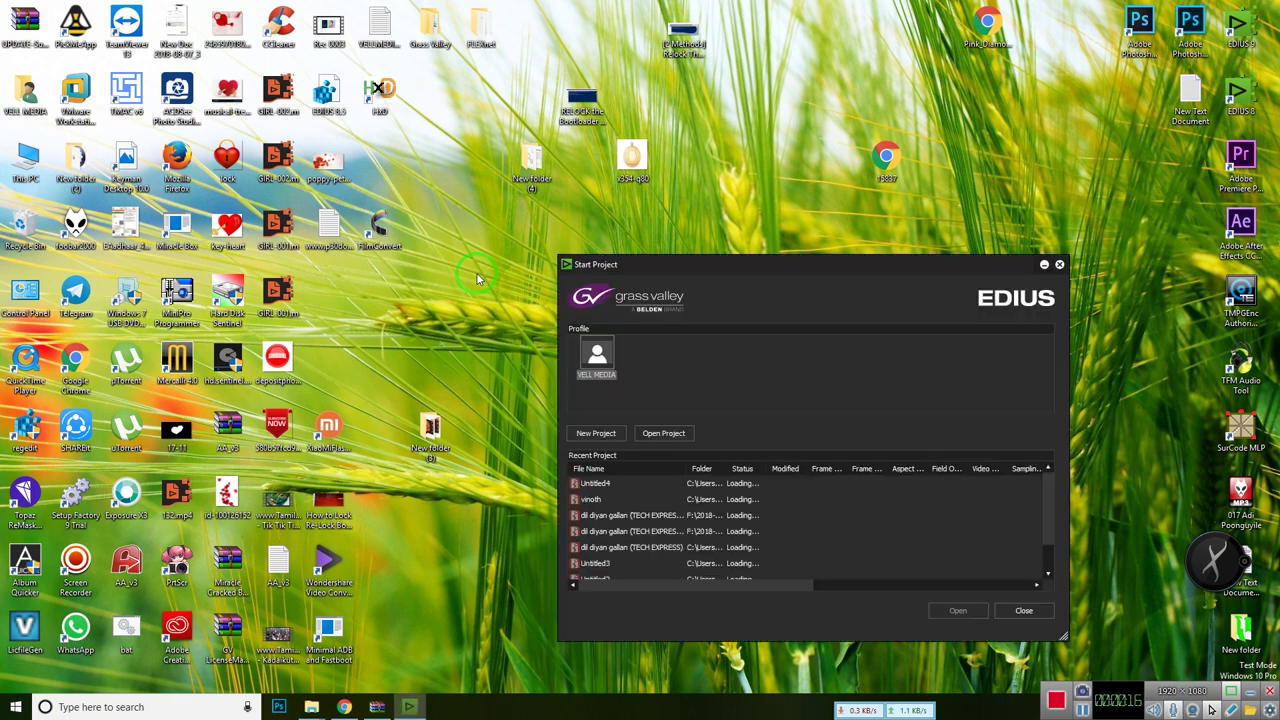
Create a new project from a project preset
click(599, 435)
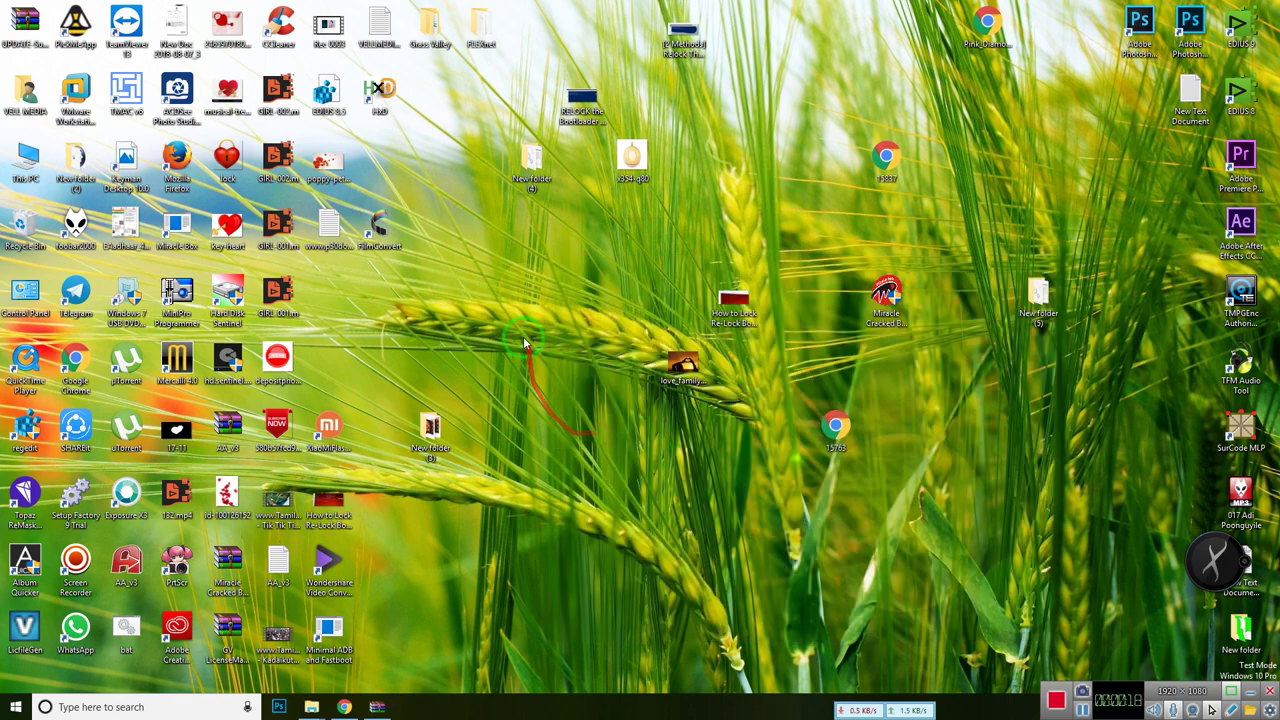
double_click(500, 405)
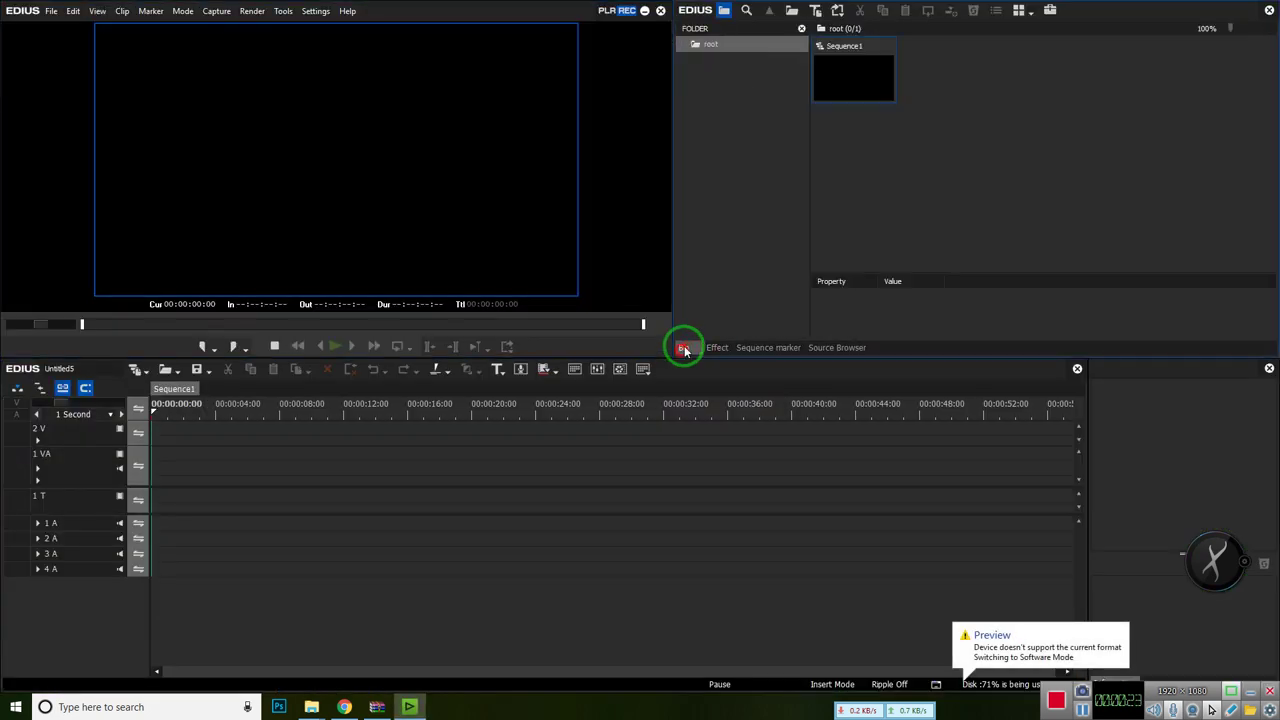
Import the clips 01030010 and 01030027 from the 103YBRH0 folder into the bin
double_click(849, 151)
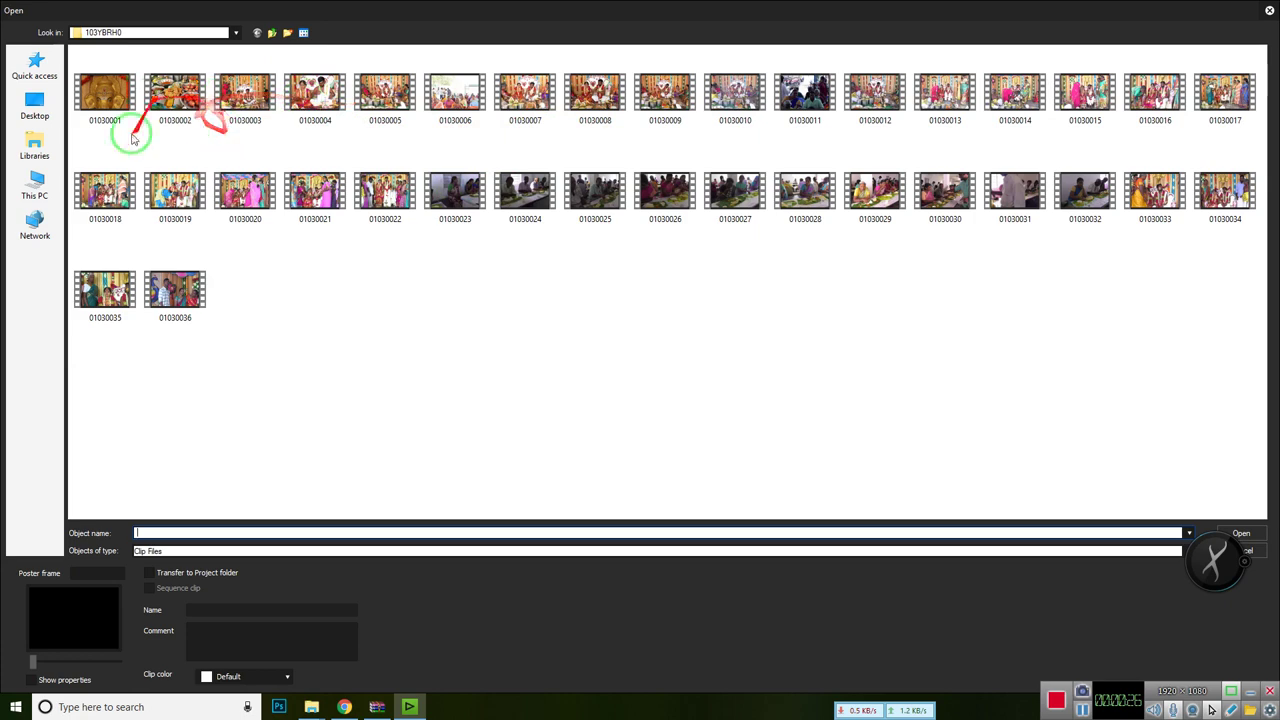
click(287, 33)
click(148, 58)
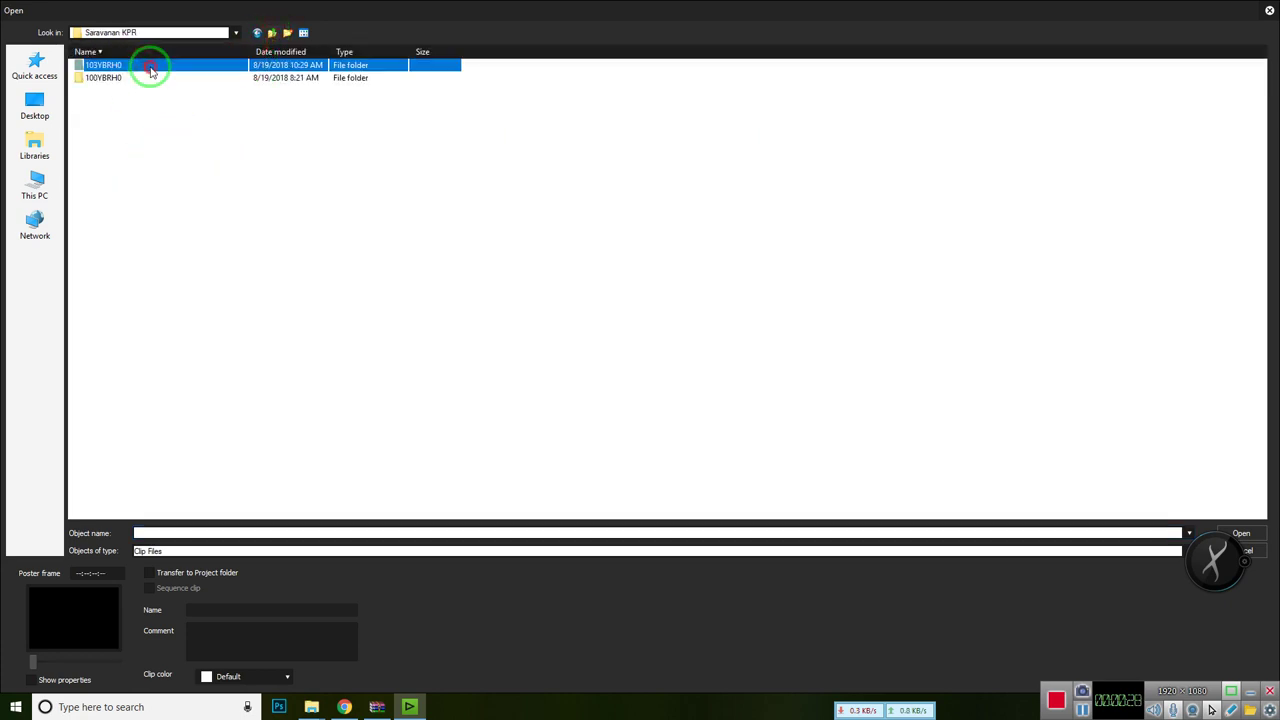
double_click(148, 58)
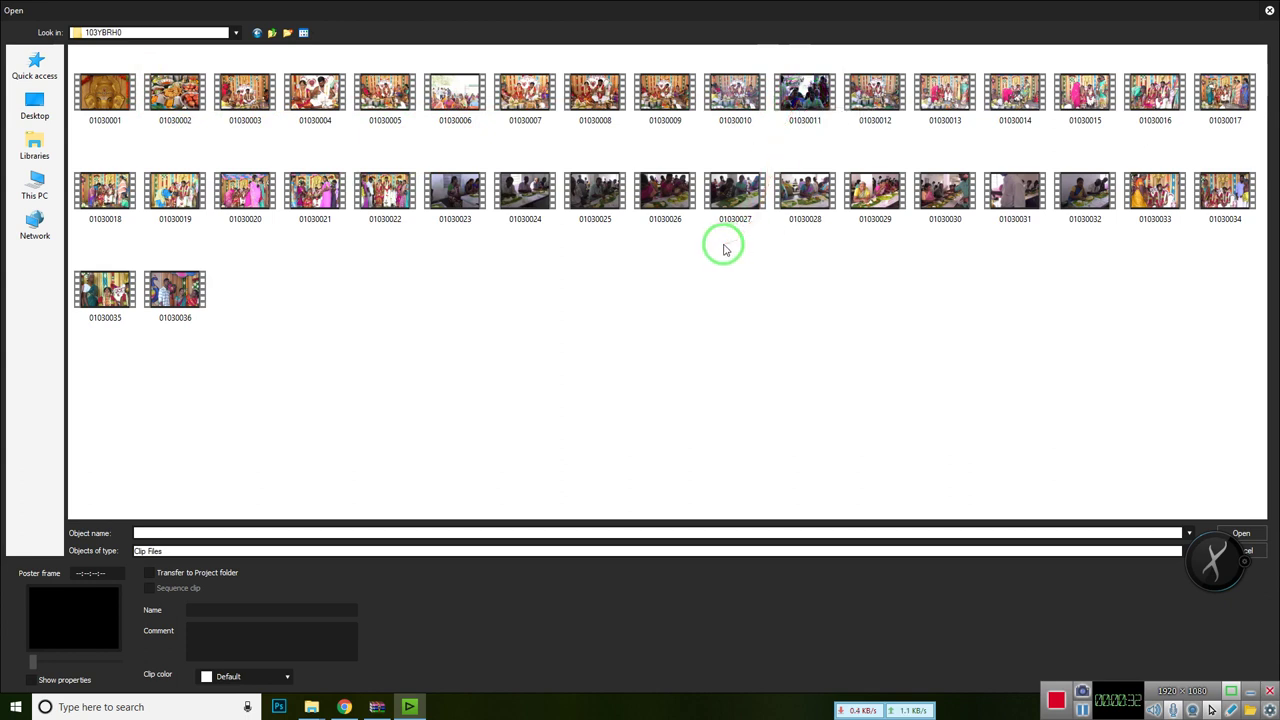
click(720, 212)
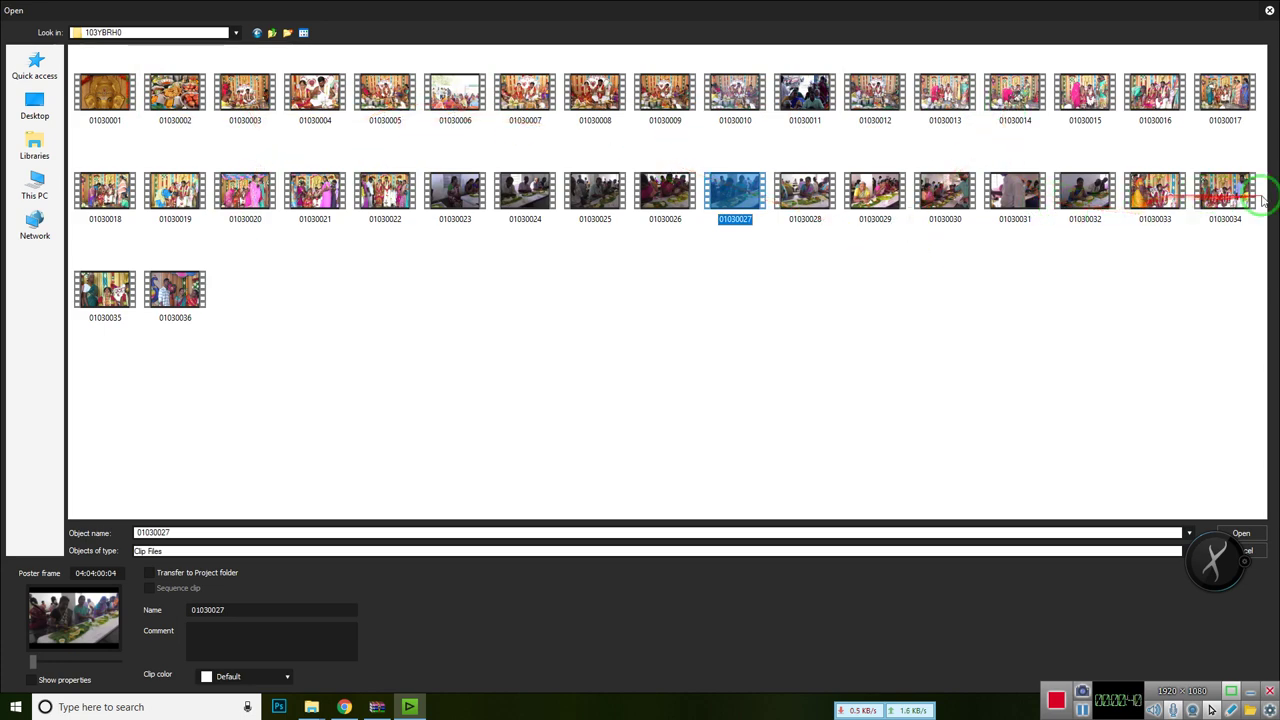
ctrl+click(716, 90)
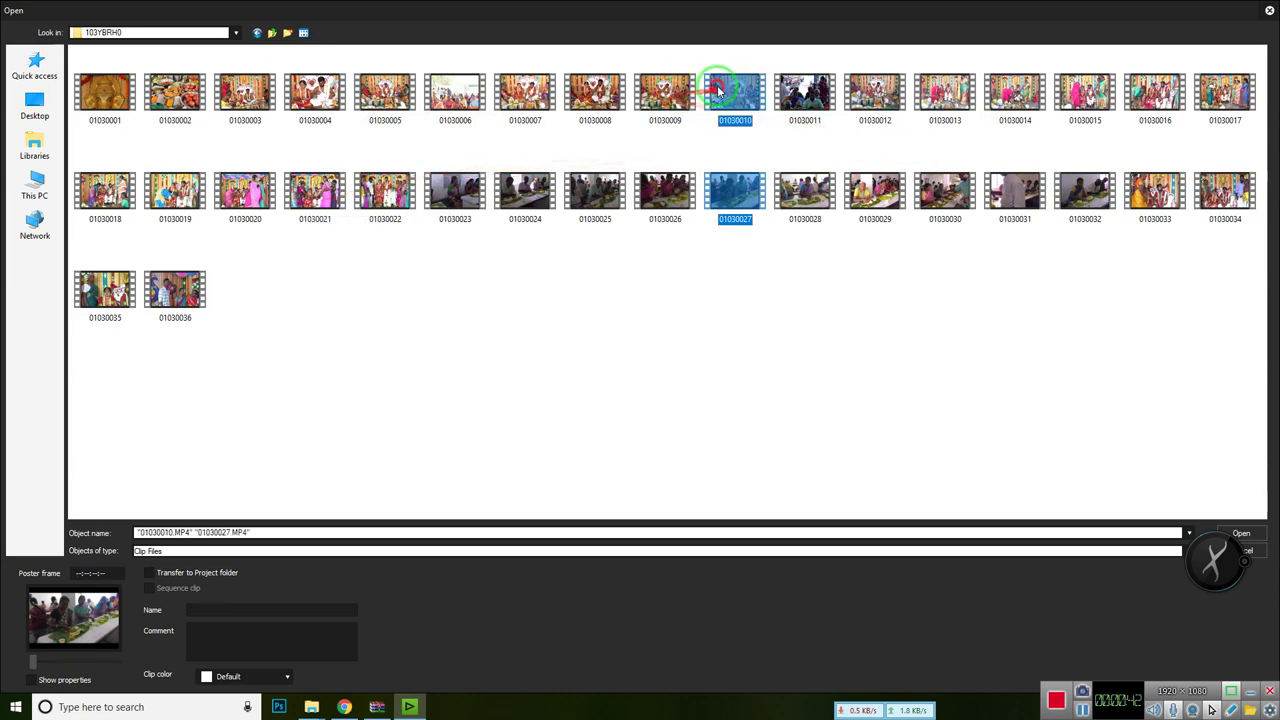
click(1245, 533)
Import the clip H1000002 from the 100YBRH0 folder into the bin
click(950, 178)
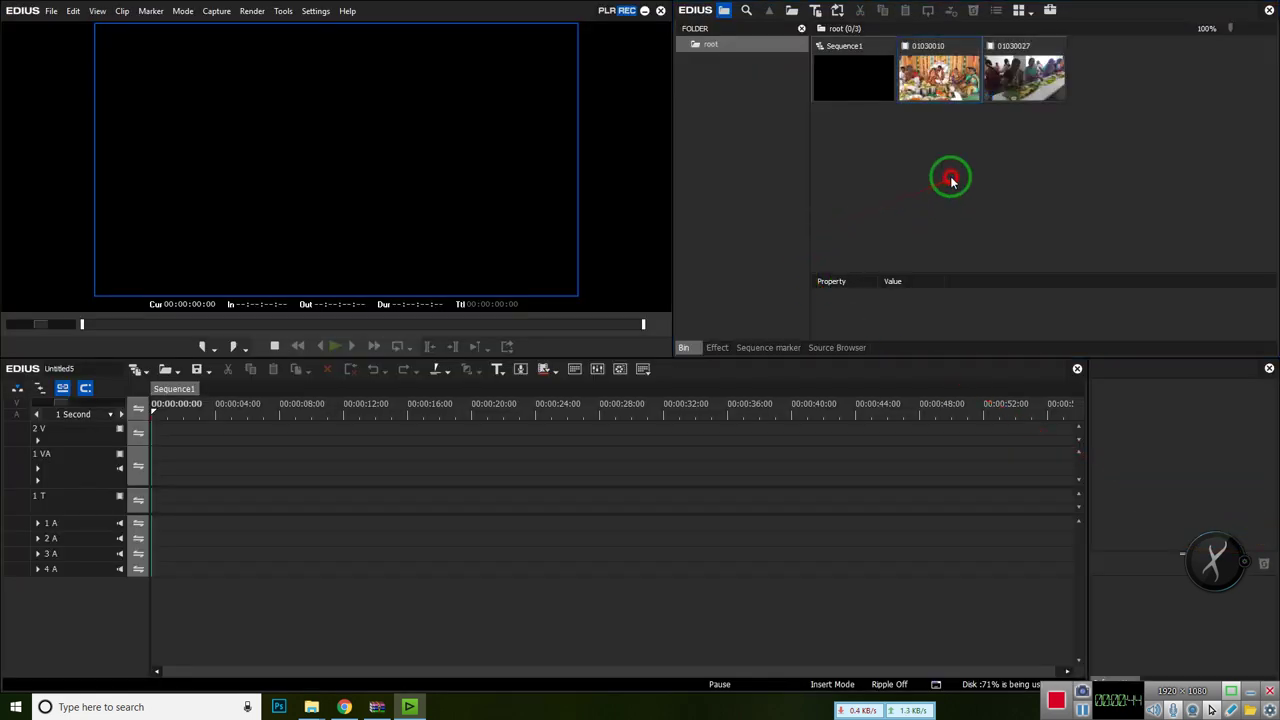
click(271, 32)
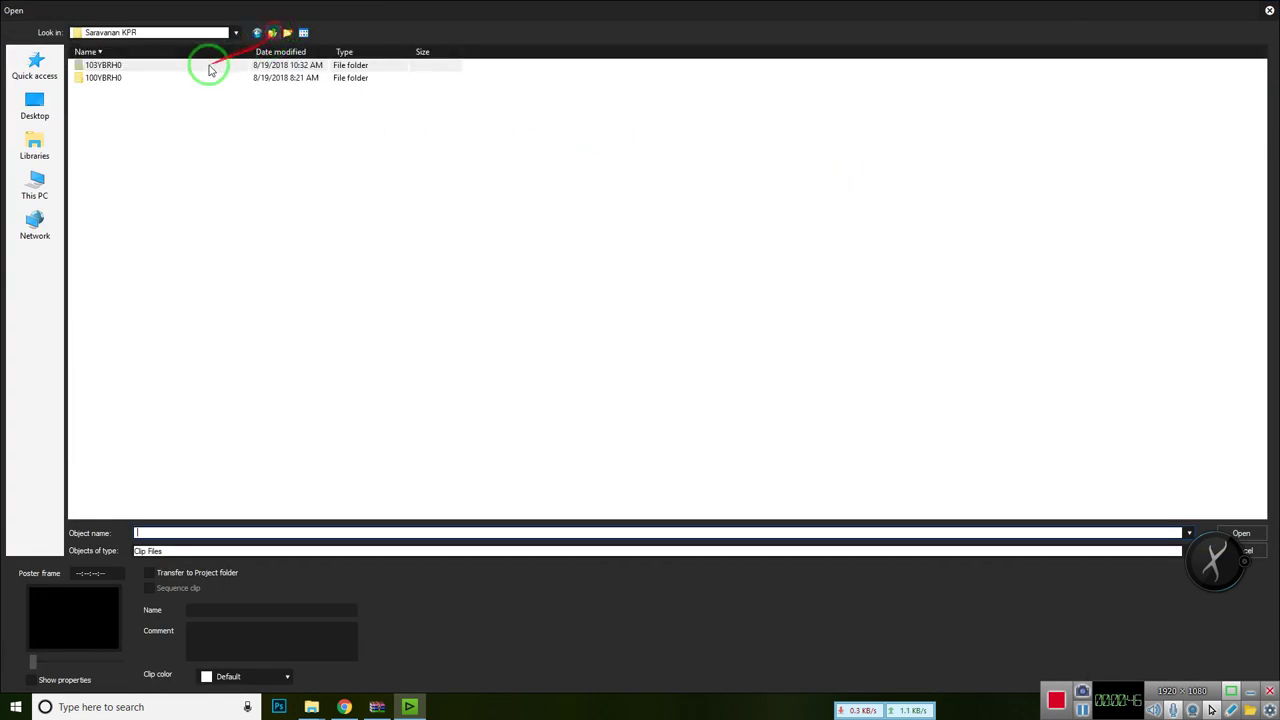
double_click(135, 78)
click(385, 95)
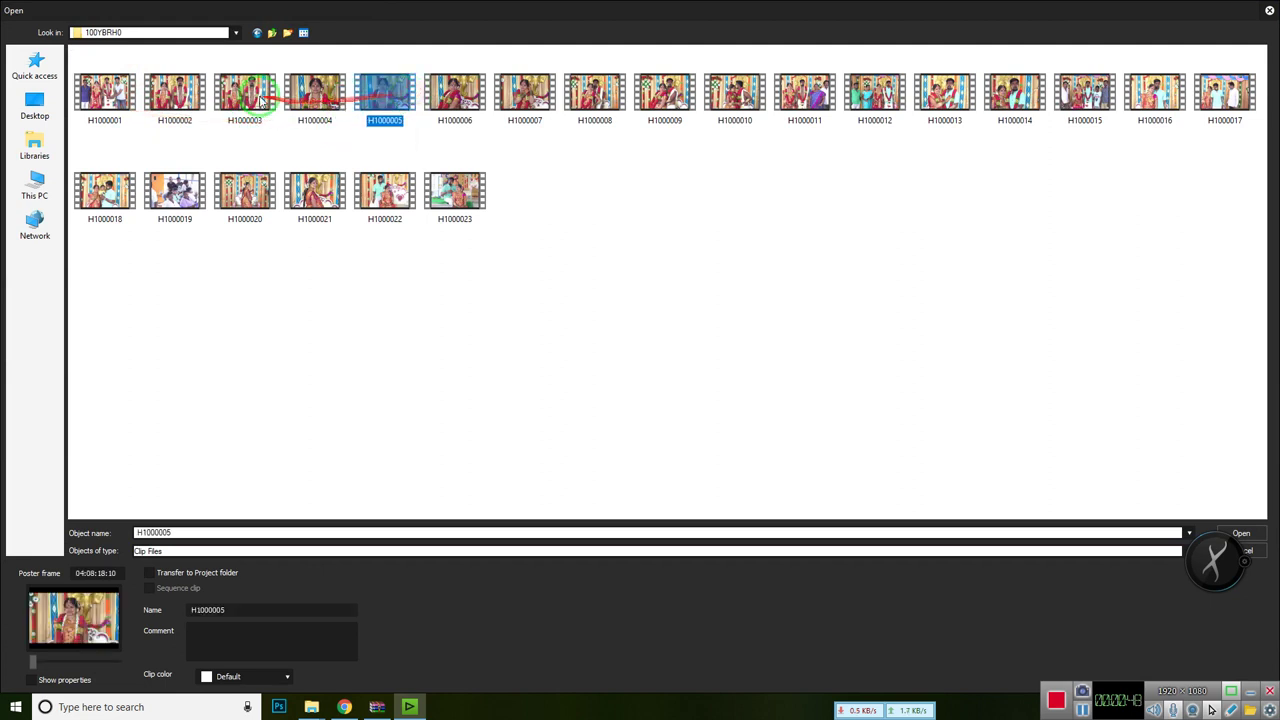
click(262, 100)
double_click(168, 100)
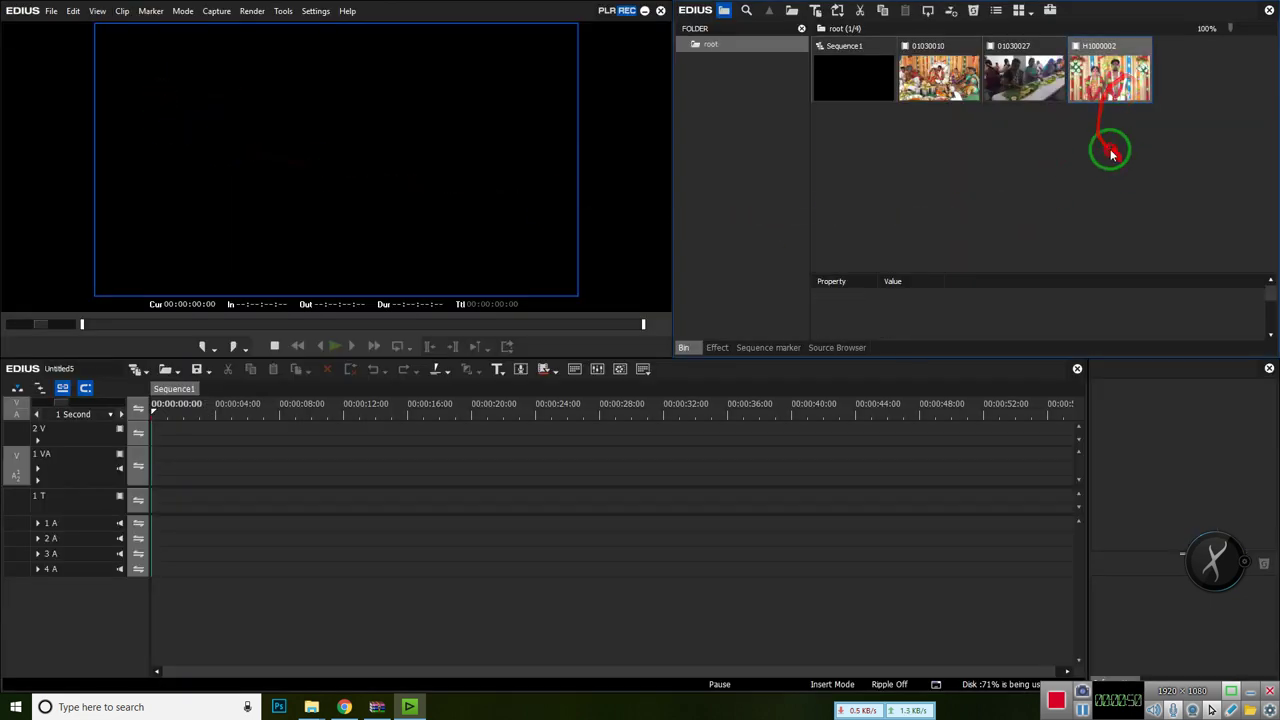
Place the three imported clips one after another at the start of the 1 VA track
drag(1143, 143, 160, 455)
drag(386, 410, 697, 410)
drag(371, 678, 534, 670)
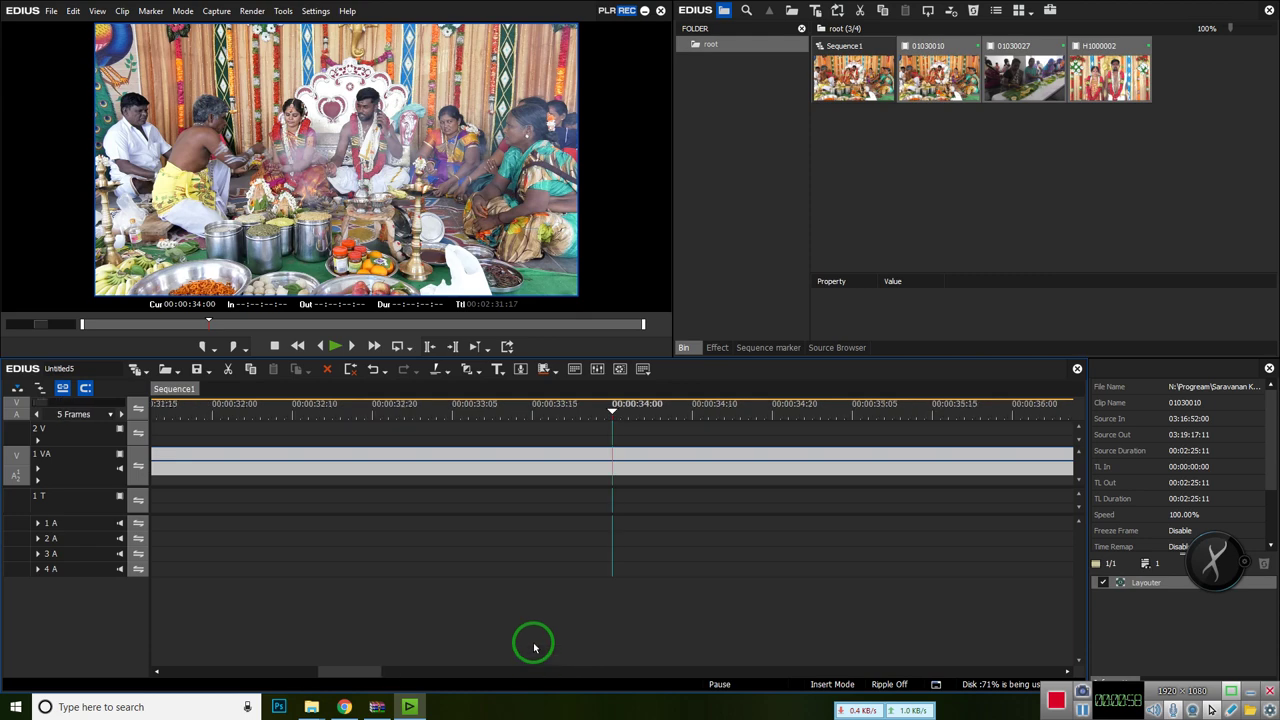
scroll(530, 638, down, 5)
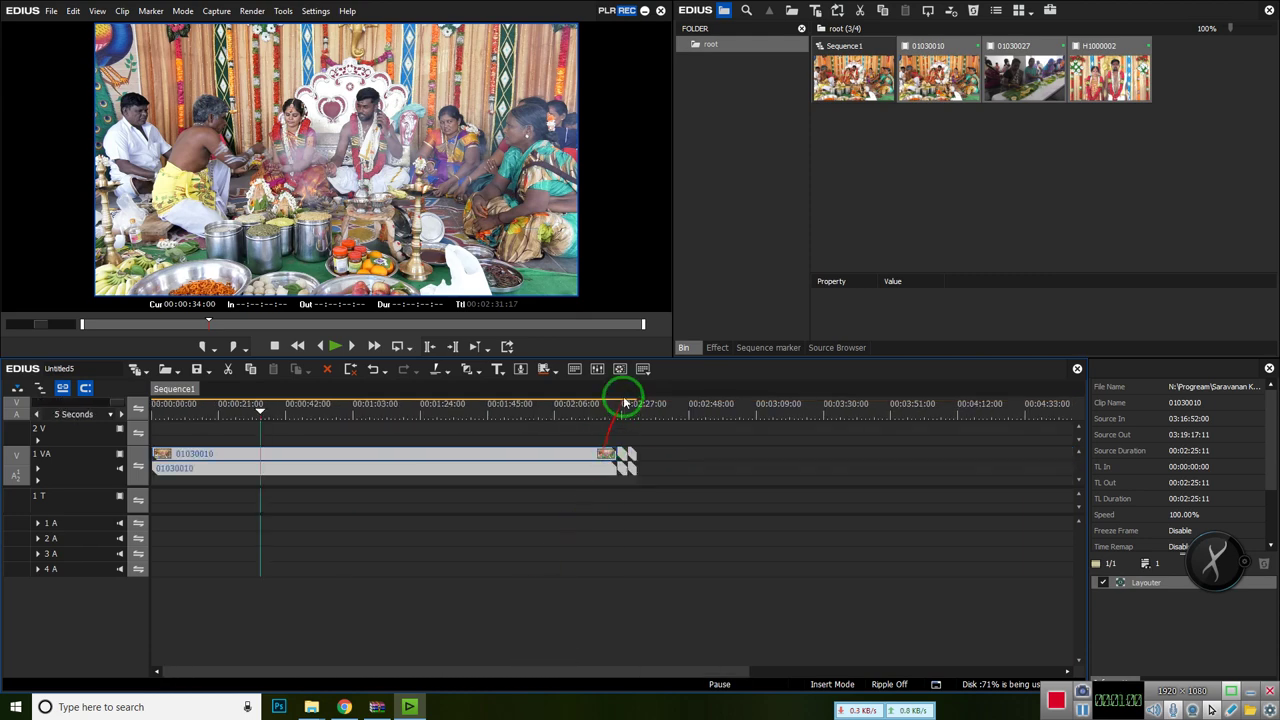
Scrub through clips 01030027 and H1000002 on the timeline and examine the H1000002 picture full screen
drag(624, 403, 622, 407)
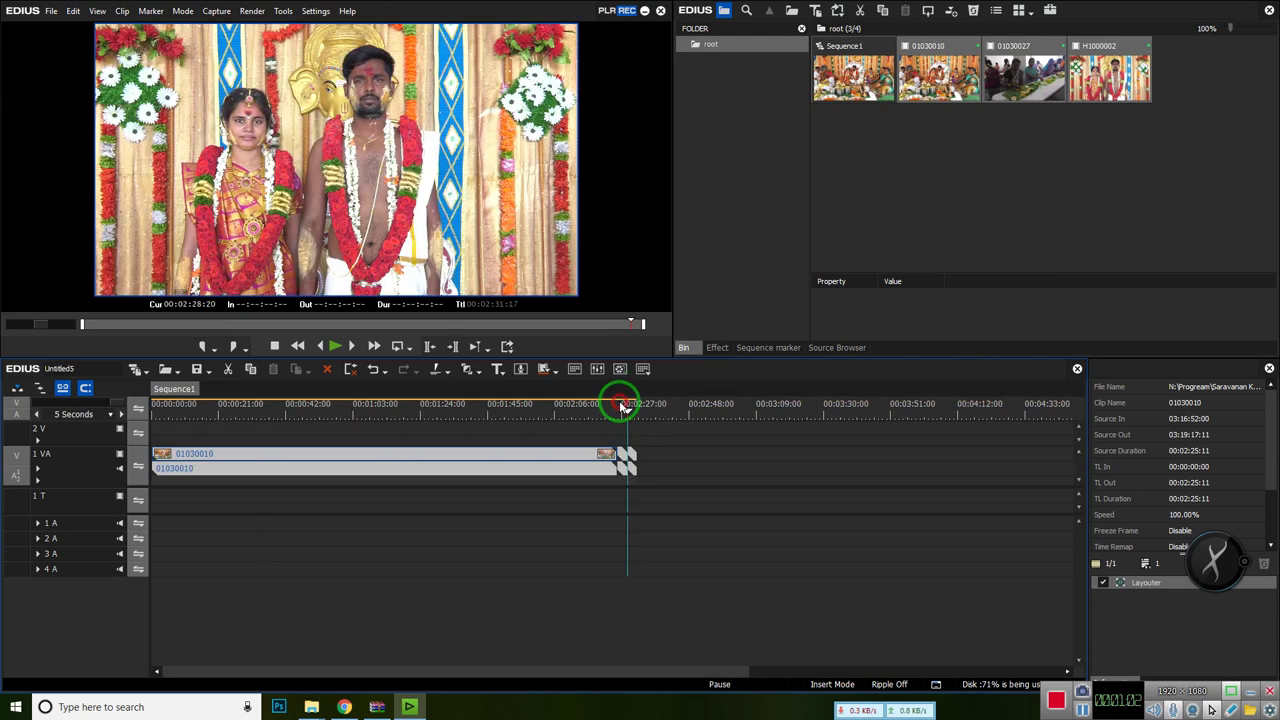
scroll(616, 422, up, 5)
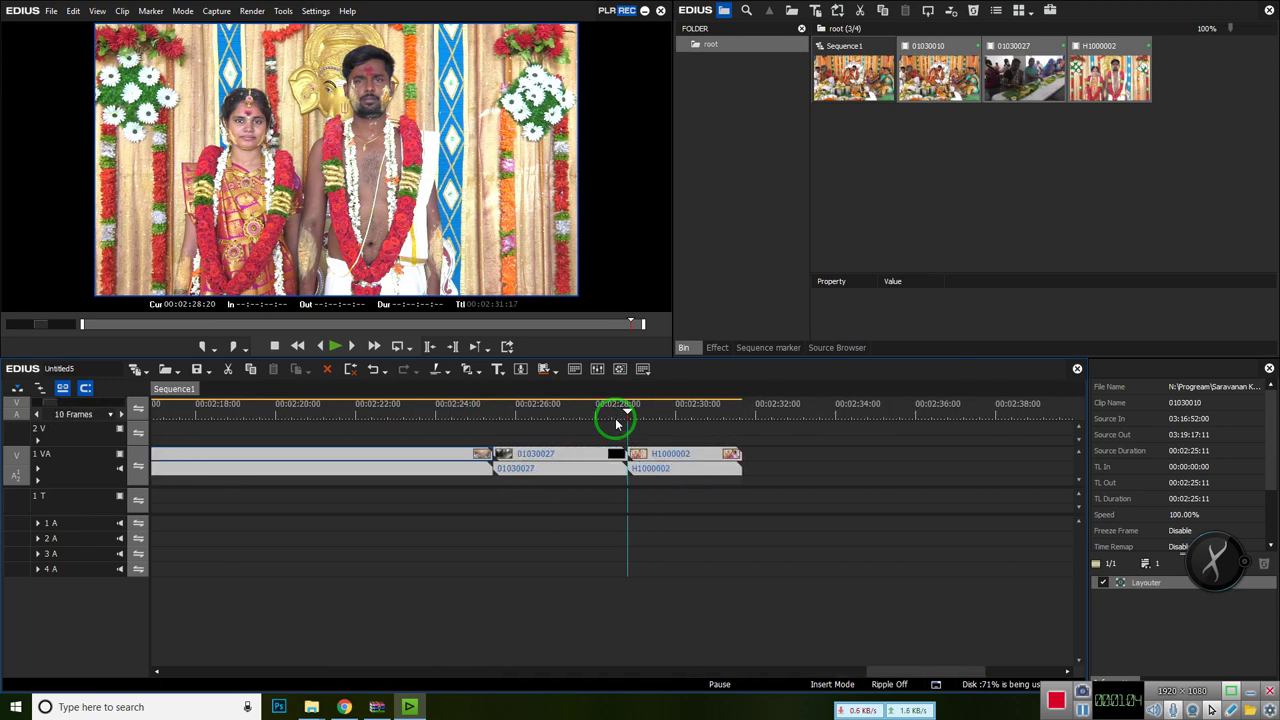
click(470, 410)
drag(470, 412, 471, 412)
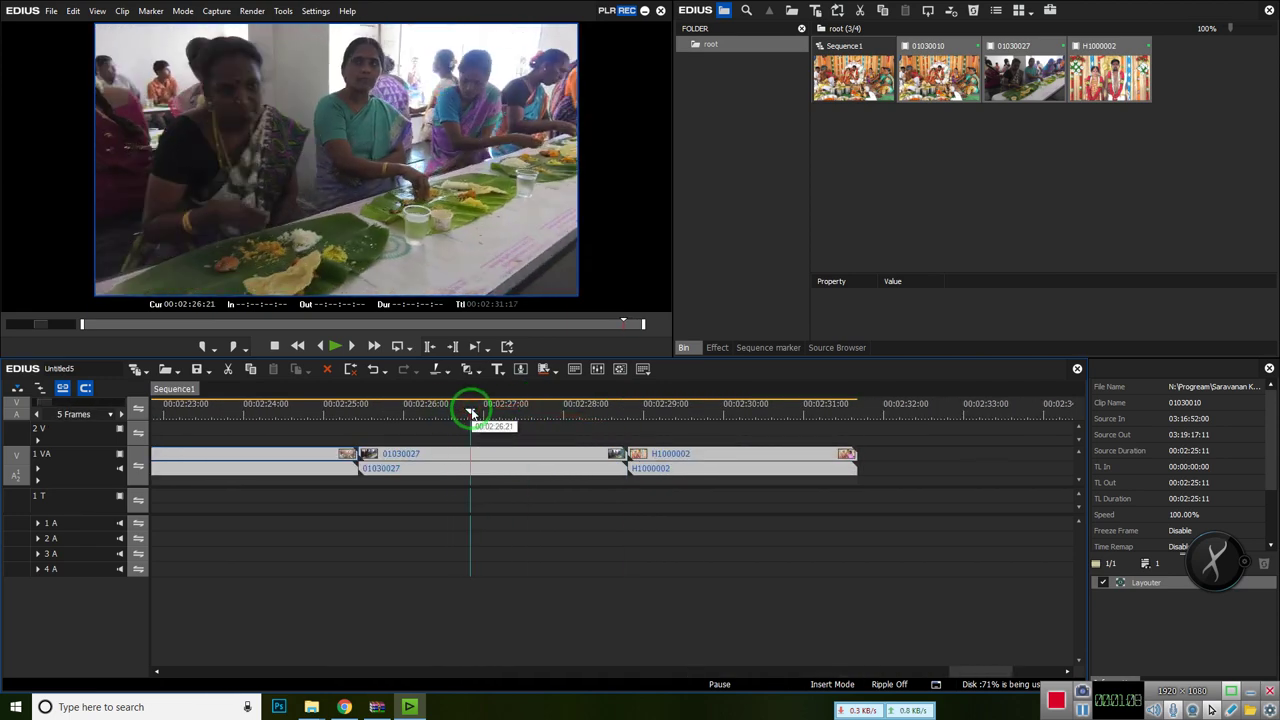
drag(471, 412, 697, 412)
key(ctrl+F11)
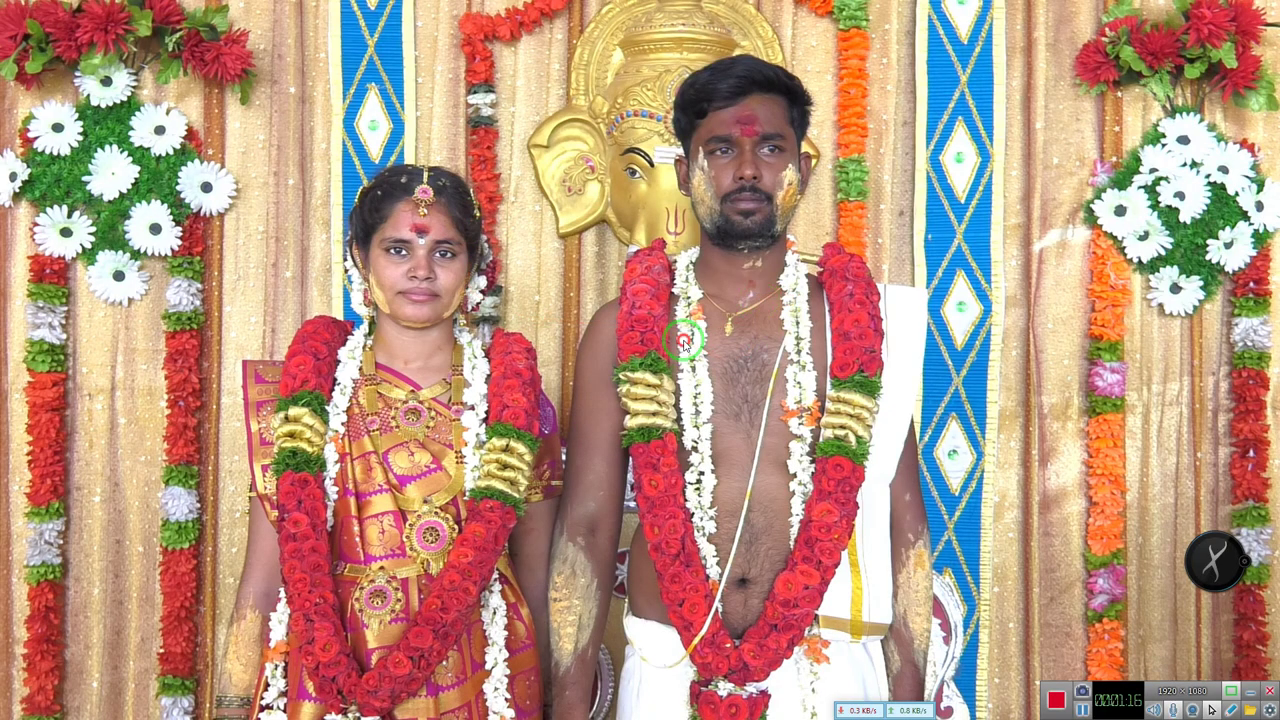
key(Escape)
Move back to the end part of clip 01030010 and examine its picture full screen
drag(420, 410, 215, 413)
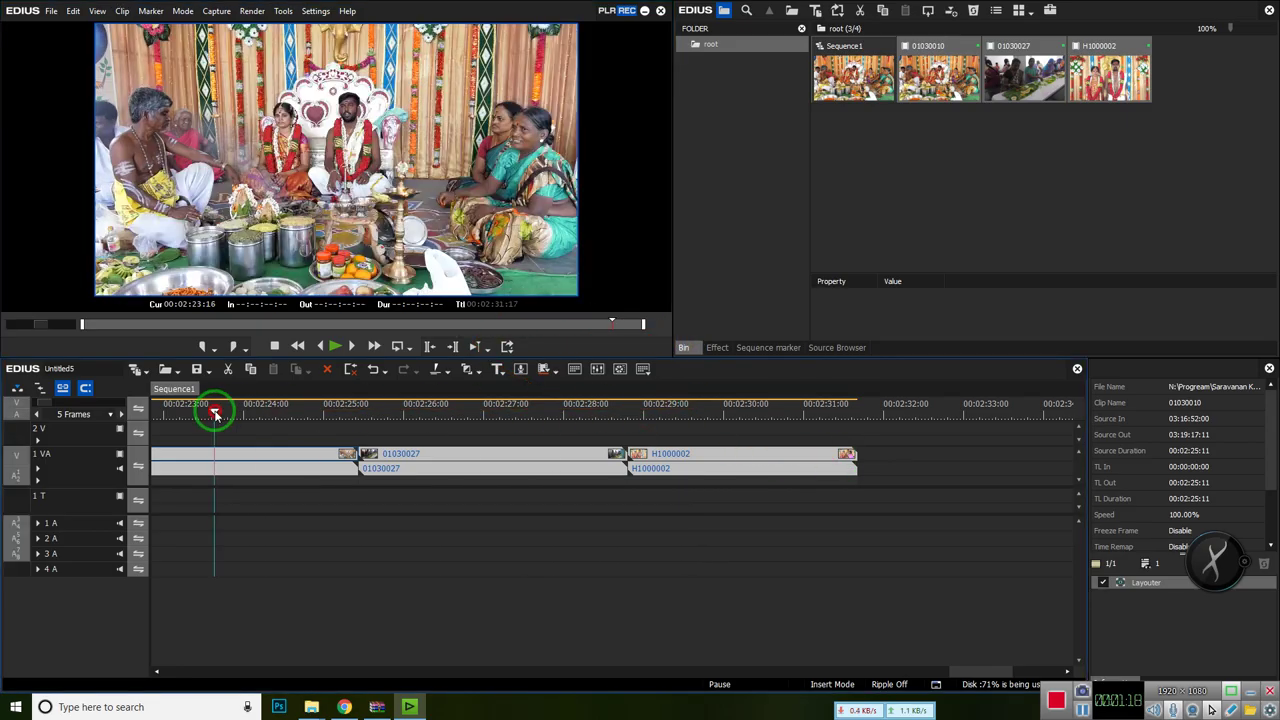
click(243, 451)
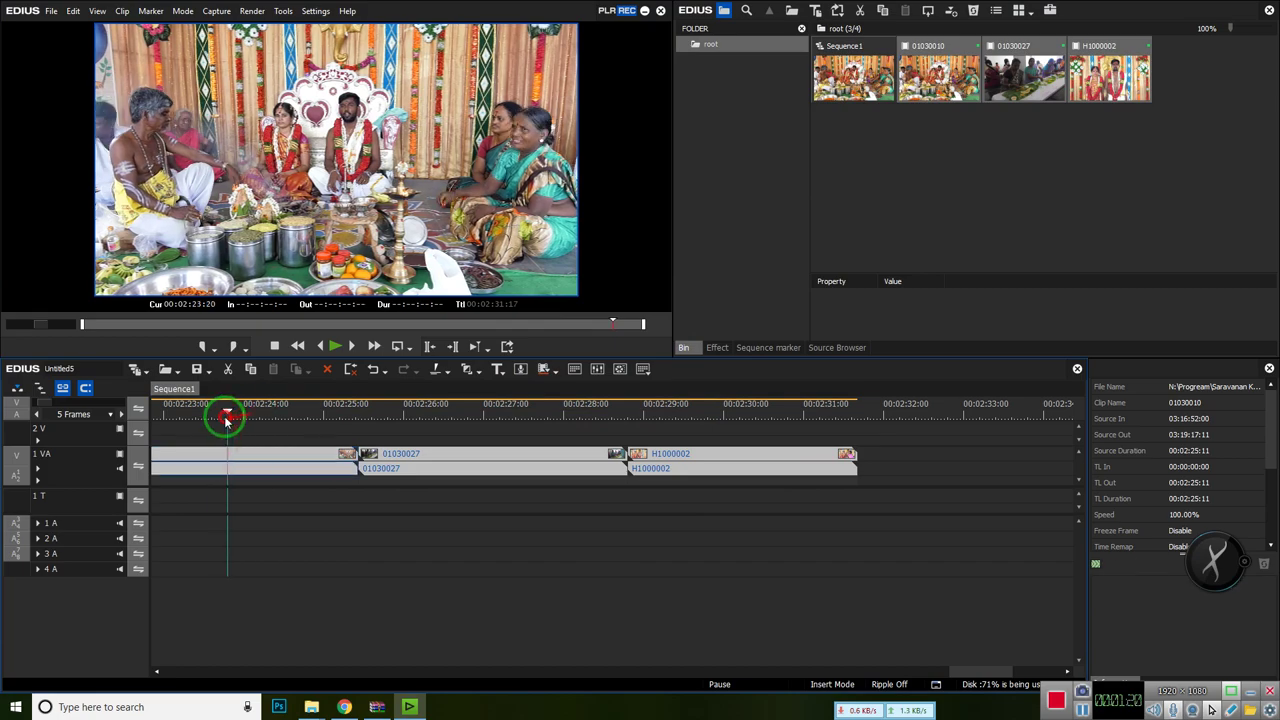
click(221, 415)
key(F11)
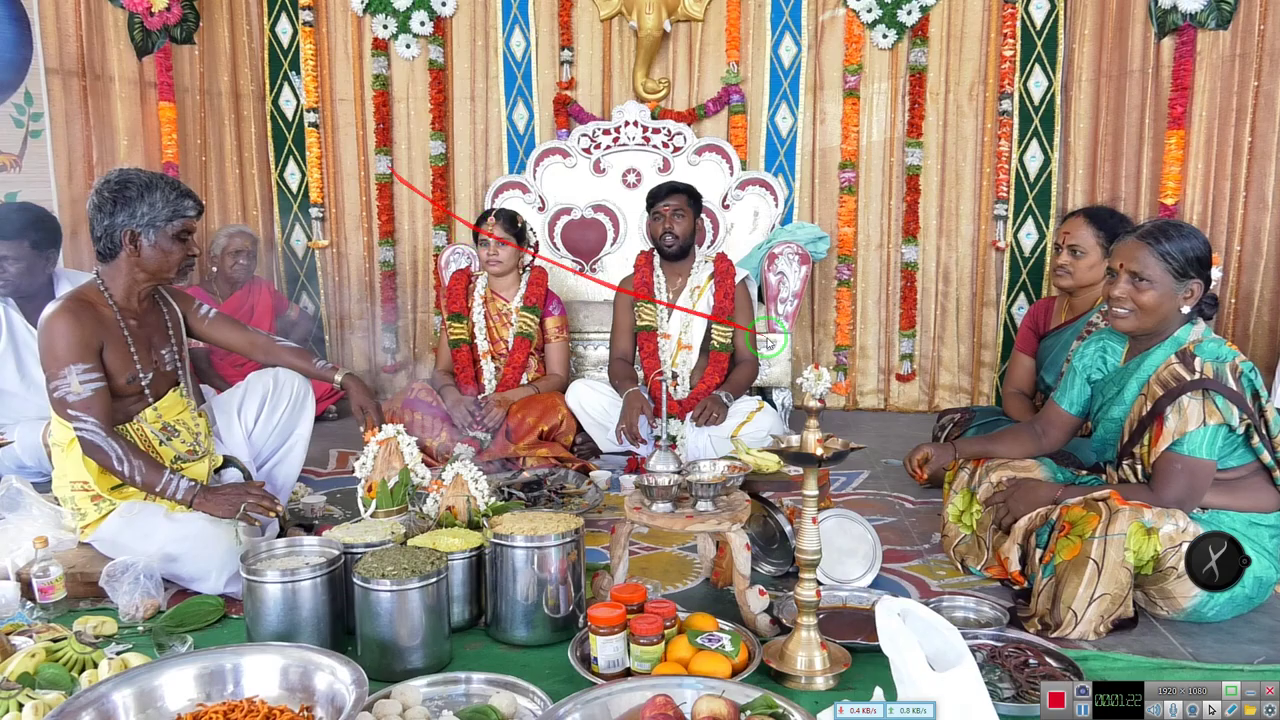
click(716, 366)
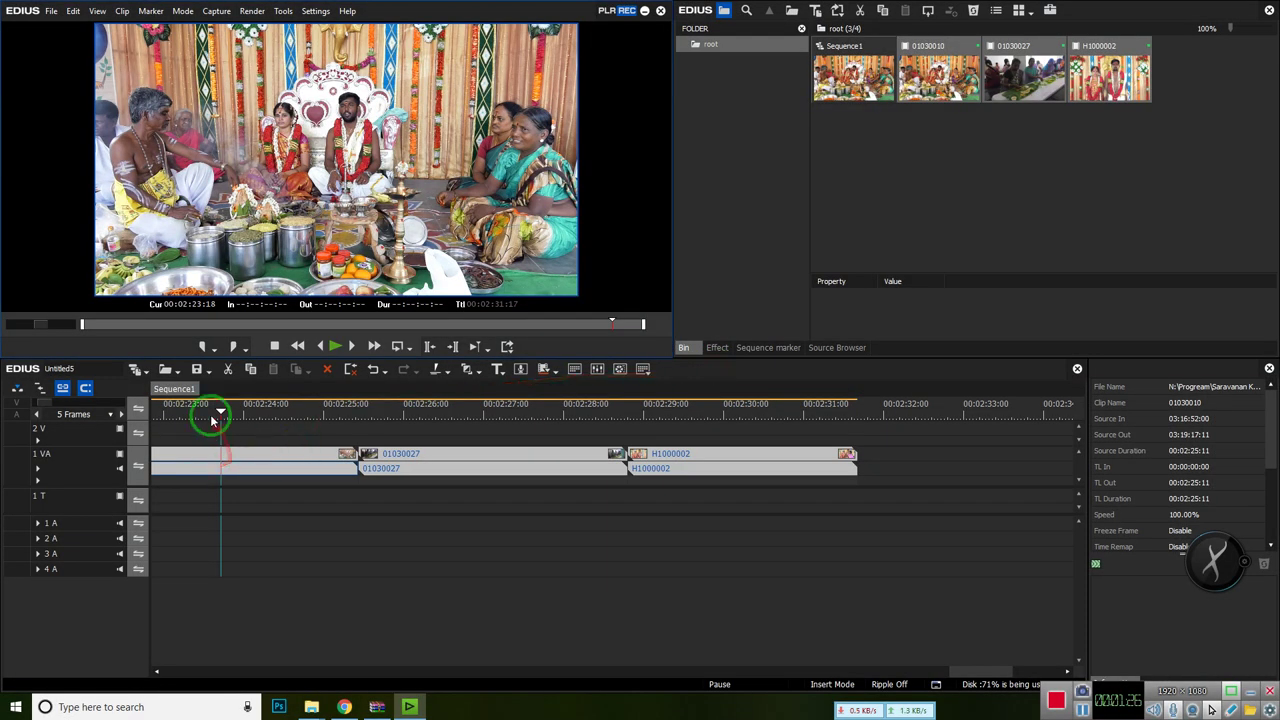
Apply the OFX Bridge - Effects video filter from NewBlue Essentials to clip 01030010 on the 1 VA track
drag(214, 414, 288, 418)
click(297, 455)
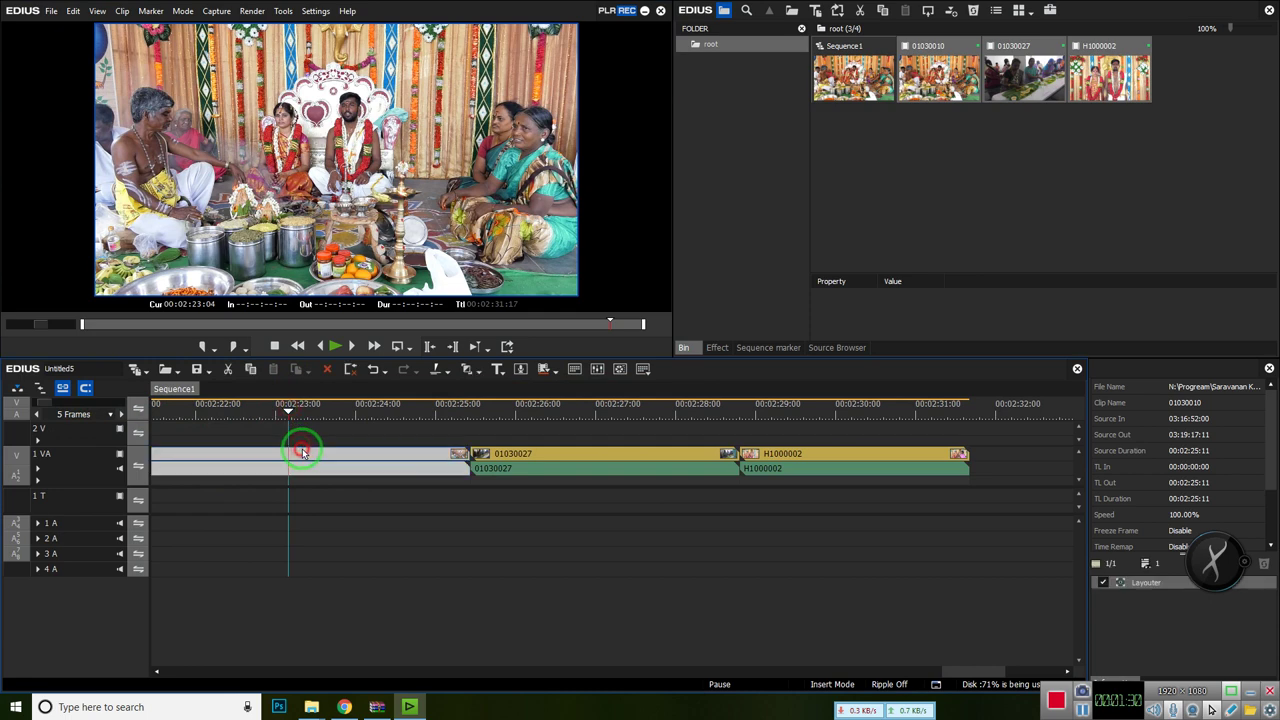
click(716, 347)
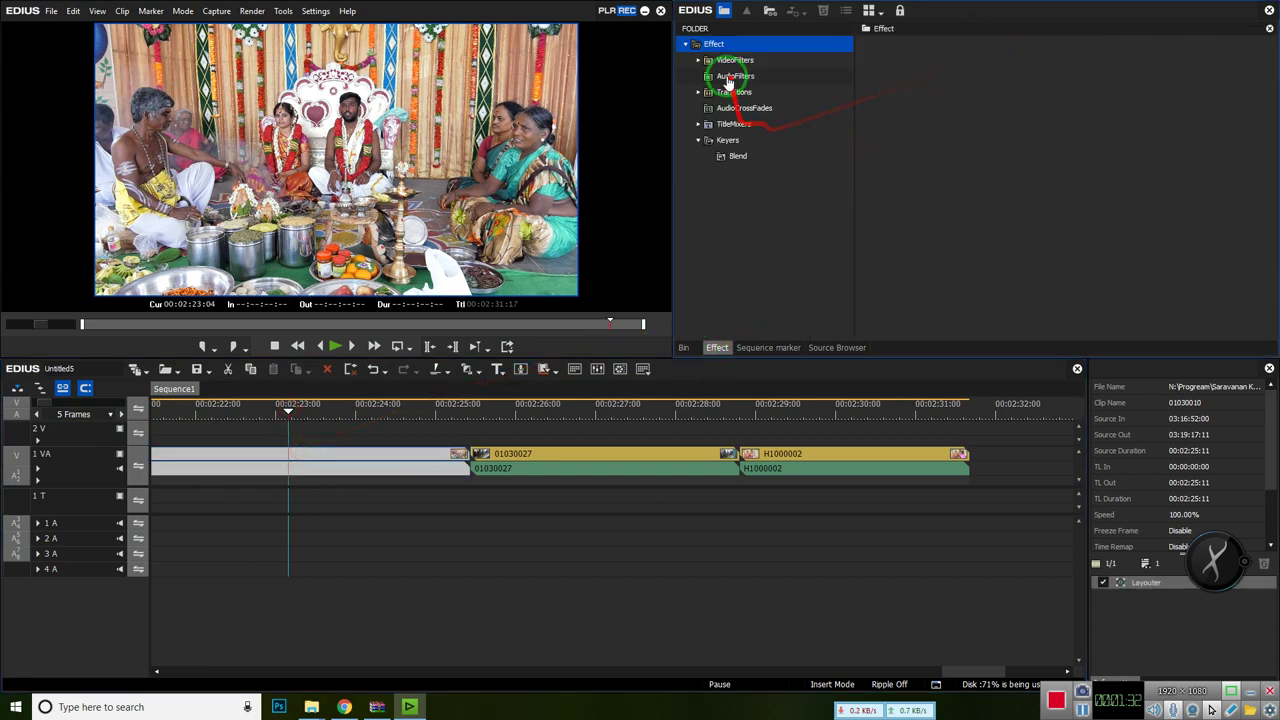
click(699, 61)
click(766, 93)
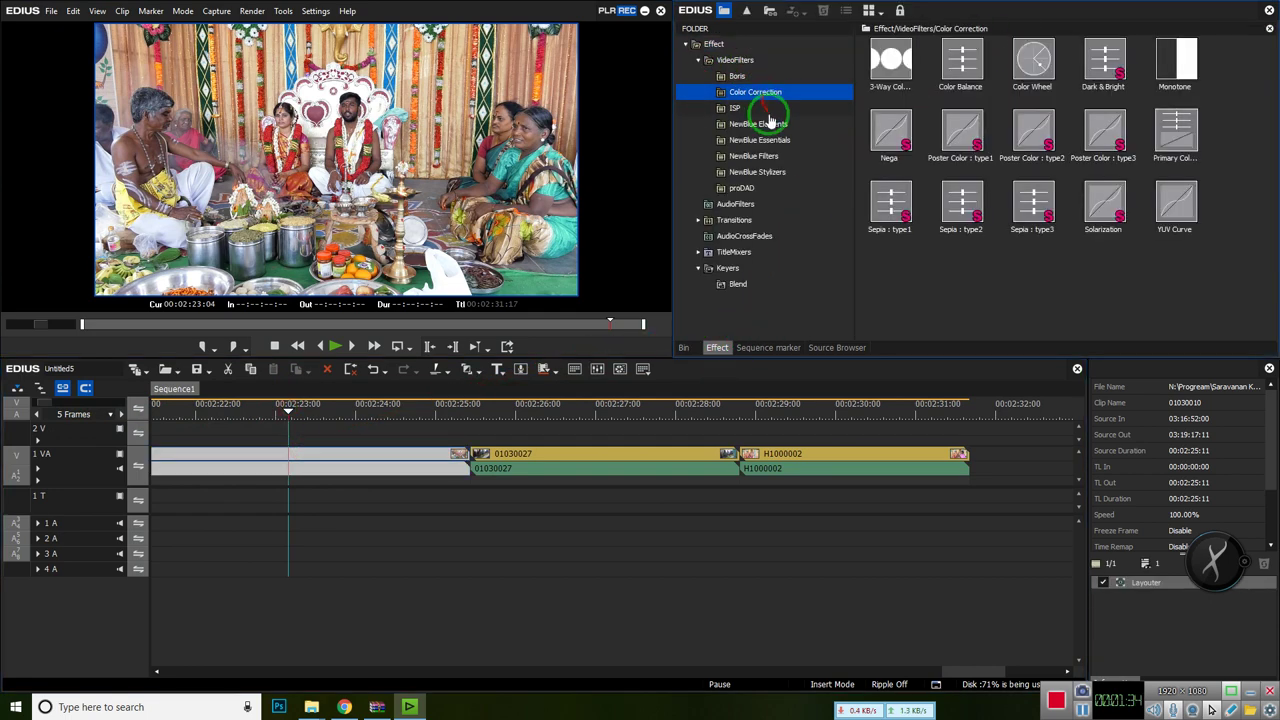
click(762, 124)
click(762, 140)
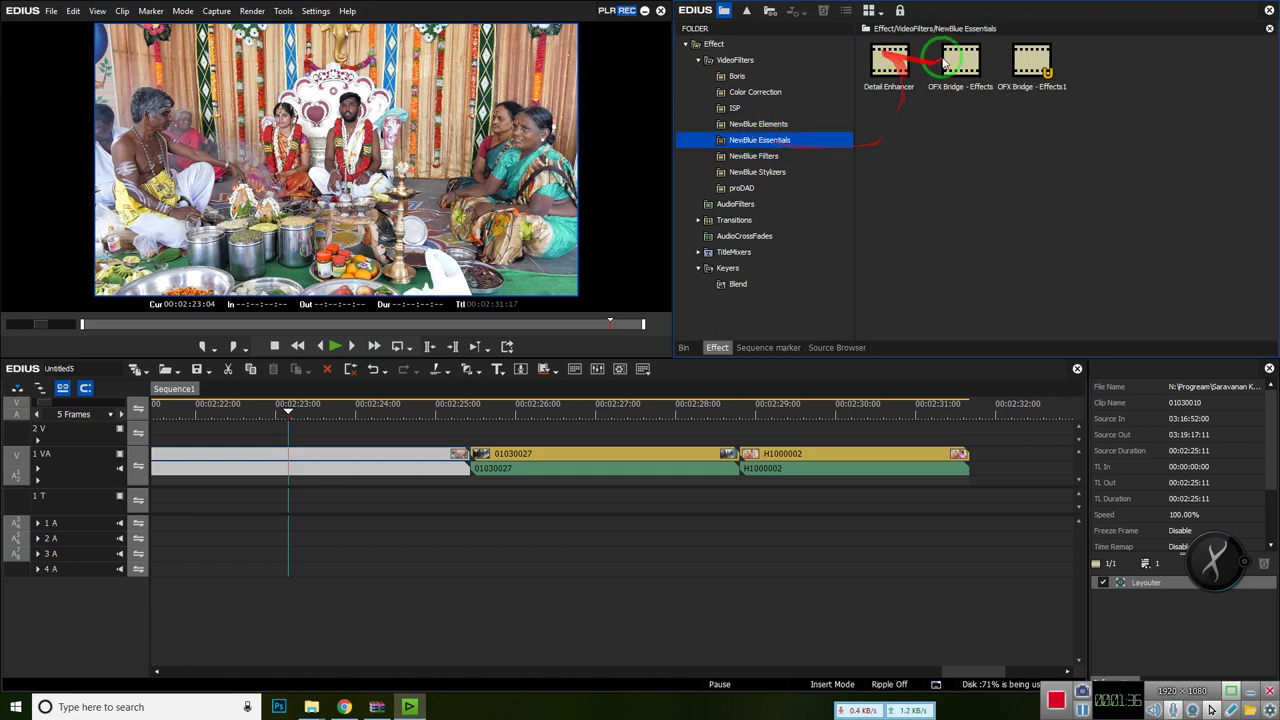
drag(960, 62, 216, 466)
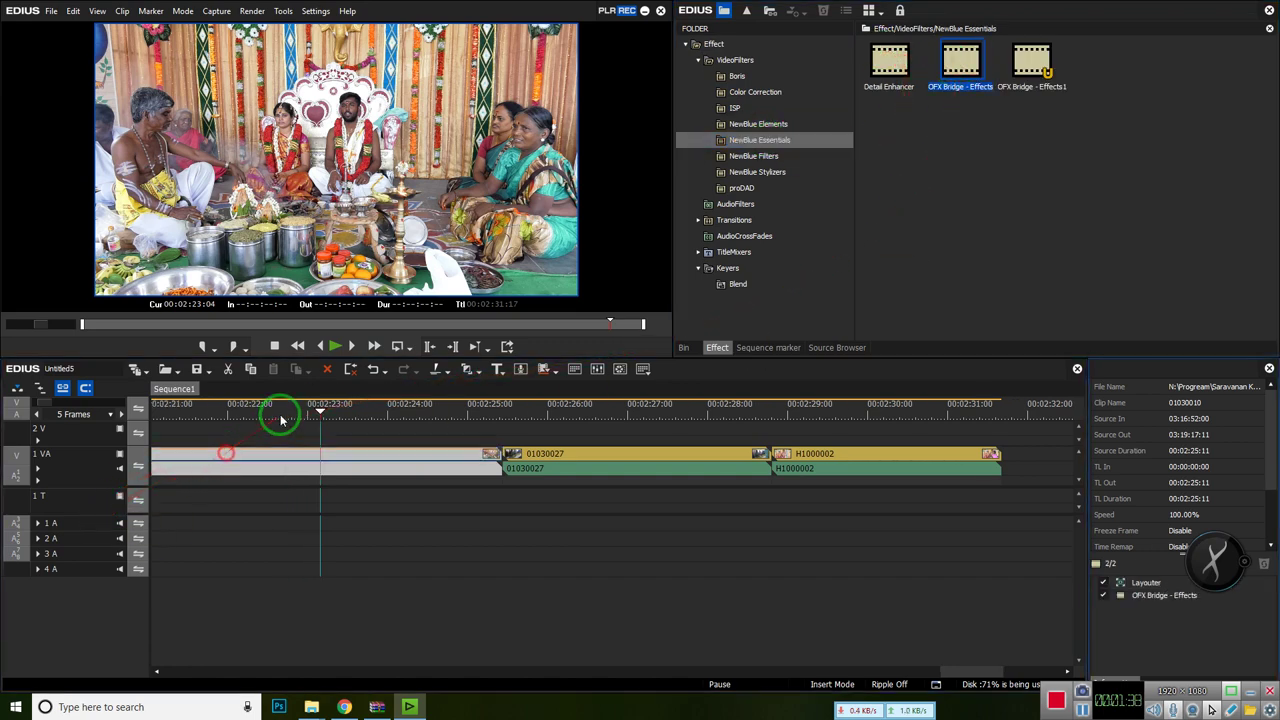
Open the clip's OFX Bridge filter settings and load the FilmConvert Pro 2.07 plugin from Film Emulation
click(280, 410)
click(1180, 598)
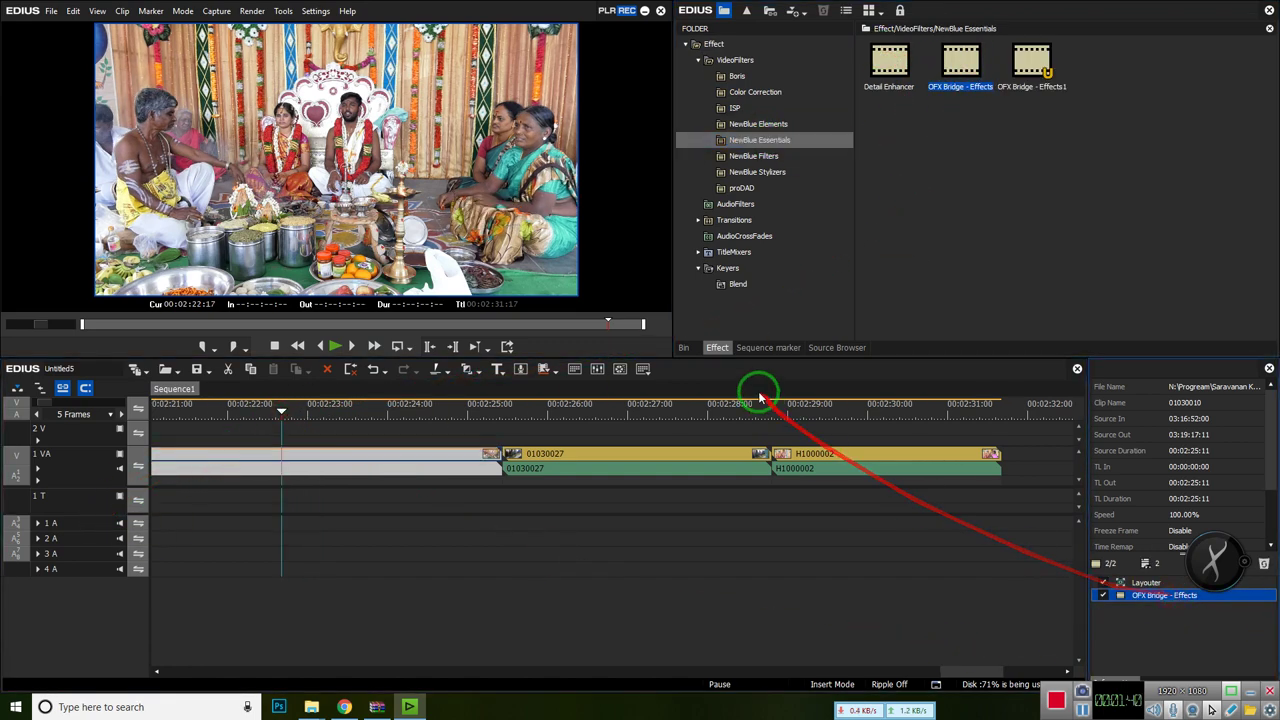
mouse_move(411, 700)
click(471, 662)
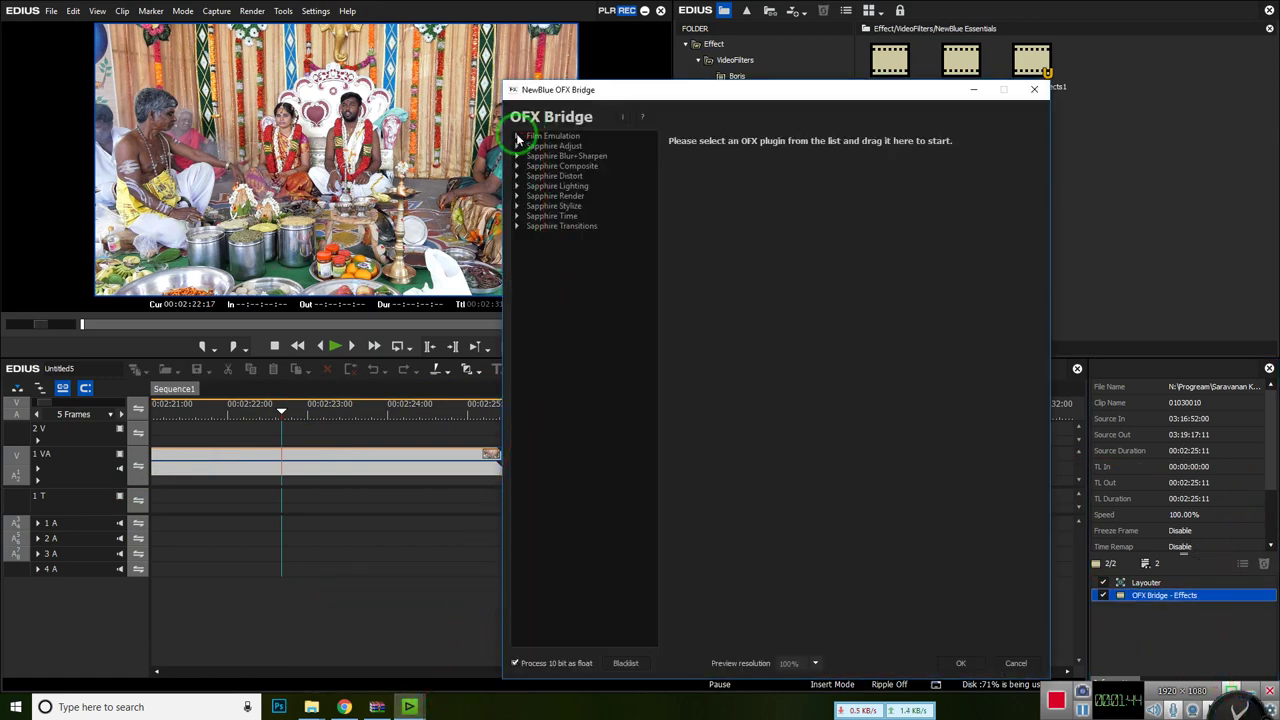
click(516, 137)
double_click(595, 147)
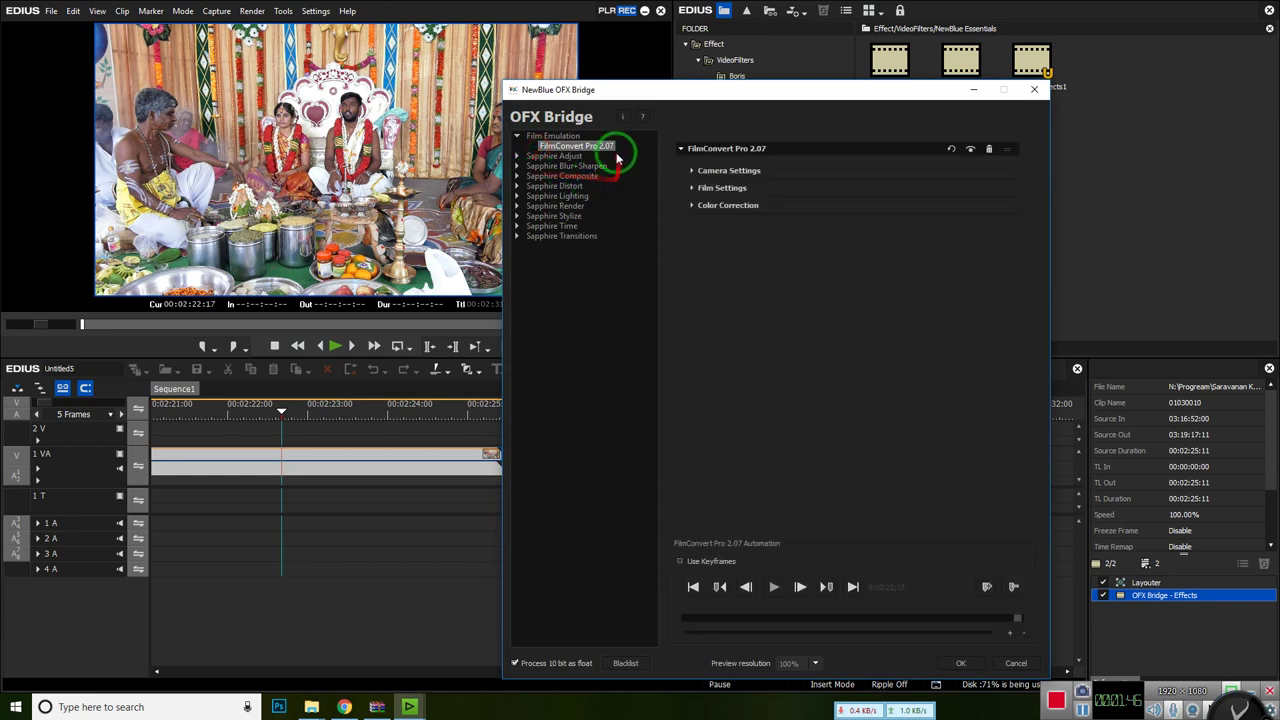
Set the FilmConvert camera to Panasonic DVX200 with the Scene4 profile
click(689, 172)
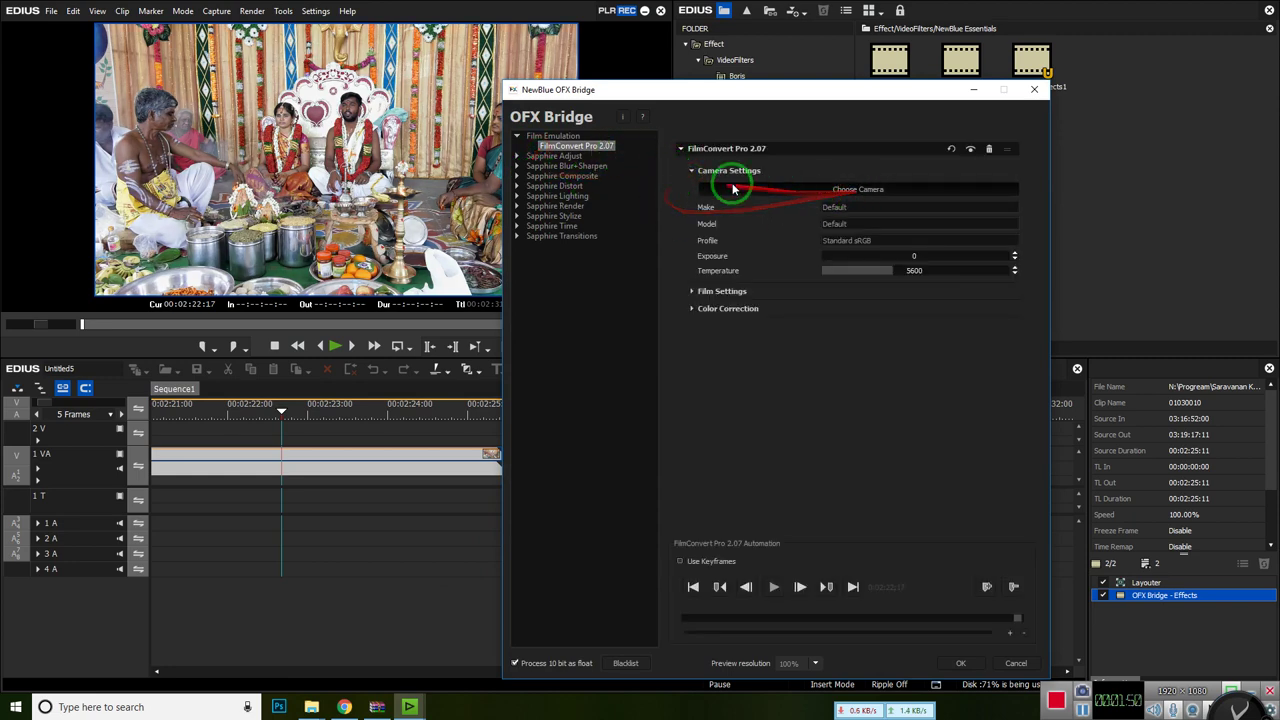
click(908, 191)
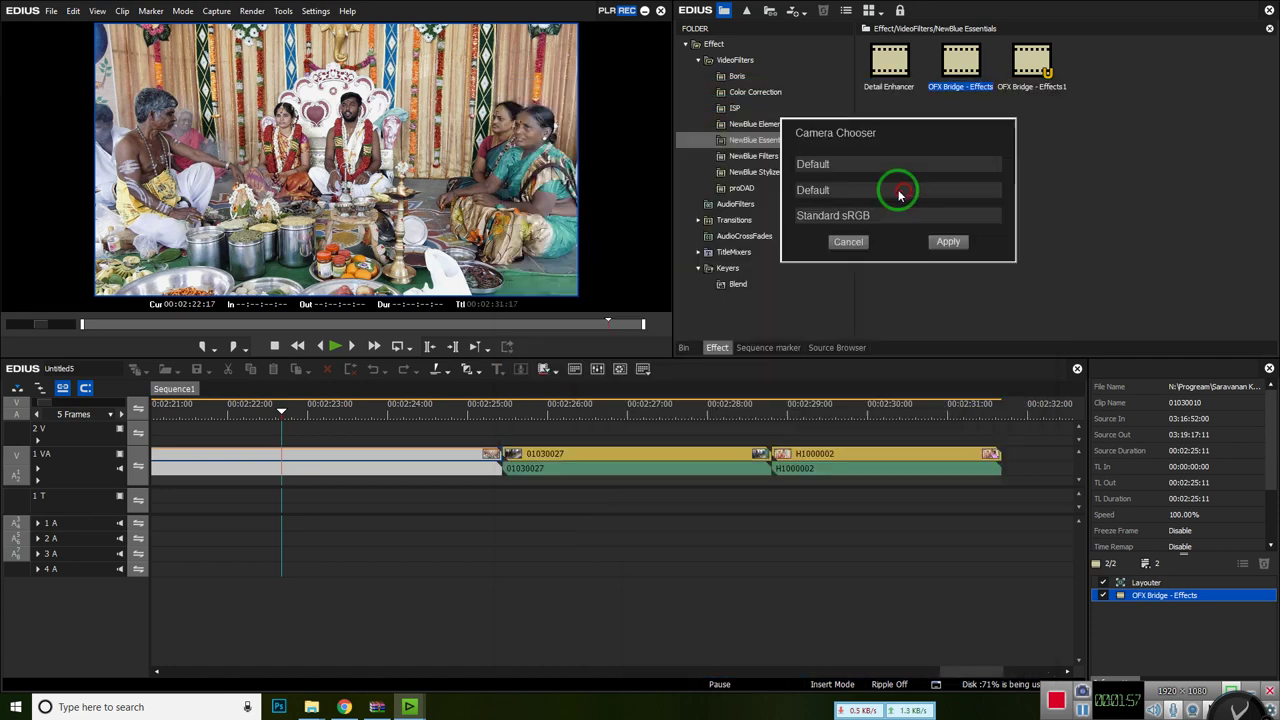
click(845, 166)
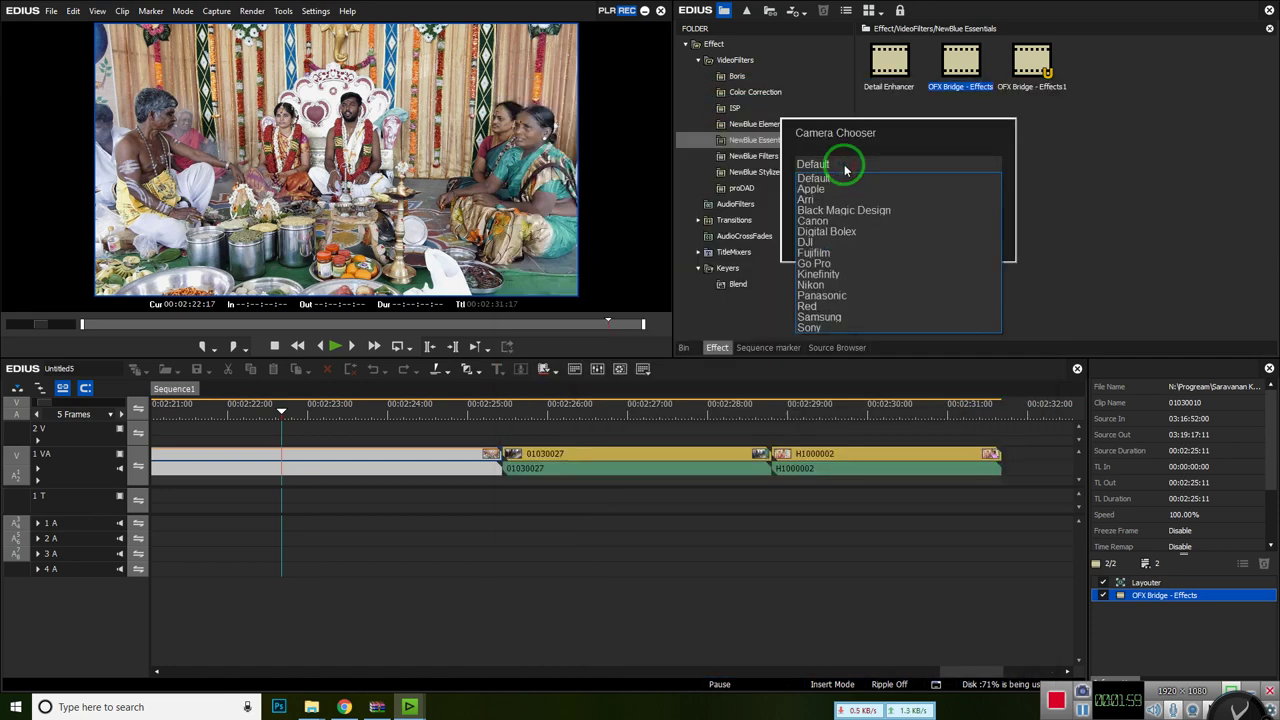
click(829, 297)
click(845, 217)
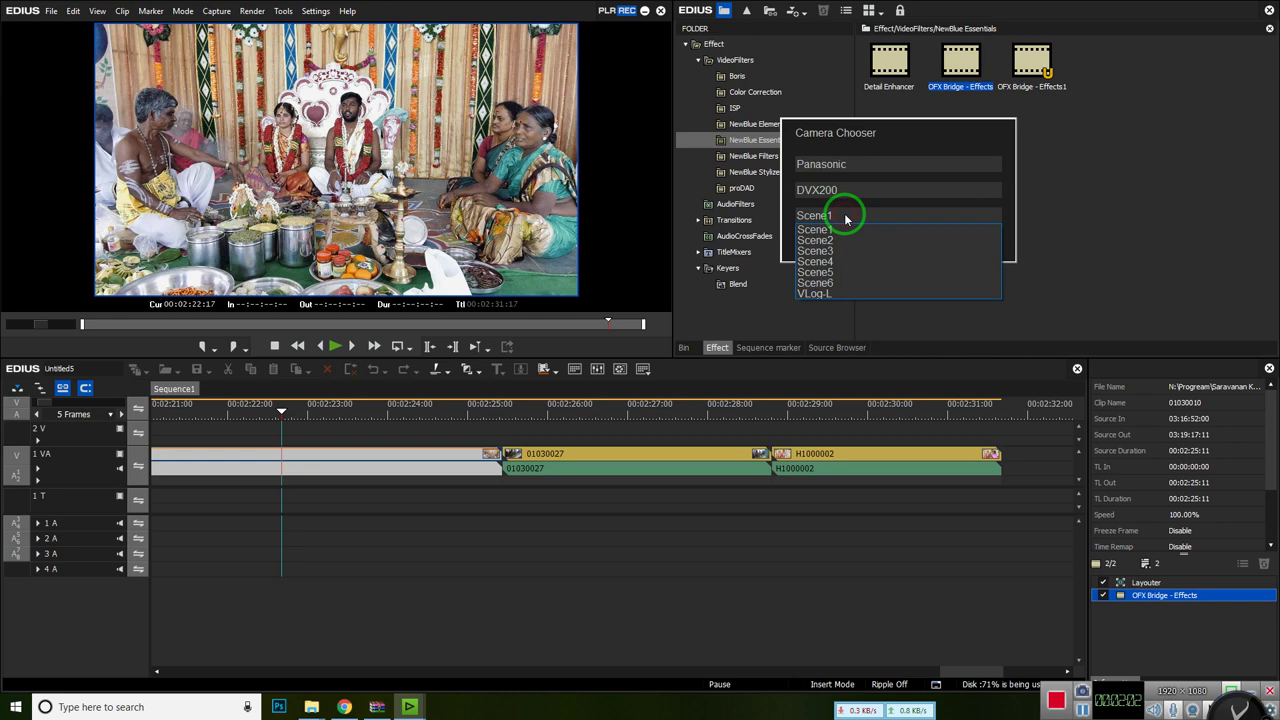
click(830, 262)
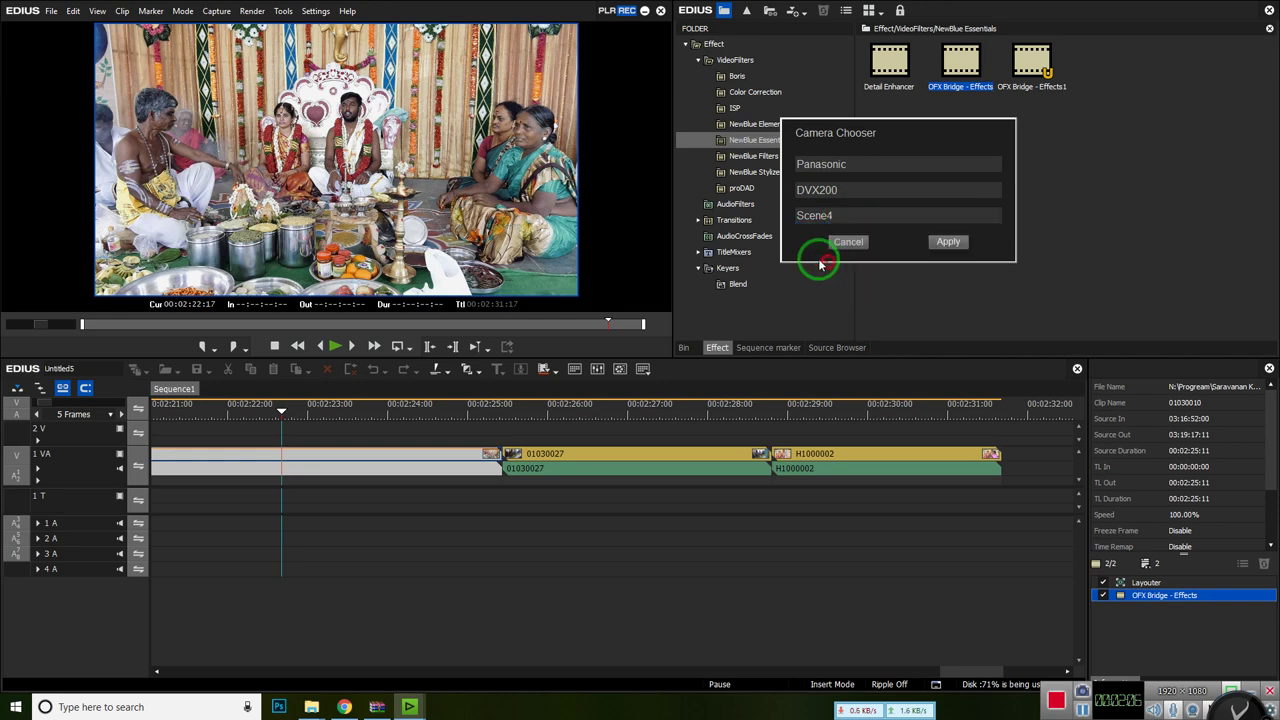
click(941, 241)
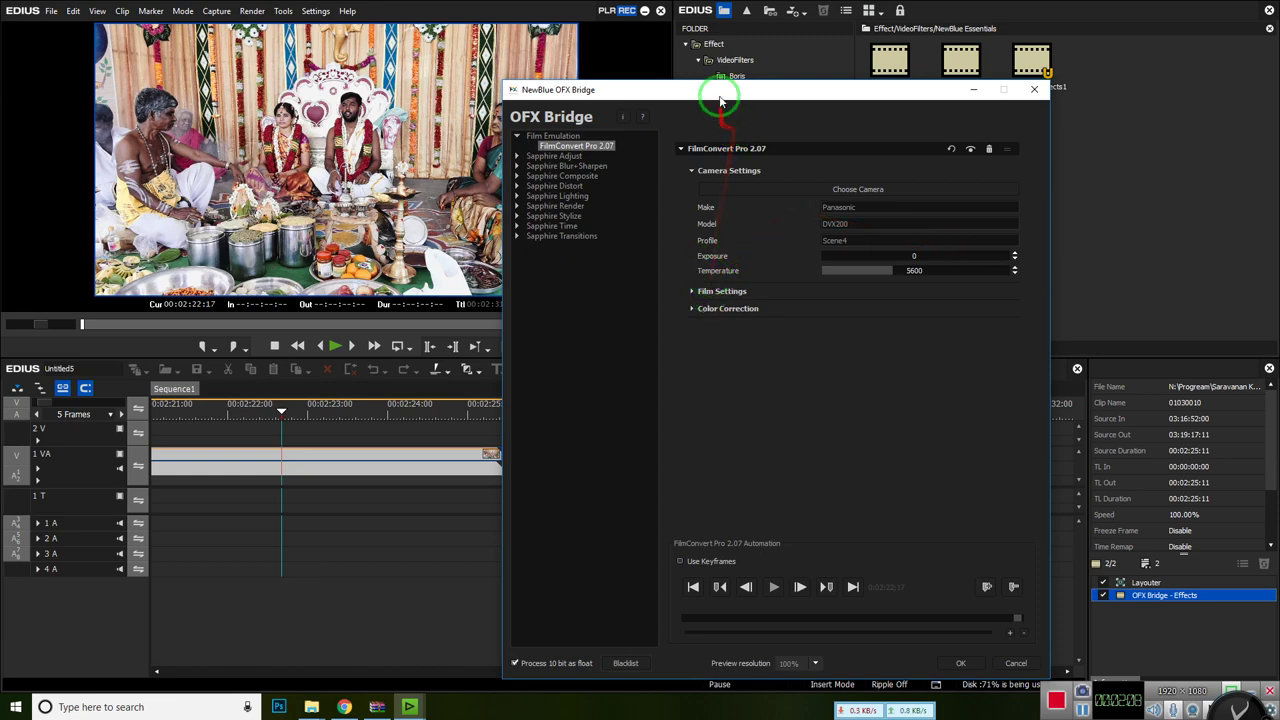
Convert the clip to the FJ 8553 ET film stock in FilmConvert's Film Settings
drag(723, 87, 770, 85)
click(738, 290)
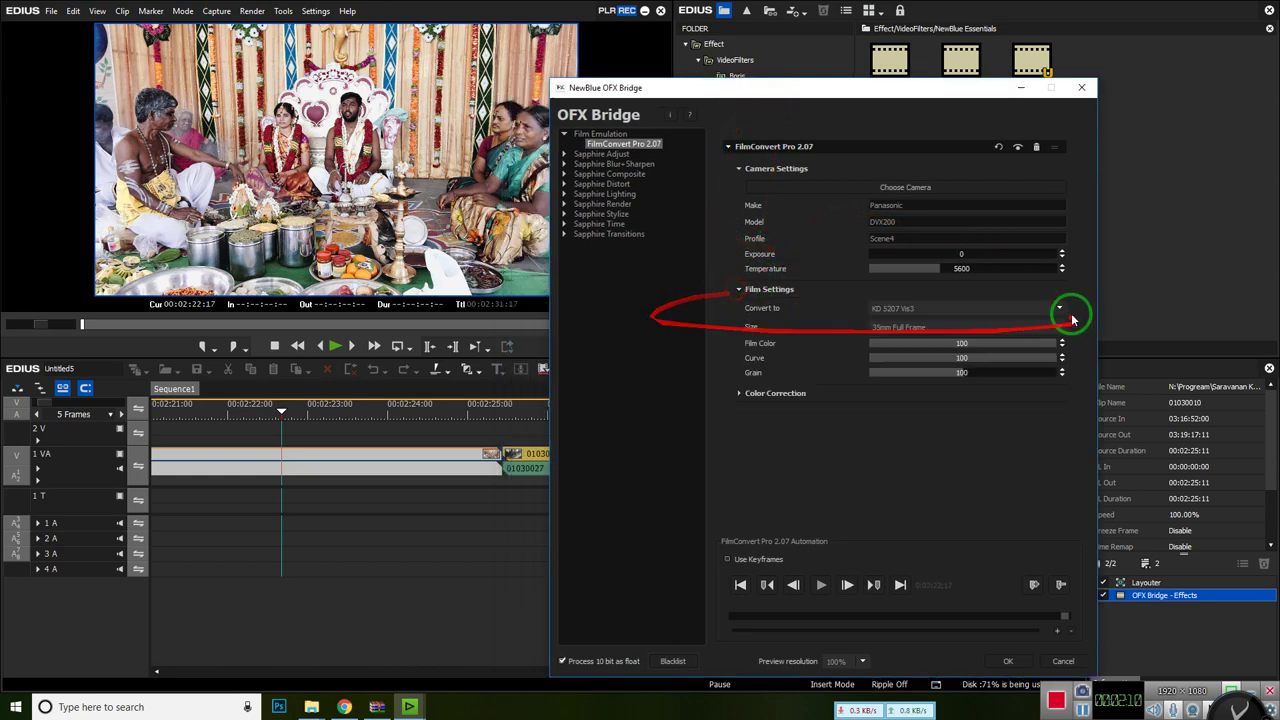
click(923, 310)
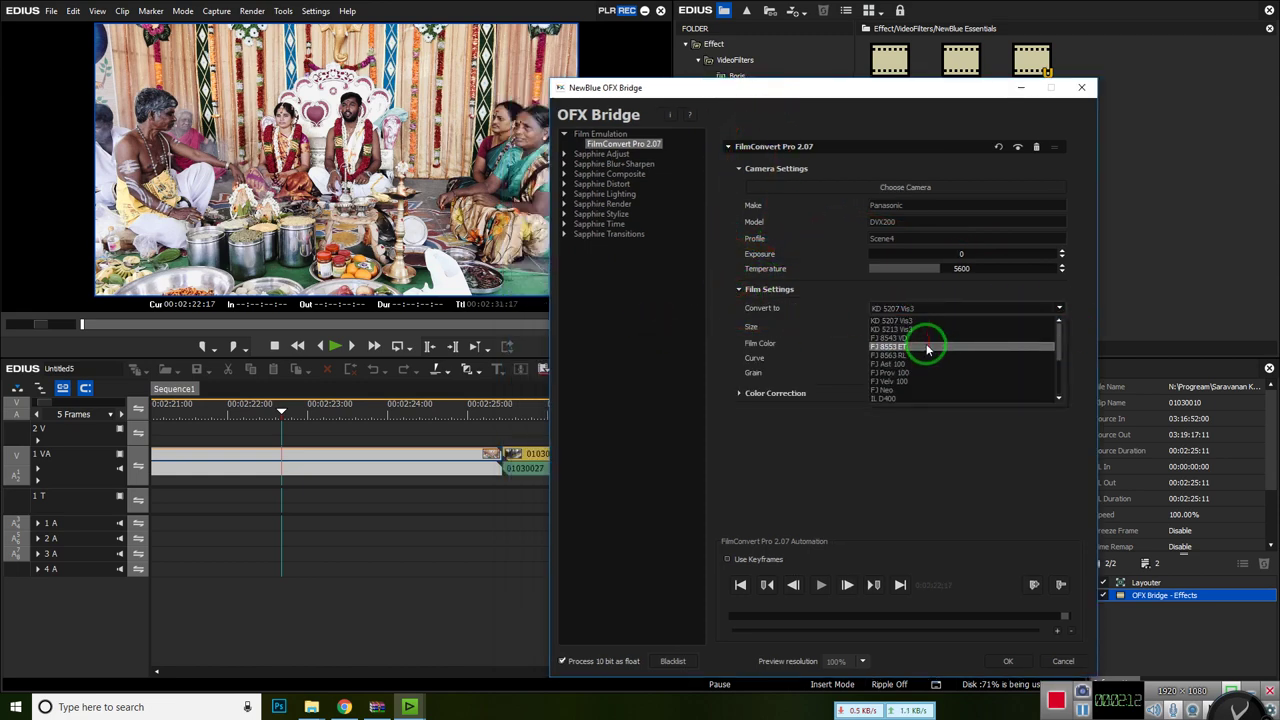
click(923, 346)
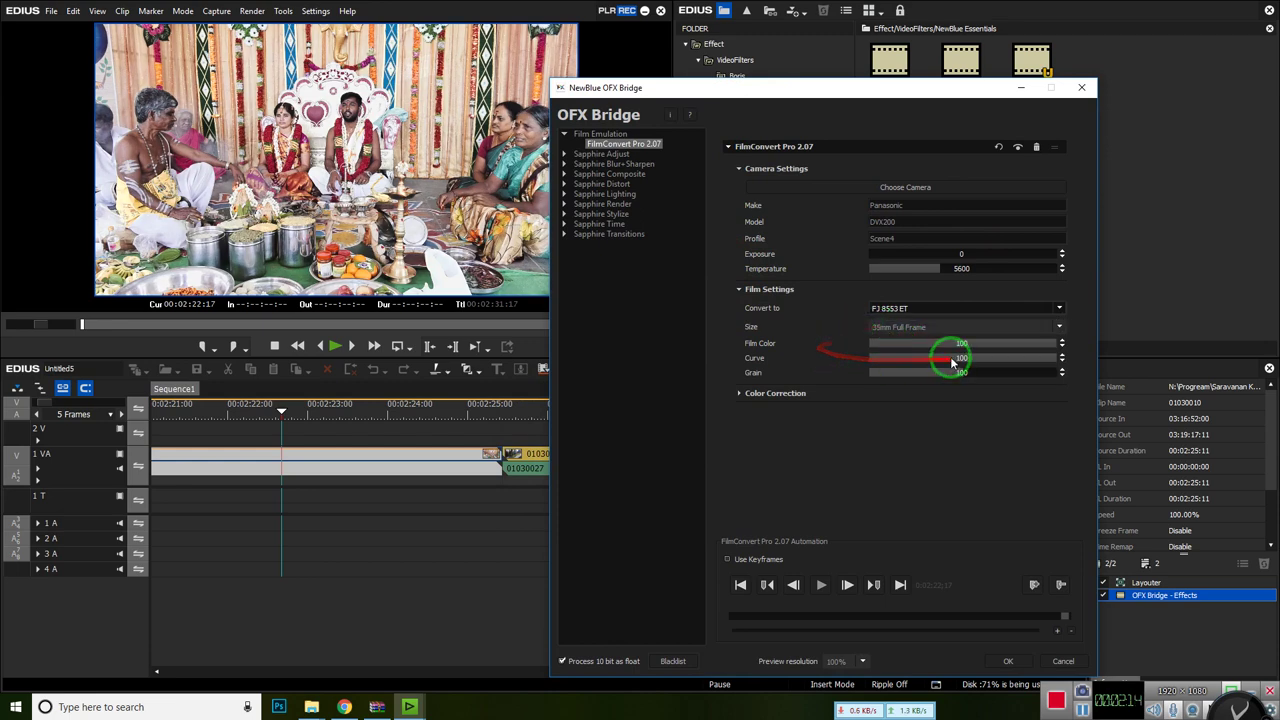
Reduce the film look by setting Film Color to 65.44, Curve to 50.53 and Grain to 9.47
drag(1058, 349, 933, 335)
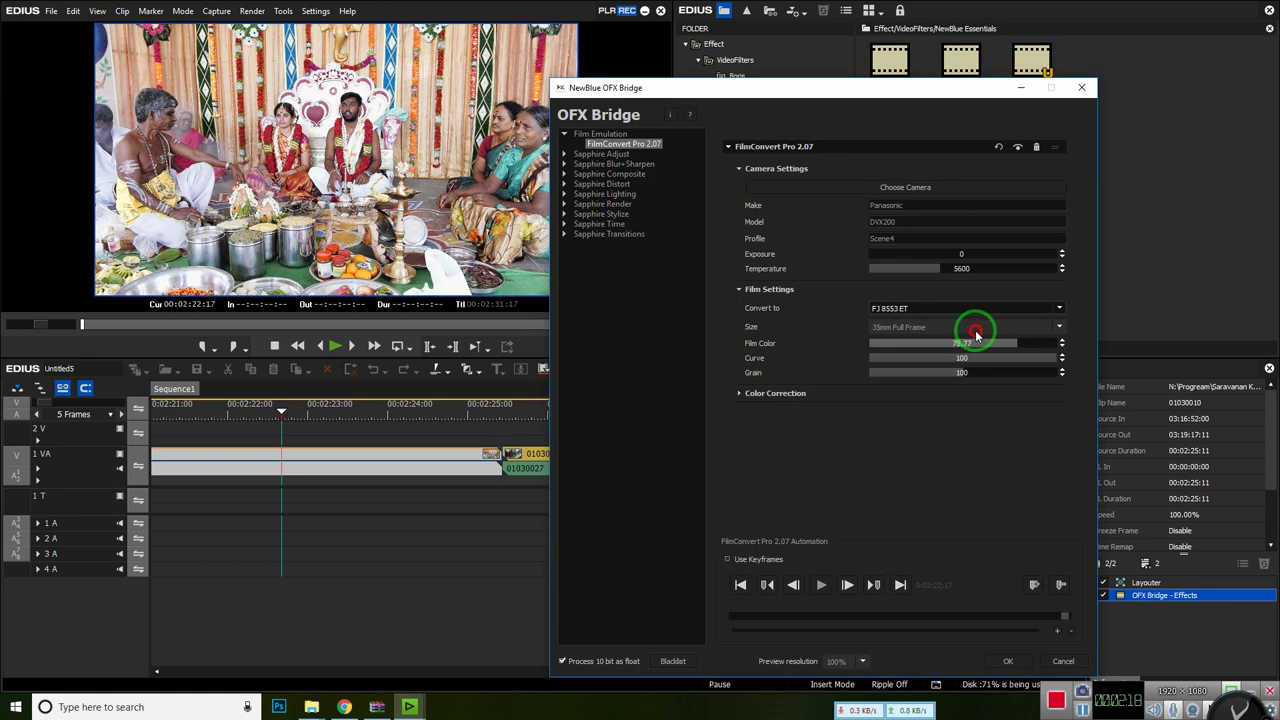
mouse_move(1000, 357)
mouse_down()
mouse_move(820, 366)
mouse_move(908, 366)
mouse_move(845, 369)
mouse_move(863, 380)
mouse_move(751, 336)
mouse_move(960, 360)
mouse_move(930, 364)
mouse_move(957, 363)
mouse_move(949, 373)
mouse_move(1006, 338)
mouse_move(877, 343)
mouse_move(1049, 338)
mouse_move(957, 349)
mouse_move(1120, 371)
mouse_move(1009, 372)
mouse_up()
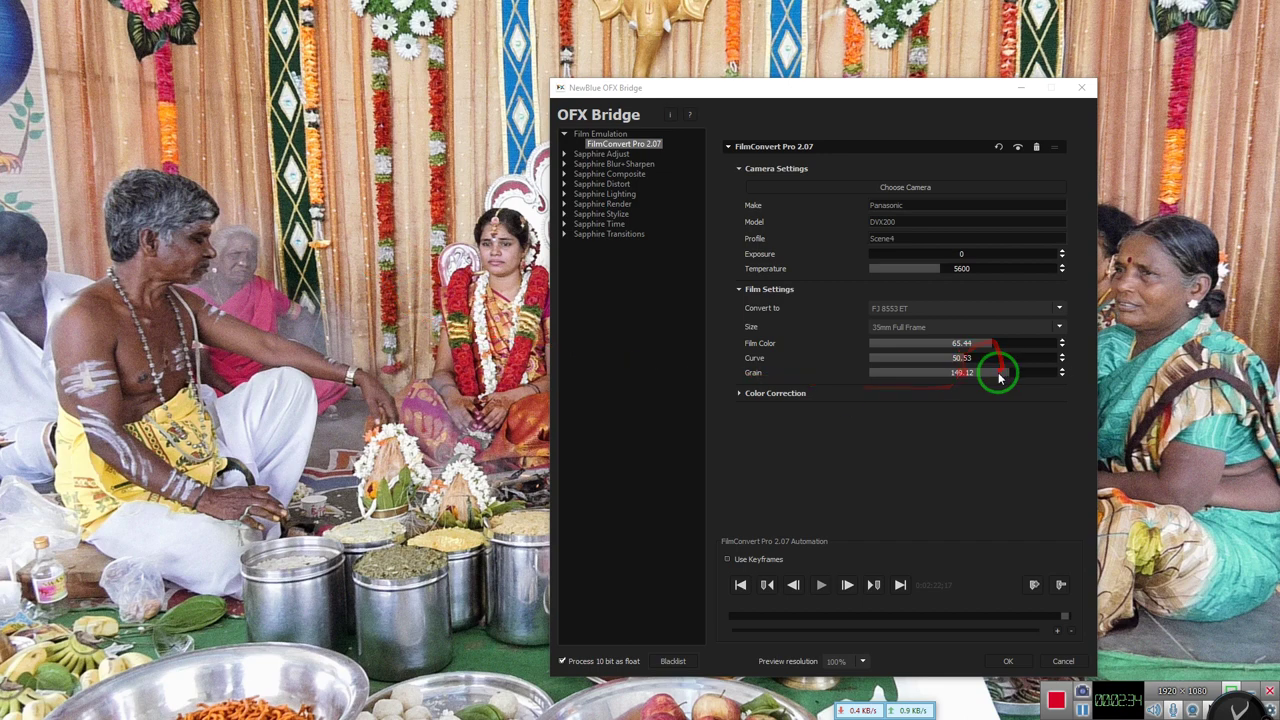
drag(1008, 375, 721, 362)
click(899, 373)
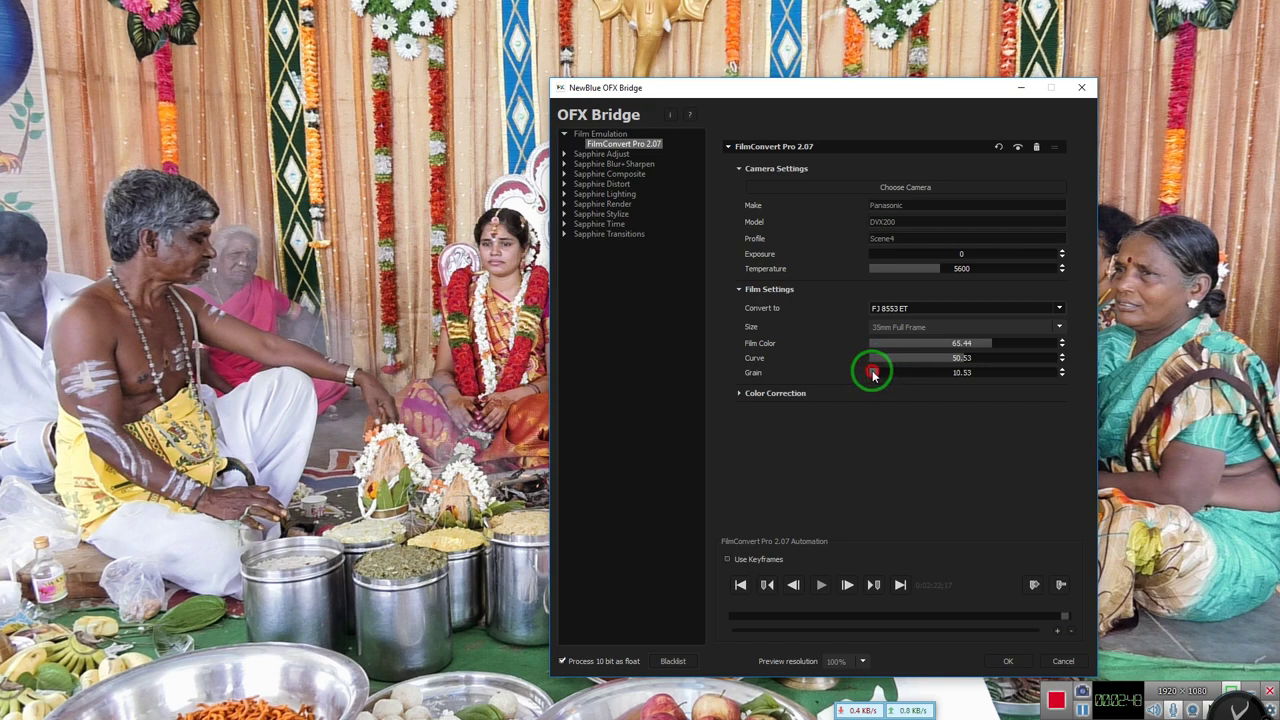
Lower the Color Correction saturation to 81.23 and move the filter window off the couple in the full-screen preview
click(739, 393)
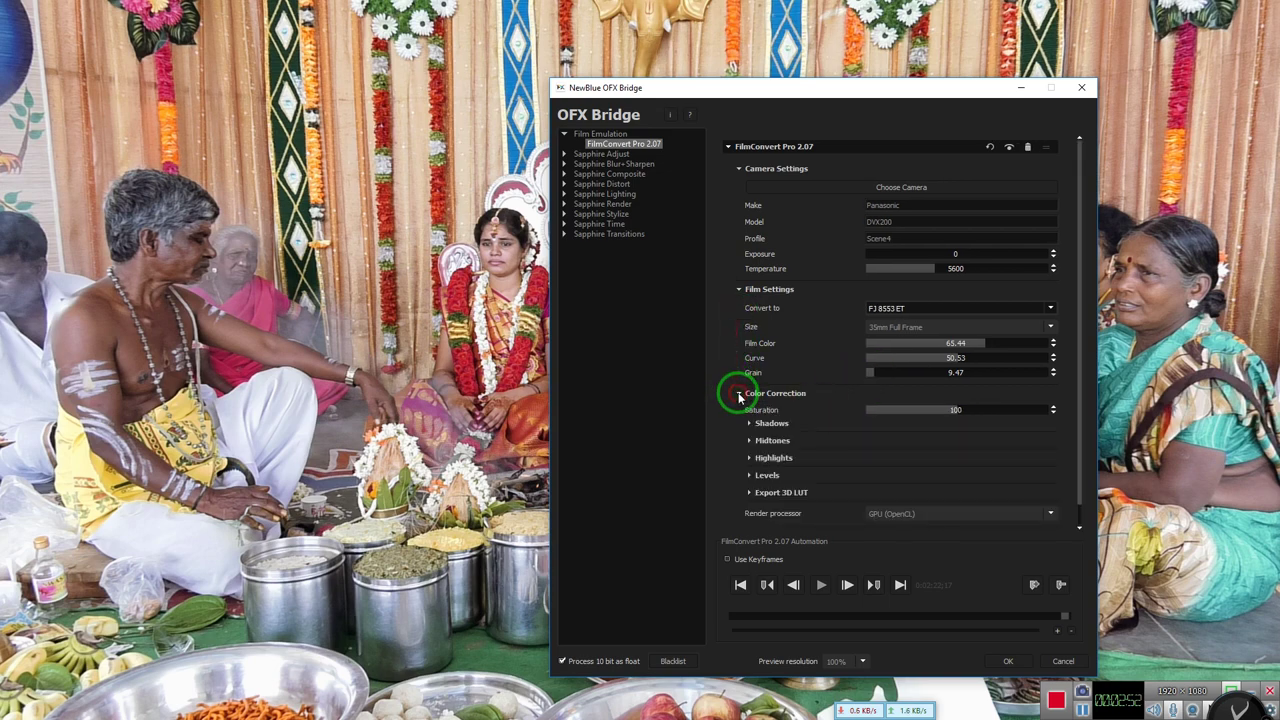
drag(979, 413, 918, 400)
drag(831, 79, 345, 106)
click(1086, 686)
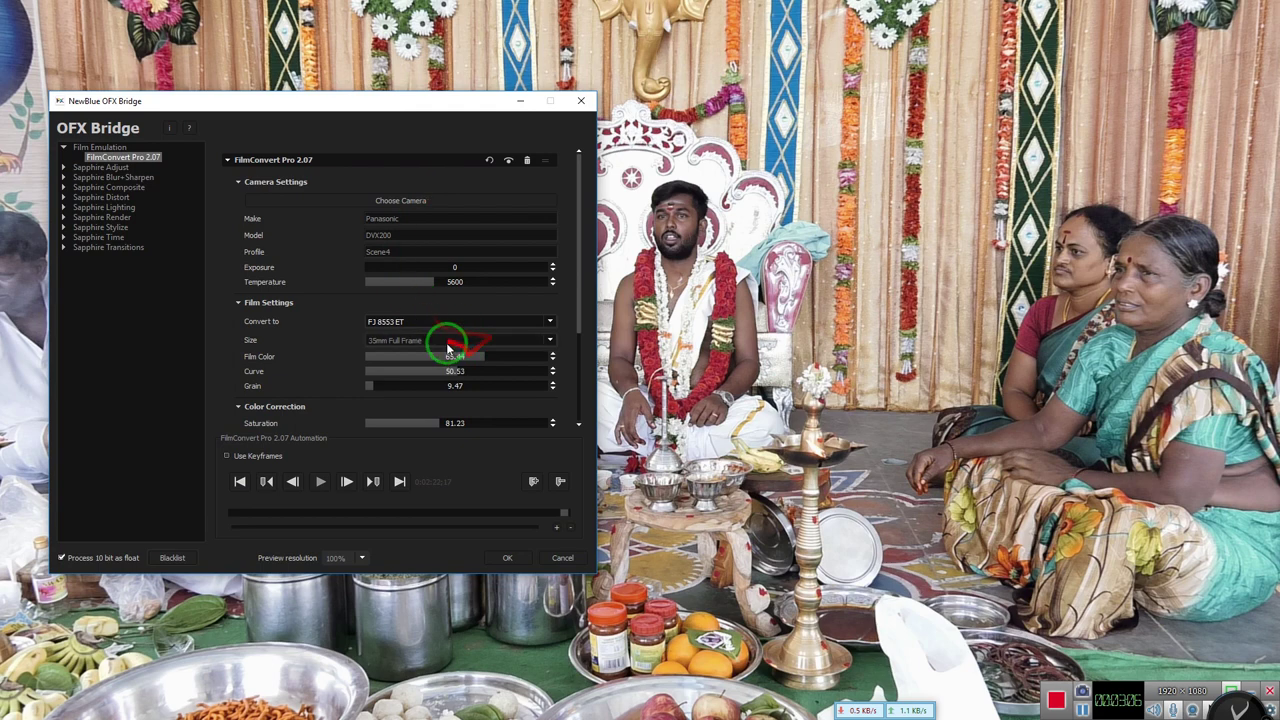
Set Film Color to 55.51 and the Color Correction saturation to 103.97
drag(448, 345, 478, 363)
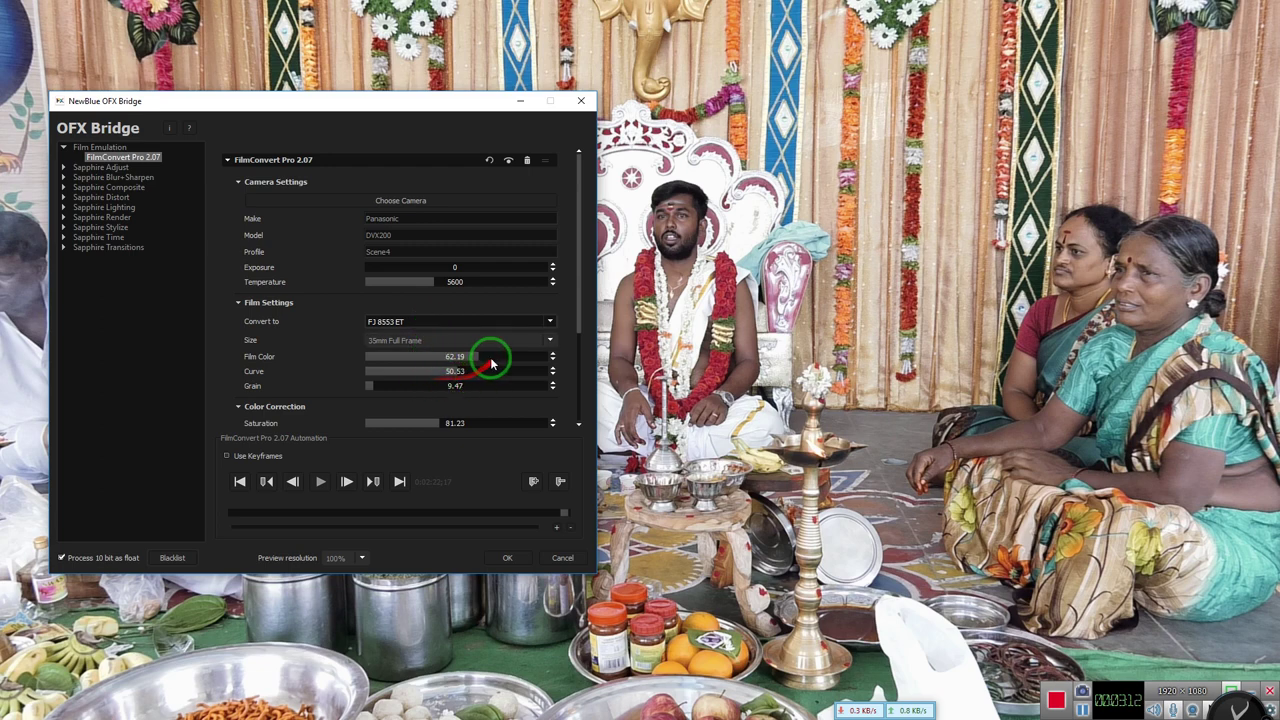
drag(492, 364, 448, 360)
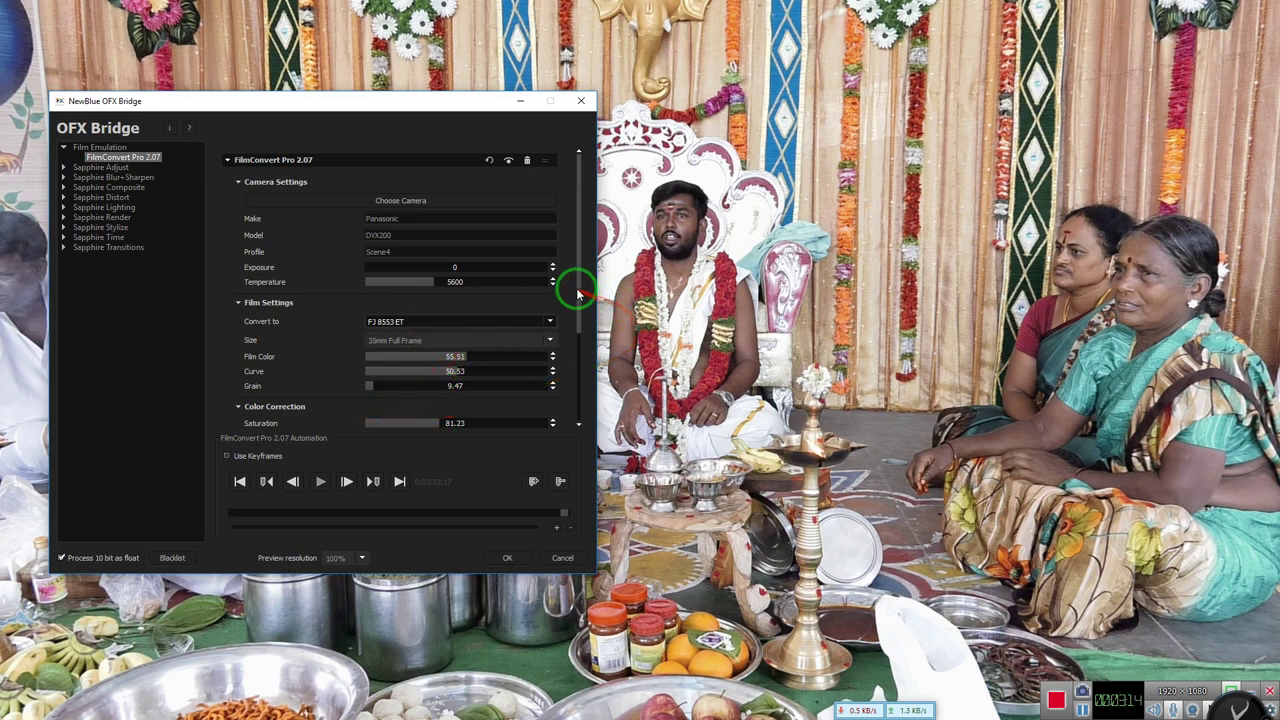
drag(577, 288, 580, 380)
mouse_move(438, 286)
mouse_down()
mouse_move(480, 286)
mouse_move(463, 289)
mouse_up()
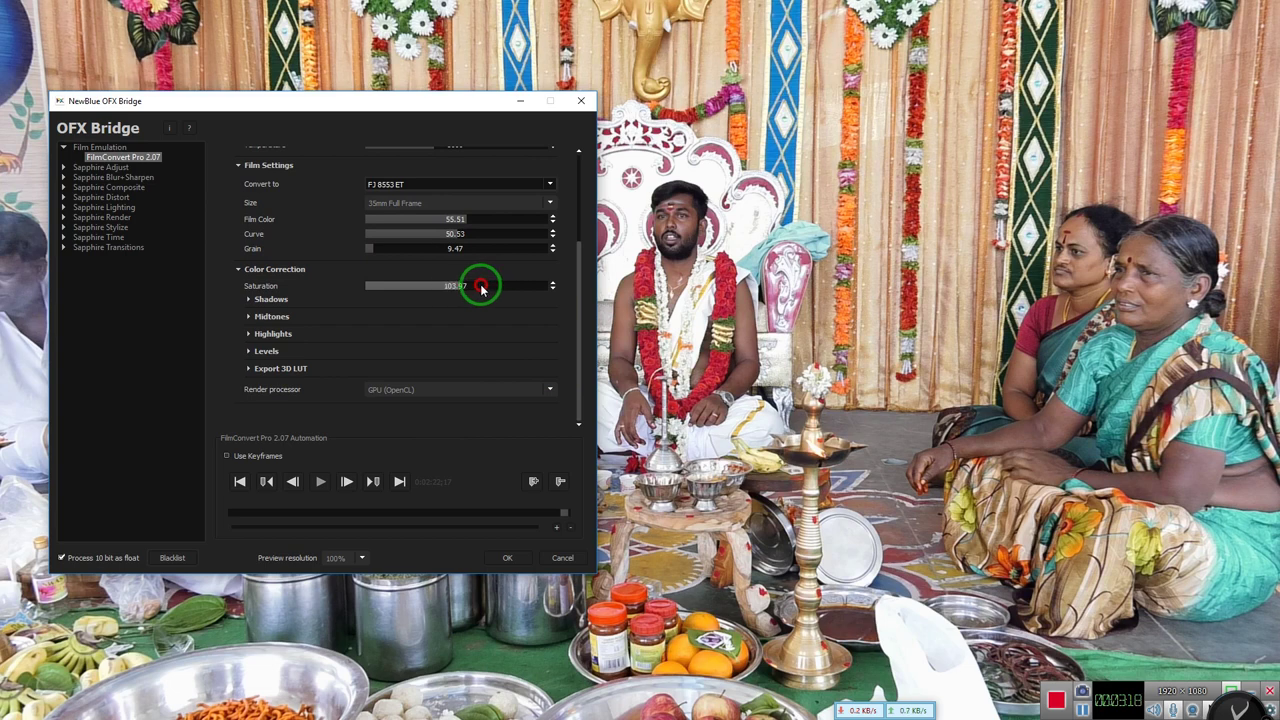
Adjust the Shadows with Lift at 96.07, an angle of about 12 and an amount of 11.8
click(249, 299)
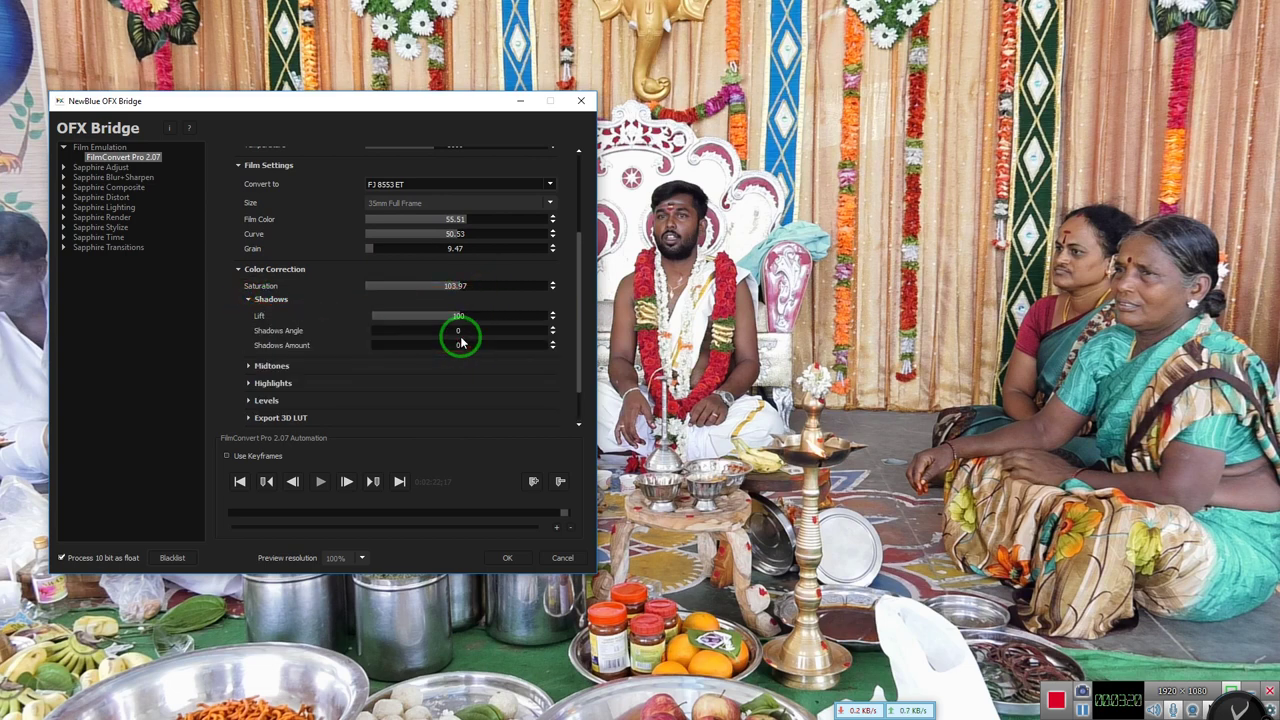
mouse_move(461, 323)
mouse_down()
mouse_move(484, 322)
mouse_move(438, 323)
mouse_up()
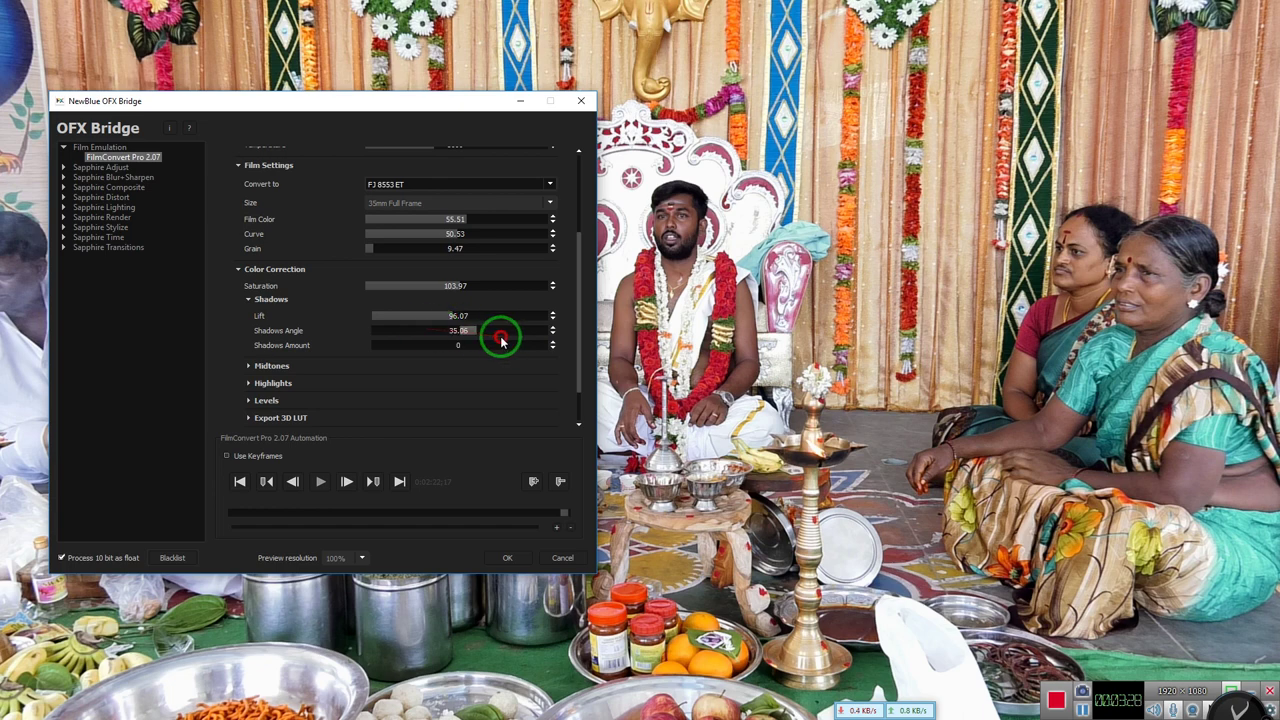
drag(548, 352, 514, 354)
Set the Midtones gamma to 96.63 and the Levels mid point to 44.33 and white point to 93.07
click(249, 366)
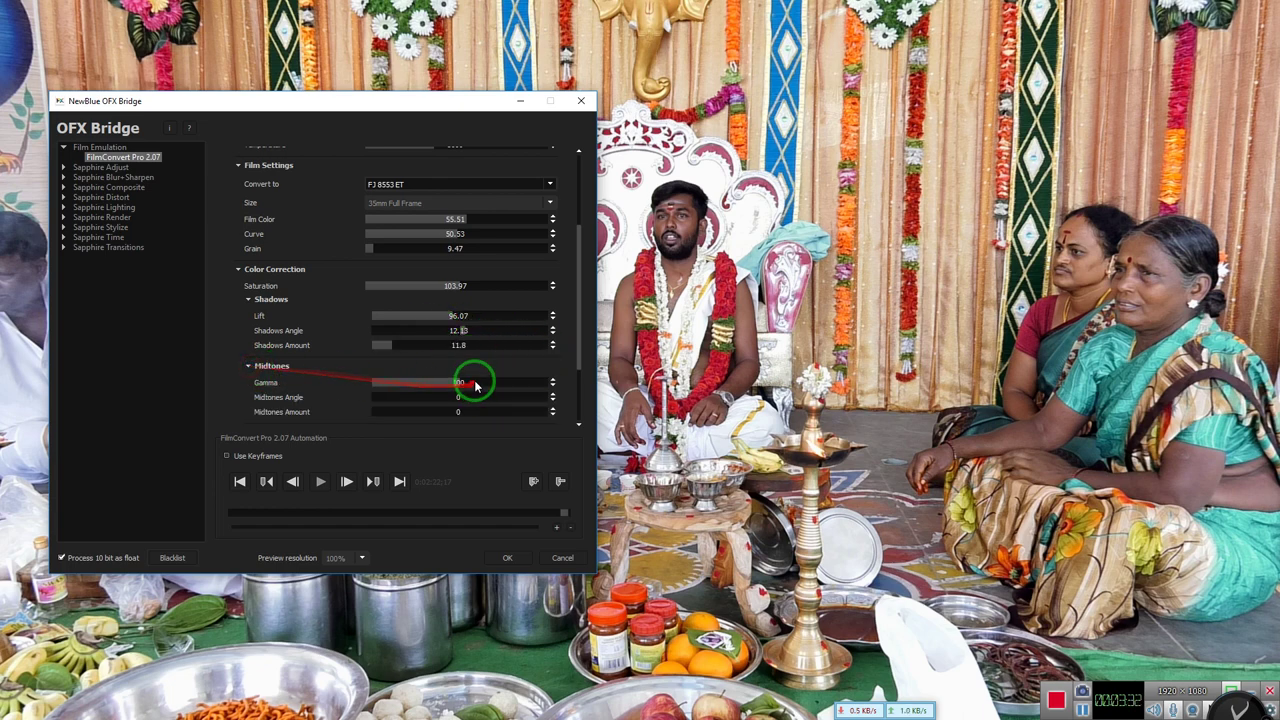
scroll(258, 407, down, 3)
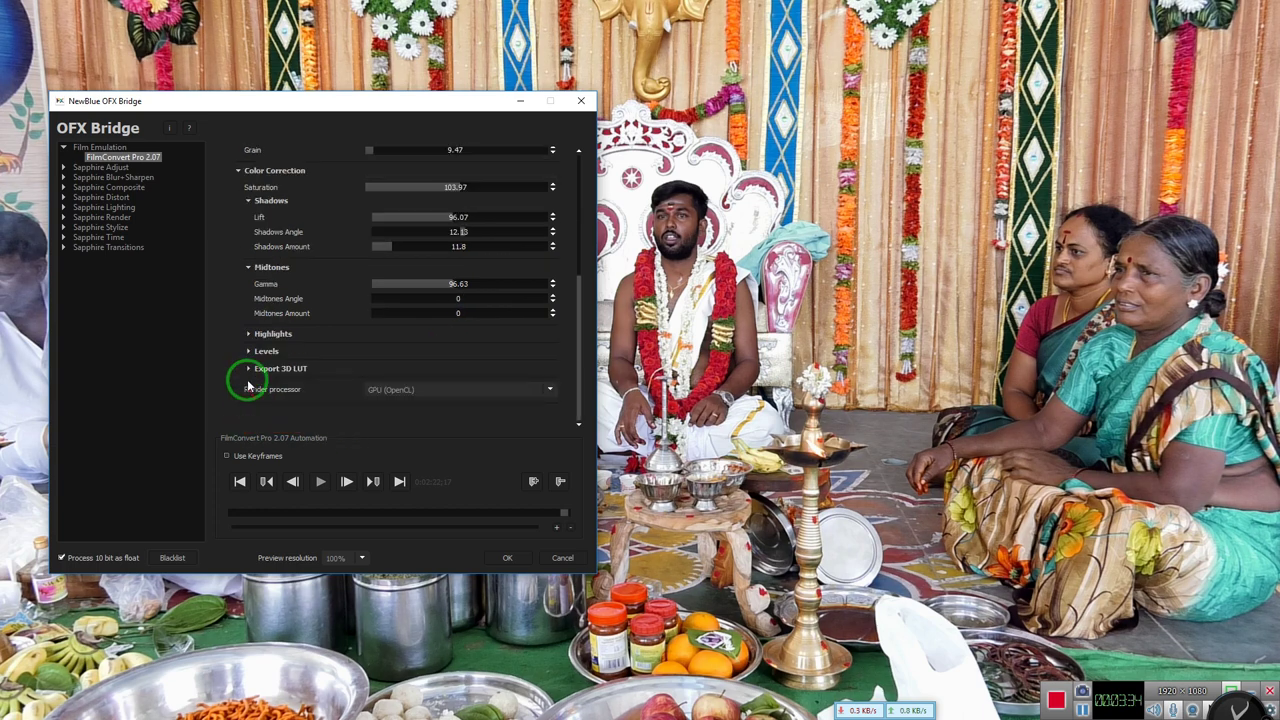
click(247, 352)
drag(414, 366, 469, 403)
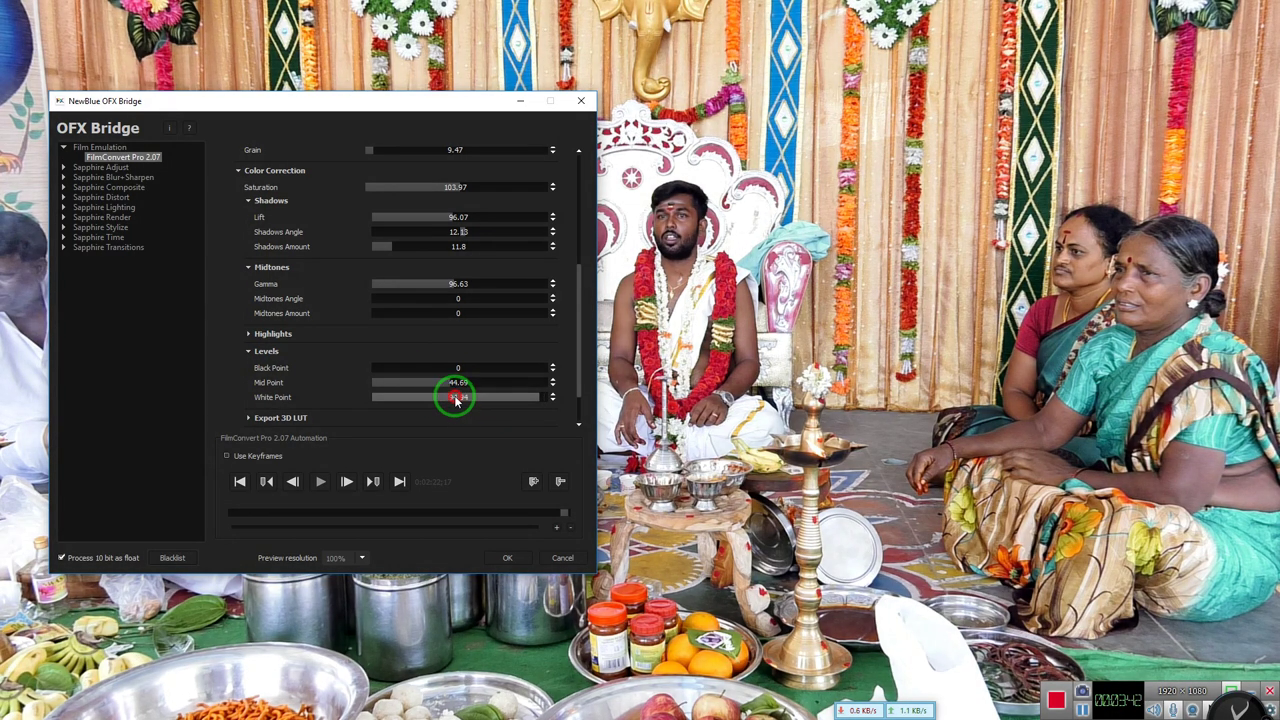
Collapse the Film Settings and Color Correction groups, then set the camera exposure to 3.16 and accept the filter settings
scroll(386, 280, up, 5)
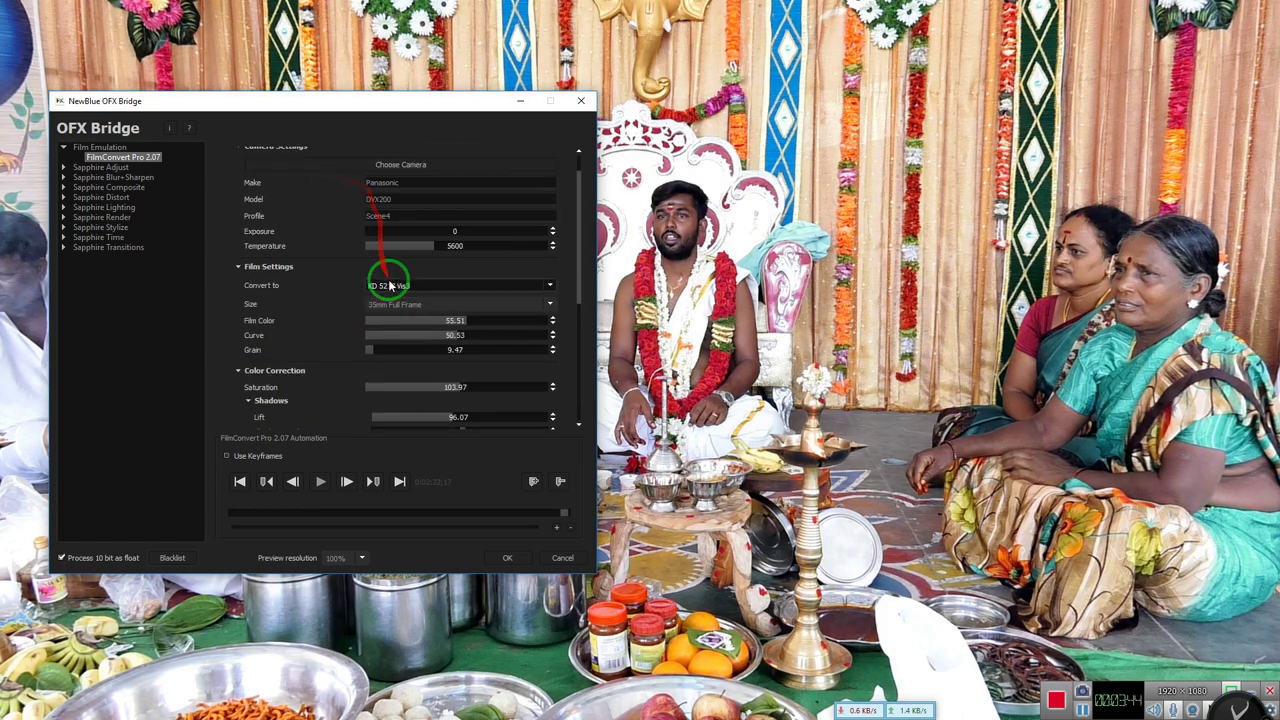
click(244, 268)
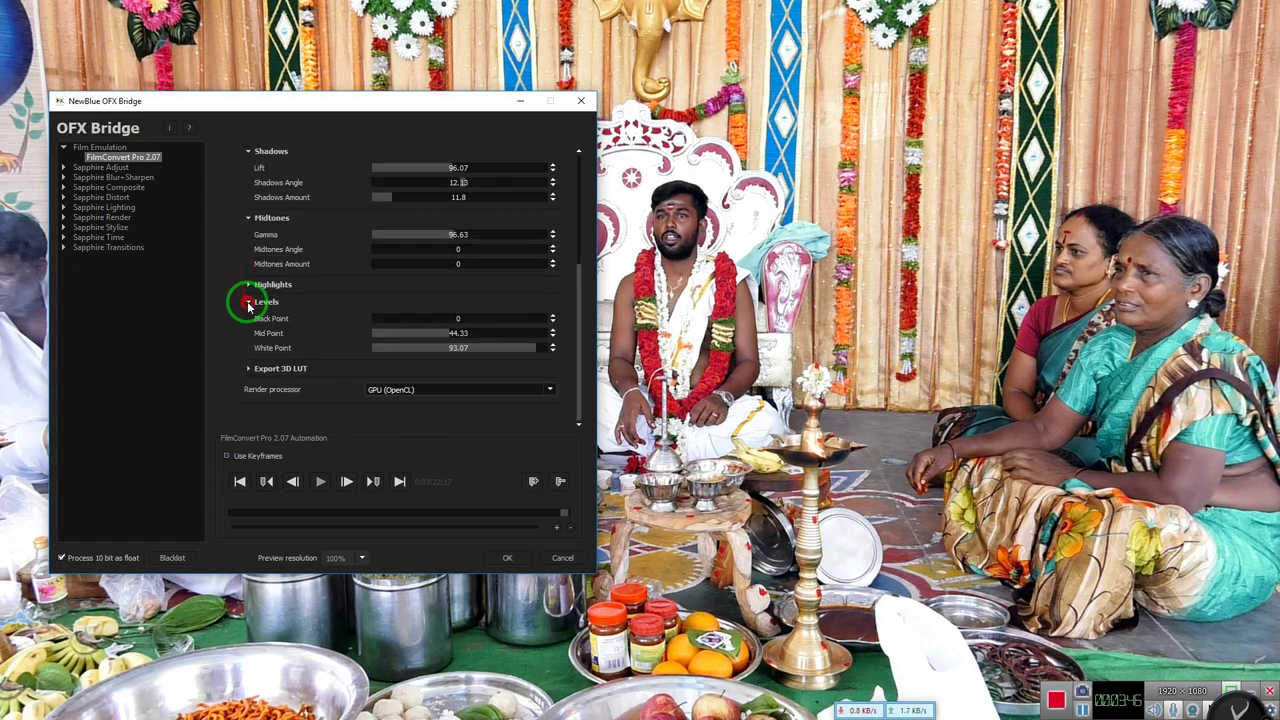
click(248, 303)
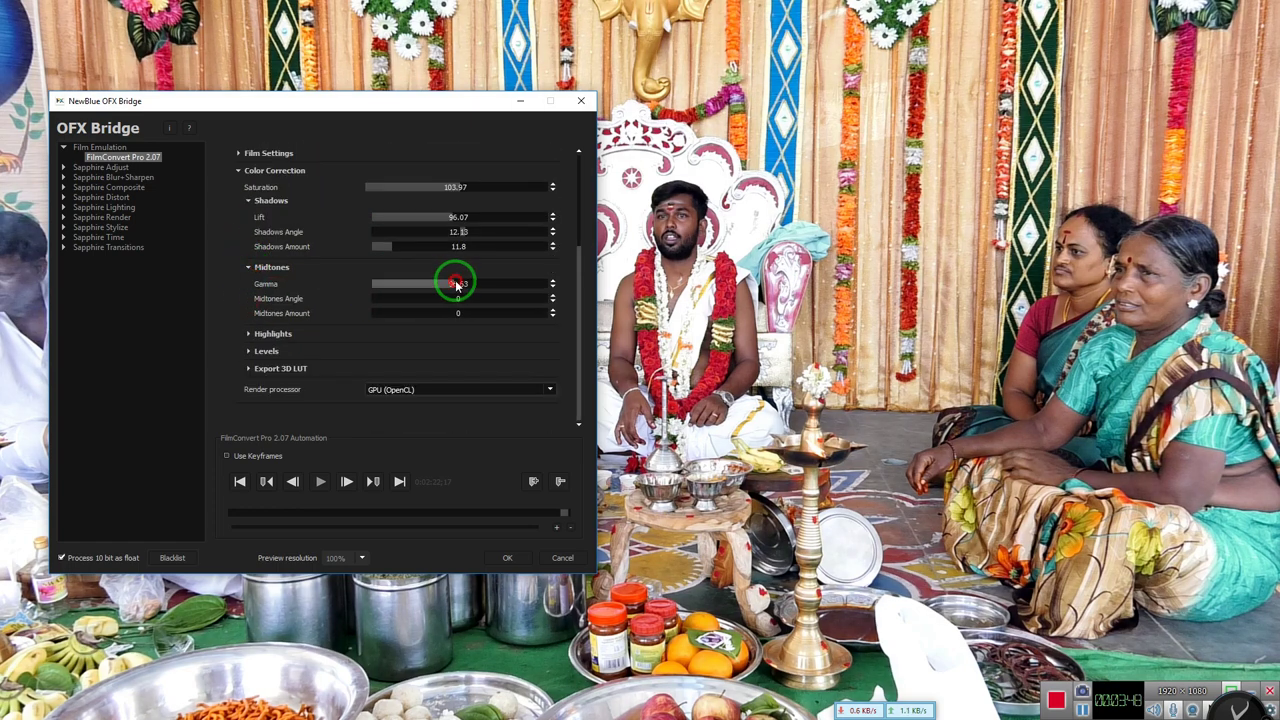
click(246, 267)
click(240, 222)
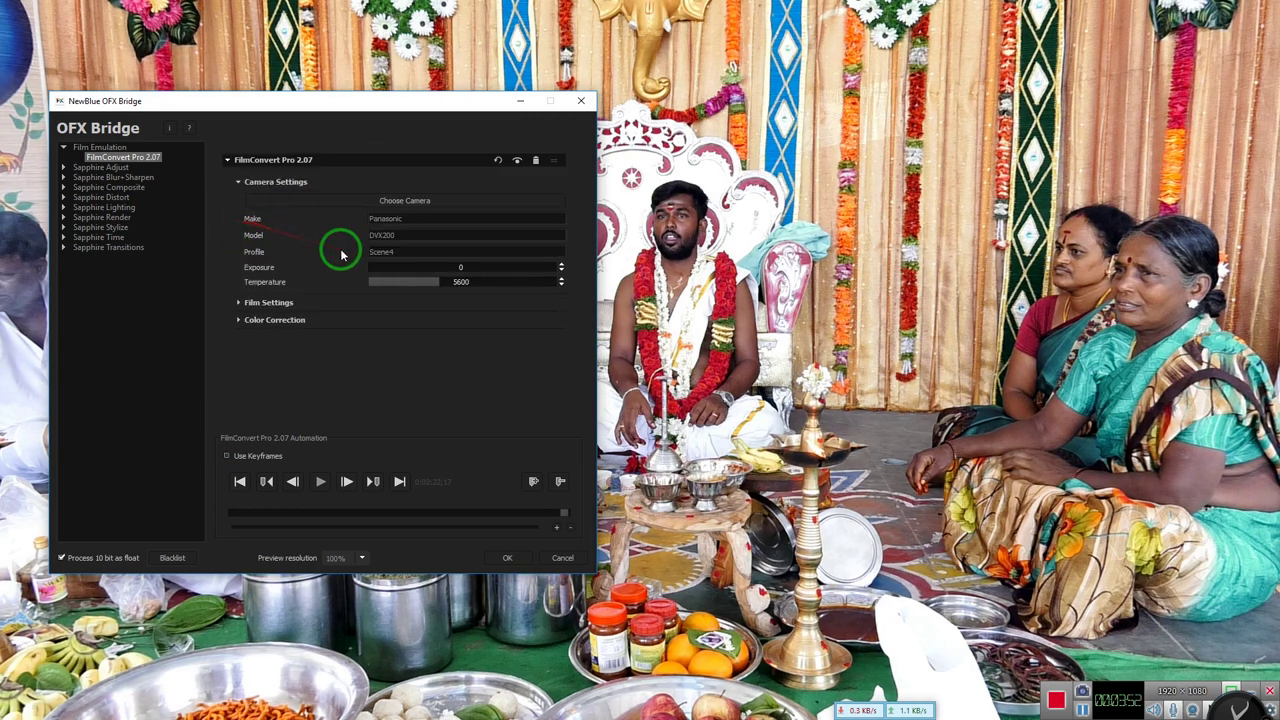
drag(455, 281, 391, 268)
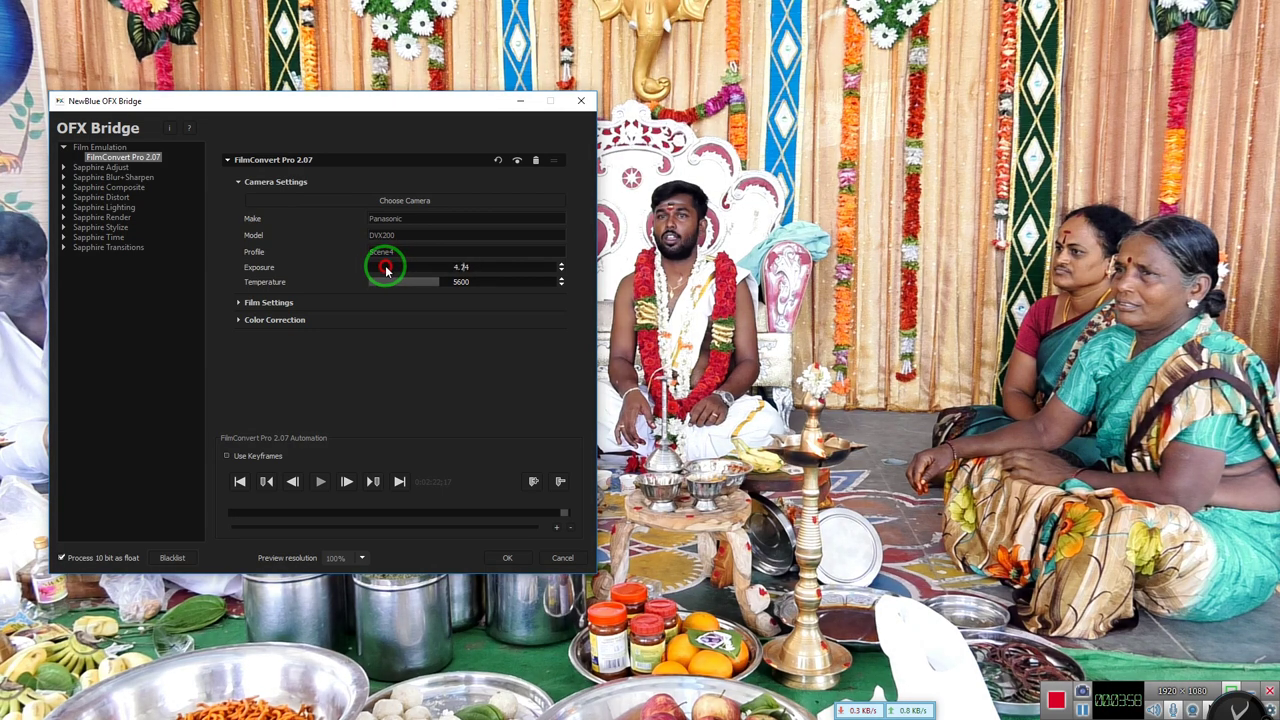
click(505, 556)
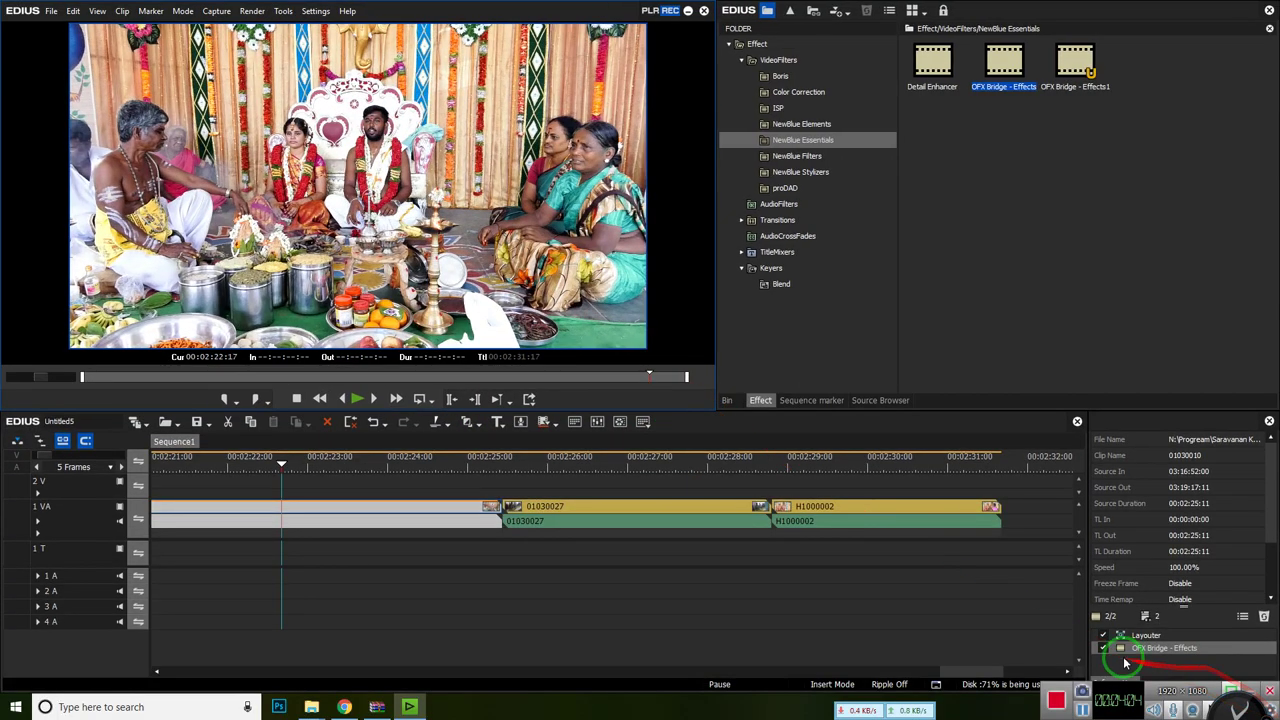
Switch the OFX Bridge filter off and on repeatedly to compare the graded and original picture of clip 01030010
click(1104, 648)
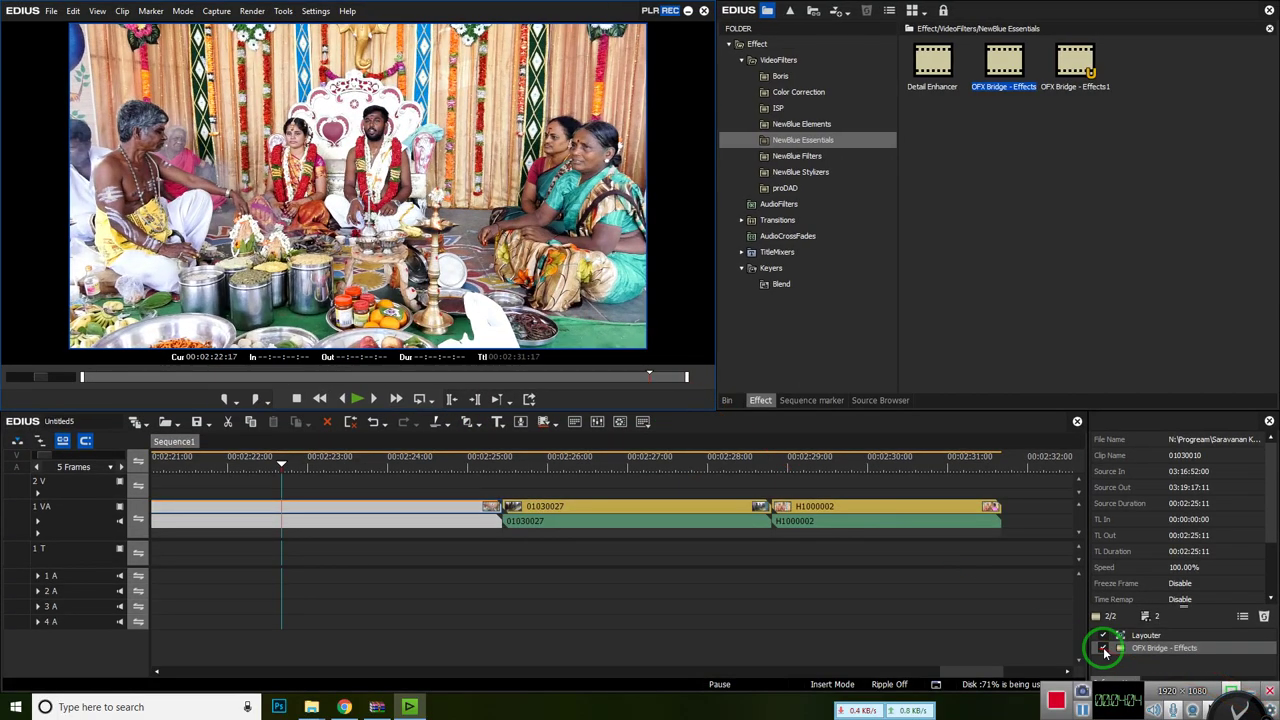
click(1104, 648)
click(1104, 648)
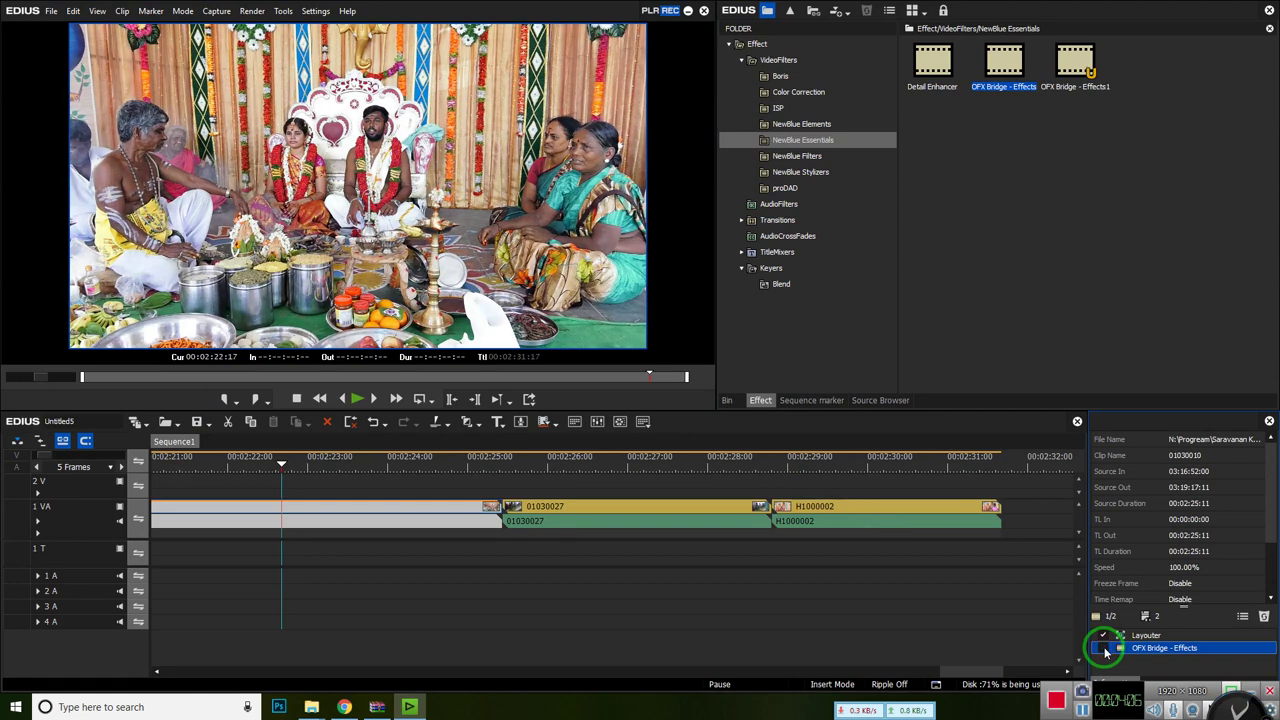
click(1104, 648)
click(1104, 648)
click(1104, 648)
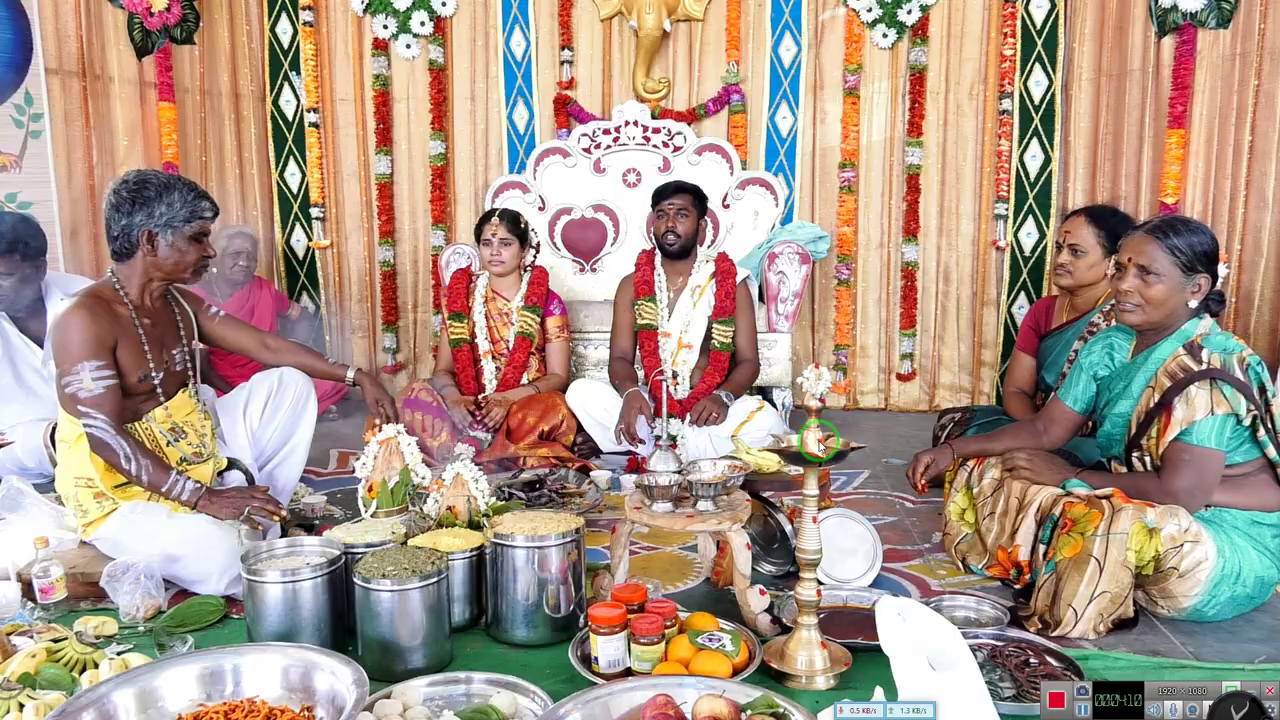
Examine the clip full screen with the OFX Bridge filter enabled and with it disabled
key(Escape)
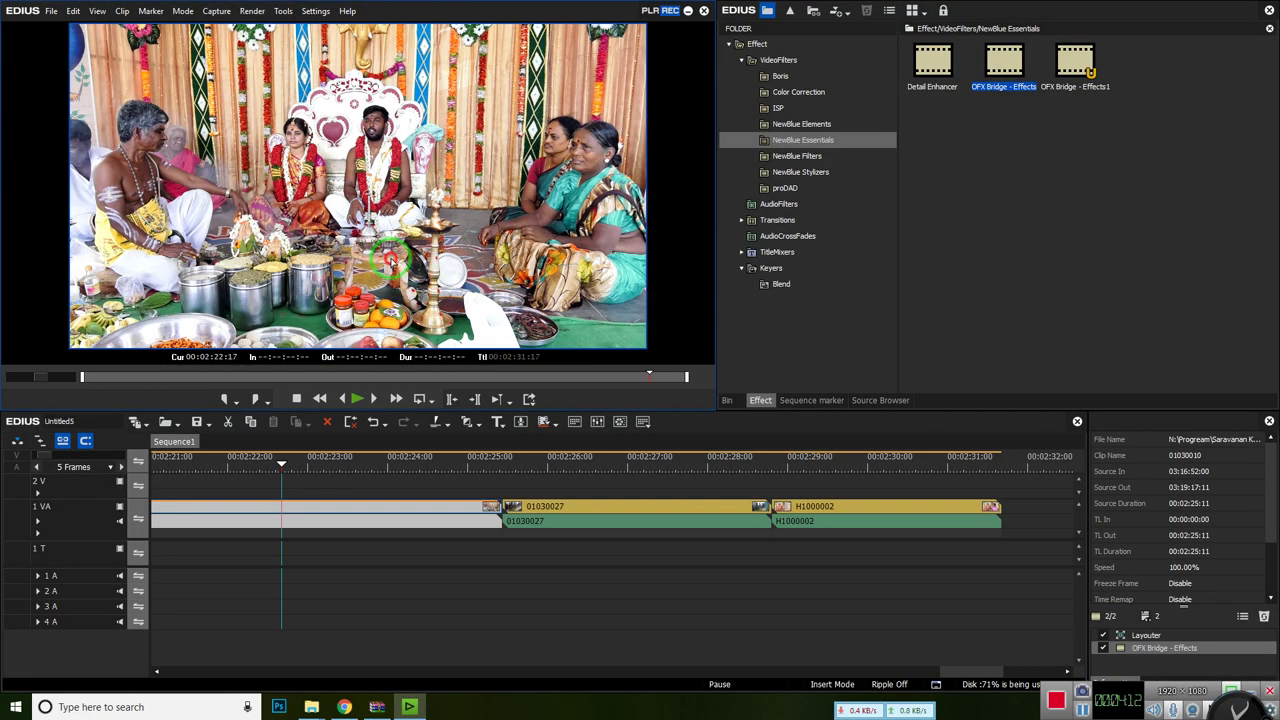
double_click(390, 258)
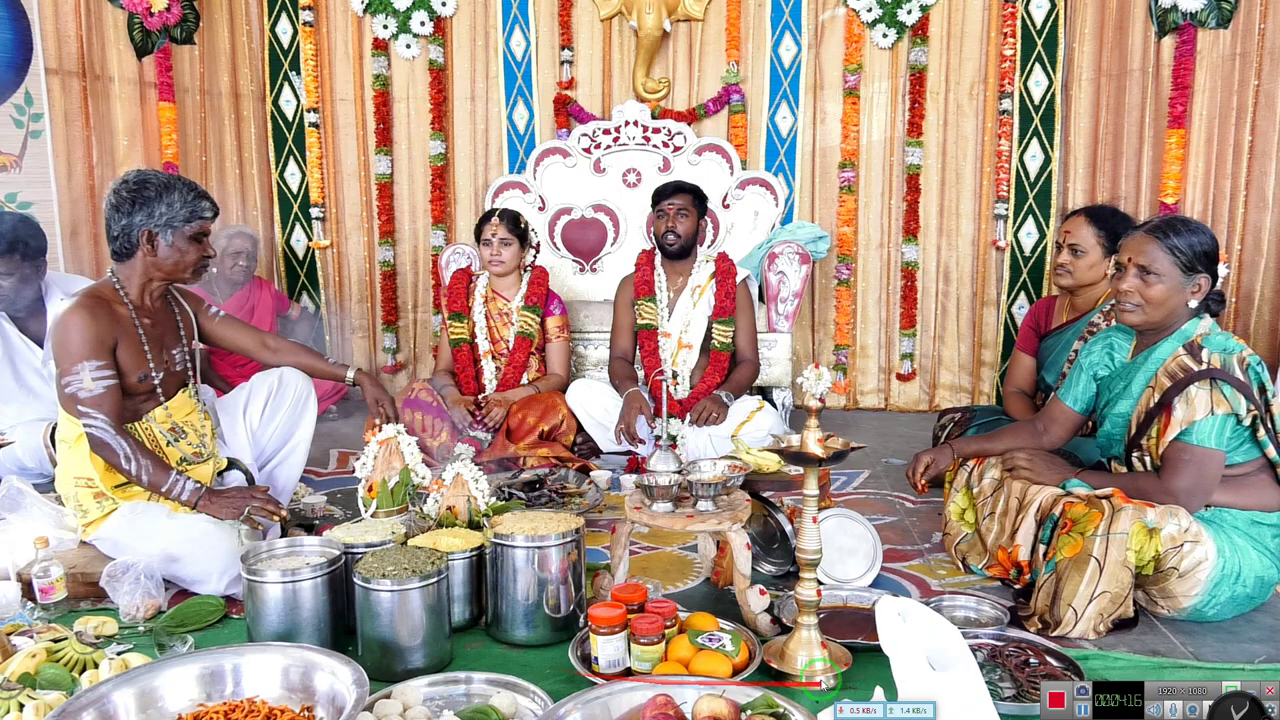
key(Escape)
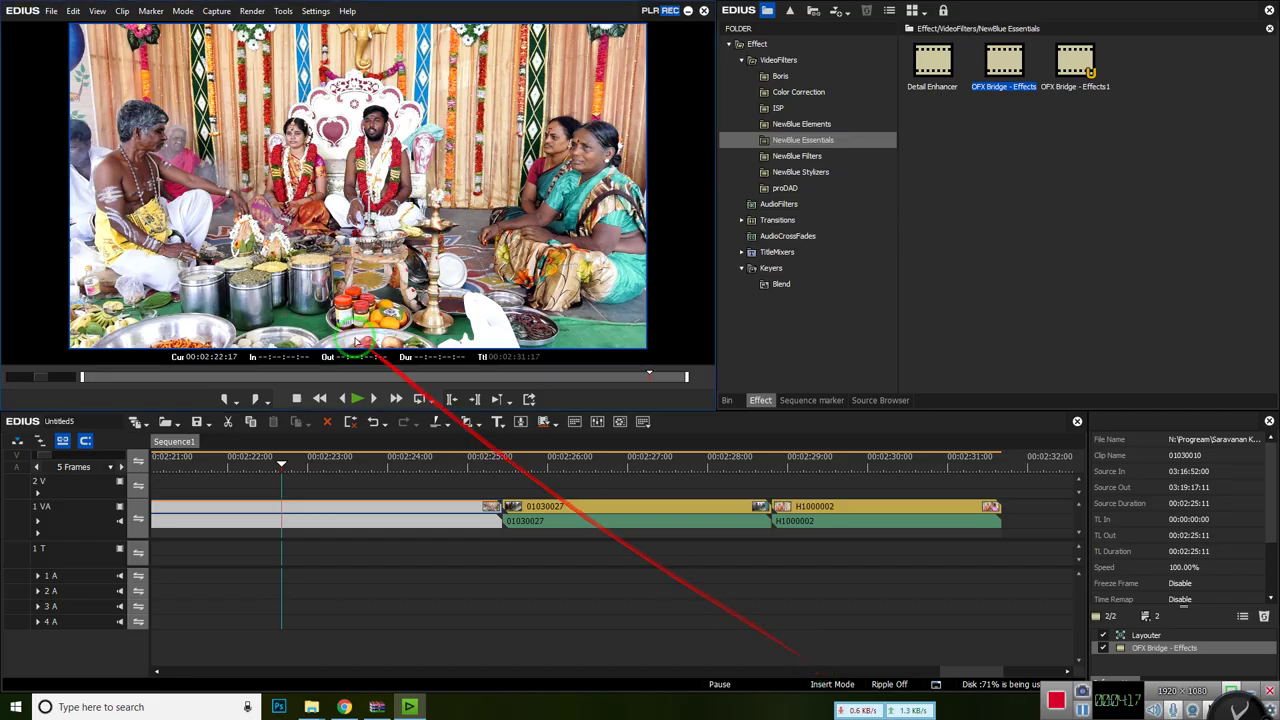
click(1110, 648)
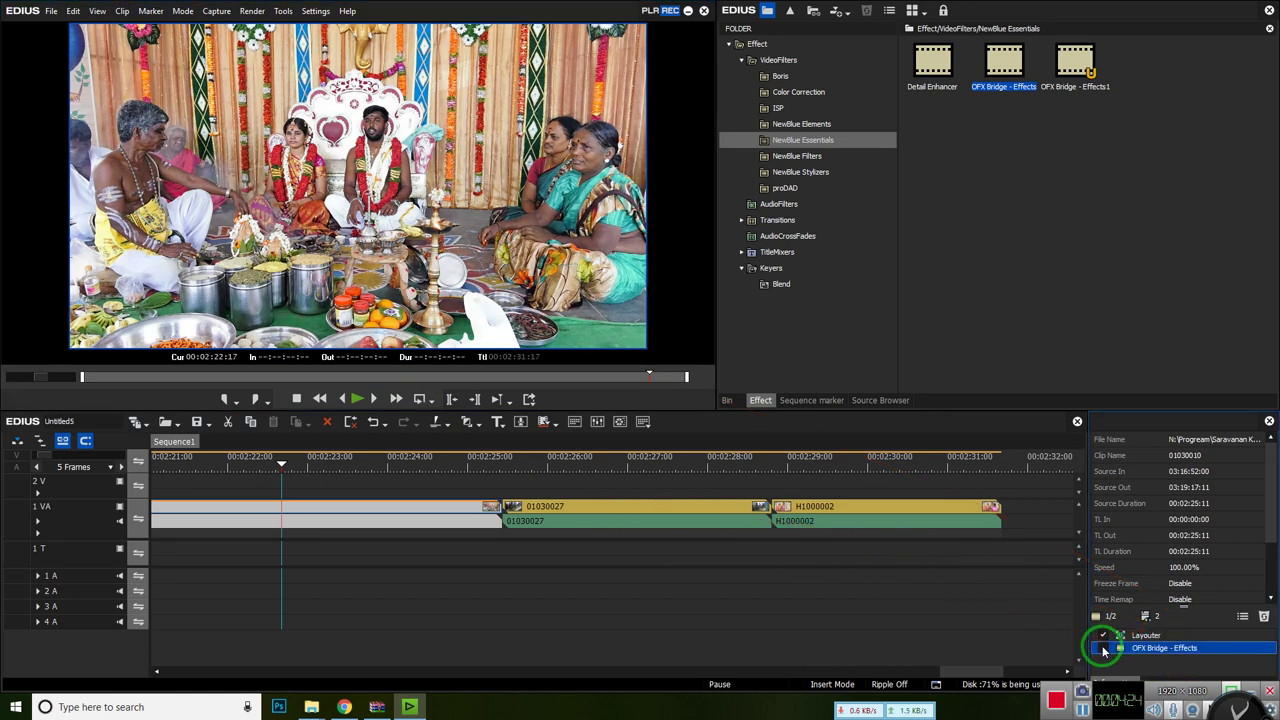
key(ctrl+F11)
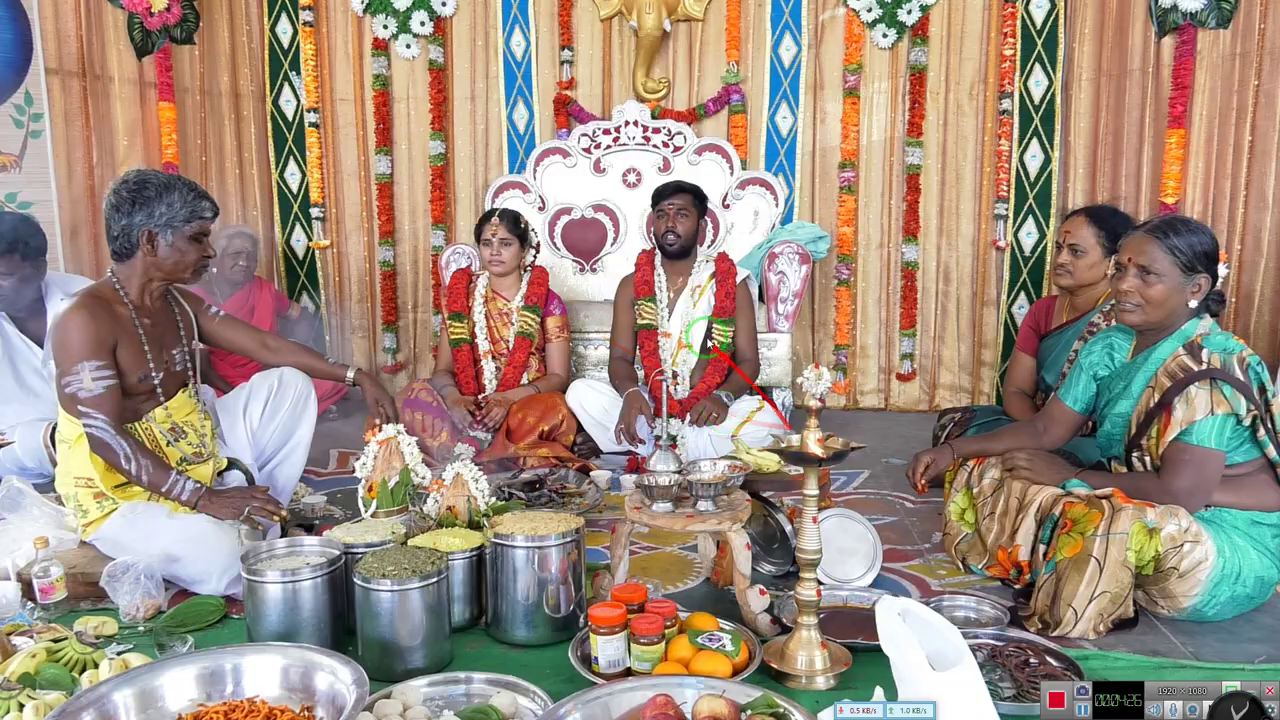
key(Escape)
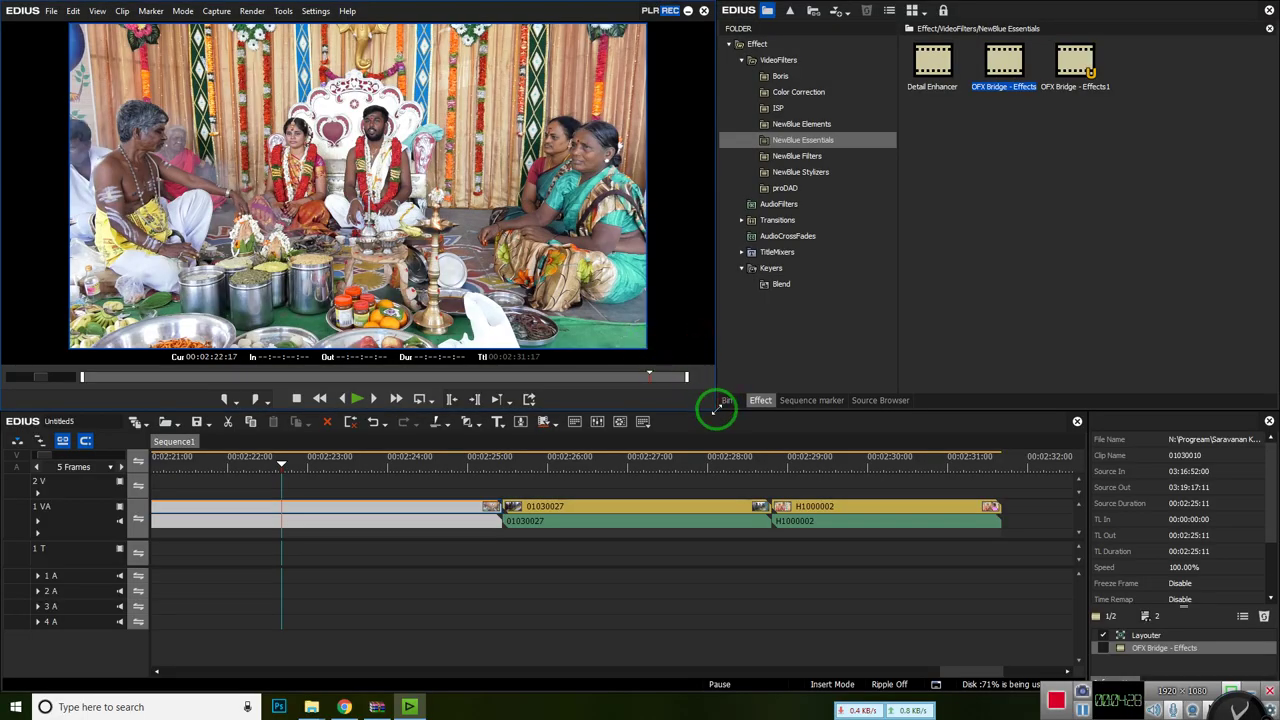
Enlarge the preview monitor and compare the picture with the OFX Bridge filter on and off, leaving the filter enabled
drag(717, 408, 766, 454)
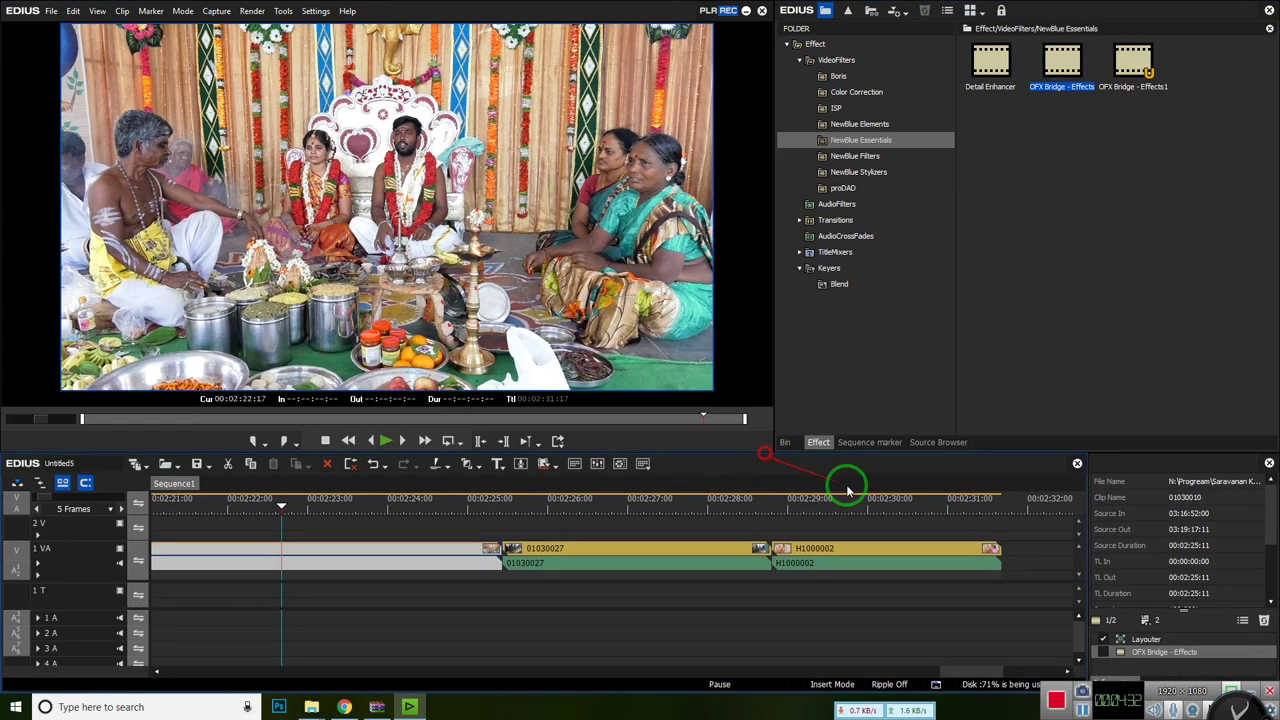
click(1105, 653)
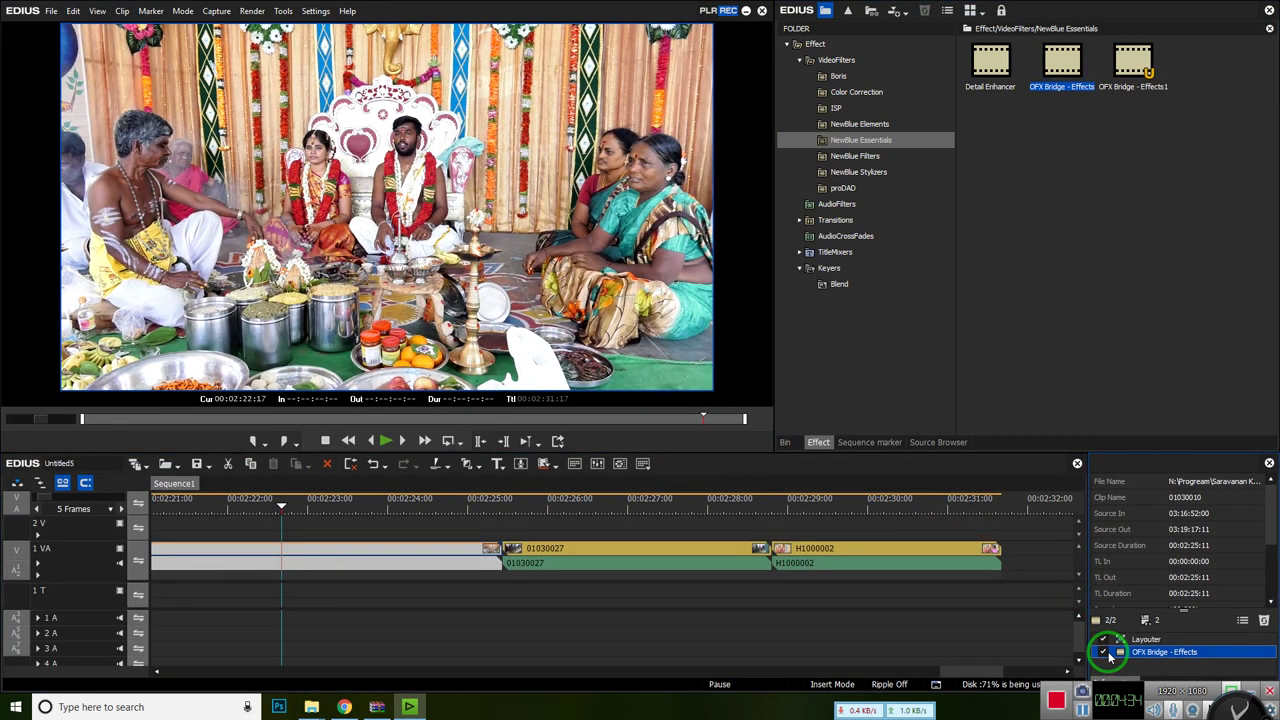
click(1105, 653)
click(1105, 653)
click(1105, 653)
click(1105, 653)
Open the OFX Bridge filter settings of clip 01030010 and move the window clear of the preview picture
double_click(1155, 654)
drag(353, 127, 1103, 138)
click(990, 193)
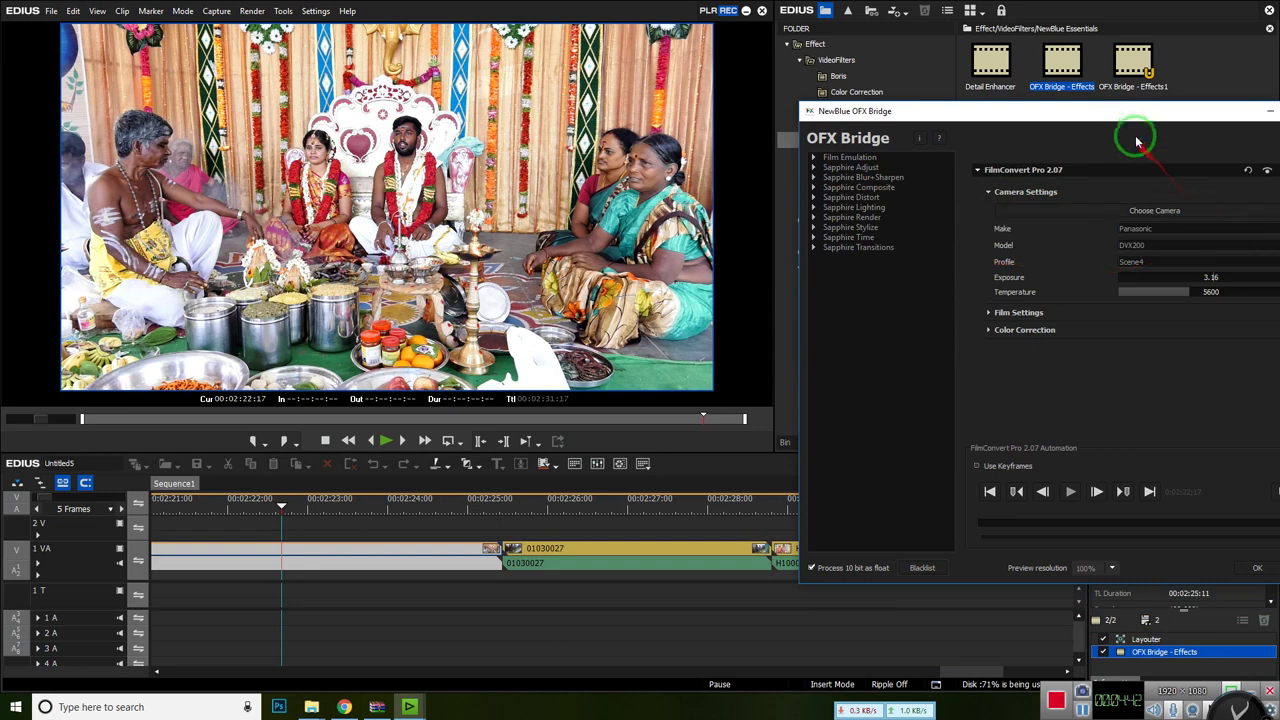
Change the FilmConvert camera profile of the Panasonic DVX200 to Scene1 and apply it
click(1060, 178)
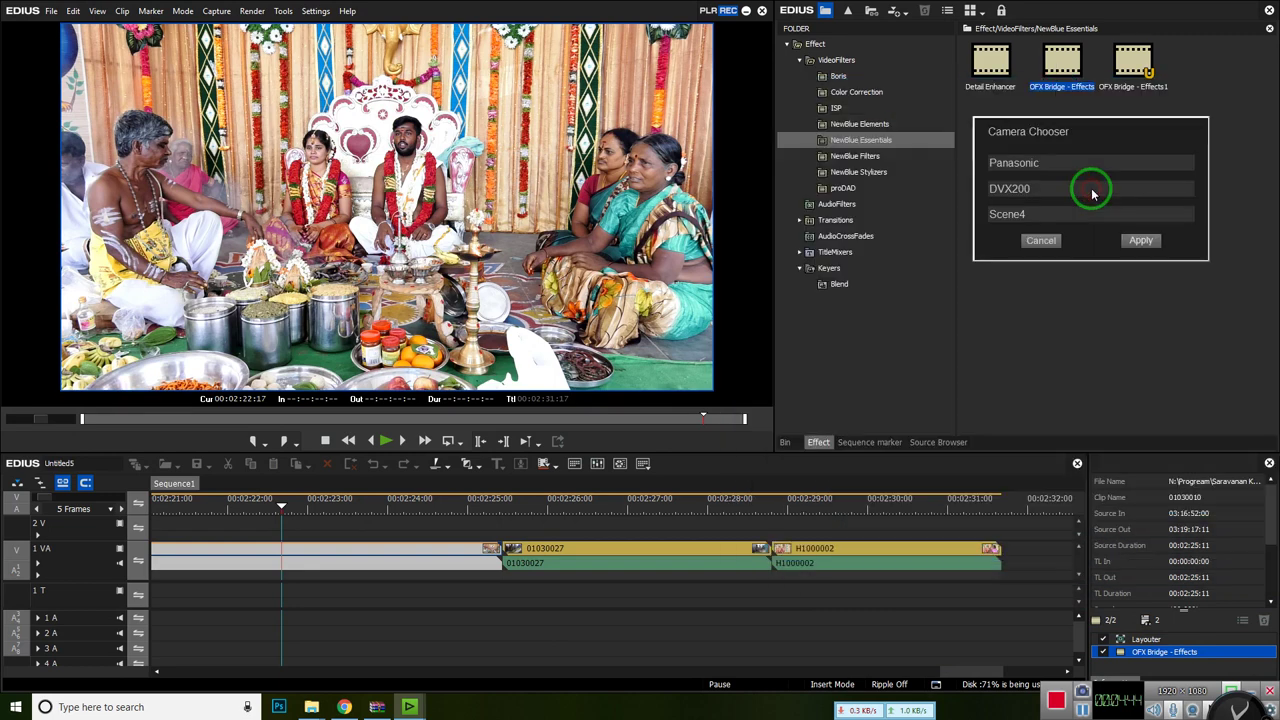
click(1022, 214)
click(1018, 230)
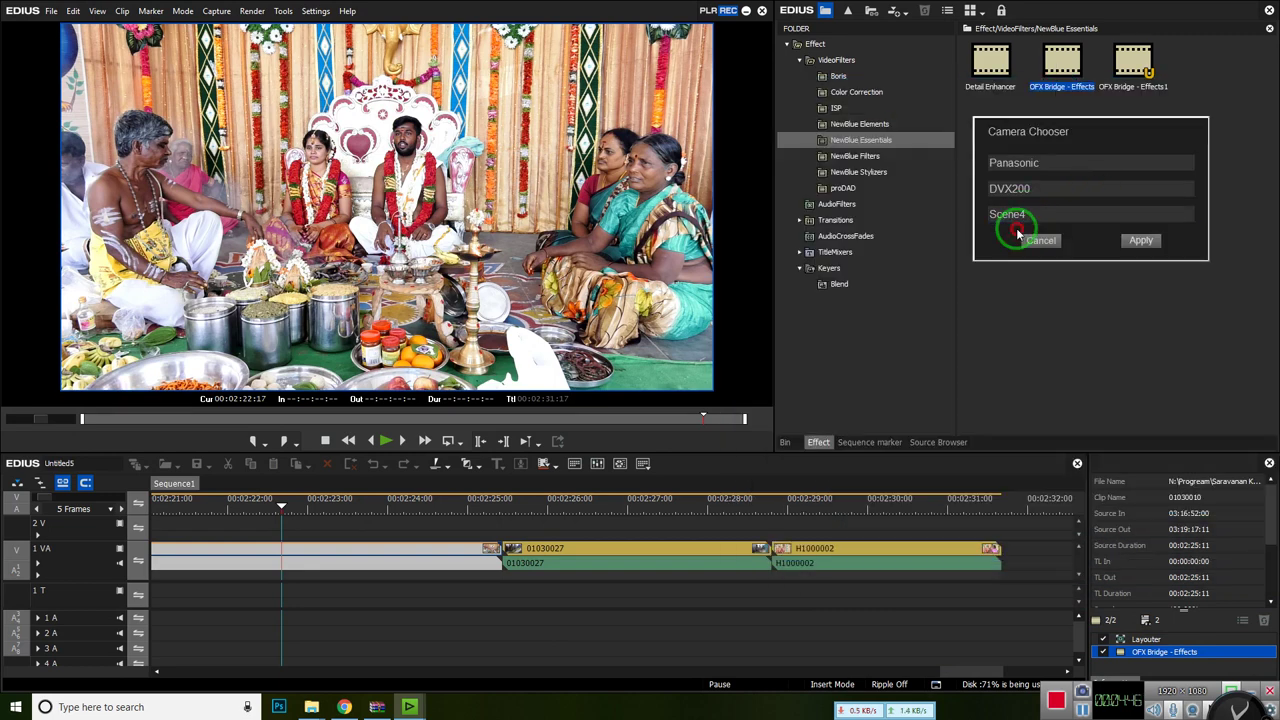
click(1022, 218)
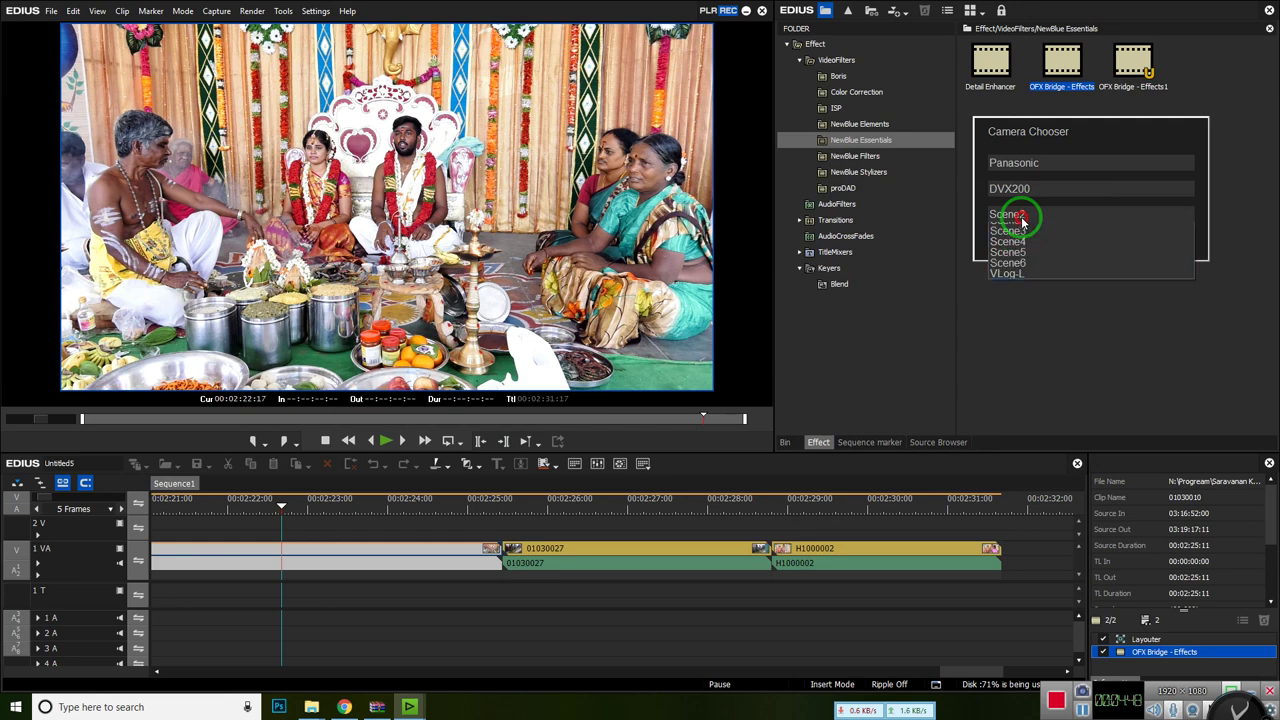
click(1022, 238)
click(1024, 216)
click(1024, 230)
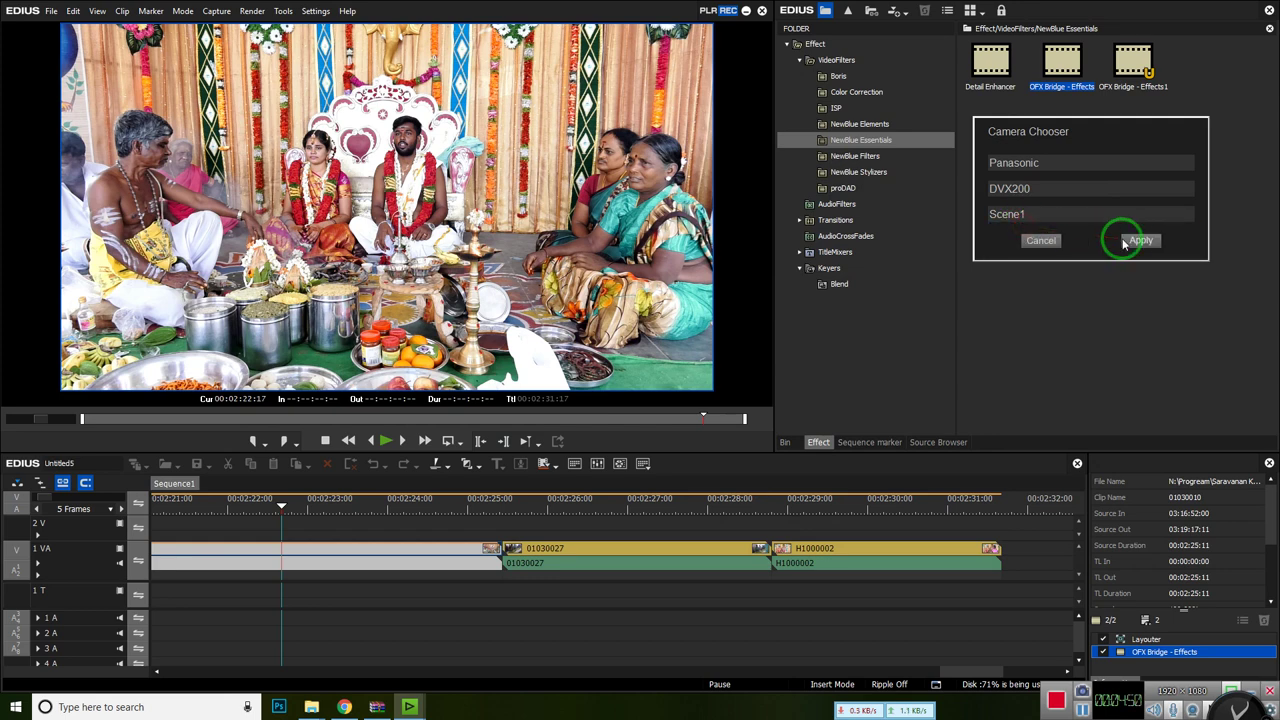
click(1134, 237)
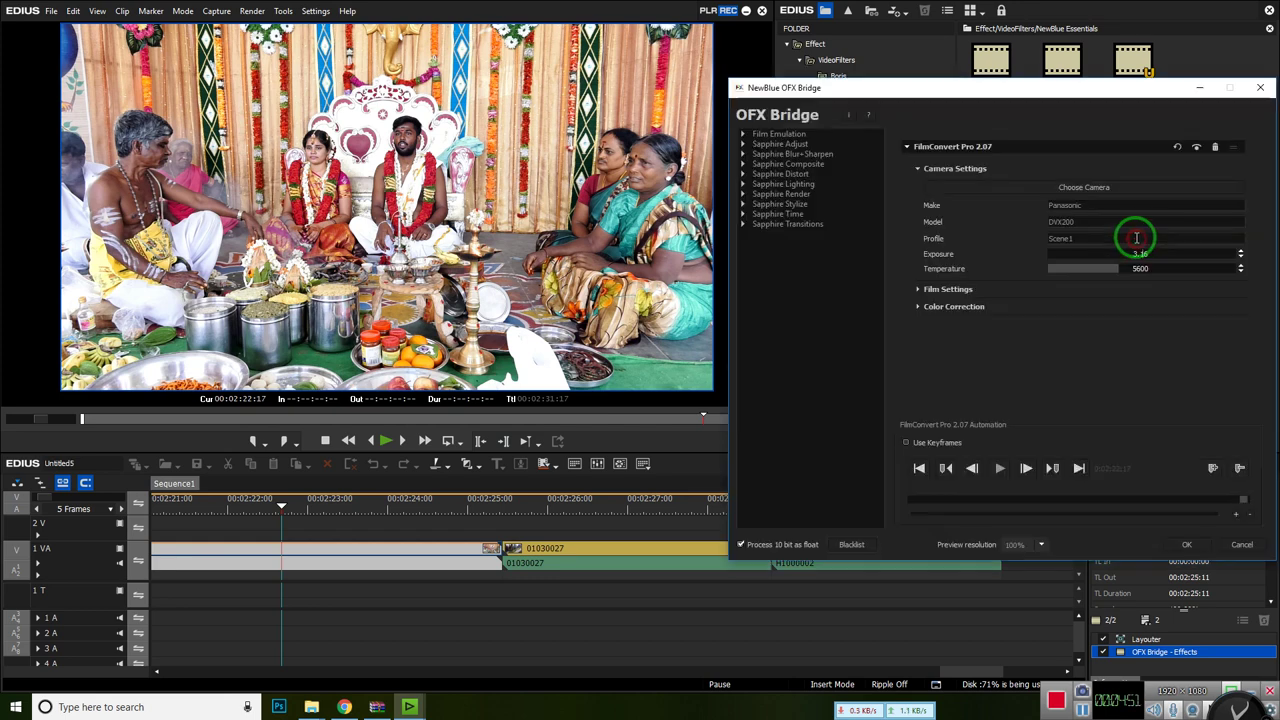
Reopen the camera chooser and apply the Scene2 profile for the Panasonic DVX200
click(1084, 201)
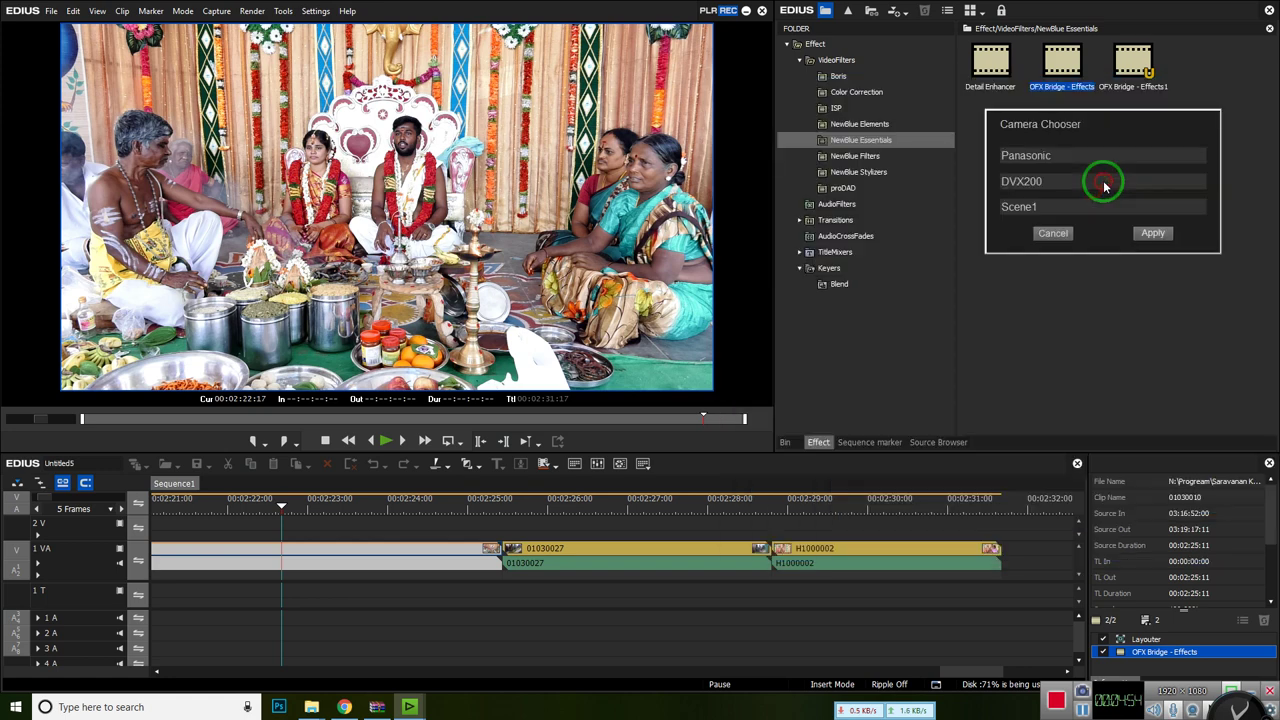
click(1038, 212)
click(1035, 232)
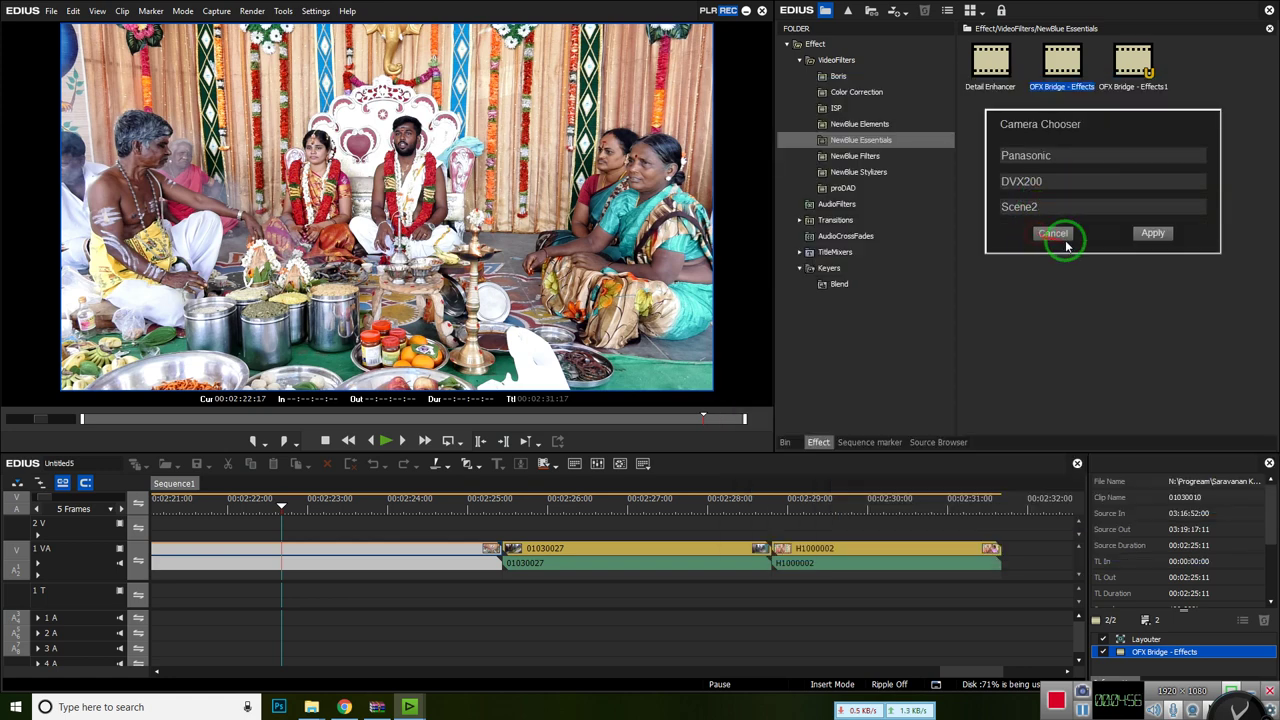
click(1155, 233)
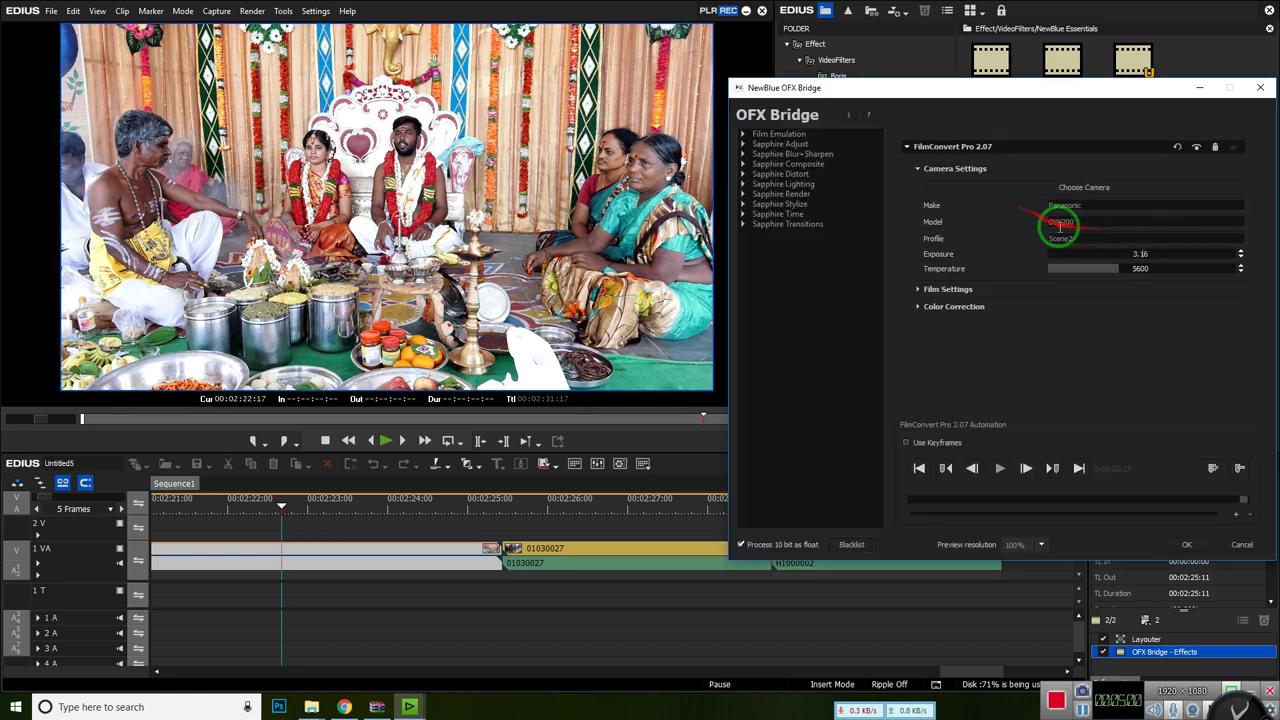
Set the Panasonic DVX200 camera profile to Scene4 in the camera chooser and apply it
click(1083, 204)
click(988, 212)
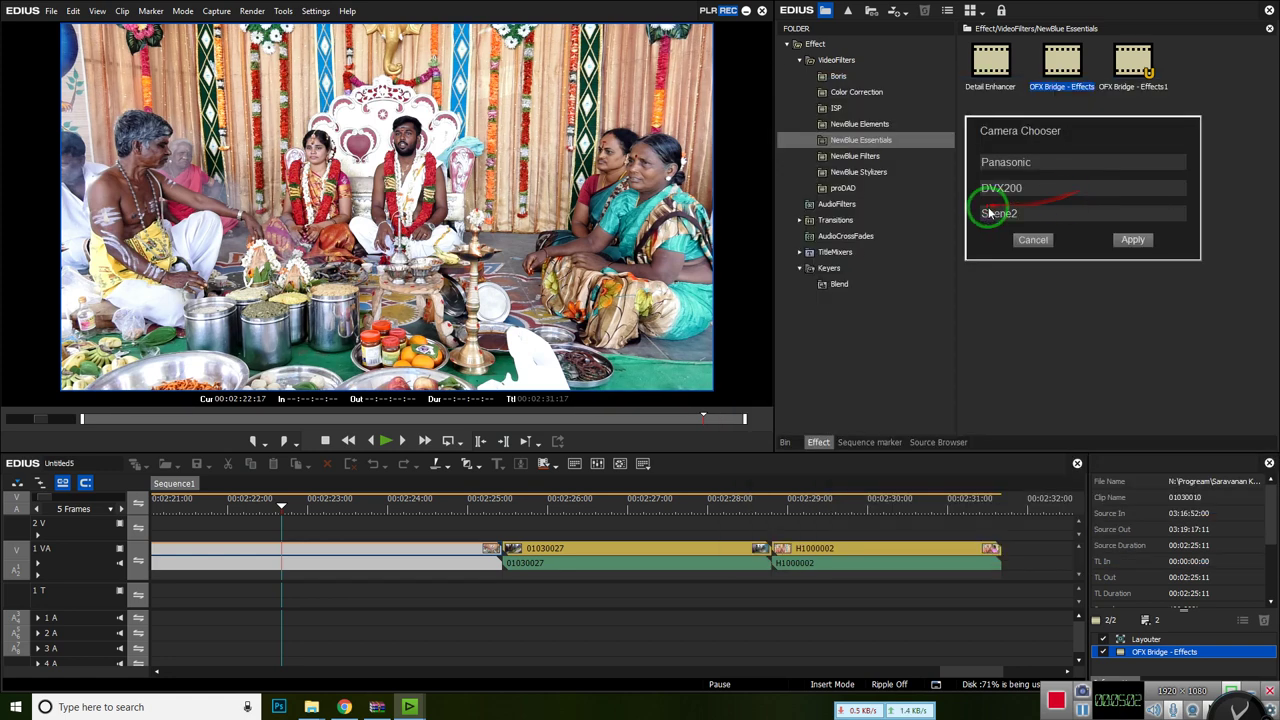
click(1008, 260)
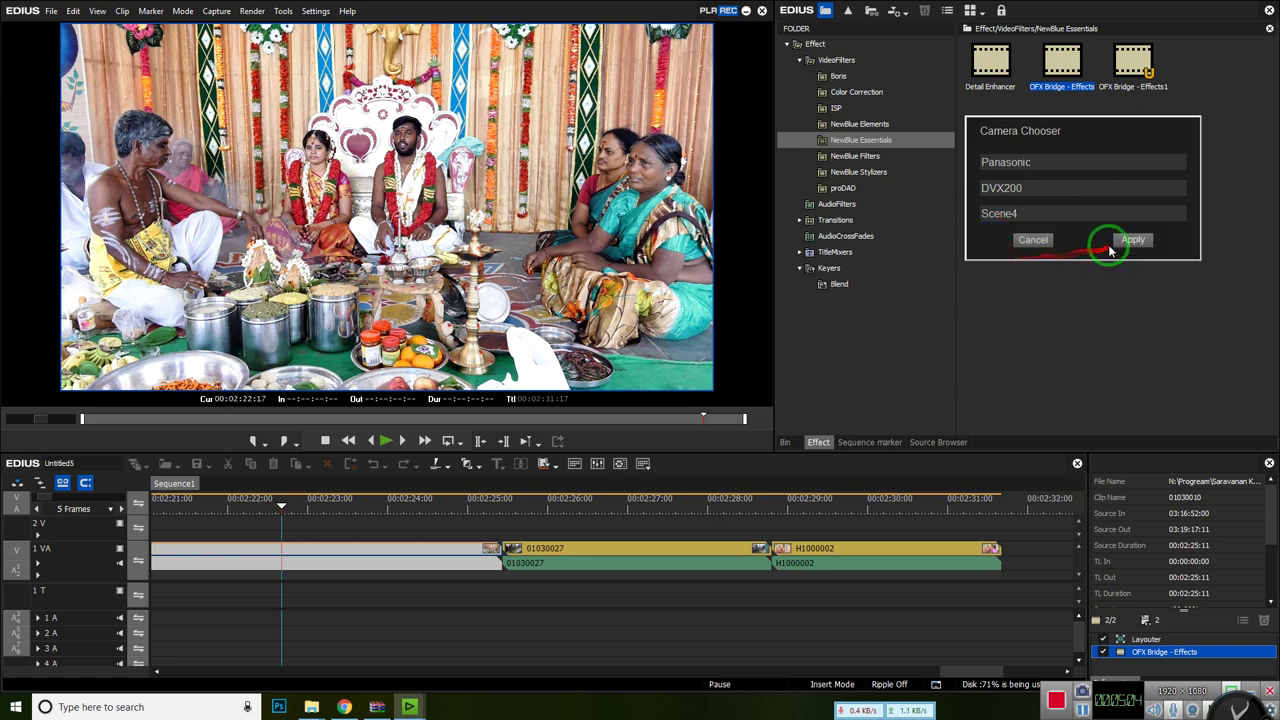
click(1115, 238)
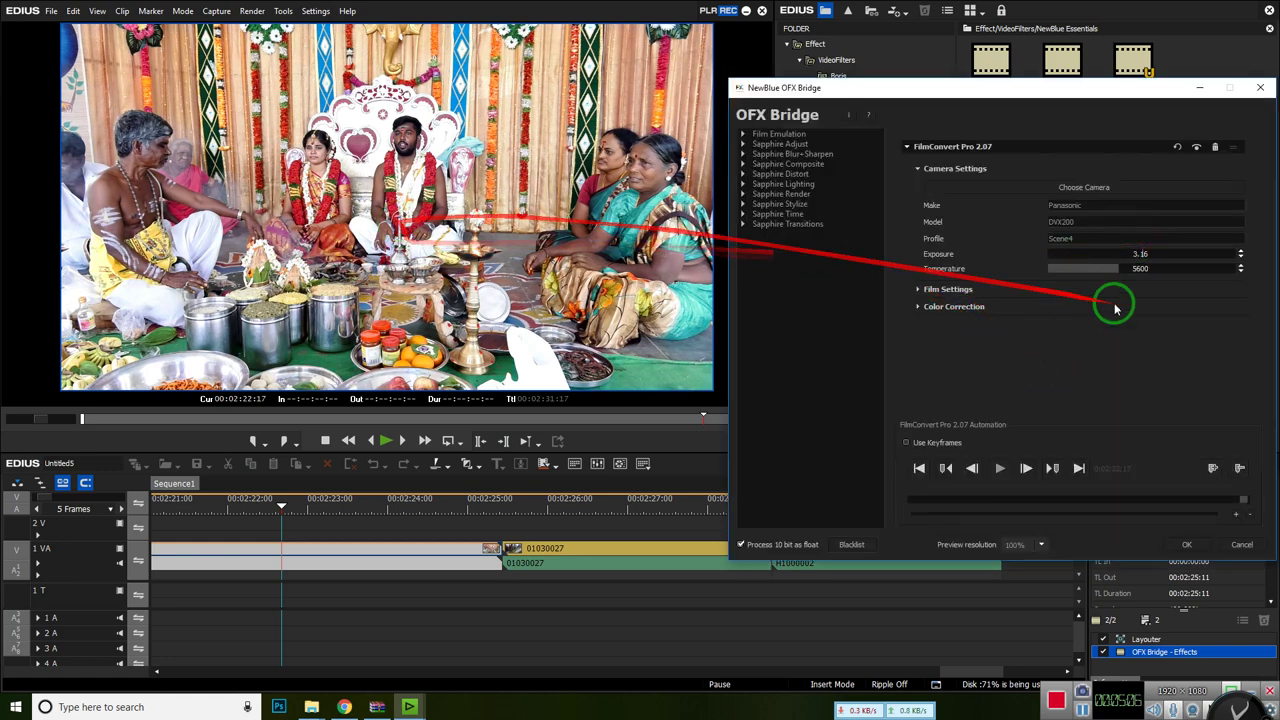
Adjust the camera temperature to about 5726 and the exposure to about 2.1, and accept the filter settings
mouse_move(1118, 268)
mouse_down()
mouse_move(1163, 266)
mouse_move(1123, 266)
mouse_move(1135, 270)
mouse_up()
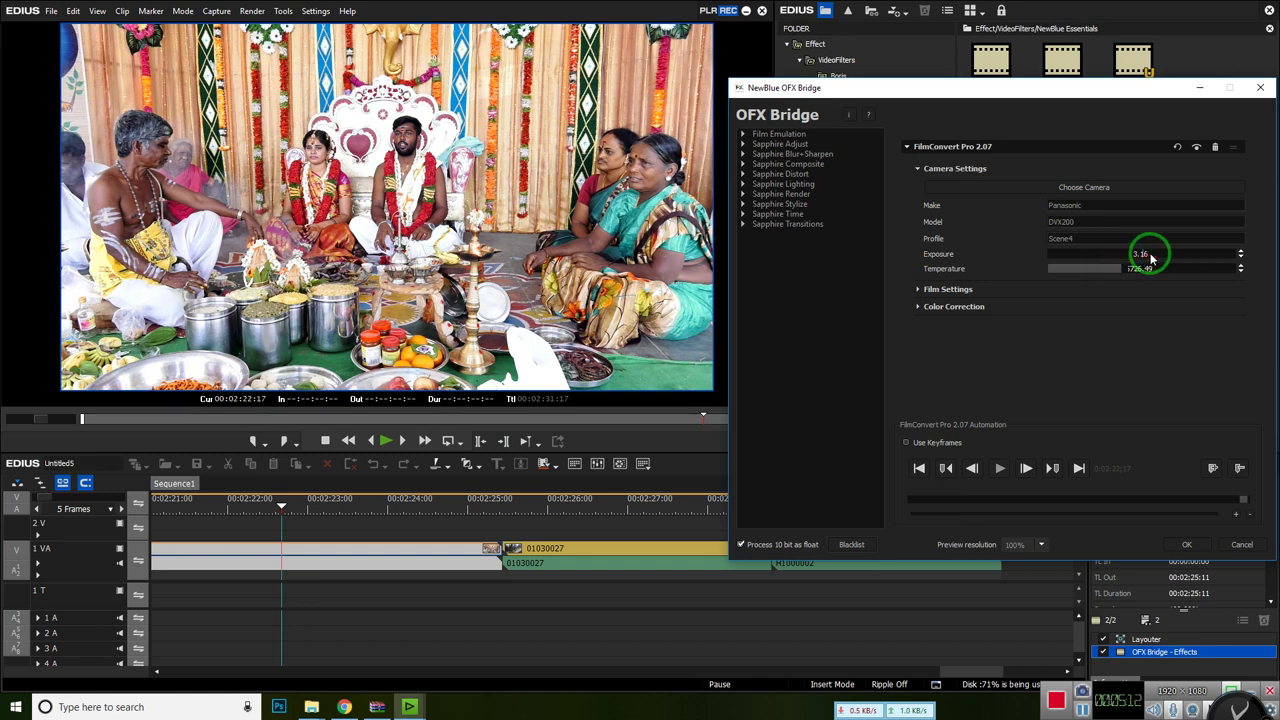
mouse_move(1152, 257)
mouse_down()
mouse_move(1225, 257)
mouse_move(1147, 253)
mouse_up()
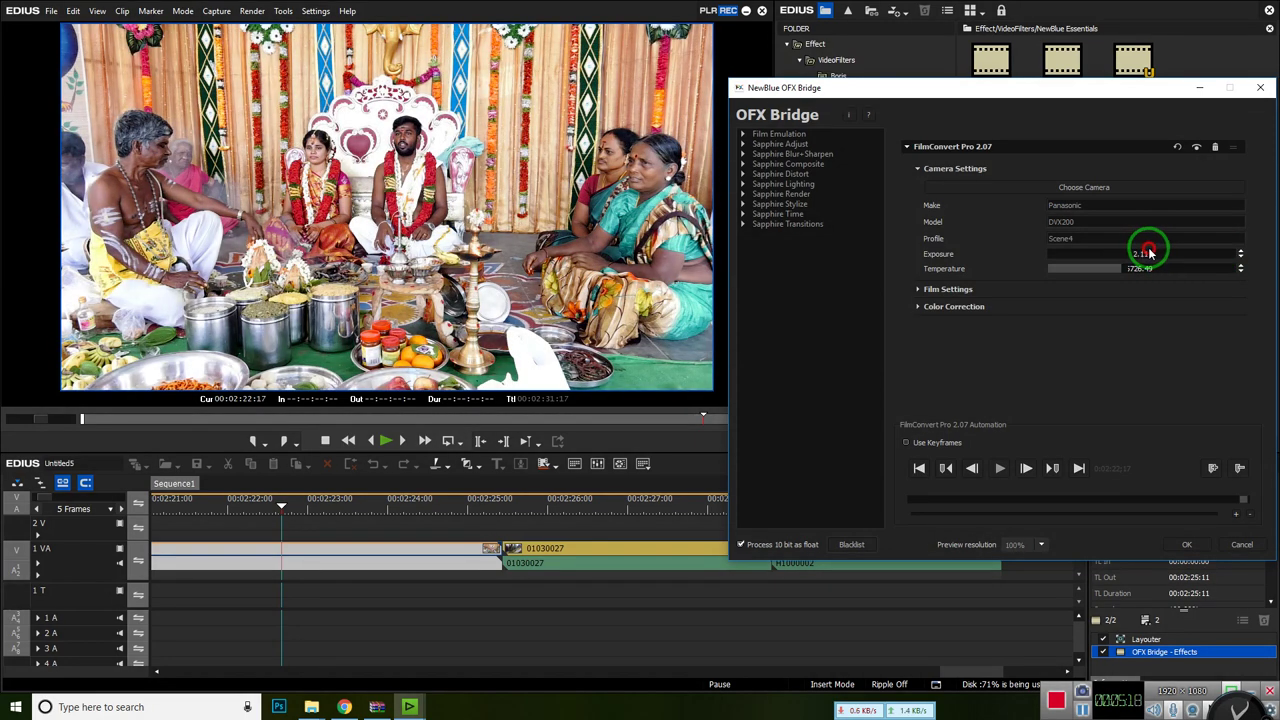
click(1187, 544)
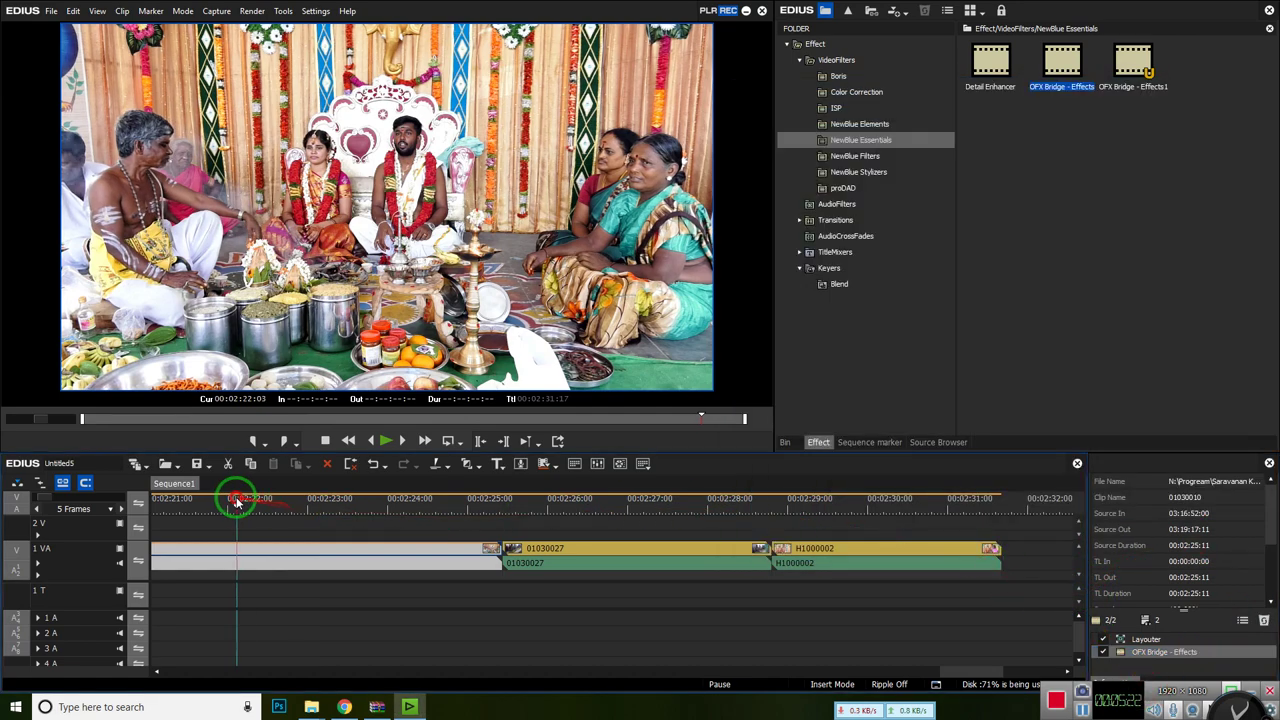
Go to about 00:02:22:18 and toggle the OFX Bridge filter repeatedly to compare the regraded and original picture
click(287, 508)
click(1103, 652)
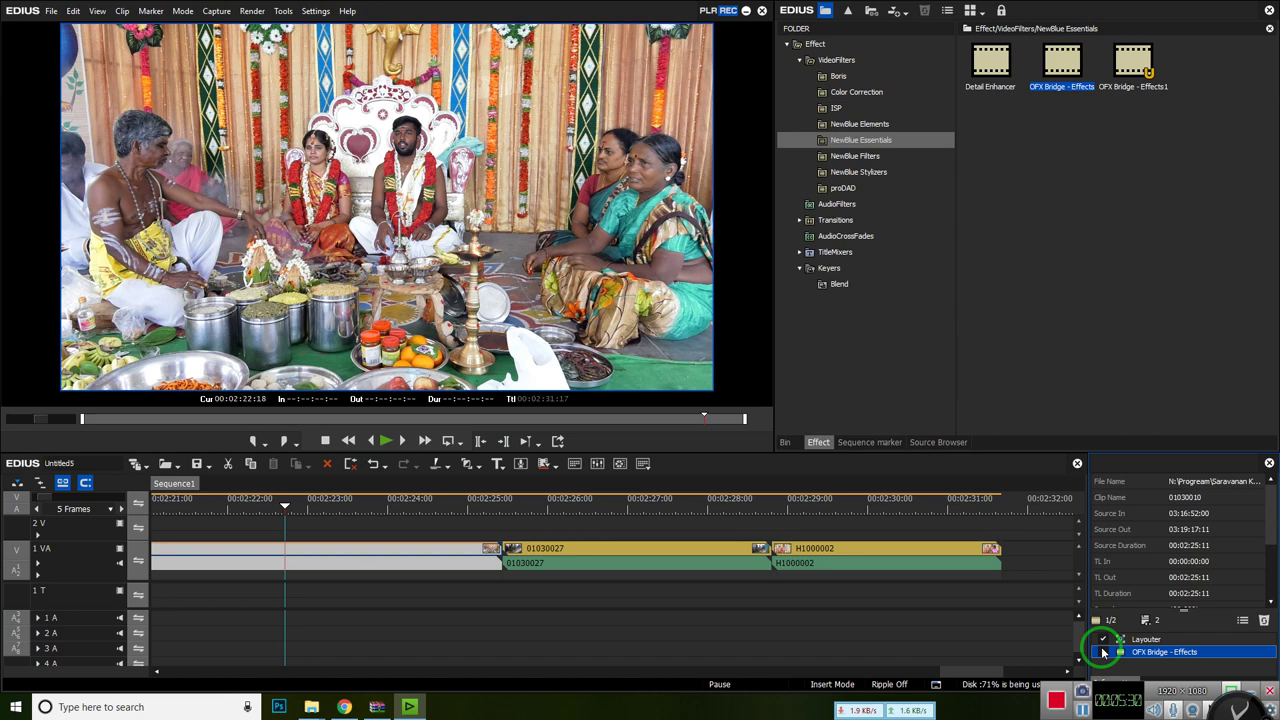
click(1103, 652)
click(1103, 652)
click(1103, 652)
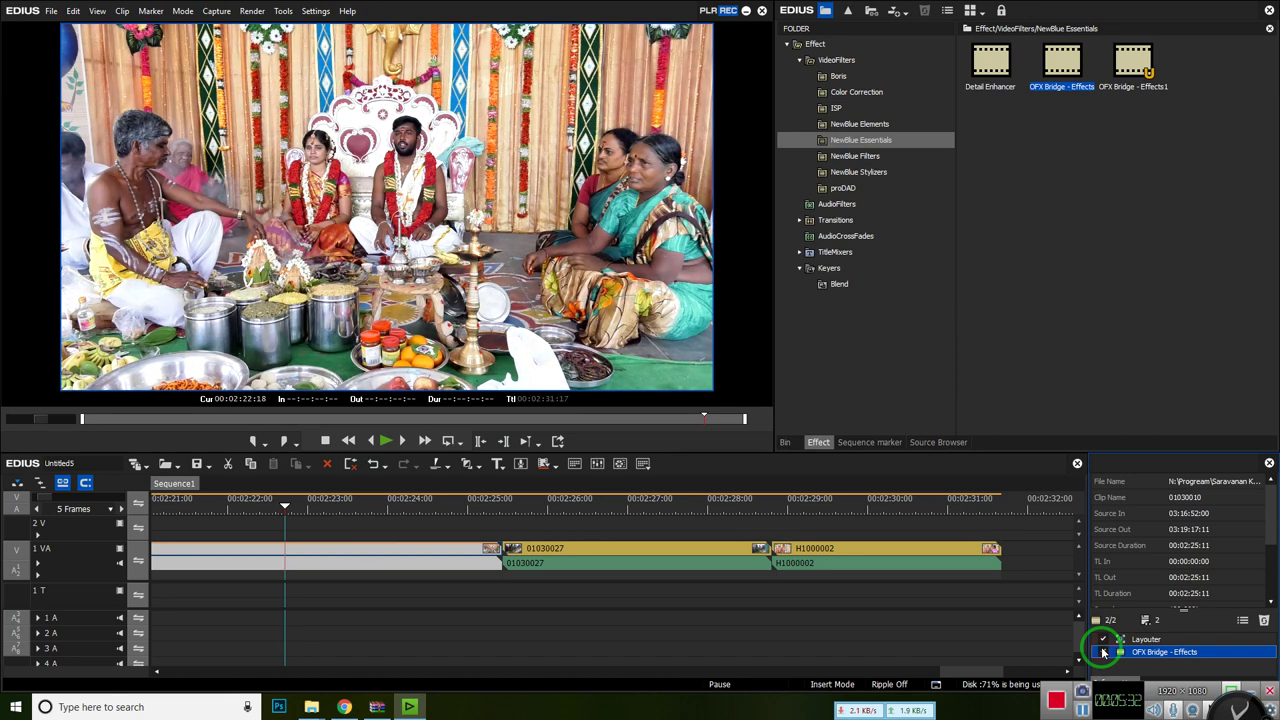
click(1103, 652)
click(1103, 652)
View clip 01030010 full screen with the OFX Bridge filter enabled and disabled, leaving the filter enabled
click(251, 11)
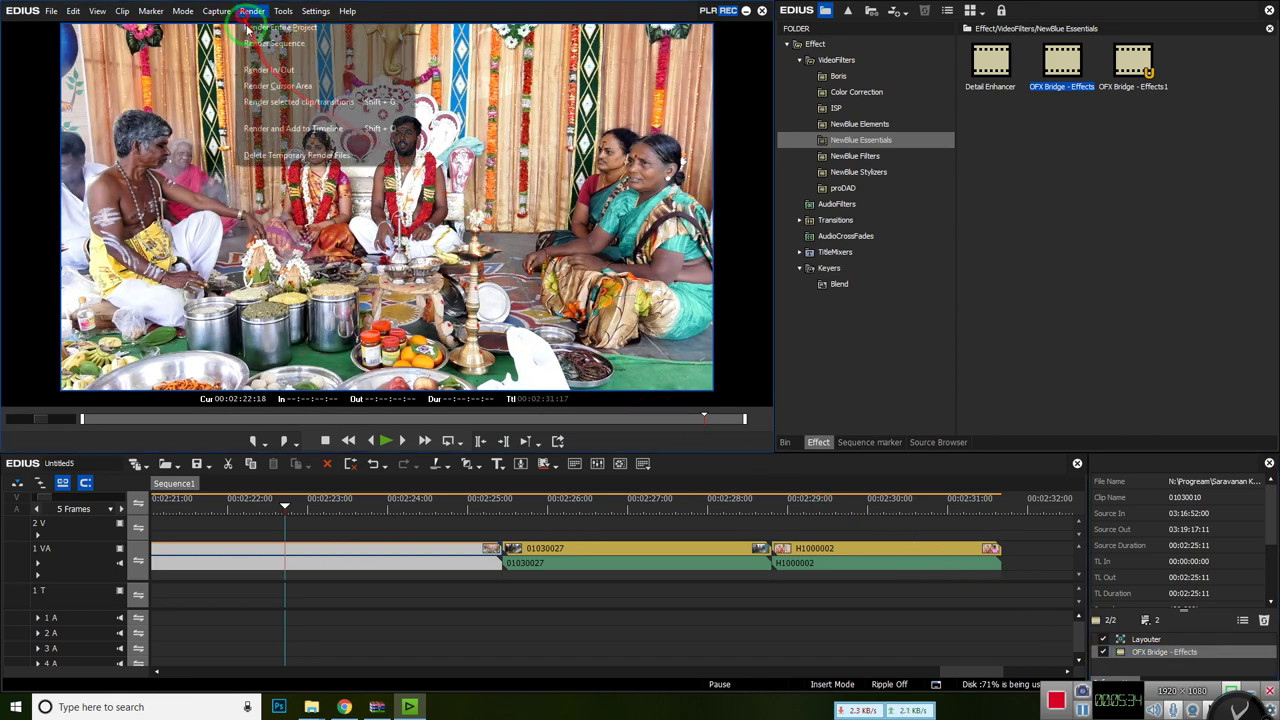
key(Escape)
key(F11)
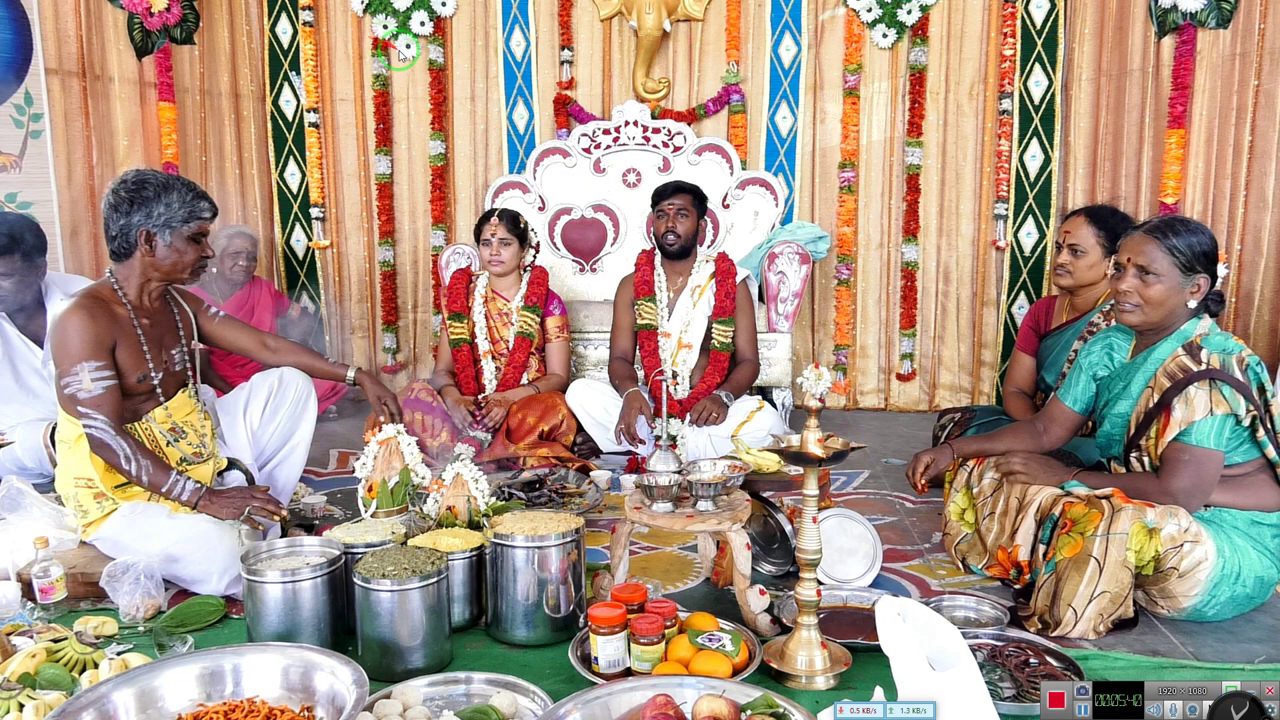
key(Escape)
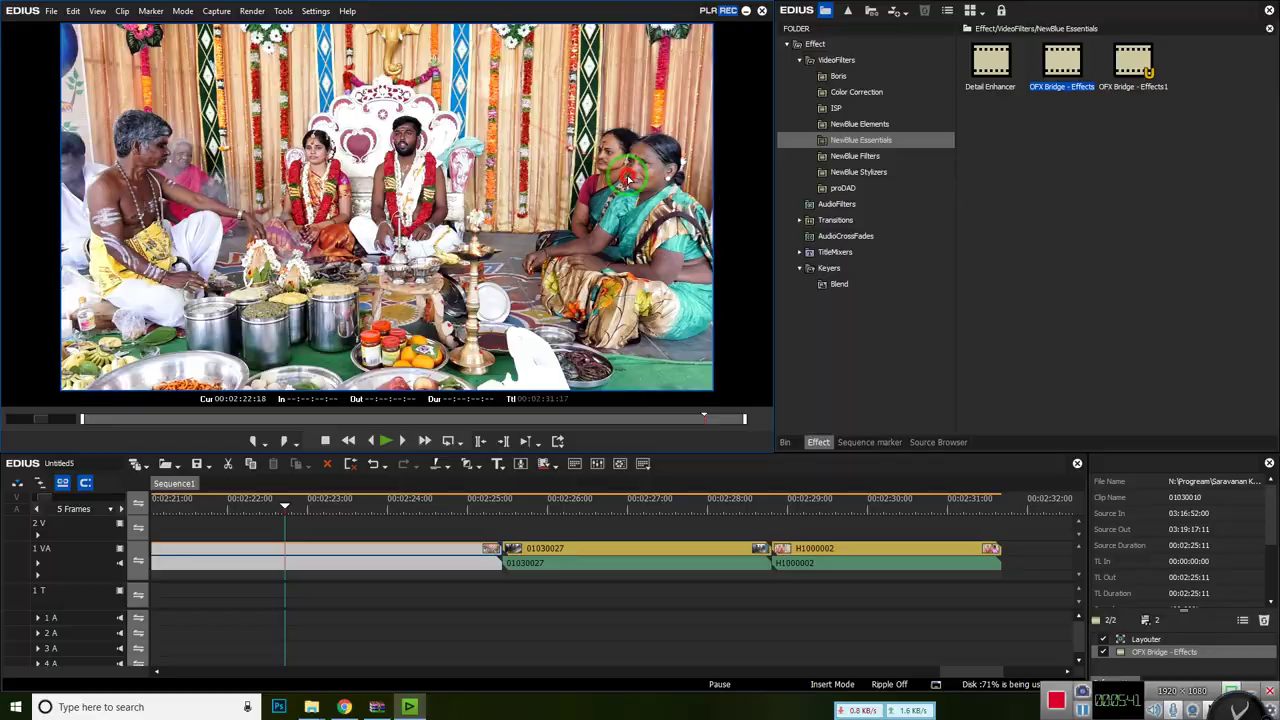
click(1110, 652)
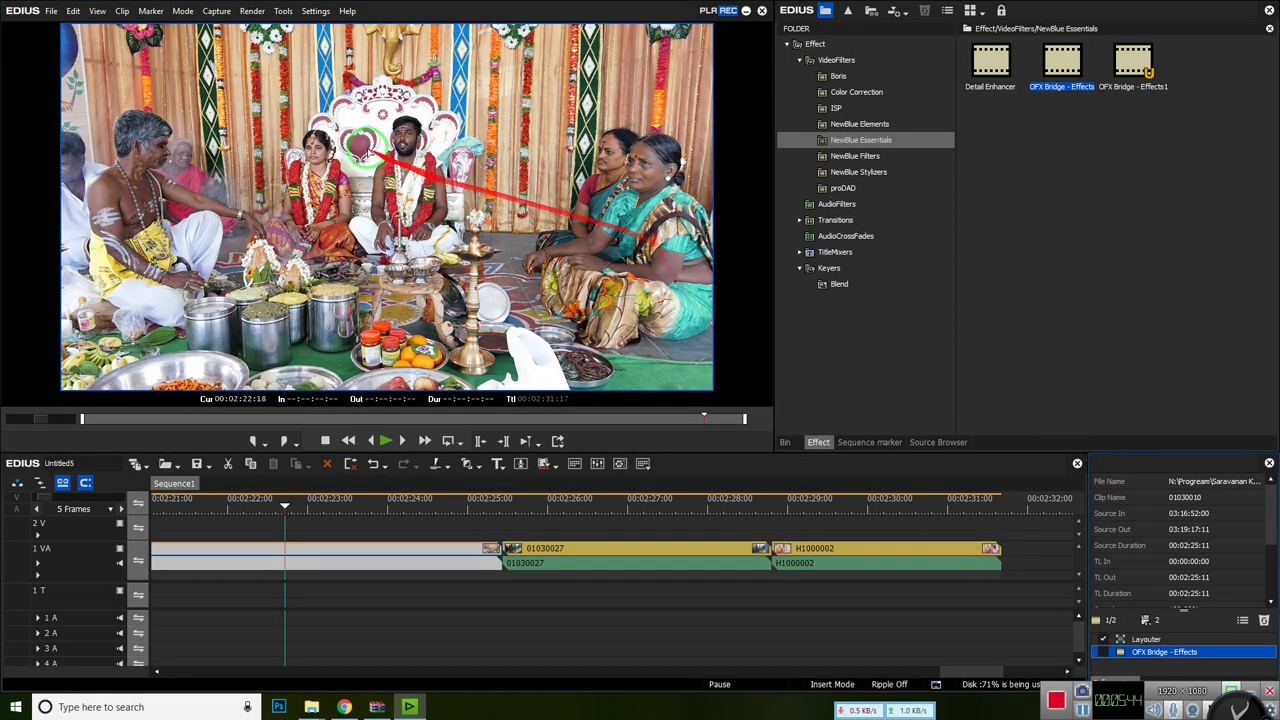
double_click(360, 145)
click(870, 302)
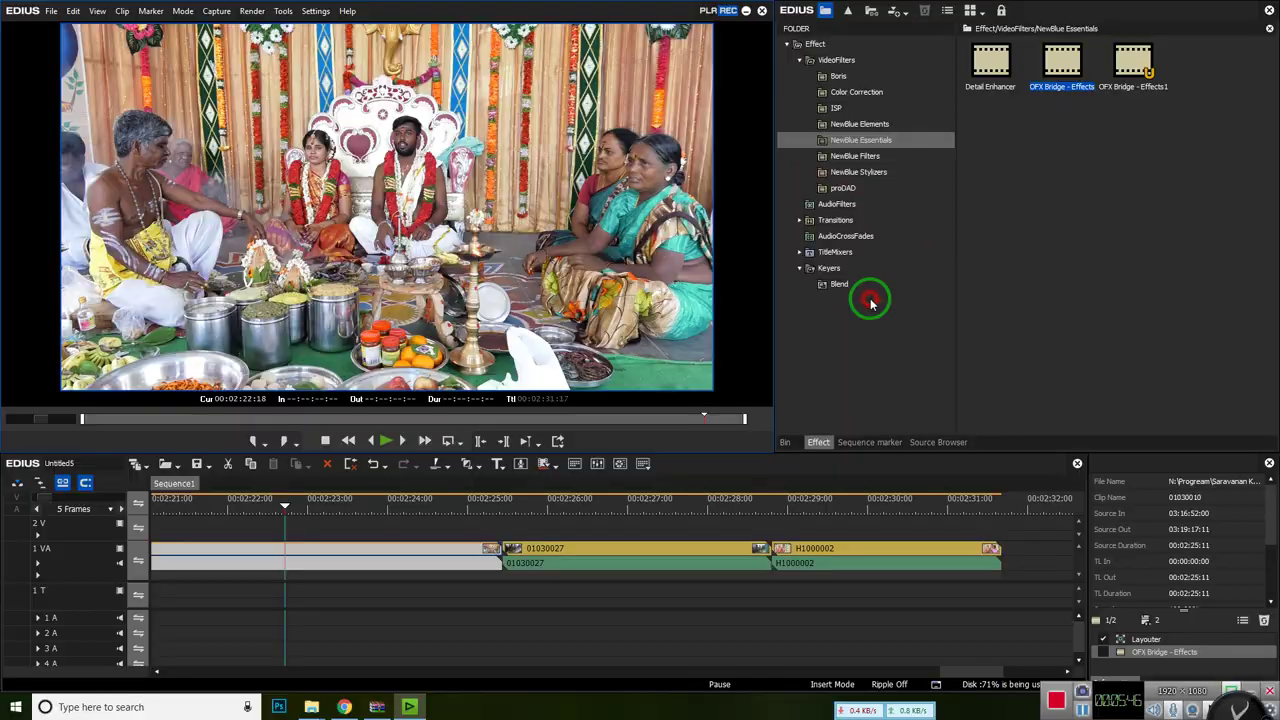
click(1105, 652)
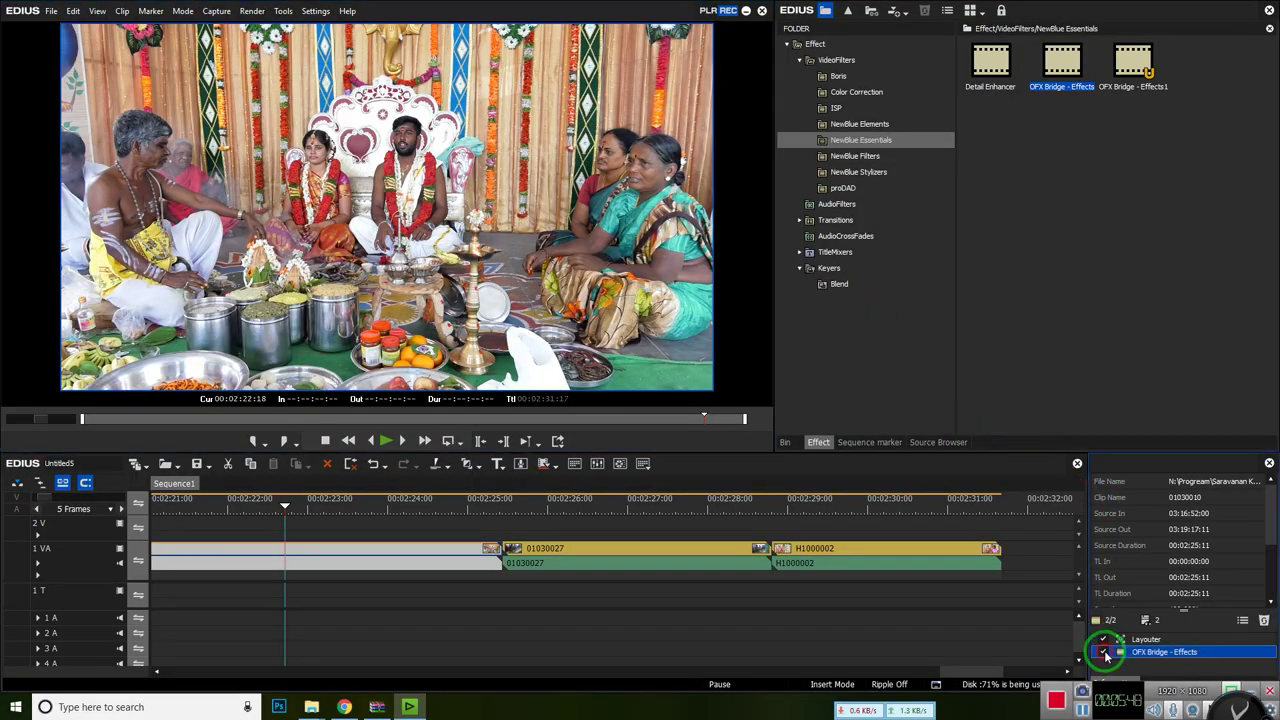
click(1104, 652)
Apply the saved OFX Bridge - Effects1 preset to clip 01030027, with the playhead at 00:02:26:20
click(608, 505)
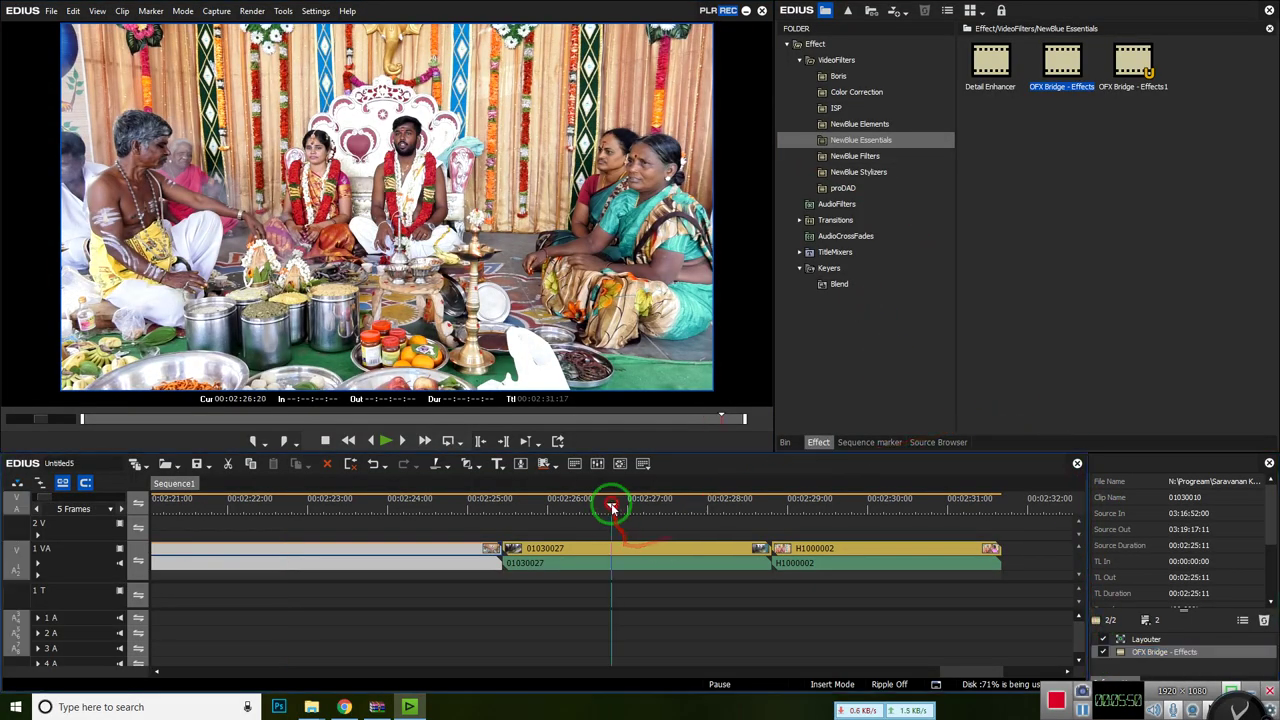
click(630, 548)
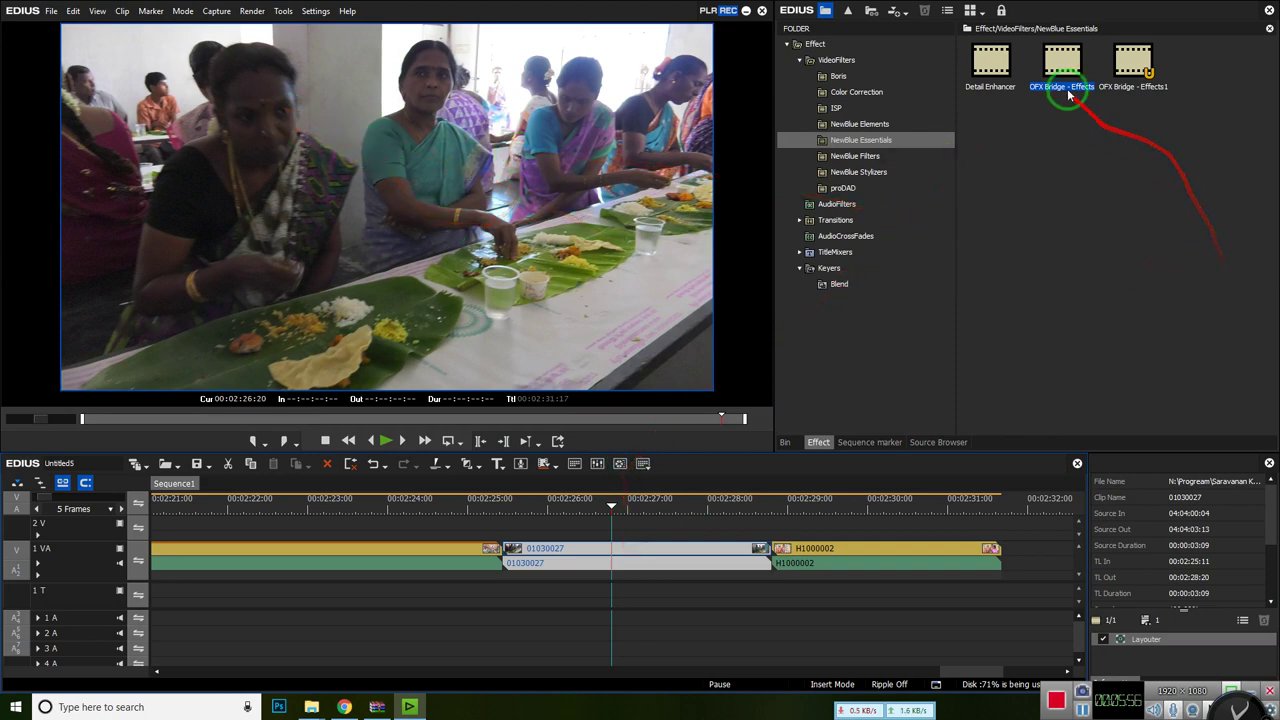
click(1135, 68)
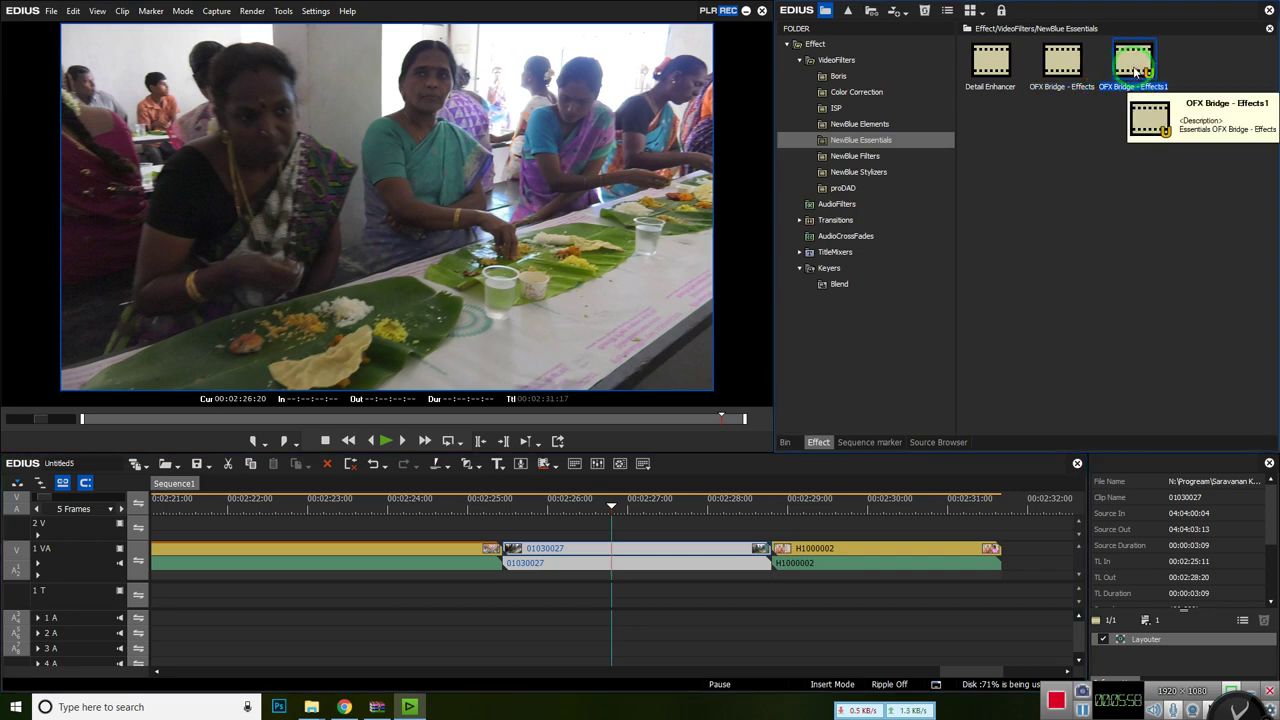
drag(1119, 51, 628, 548)
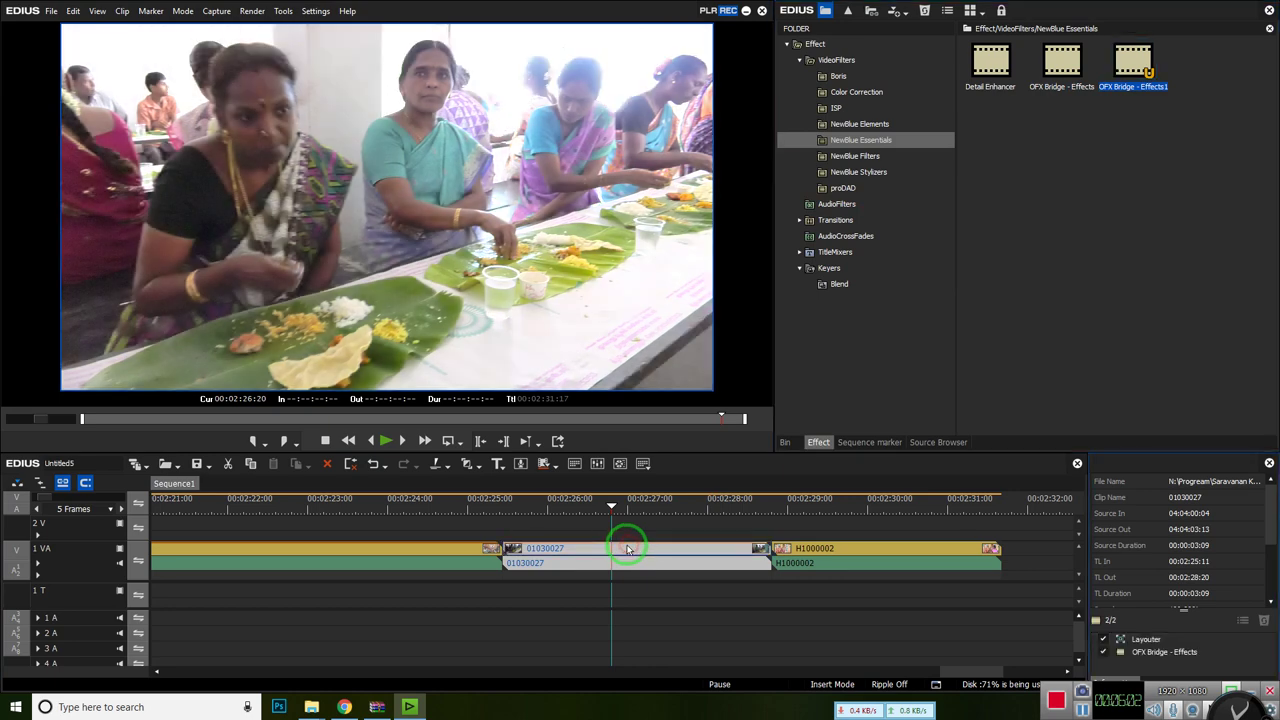
In clip 01030027's OFX Bridge settings, collapse Film Settings, expand Camera Settings and lower the exposure to about 17
double_click(1160, 652)
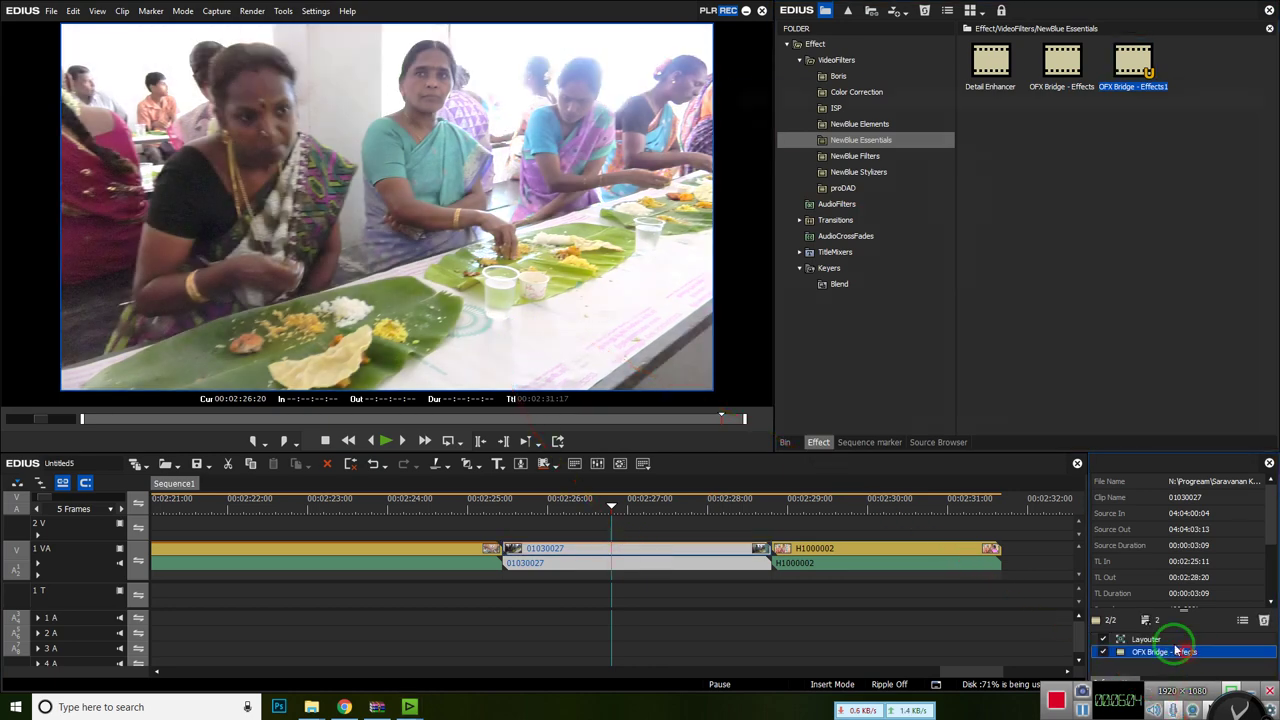
click(918, 186)
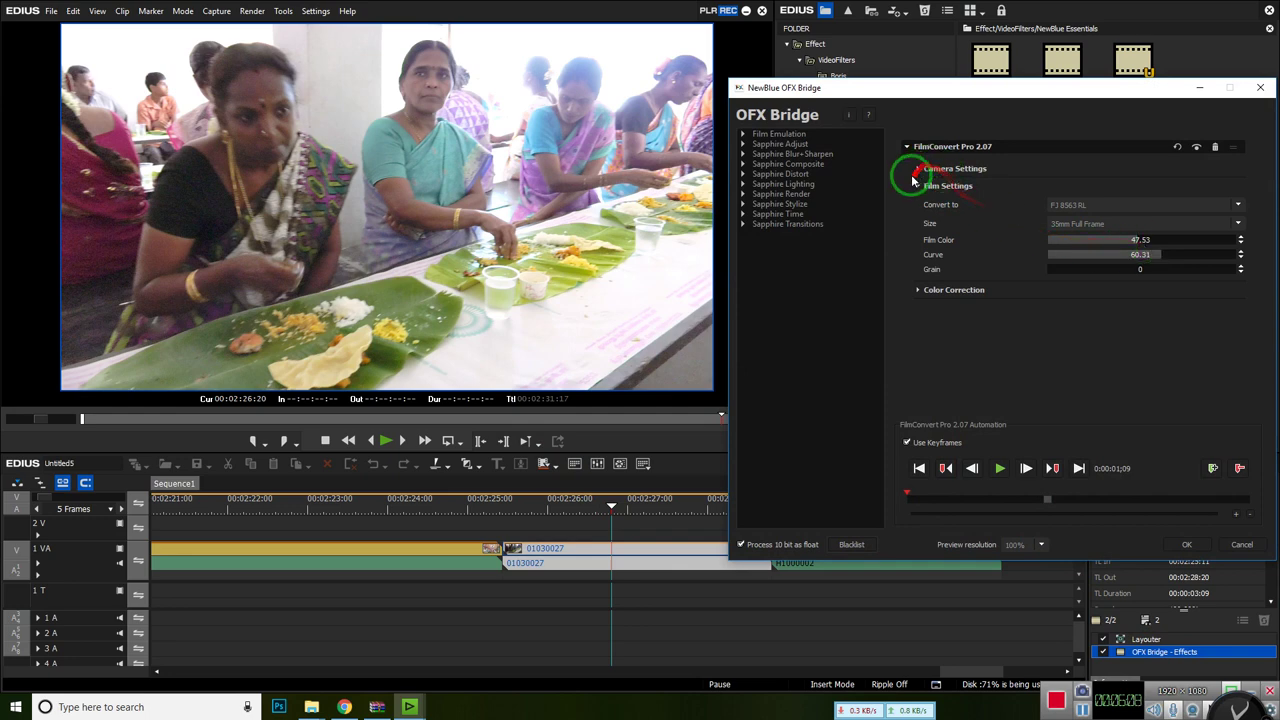
click(919, 187)
click(919, 170)
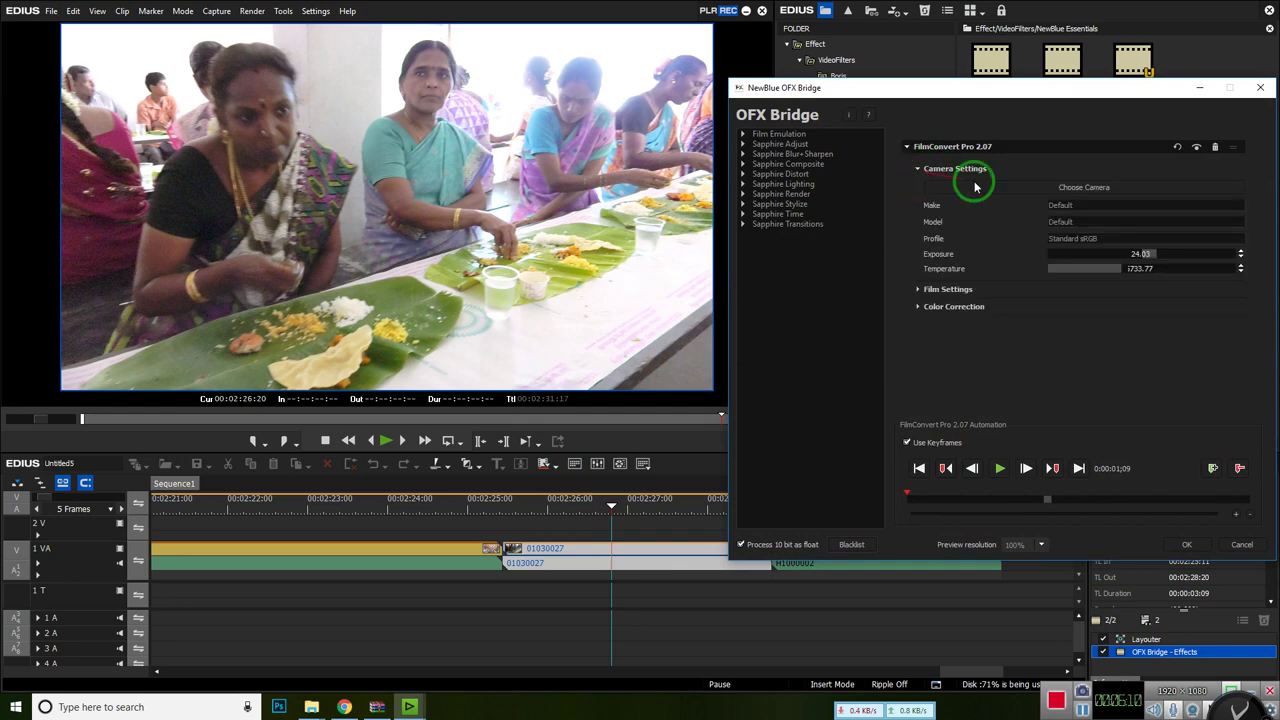
drag(1158, 256, 1150, 256)
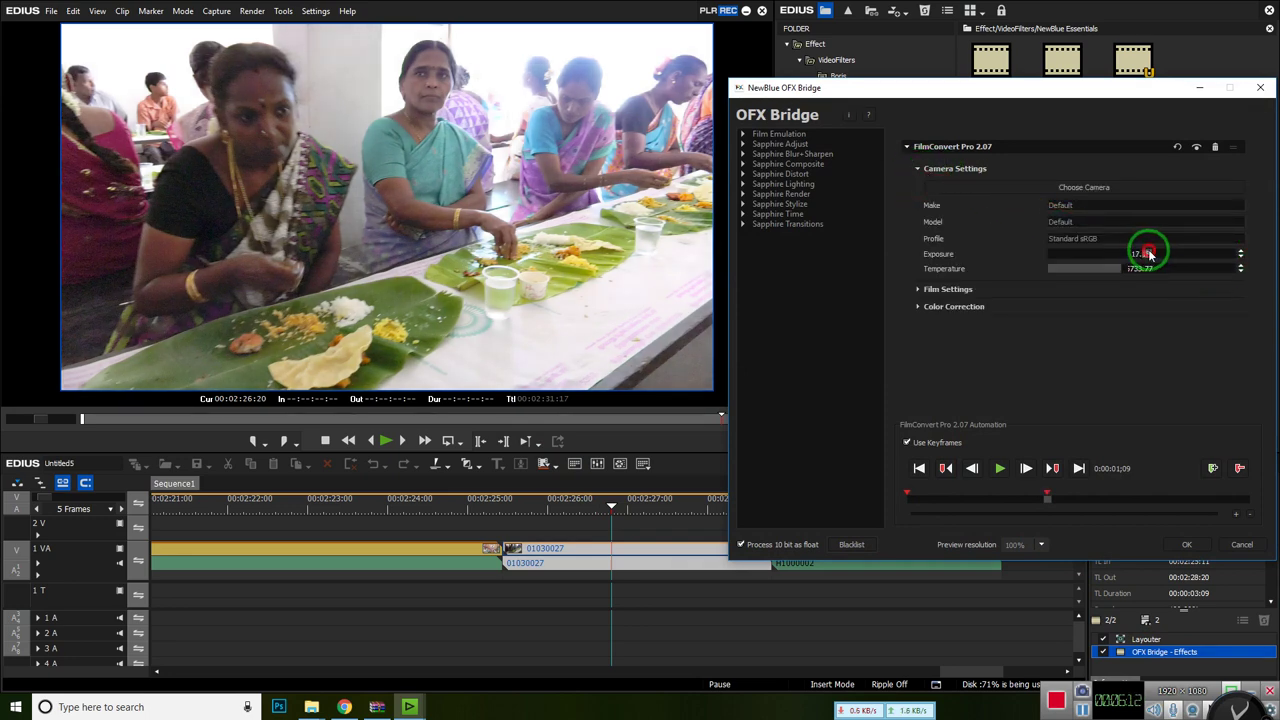
Choose the Panasonic DVX200 camera with the Scene5 profile for clip 01030027 and apply it
click(1106, 186)
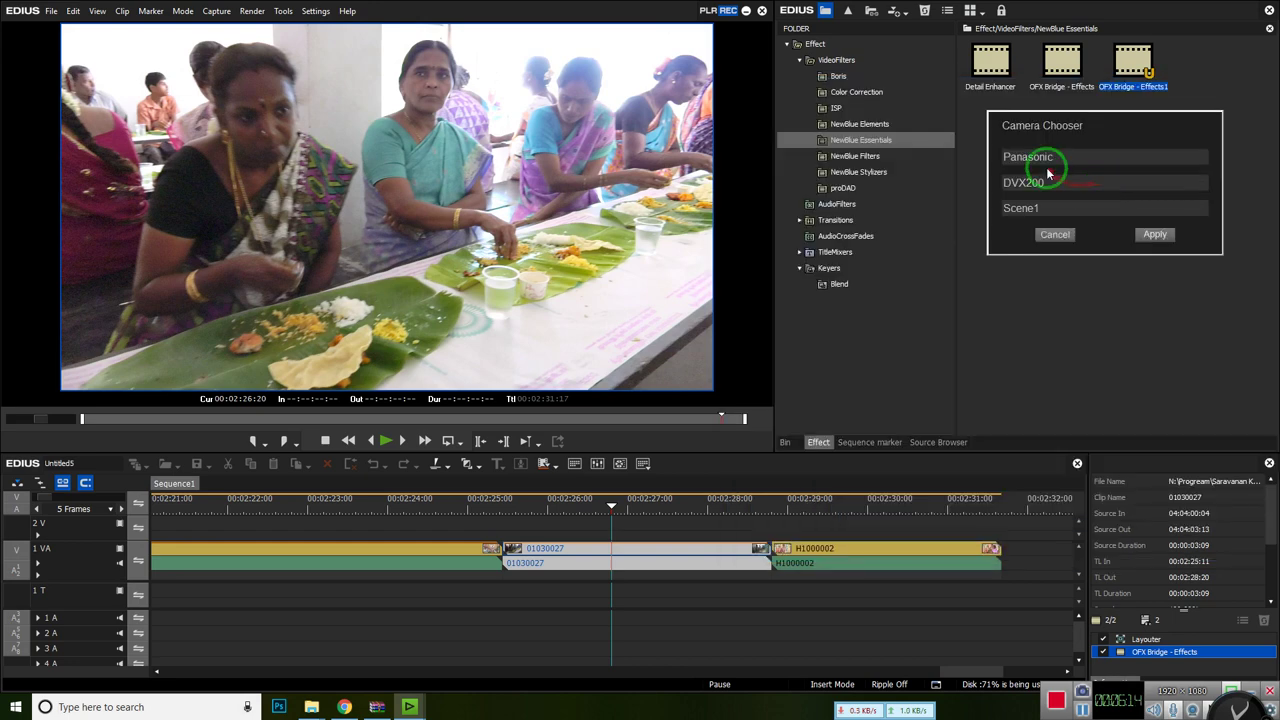
click(1038, 210)
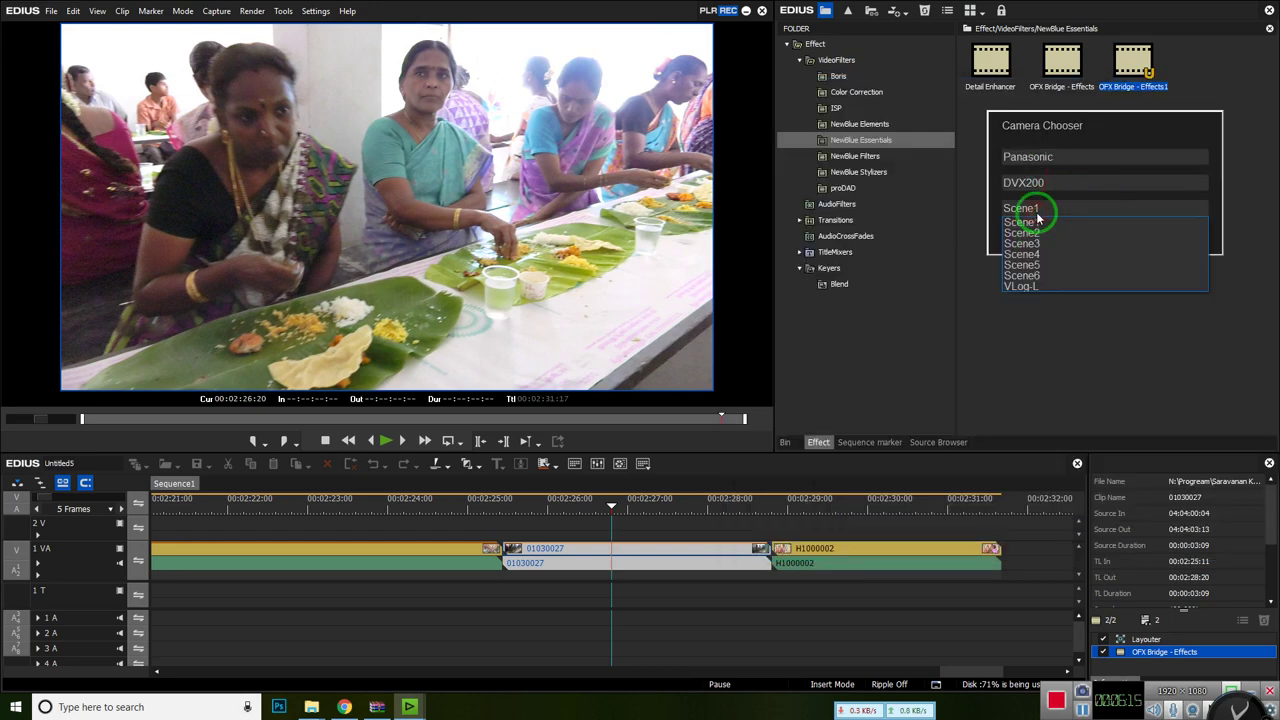
click(1036, 266)
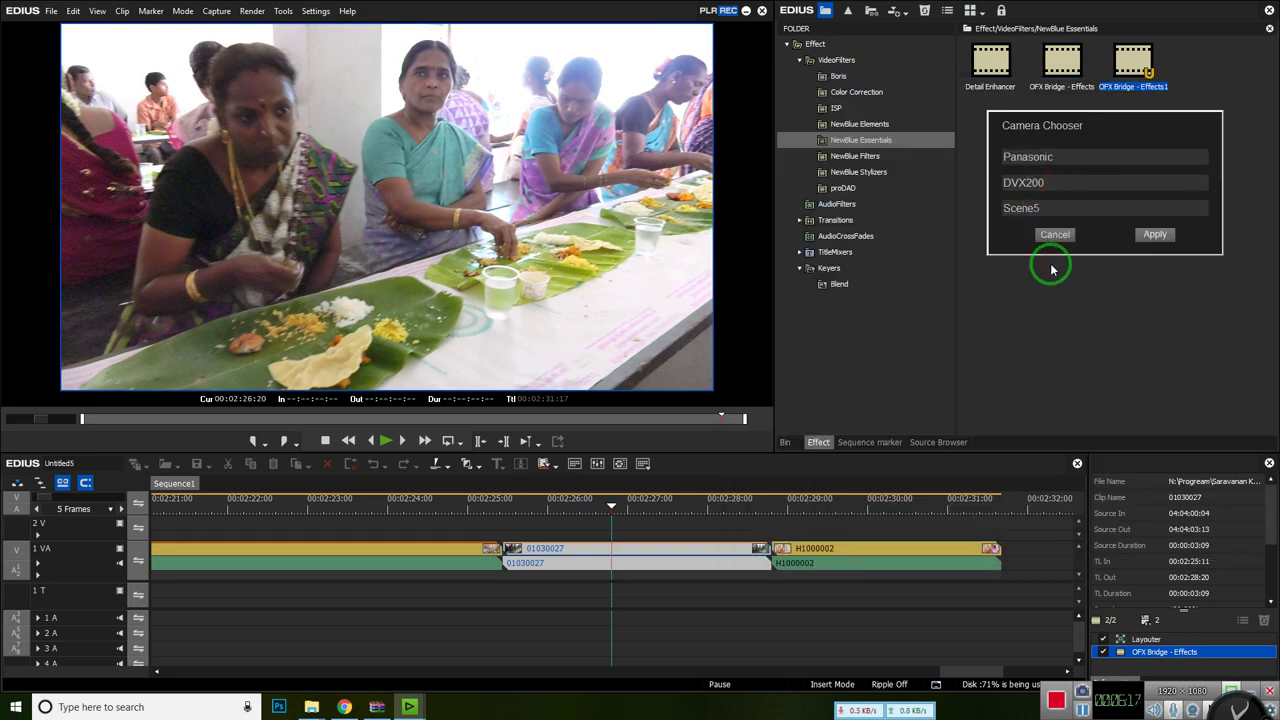
click(1156, 235)
Switch clip 01030027's FilmConvert camera profile to Scene4 for the Panasonic DVX200 and apply it
click(1082, 190)
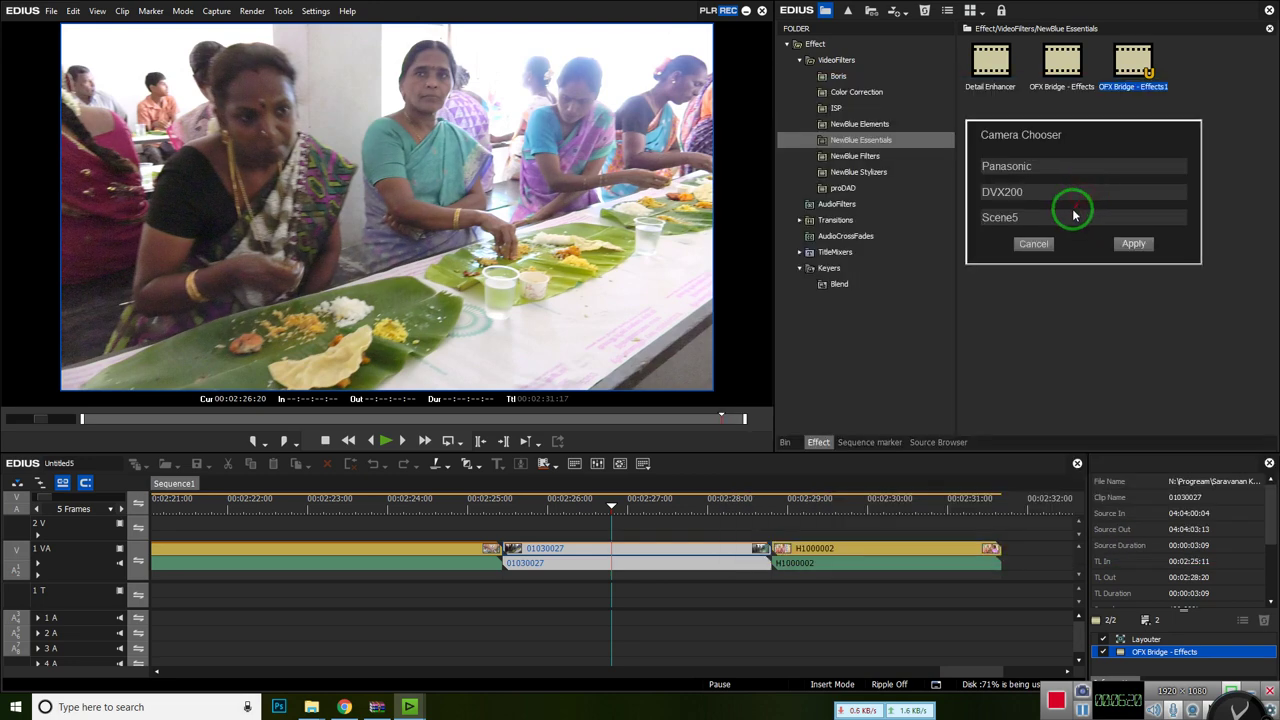
click(1015, 217)
click(1015, 264)
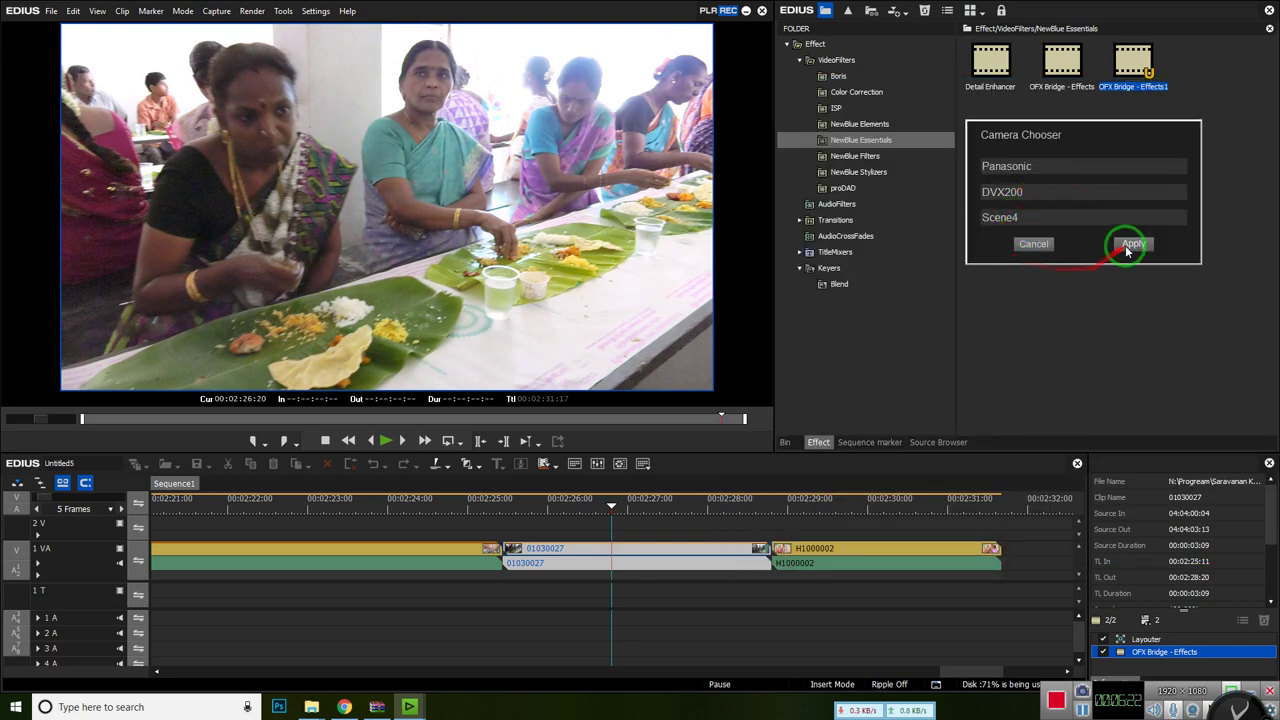
click(1133, 243)
Expand Film Settings and convert the clip to the FJ 8553 ET film stock
drag(1035, 282, 970, 285)
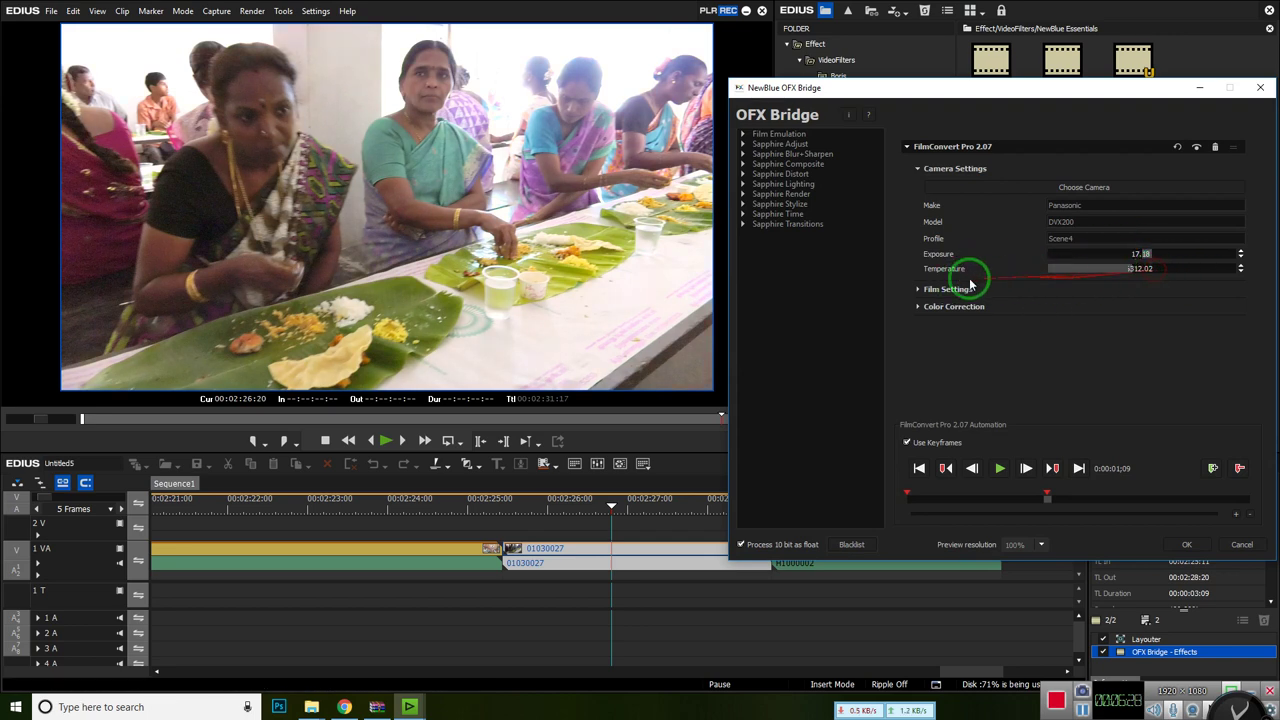
click(918, 289)
click(1108, 309)
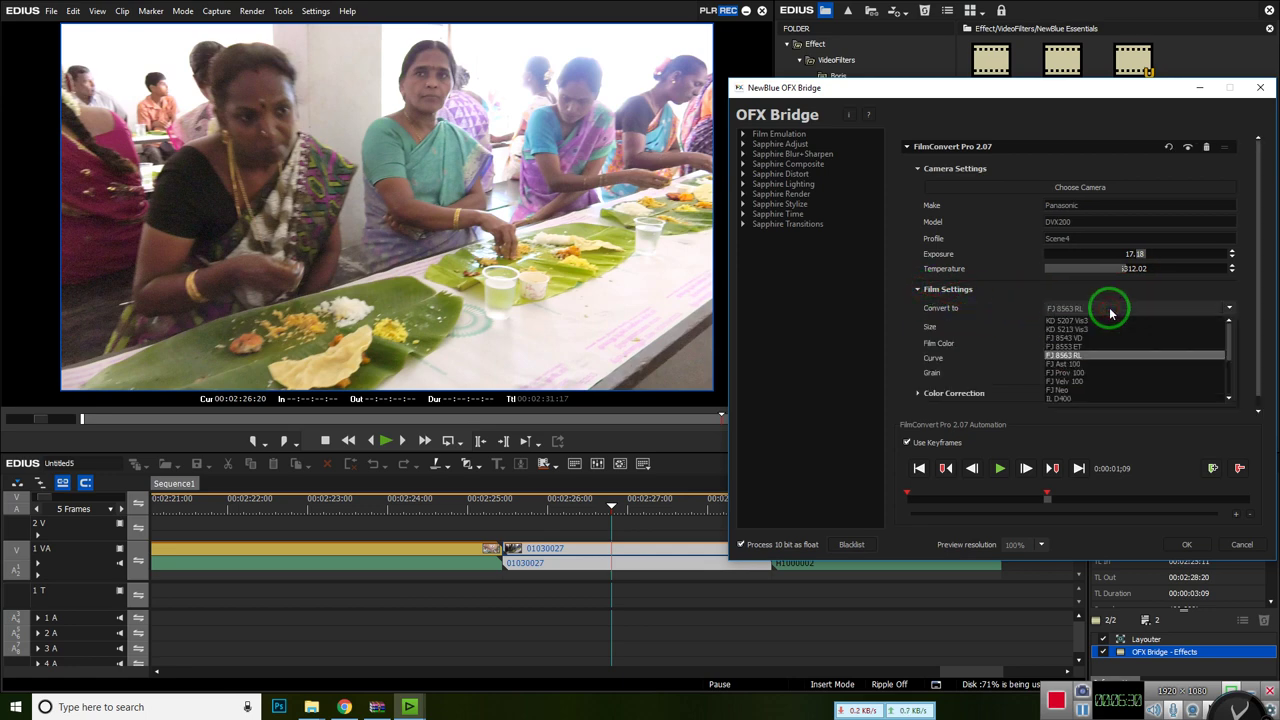
drag(1110, 313, 1083, 361)
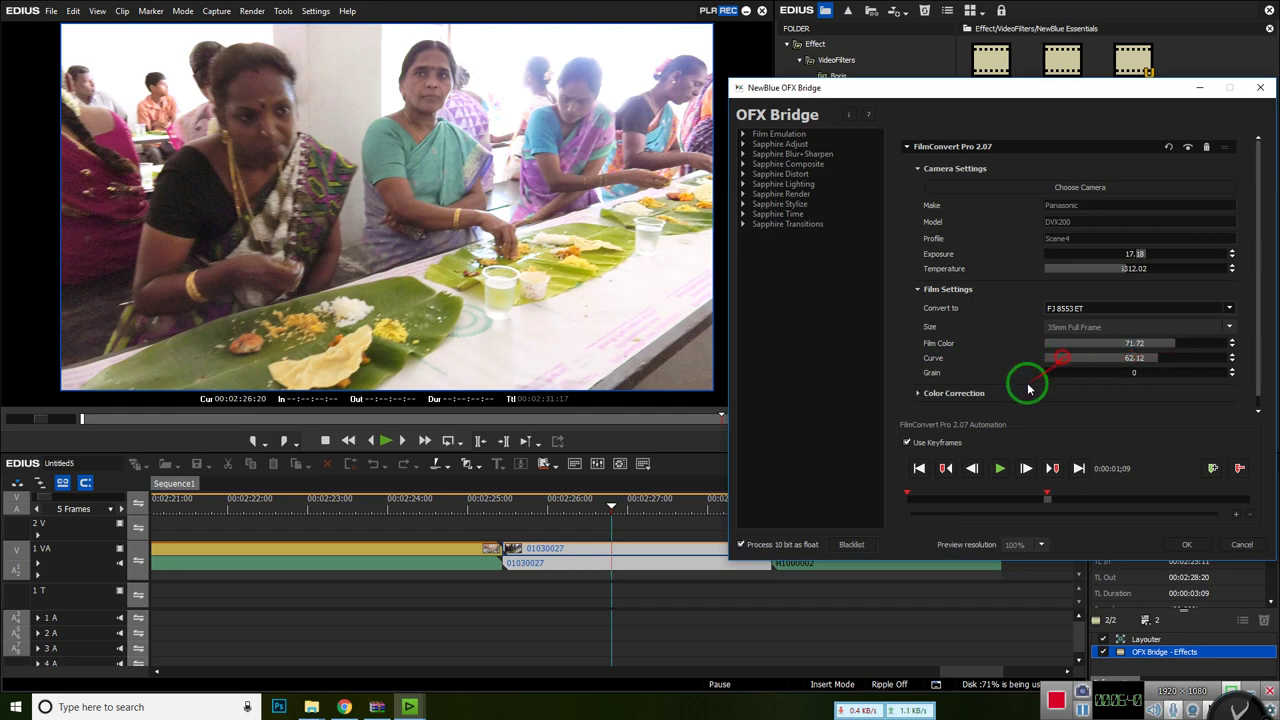
Expand Color Correction and raise the saturation to about 124.73
click(924, 392)
scroll(1160, 392, down, 3)
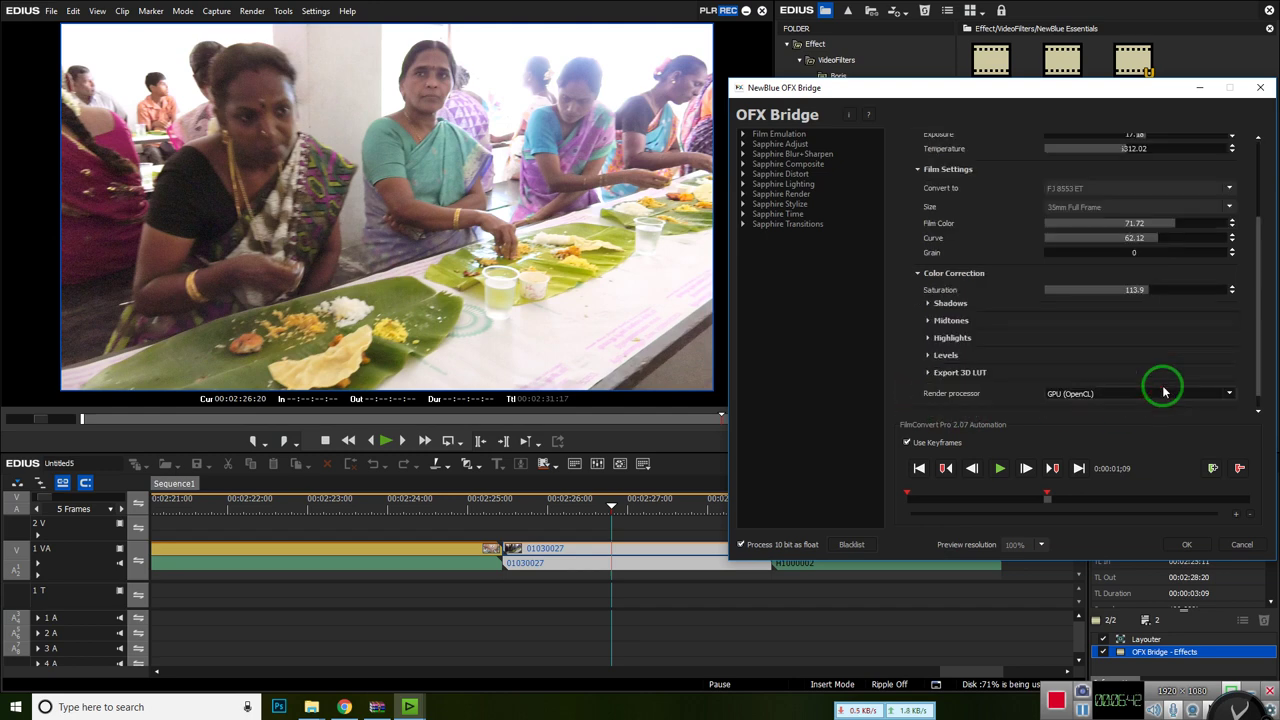
mouse_move(1148, 292)
mouse_down()
mouse_move(1180, 292)
mouse_move(1118, 300)
mouse_move(1163, 301)
mouse_up()
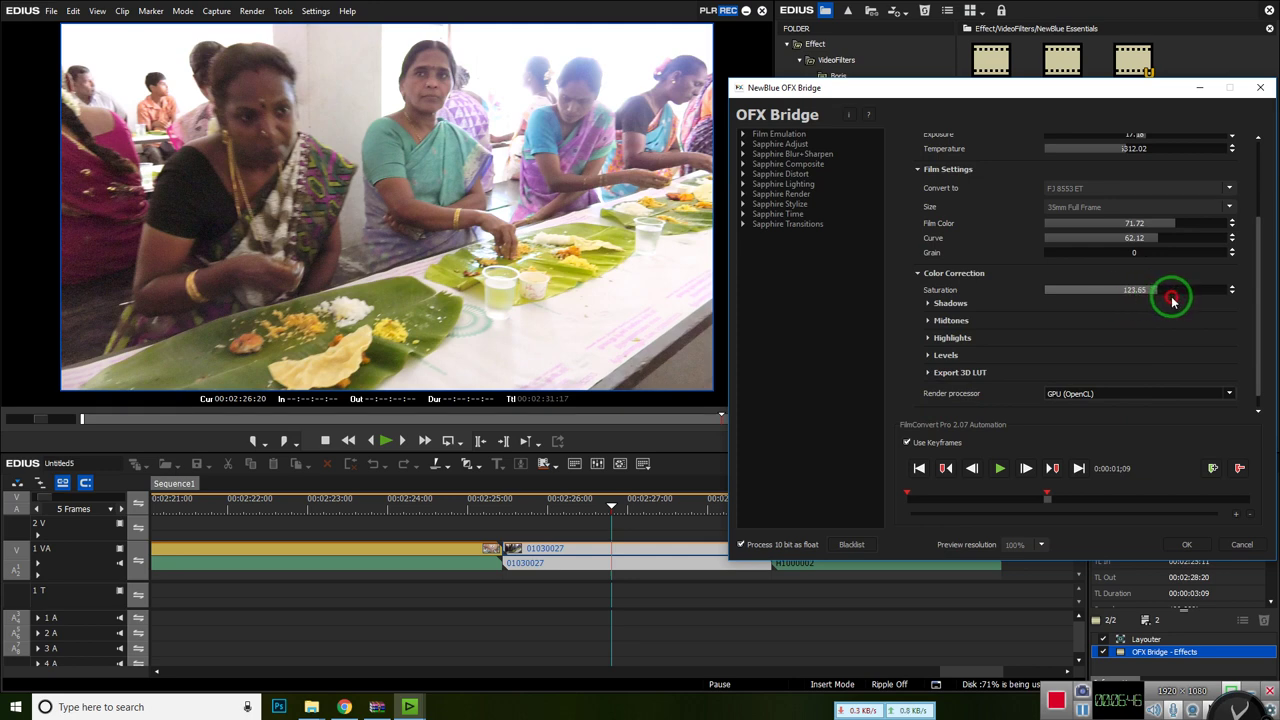
Under Shadows, adjust the angle to about 54.65, the amount to 24.7 and lower the lift, then confirm the OFX Bridge settings
click(928, 304)
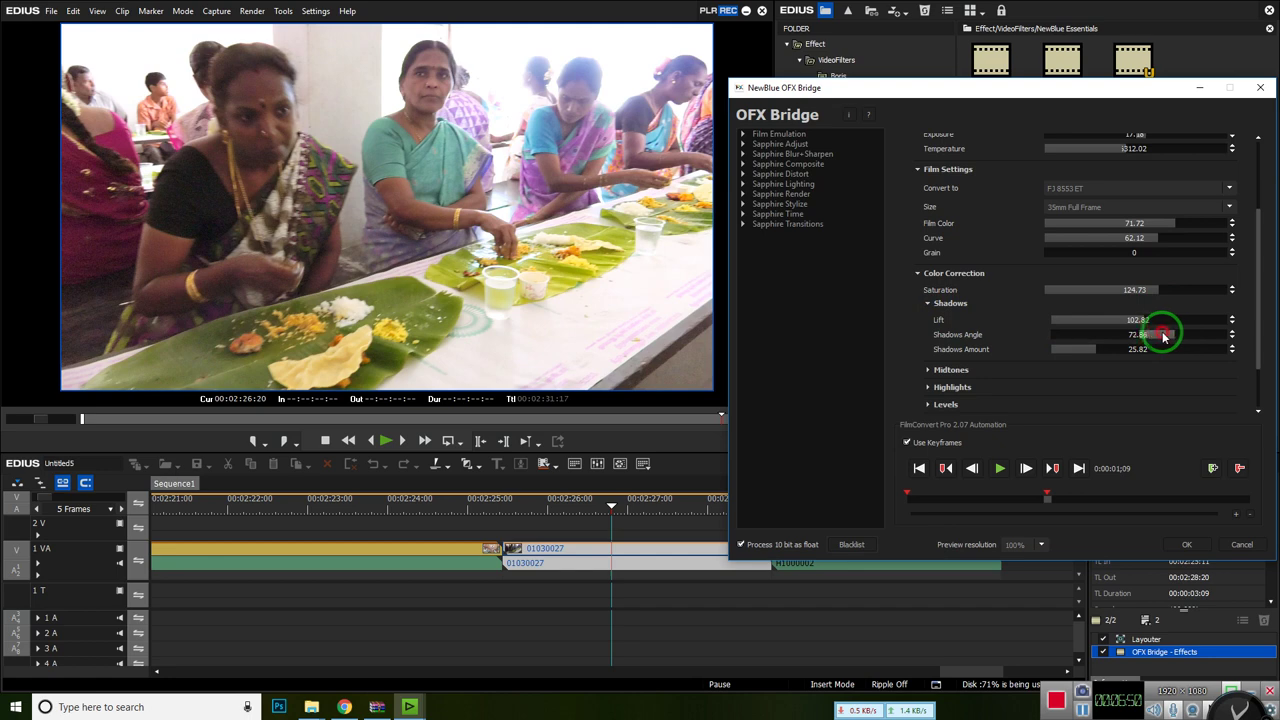
drag(1105, 337, 1176, 347)
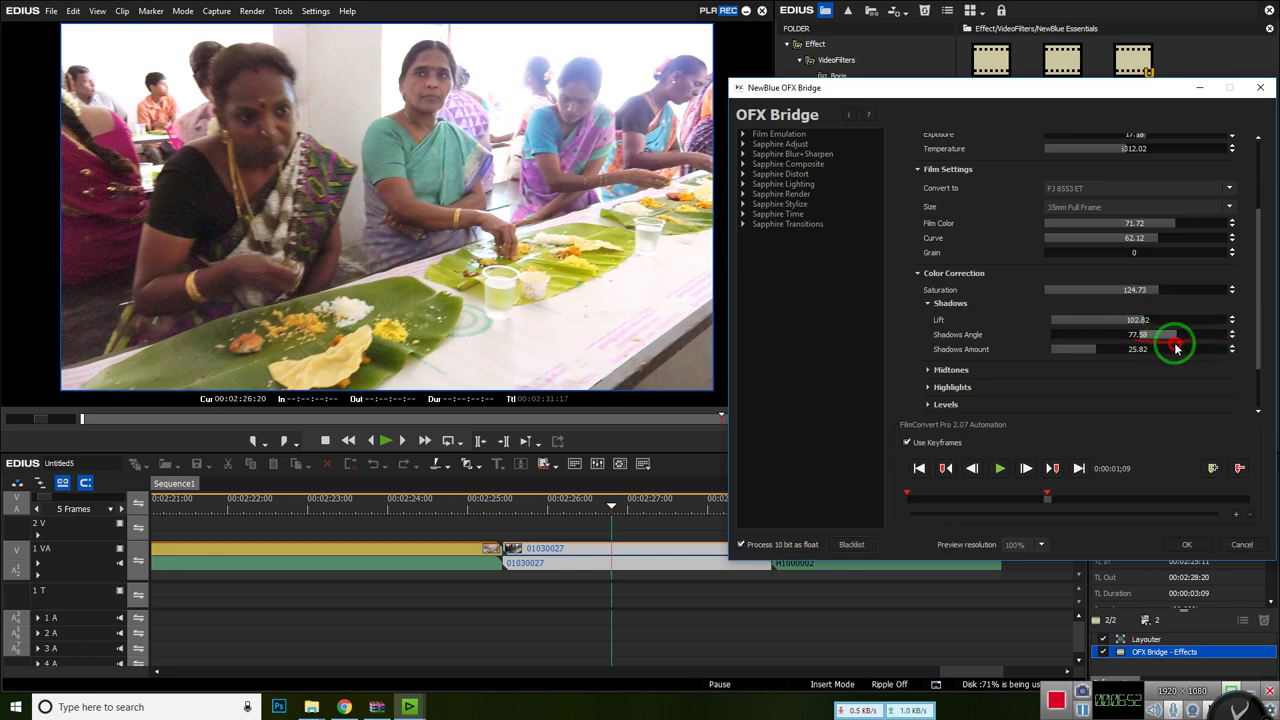
mouse_move(1099, 350)
mouse_down()
mouse_move(1168, 349)
mouse_move(1086, 349)
mouse_up()
mouse_move(1147, 320)
mouse_down()
mouse_move(1037, 316)
mouse_move(1152, 317)
mouse_move(1130, 317)
mouse_up()
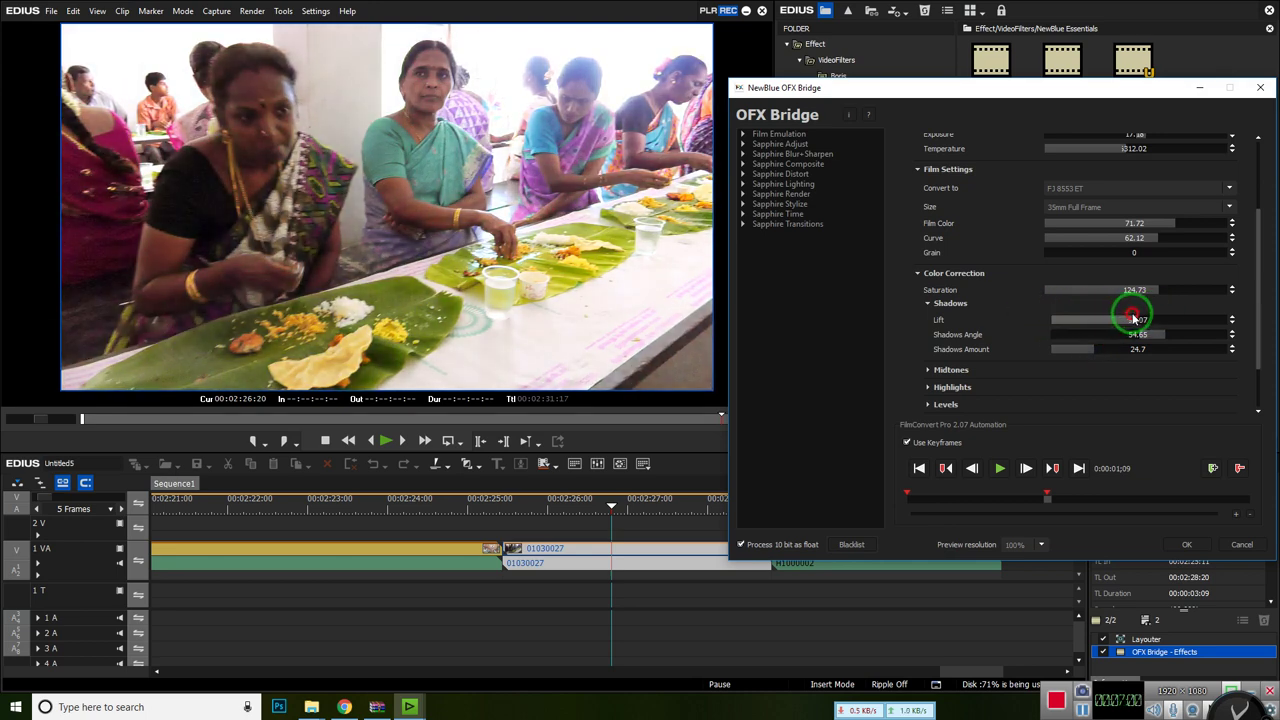
click(1187, 544)
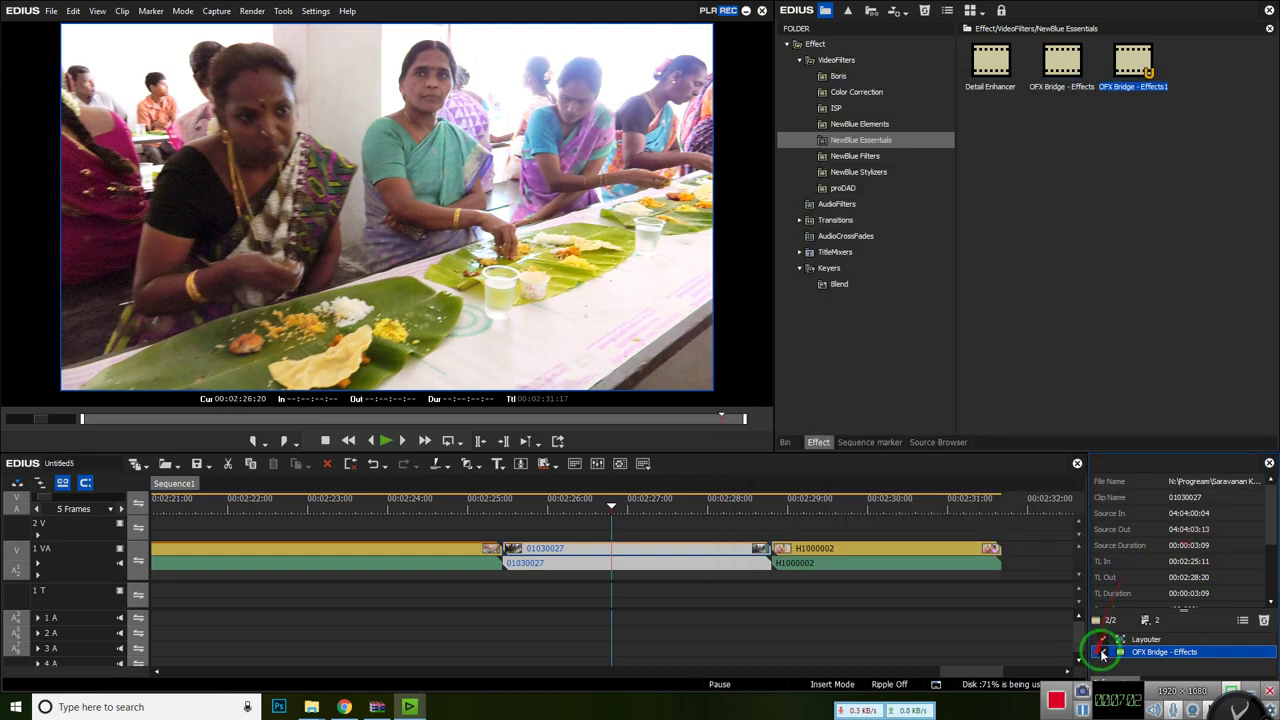
Compare clip 01030027 with the OFX Bridge - Effects filter disabled and enabled, leaving it enabled
click(1103, 652)
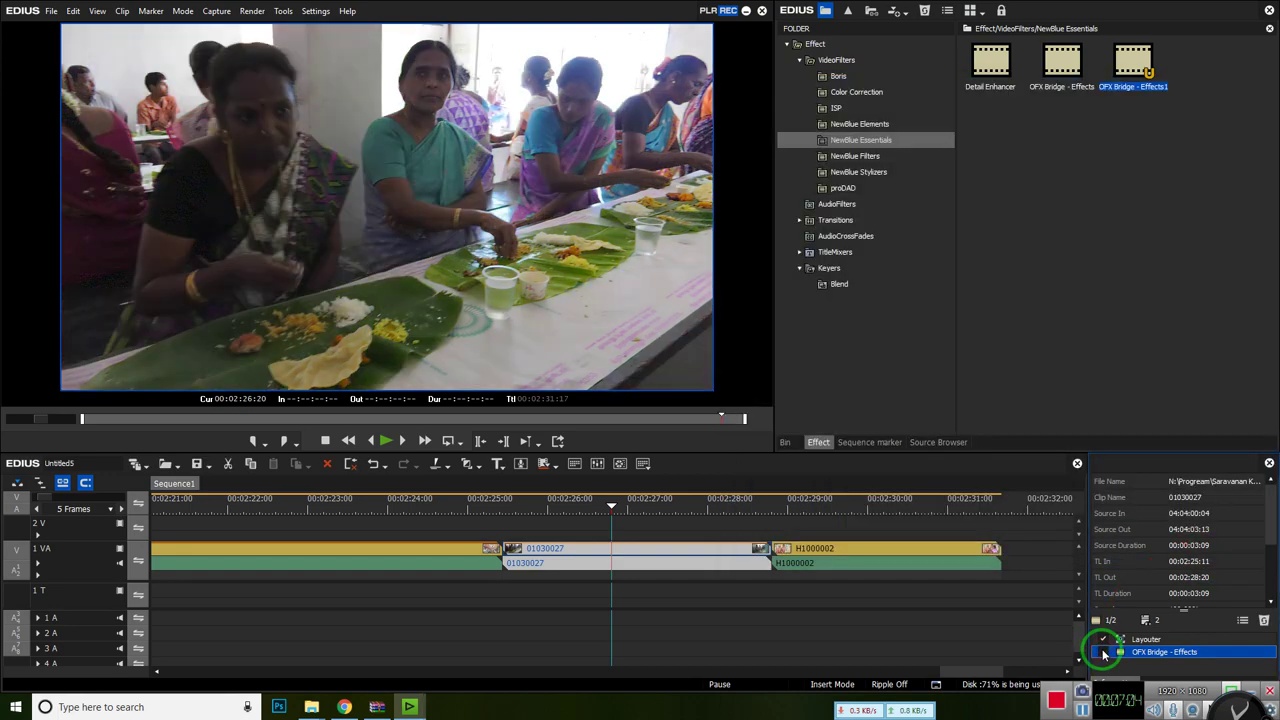
click(1103, 652)
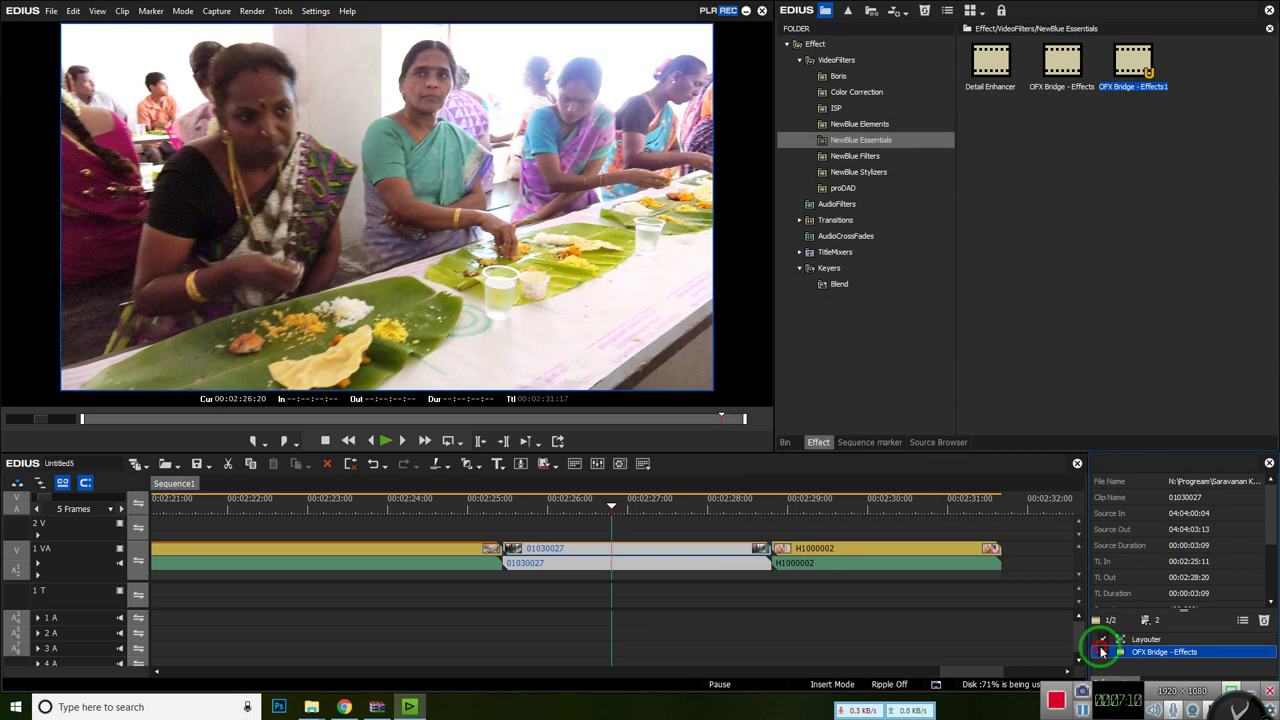
click(1103, 652)
click(1103, 652)
click(1103, 652)
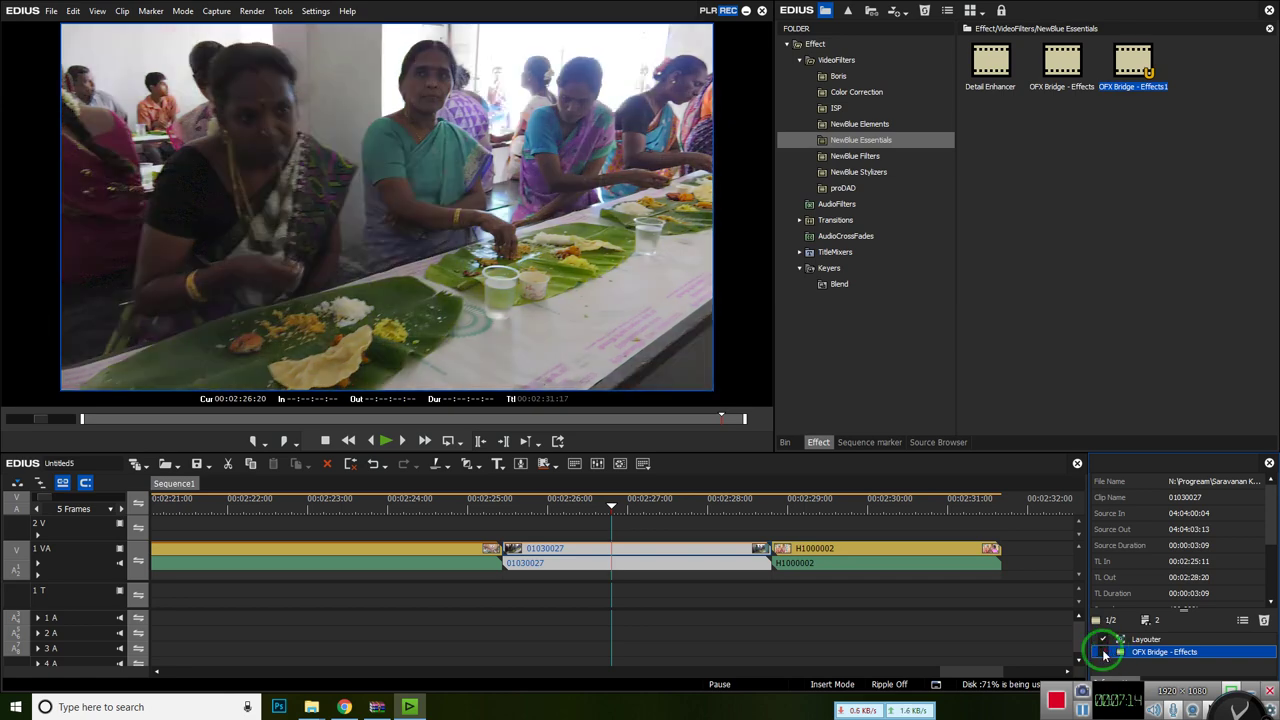
click(1103, 652)
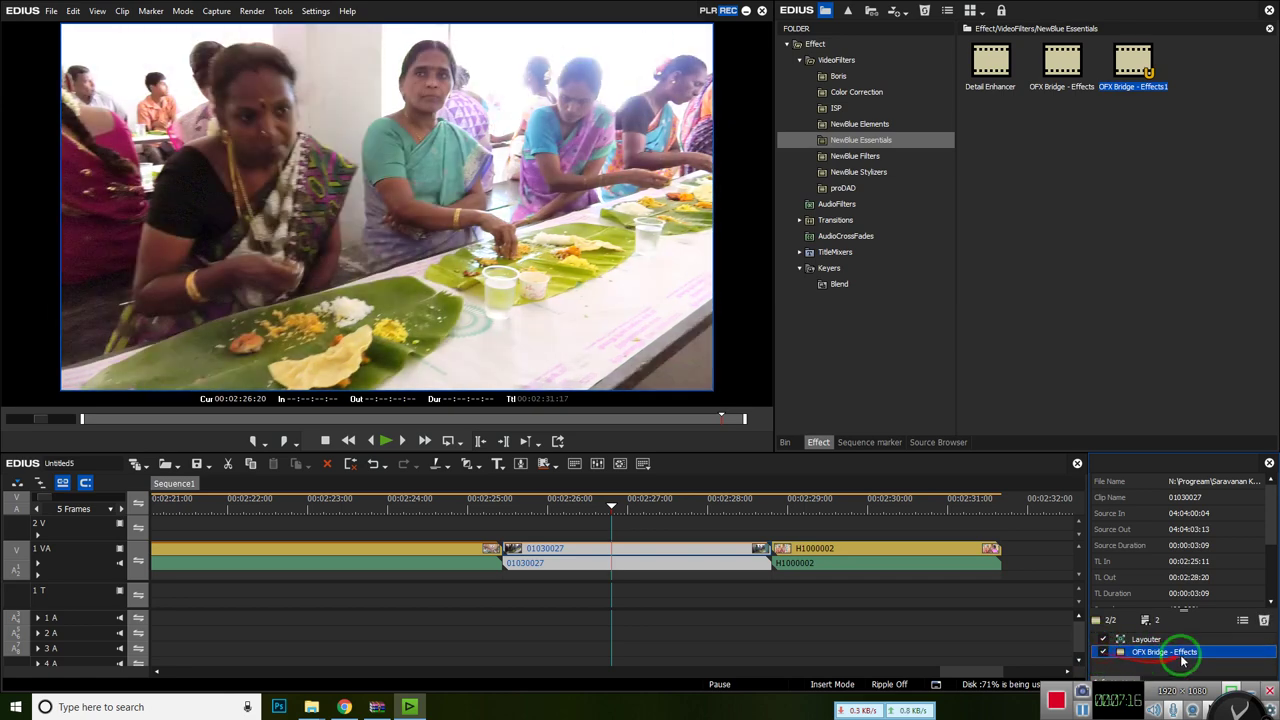
Replace the OFX Bridge - Effects filter on clip 01030027 with the 3-Way Color Correction filter
click(1263, 620)
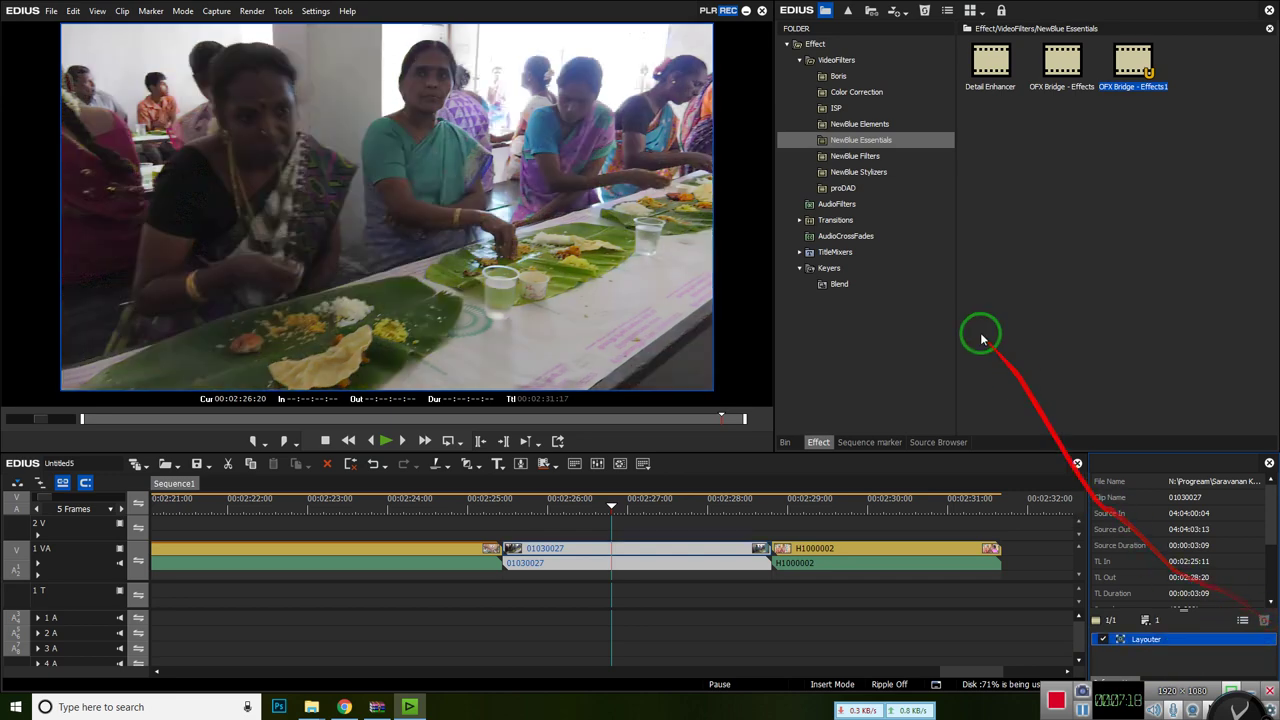
click(850, 91)
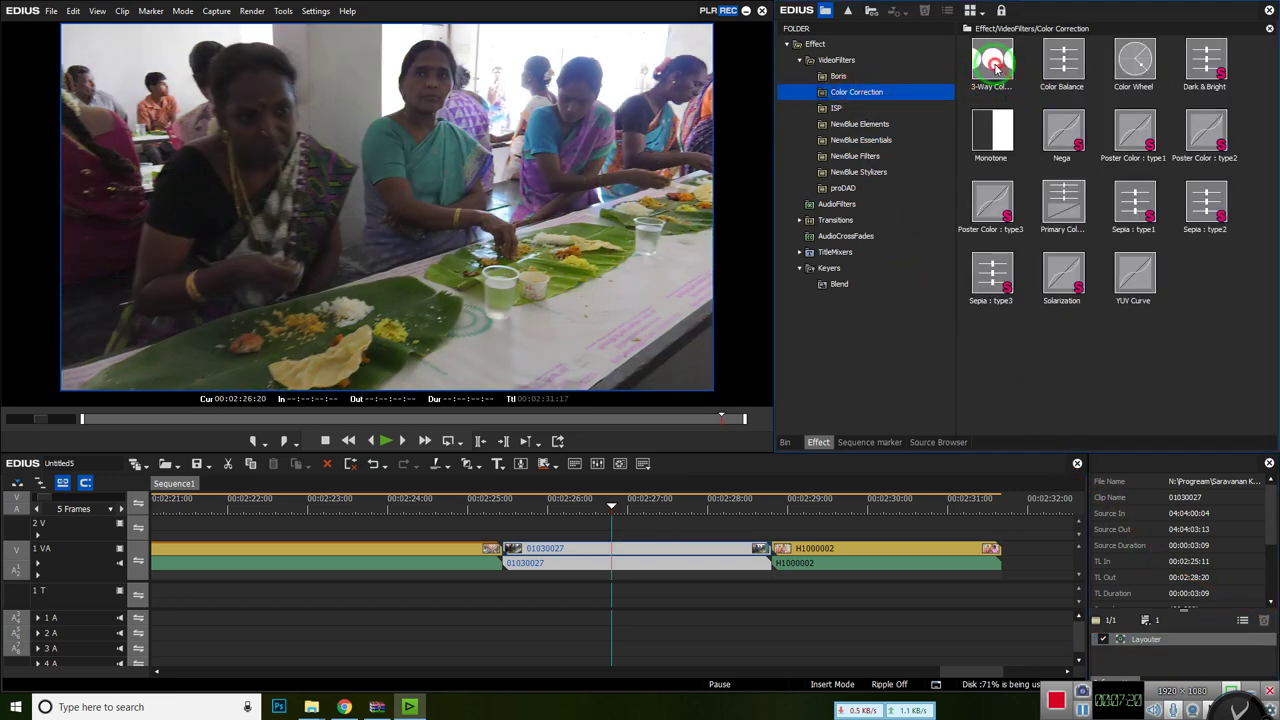
drag(995, 66, 609, 545)
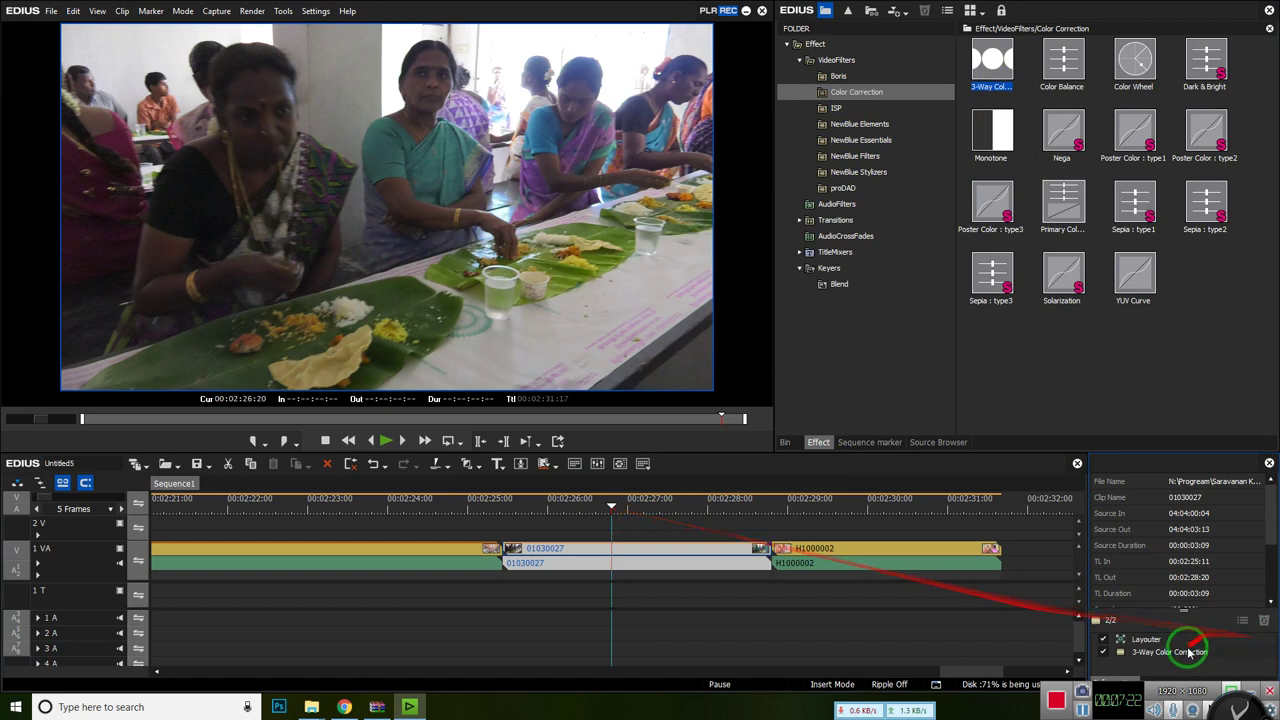
In 3-Way Color Correction, set gray saturation to 109.3 and gray balance to Cb -7.8, Cr 2.6, choose the Color range picker and confirm
double_click(1190, 652)
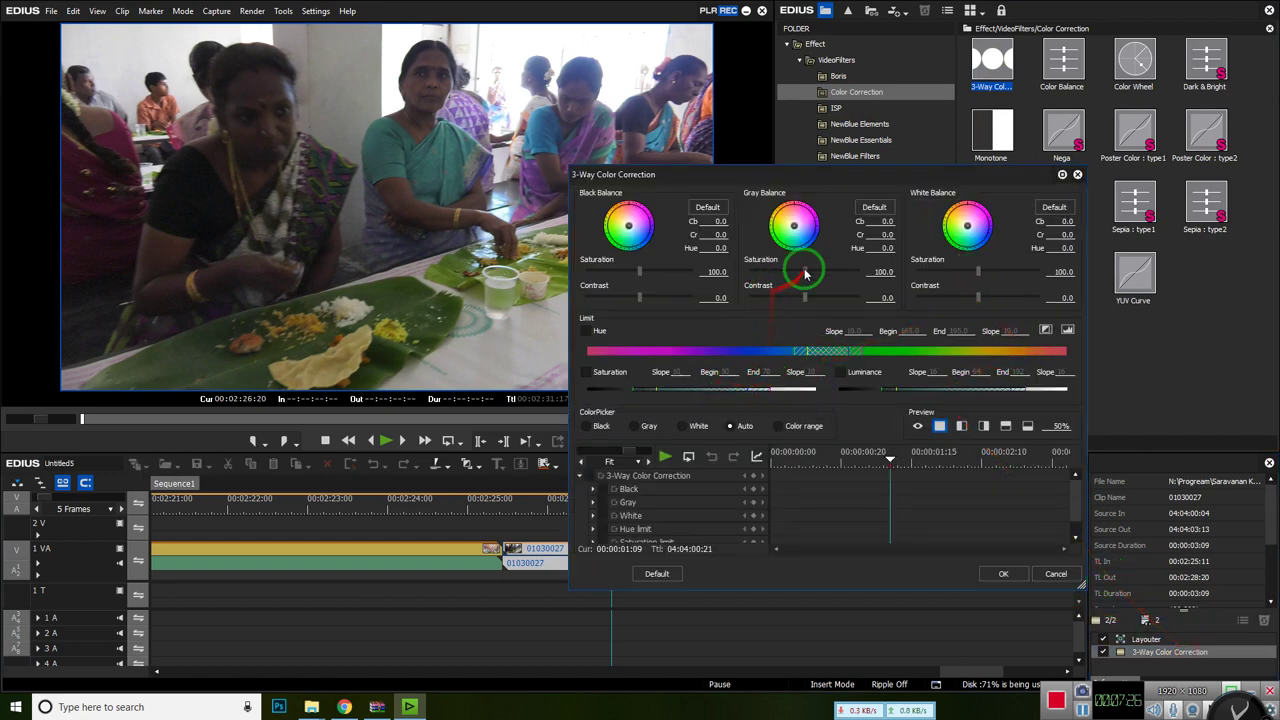
mouse_move(805, 272)
mouse_down()
mouse_move(823, 267)
mouse_move(731, 265)
mouse_move(812, 271)
mouse_up()
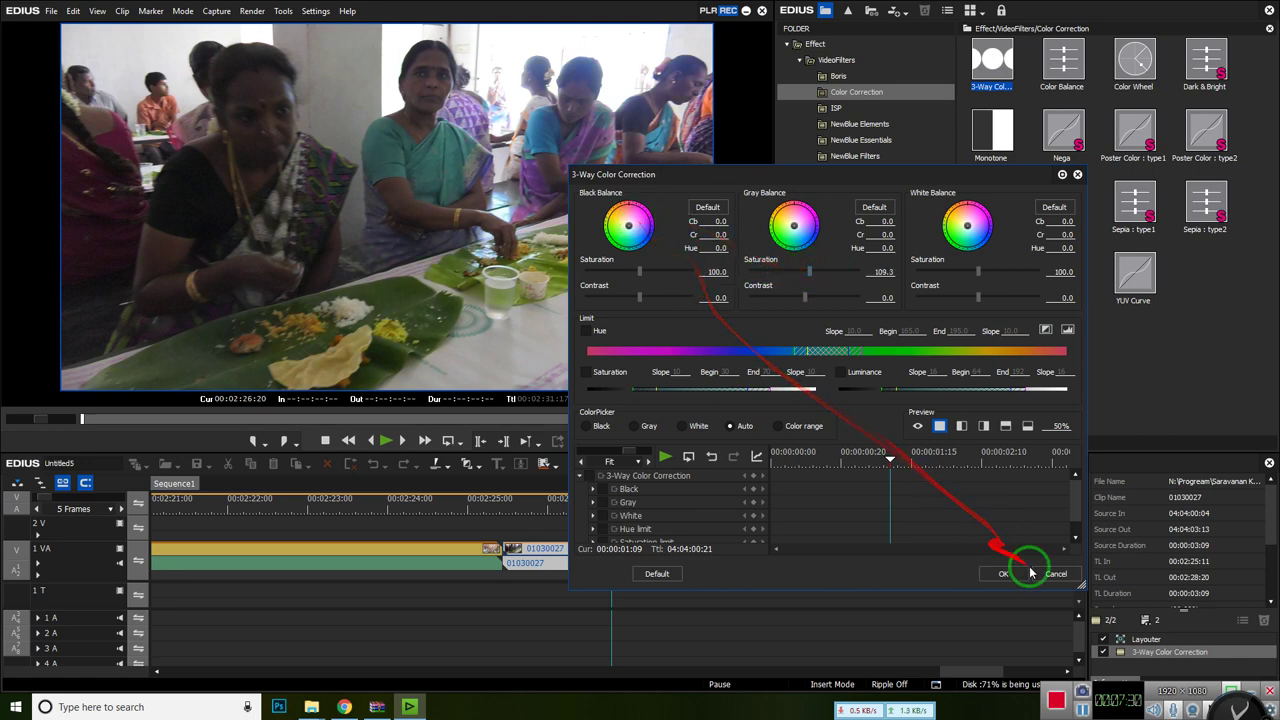
click(778, 426)
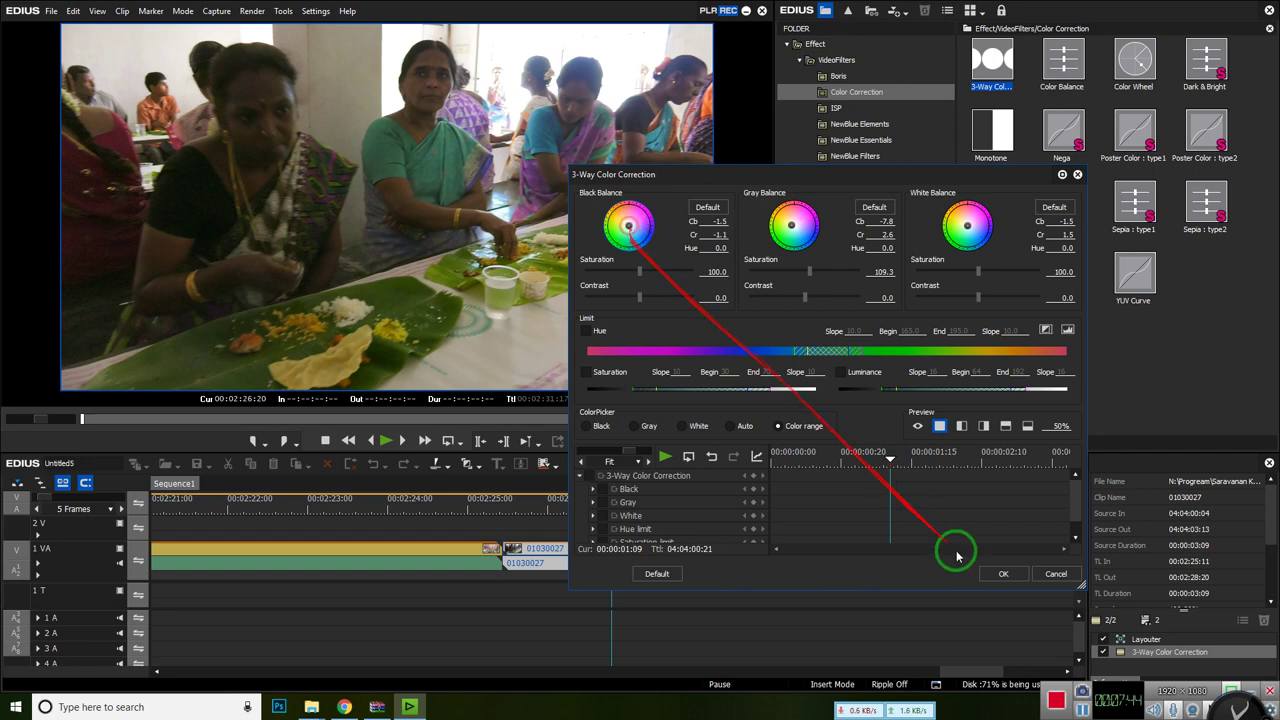
click(1001, 572)
Add a Color Balance filter to clip 01030027 with Chroma 16, Bright 21 and Contrast 6, using the half-screen preview
drag(1072, 72, 1153, 662)
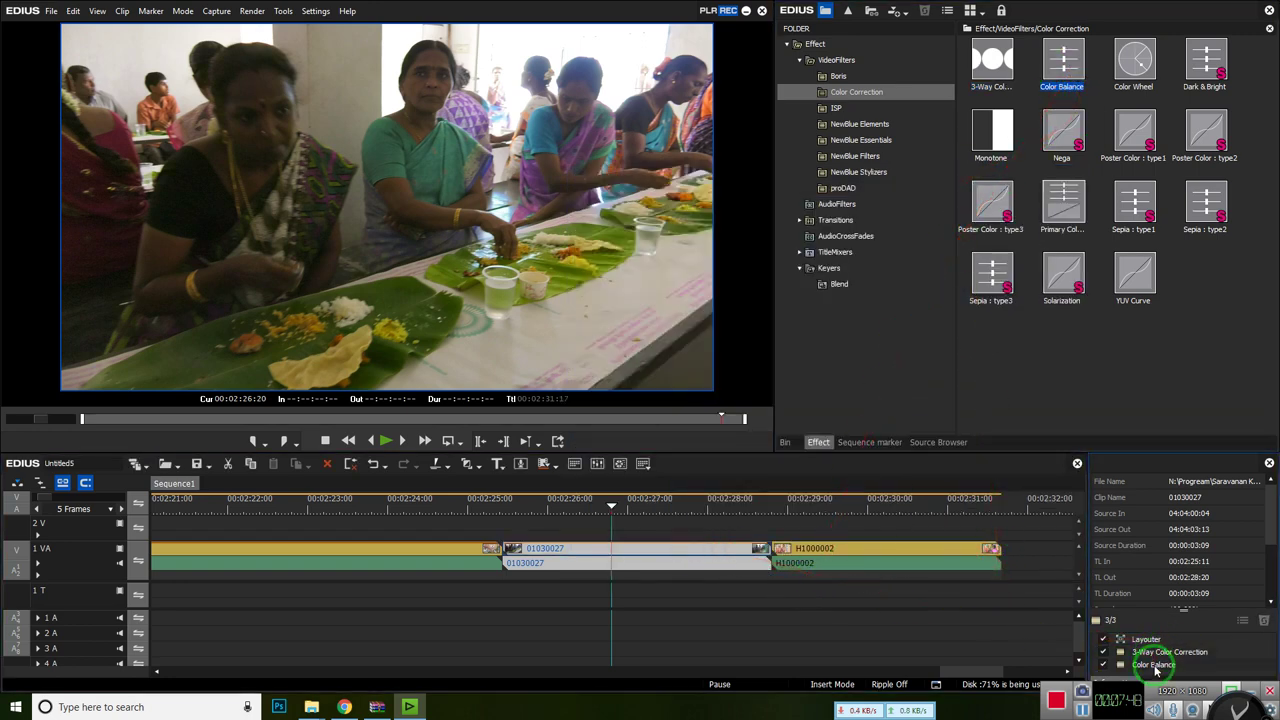
double_click(1155, 665)
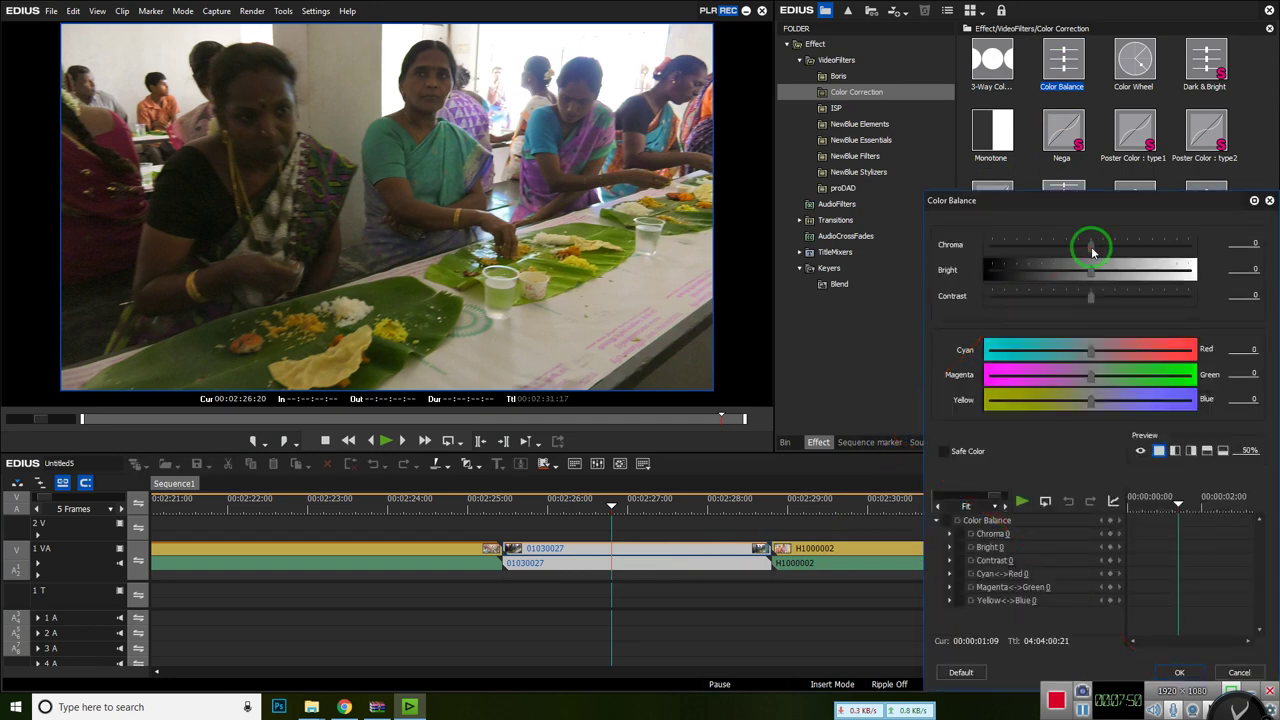
drag(1097, 270, 1108, 272)
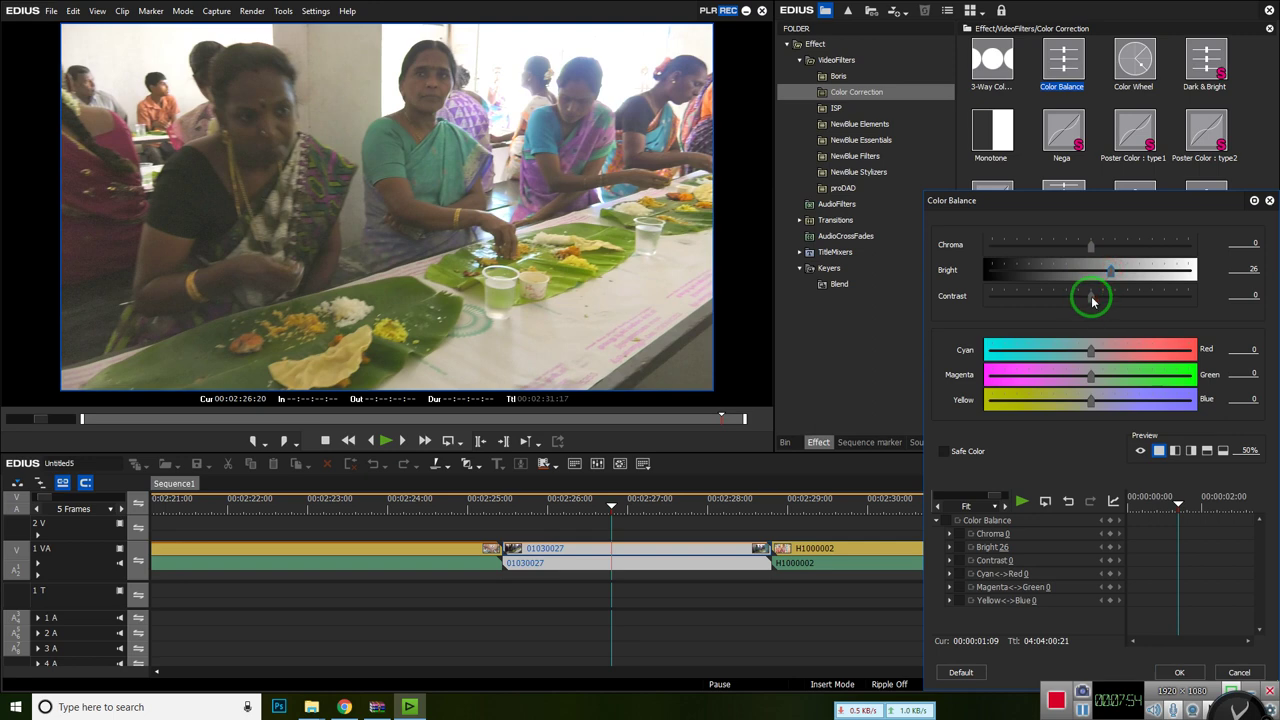
drag(1092, 300, 1097, 295)
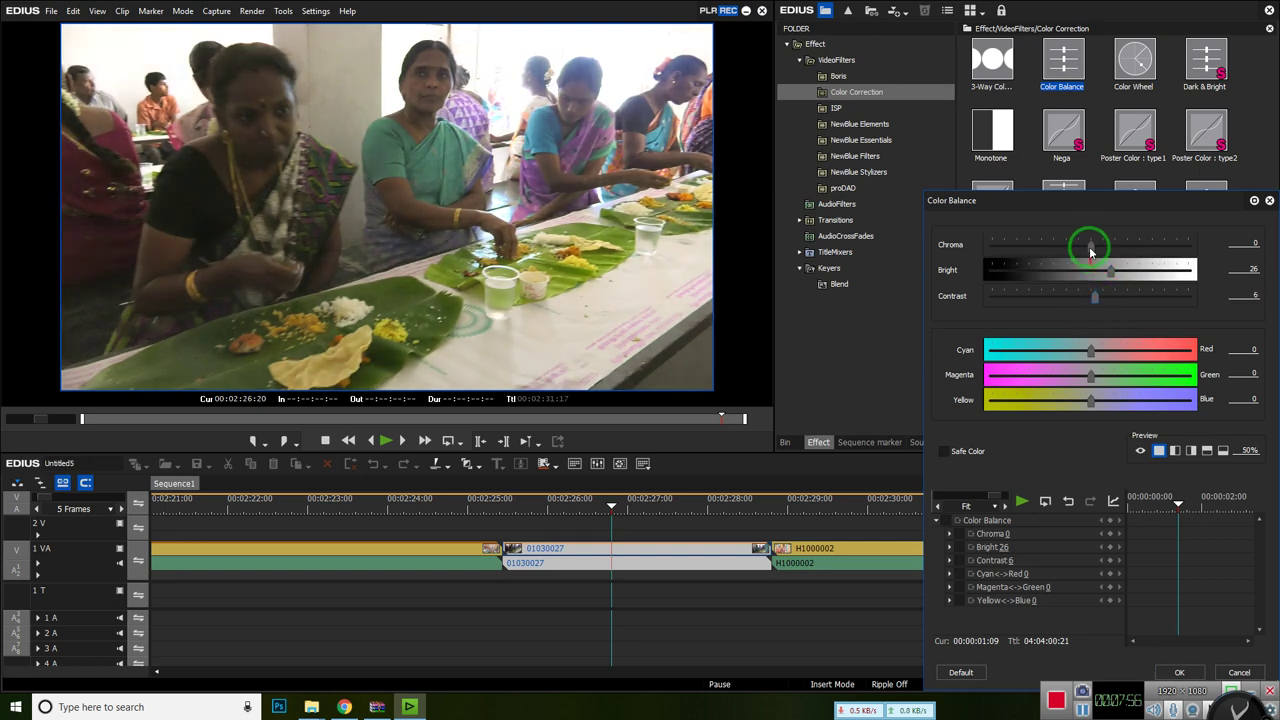
mouse_move(1098, 247)
mouse_down()
mouse_move(1111, 247)
mouse_move(1088, 242)
mouse_move(1115, 244)
mouse_move(1097, 246)
mouse_up()
click(1174, 451)
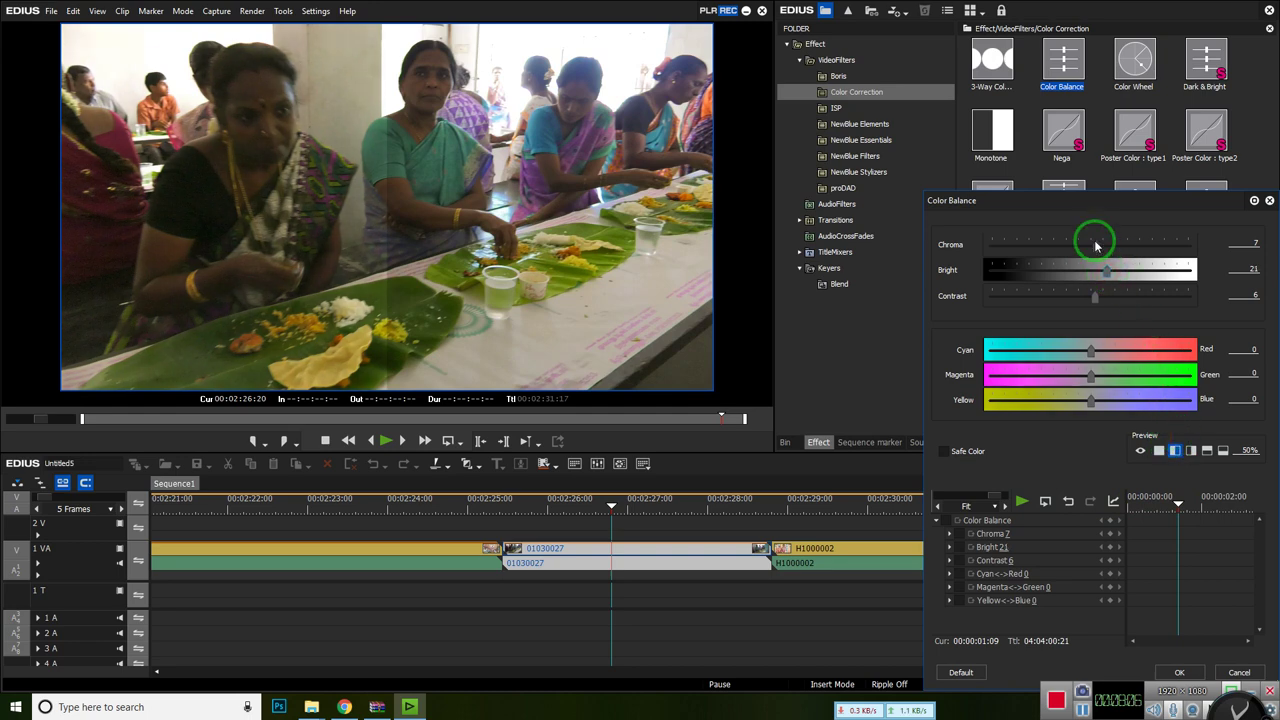
drag(1096, 244, 1103, 250)
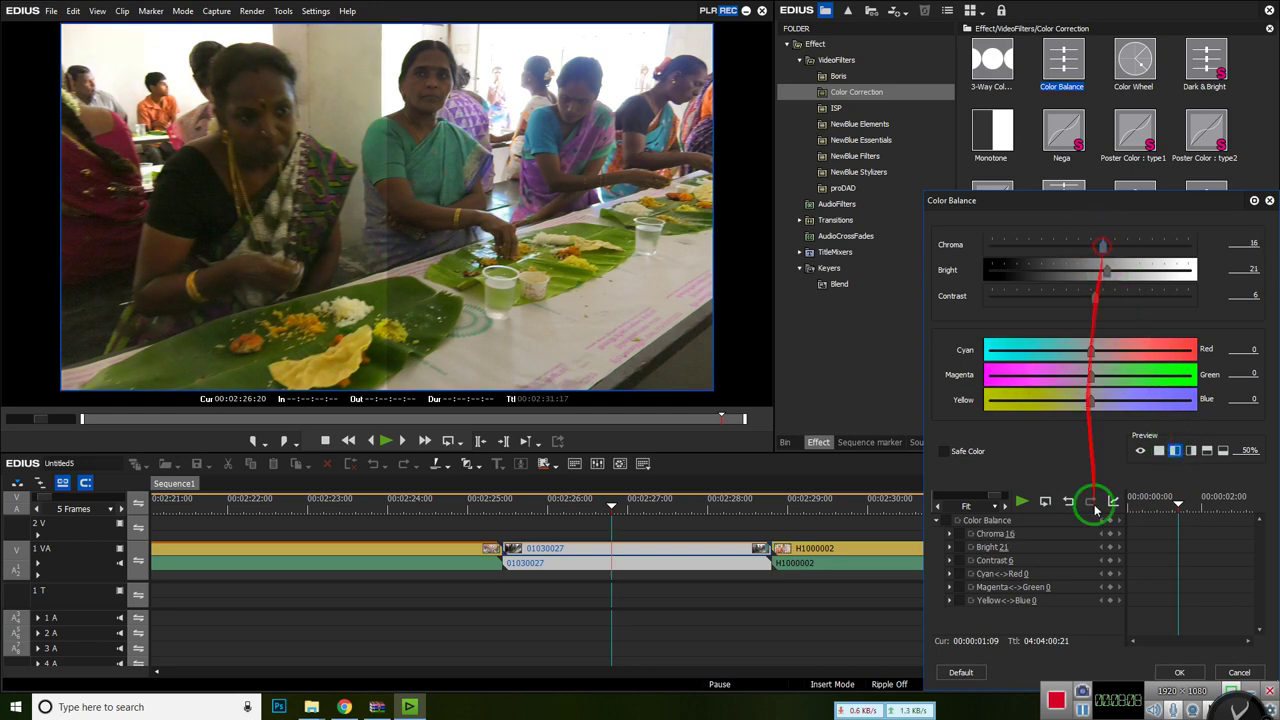
click(1179, 672)
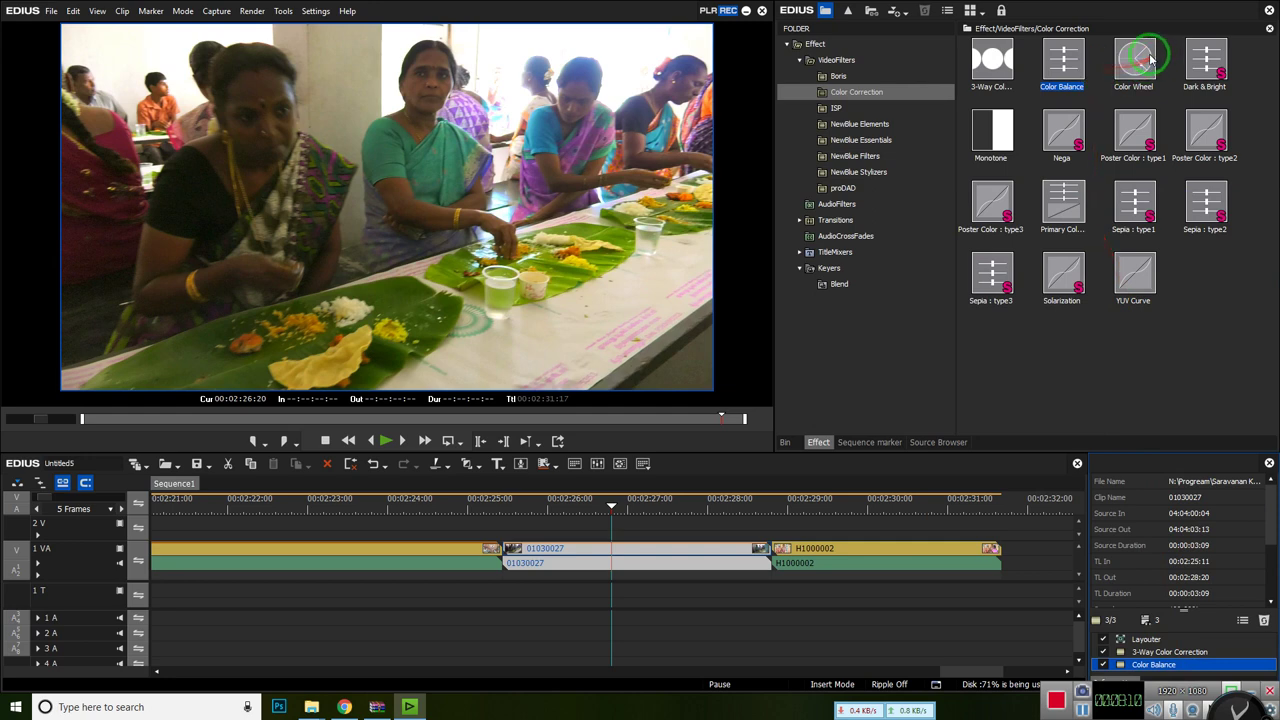
Remove the Color Balance filter from clip 01030027 and add the Color Wheel filter instead
drag(1136, 58, 1094, 89)
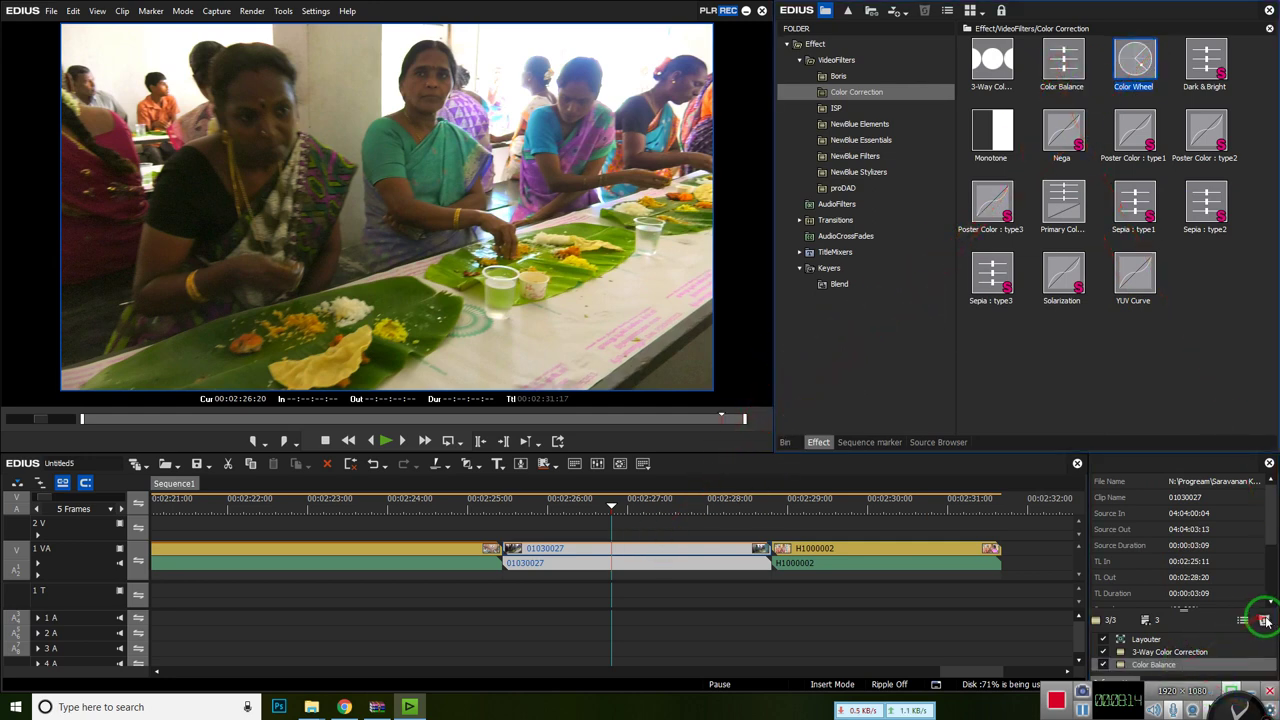
click(1264, 620)
drag(1136, 60, 700, 555)
click(1155, 665)
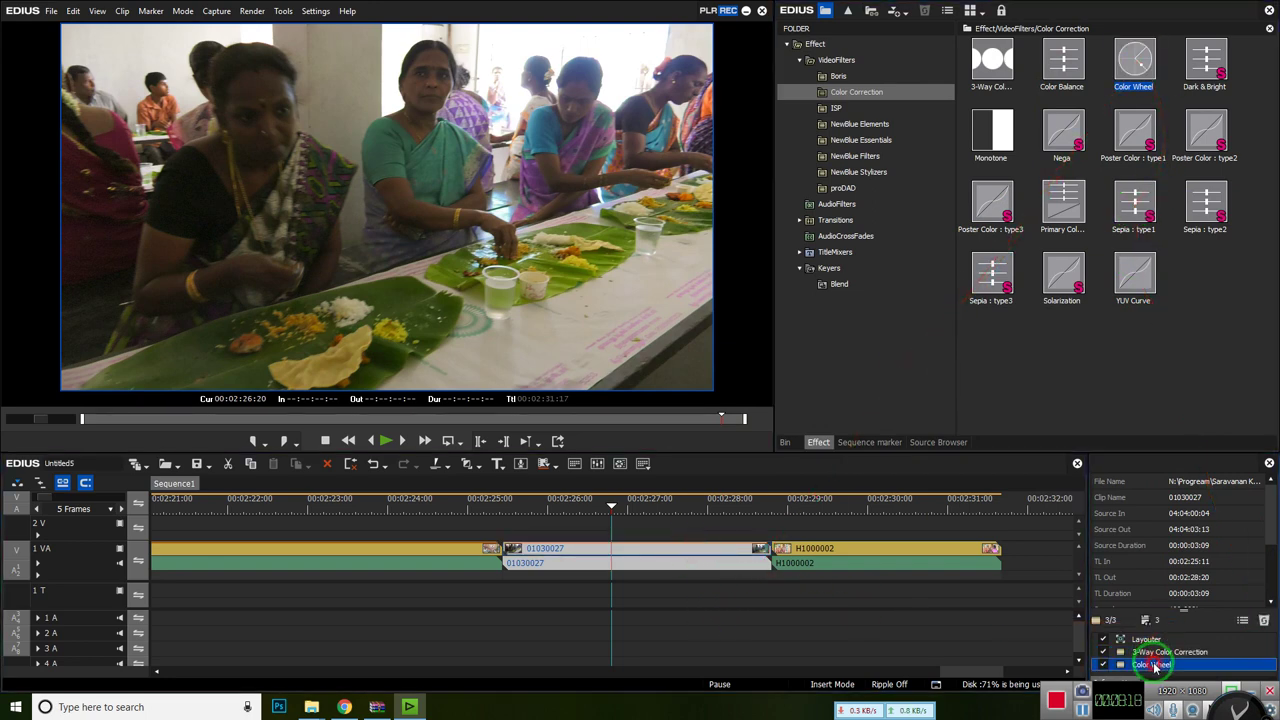
In the Color Wheel filter on clip 01030027, set Bright 24, Contrast 8, Hue -2.39 and Saturation 9
double_click(1155, 665)
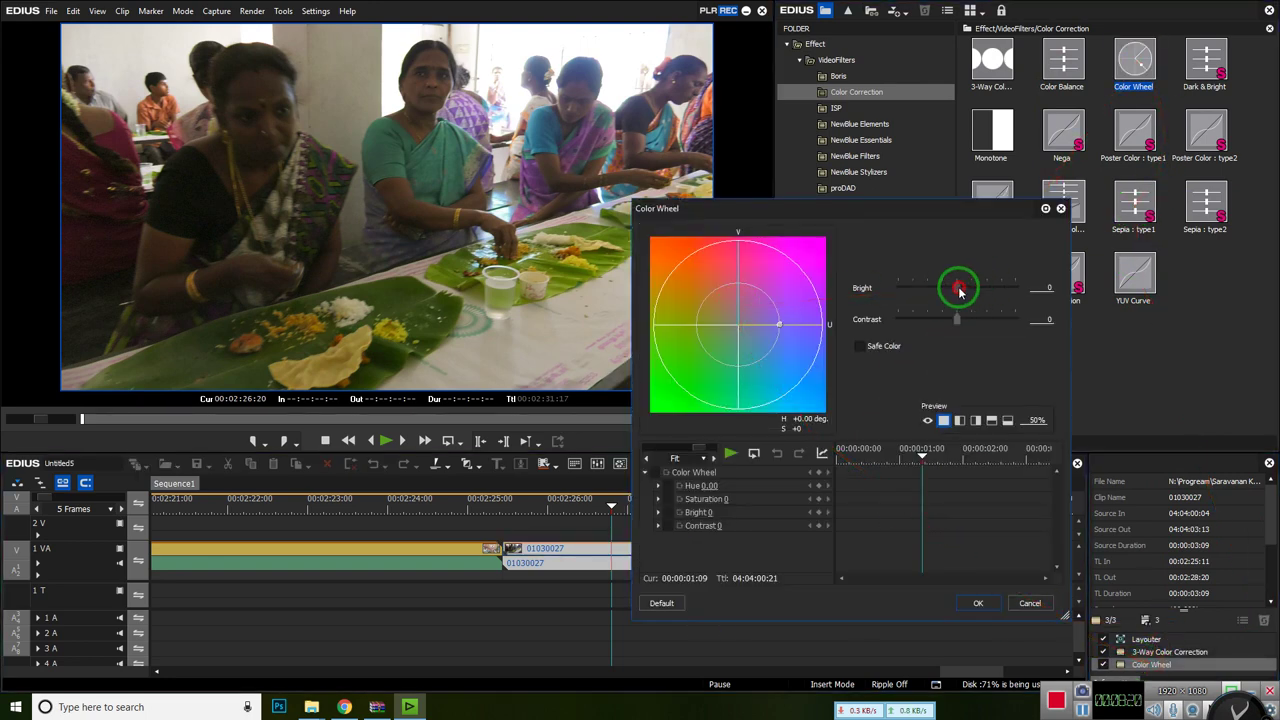
drag(959, 289, 963, 325)
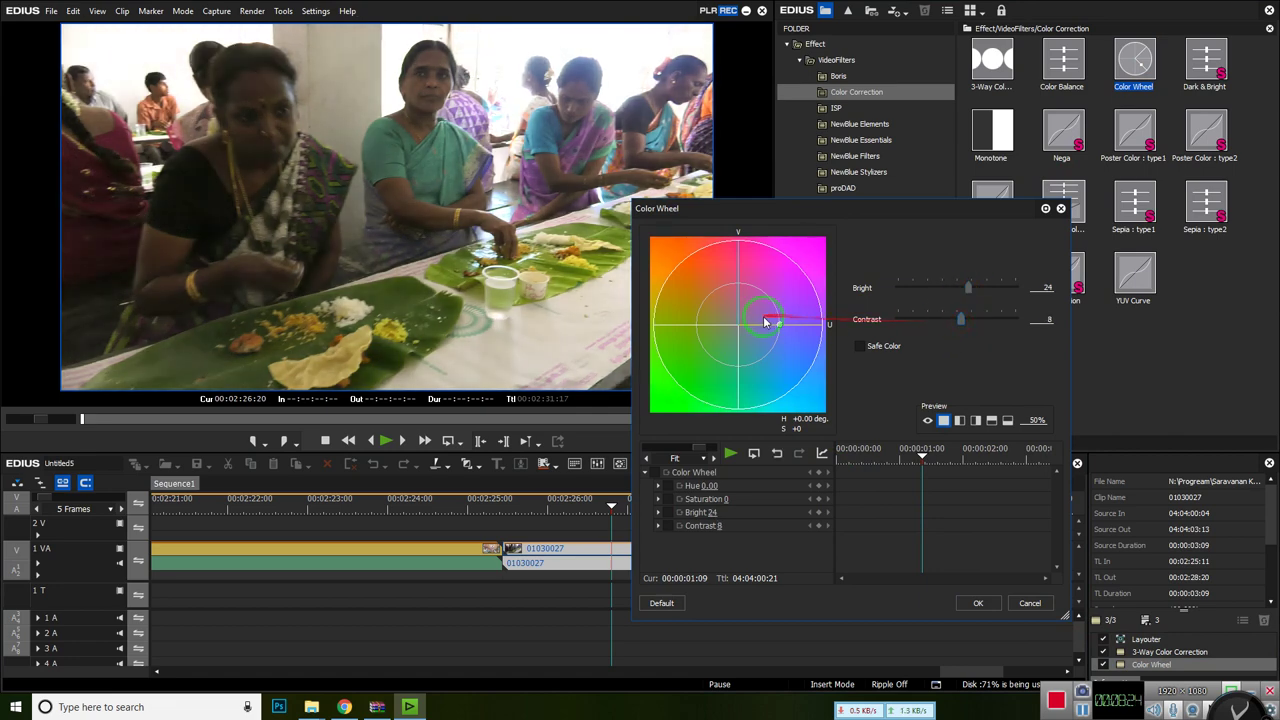
drag(765, 321, 786, 323)
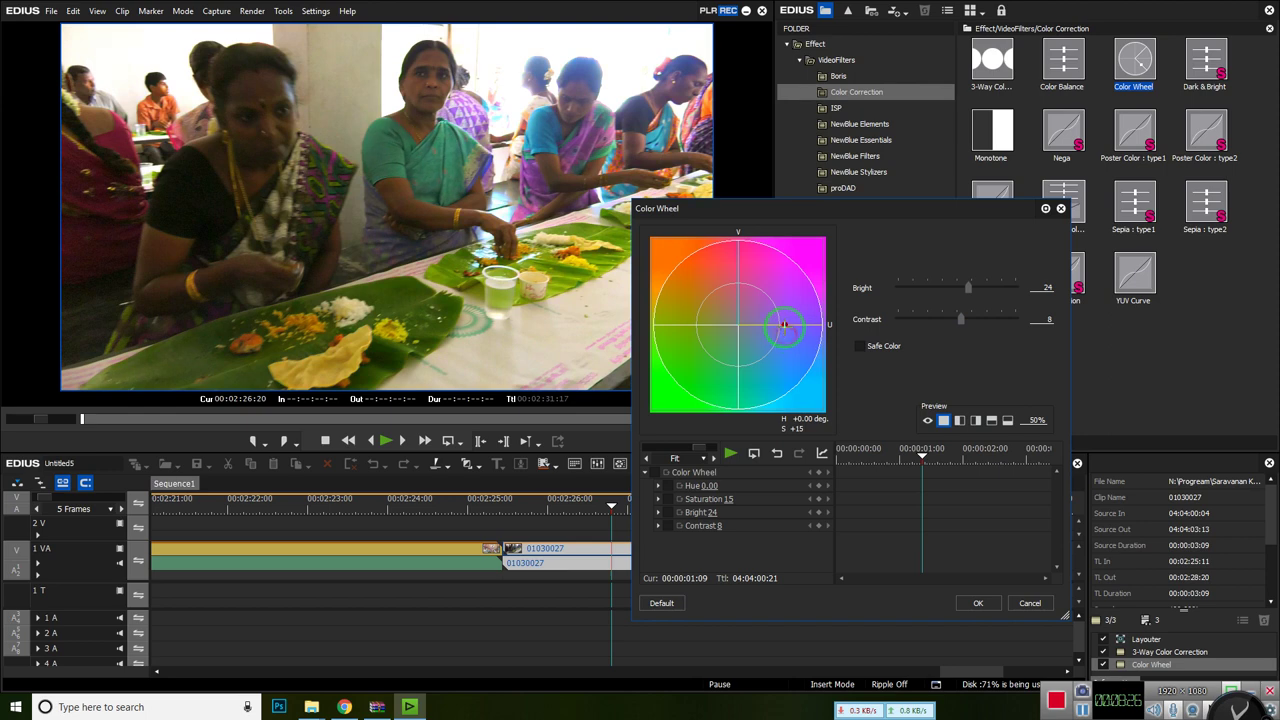
mouse_move(800, 330)
mouse_down()
mouse_move(803, 346)
mouse_move(777, 372)
mouse_move(815, 343)
mouse_move(786, 330)
mouse_up()
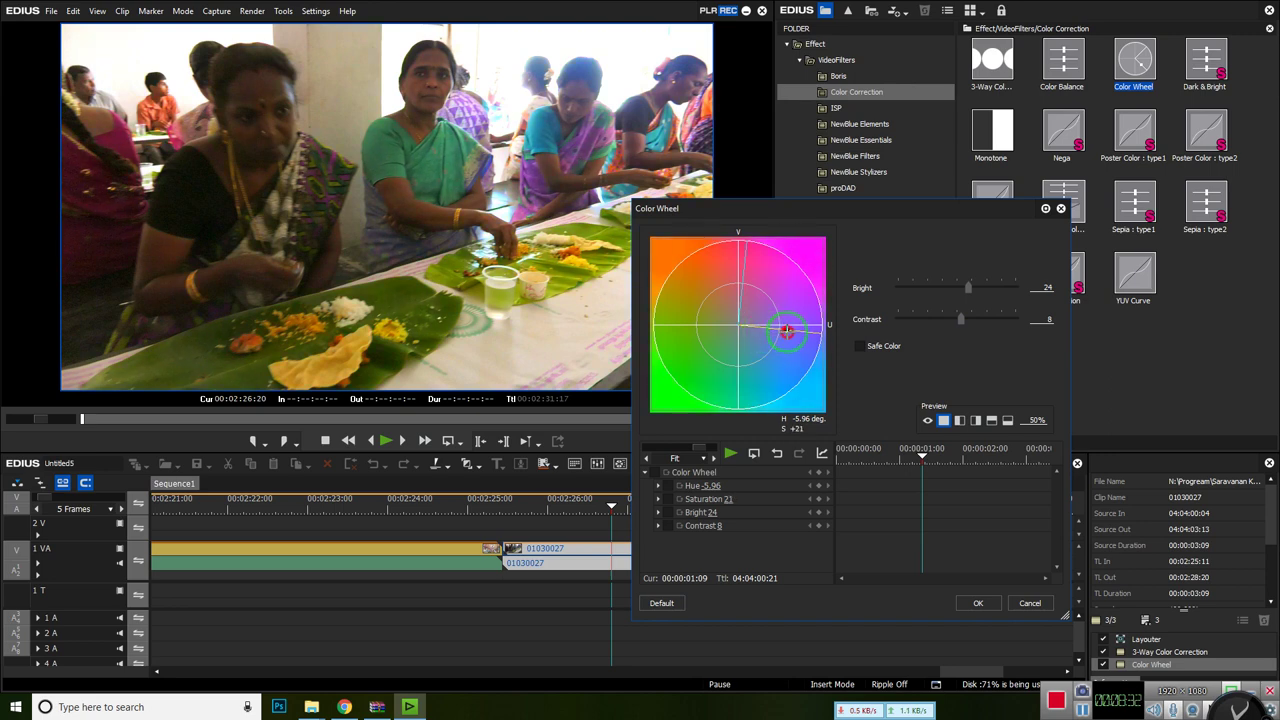
Enable Safe Color and the half-screen preview in Color Wheel, readjust Bright and Contrast, and confirm
click(897, 348)
click(974, 419)
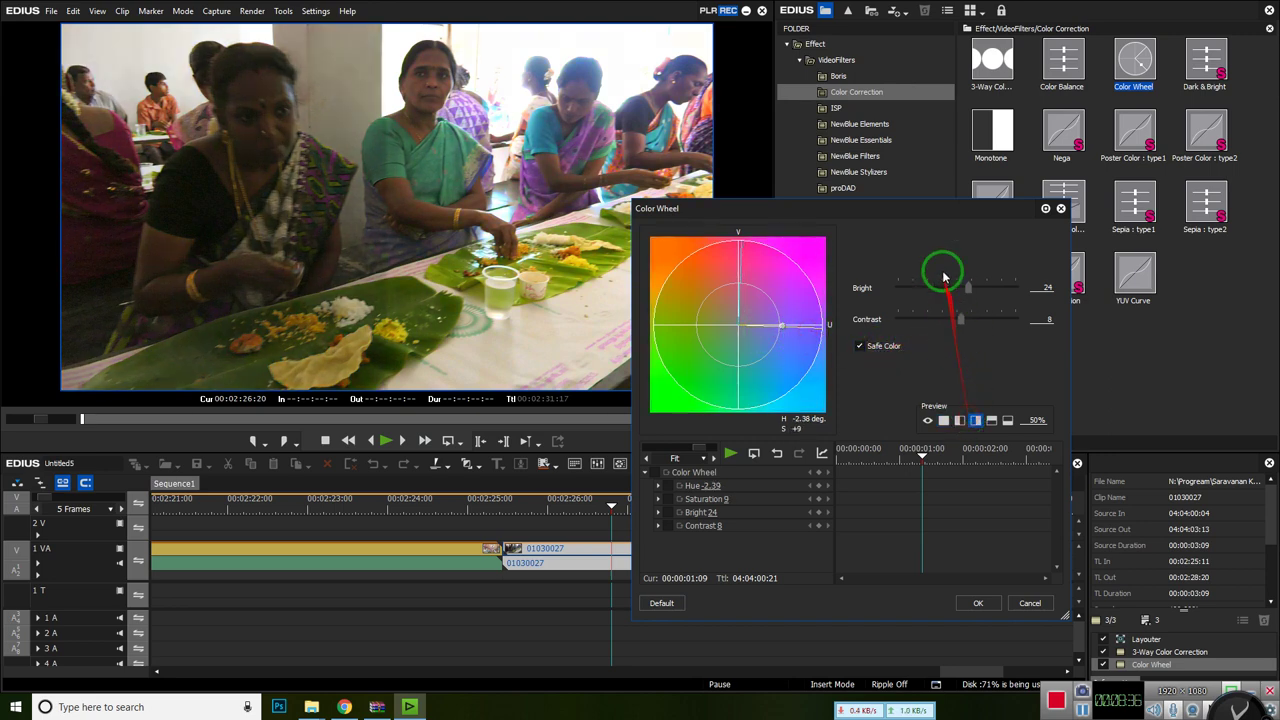
drag(966, 284, 955, 317)
click(978, 603)
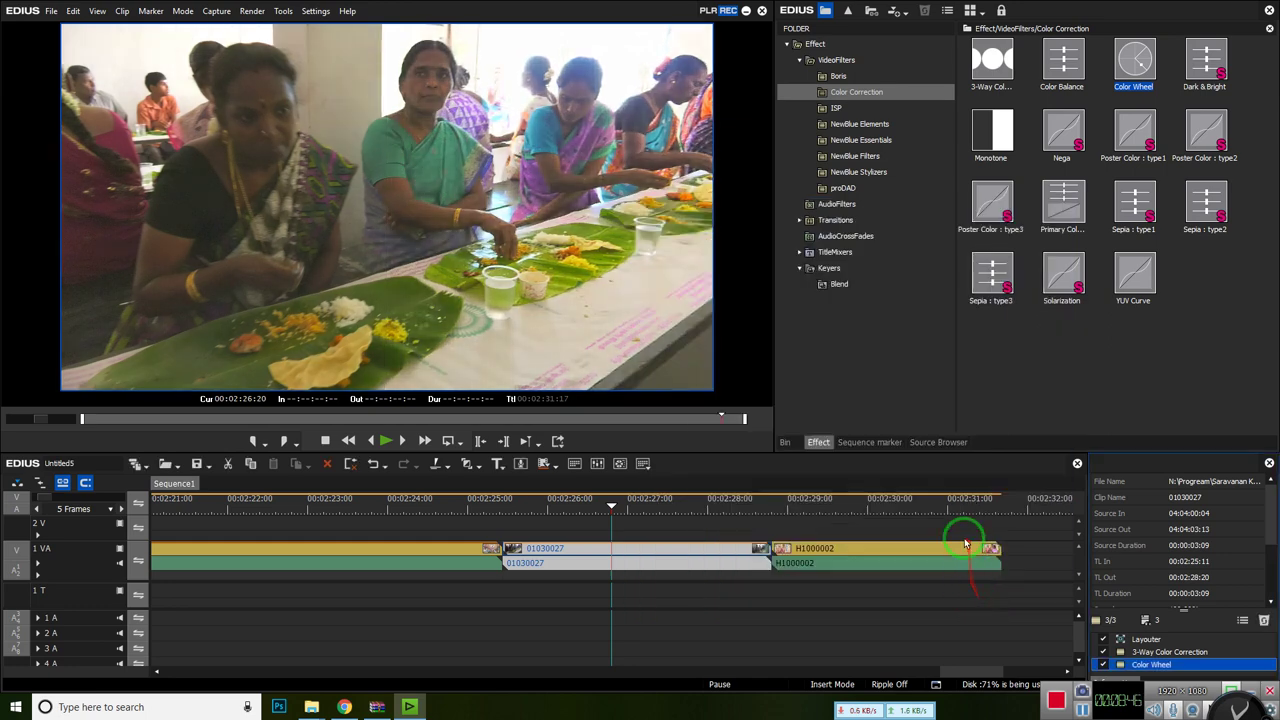
Undo the EDIUS color correction filters on clip 01030027 back to the OFX Bridge - Effects filter
click(1151, 665)
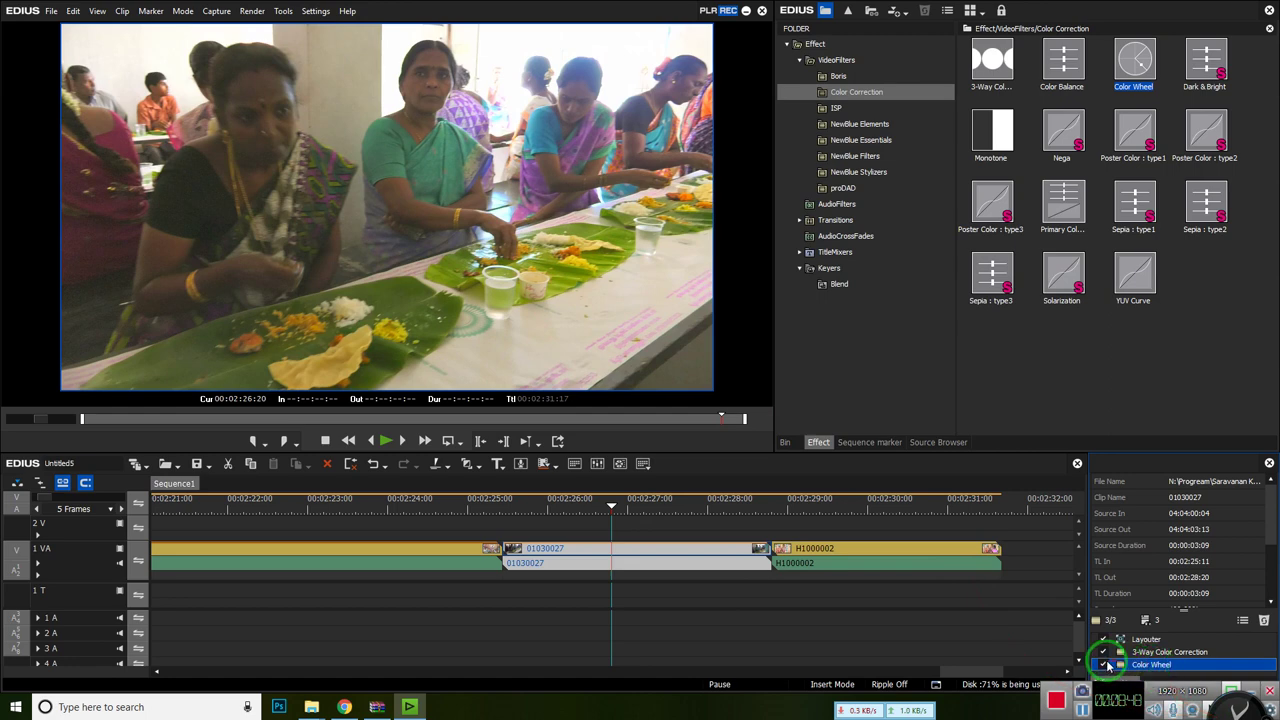
click(1150, 653)
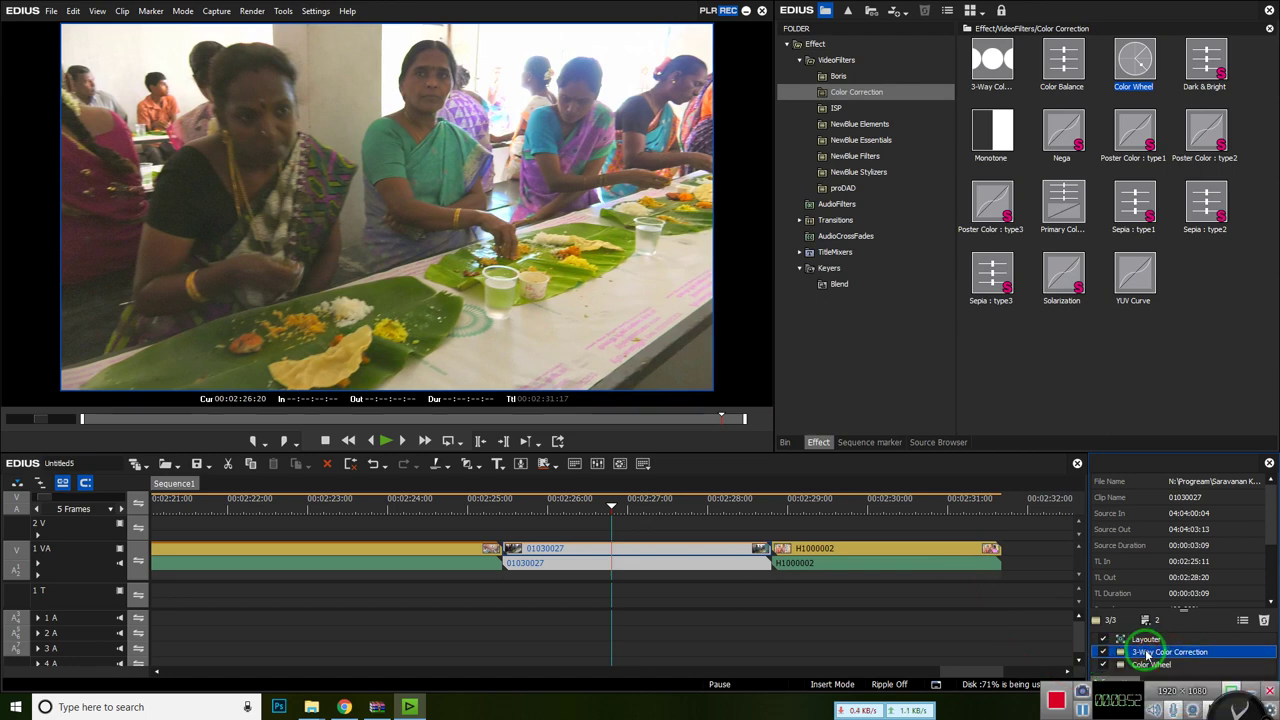
key(Delete)
key(ctrl+z)
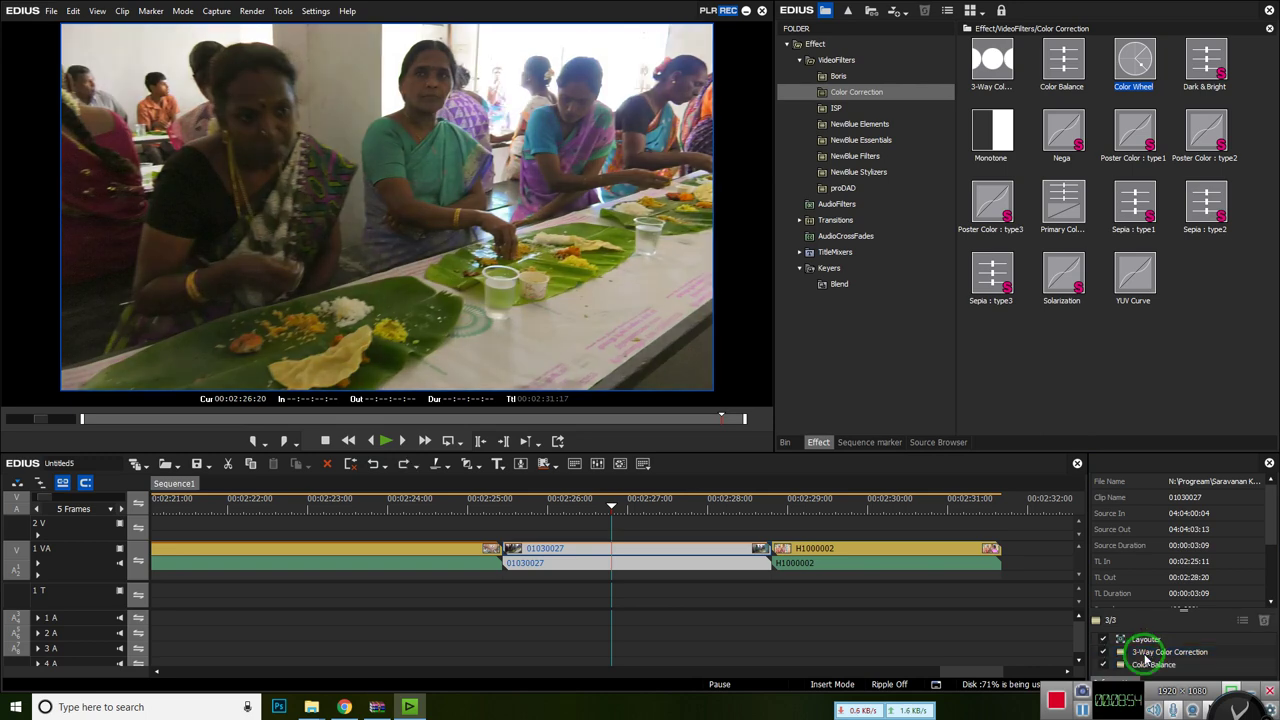
key(ctrl+z)
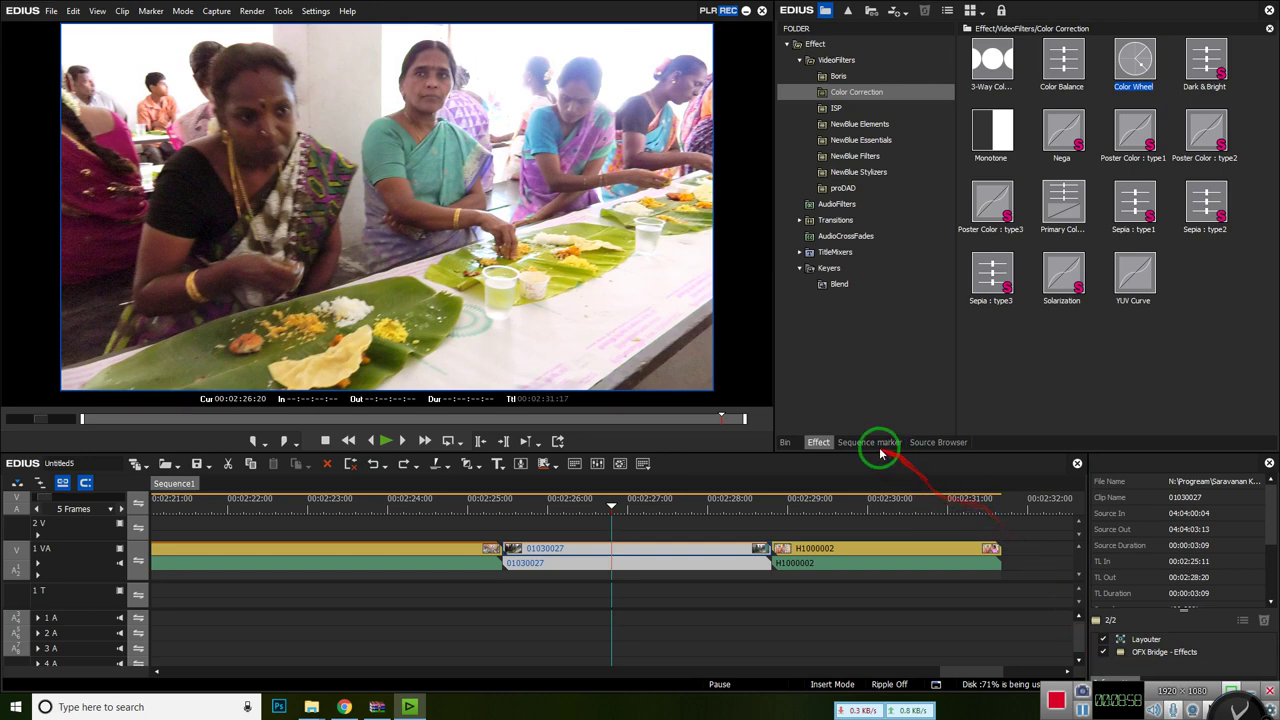
Show the NewBlue Essentials effects and open the OFX Bridge - Effects settings of clip 01030027
click(785, 442)
click(818, 442)
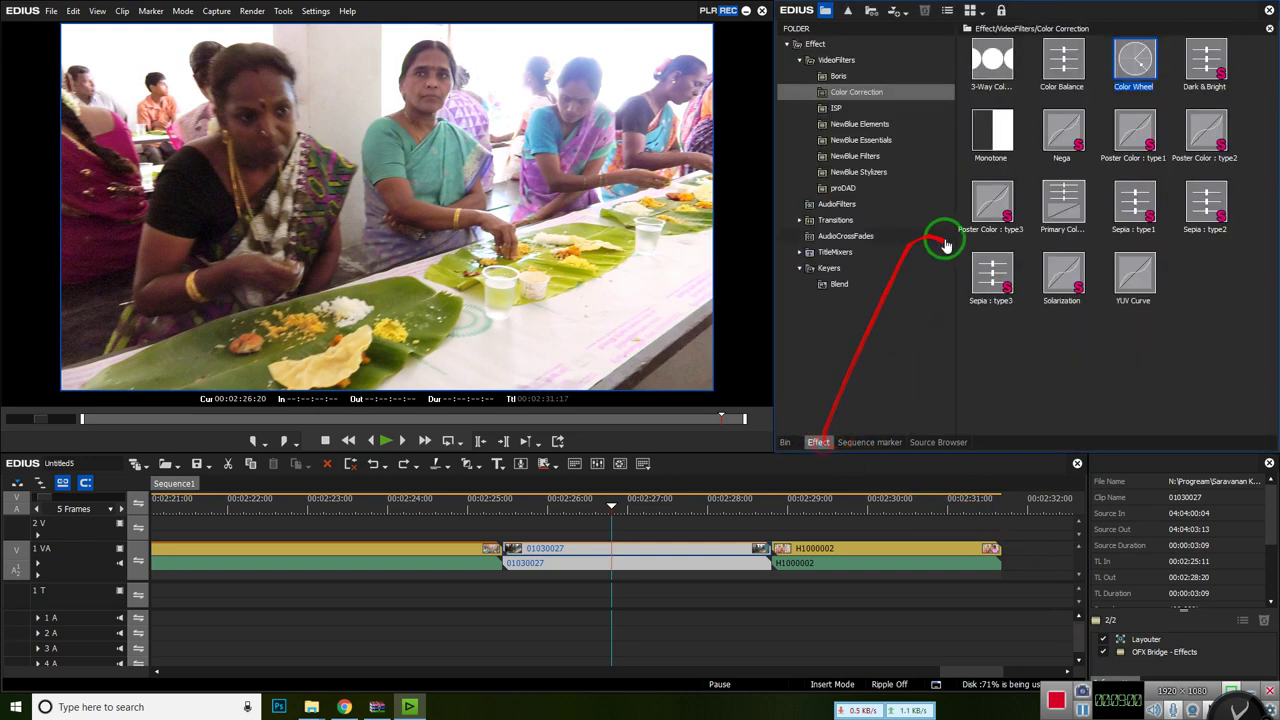
click(882, 138)
click(1046, 75)
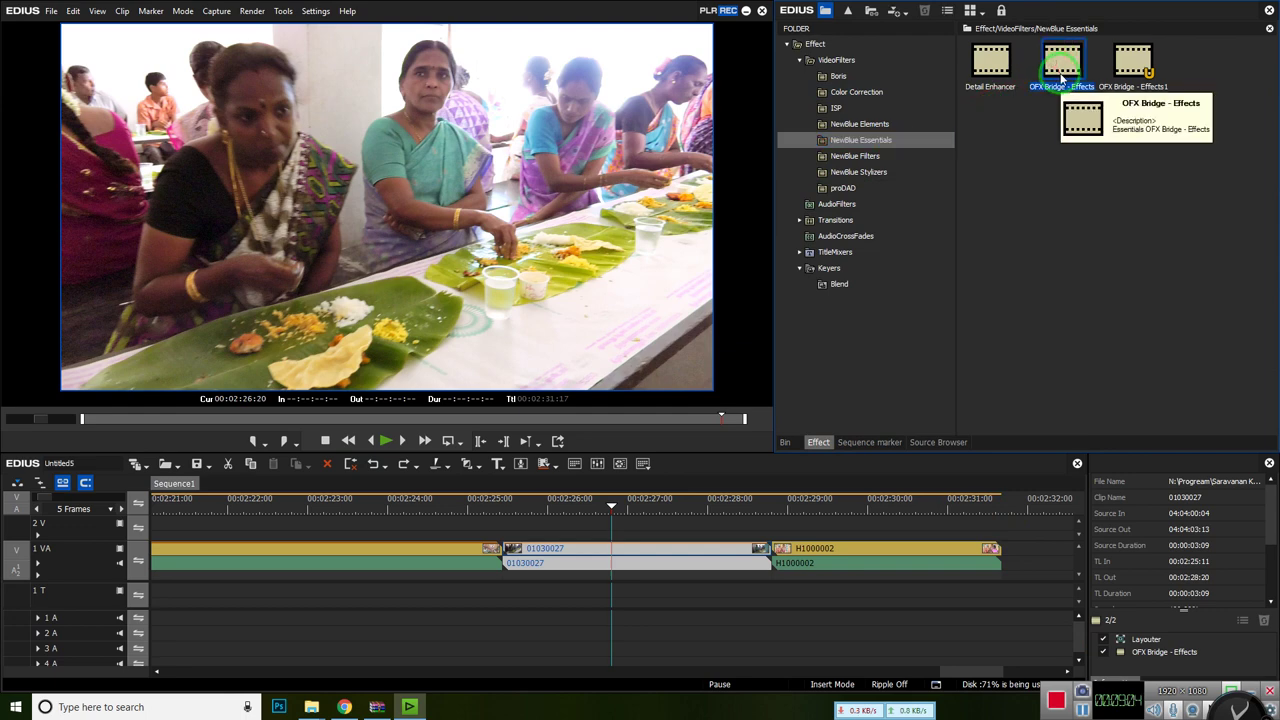
drag(1068, 96, 1178, 662)
double_click(1248, 651)
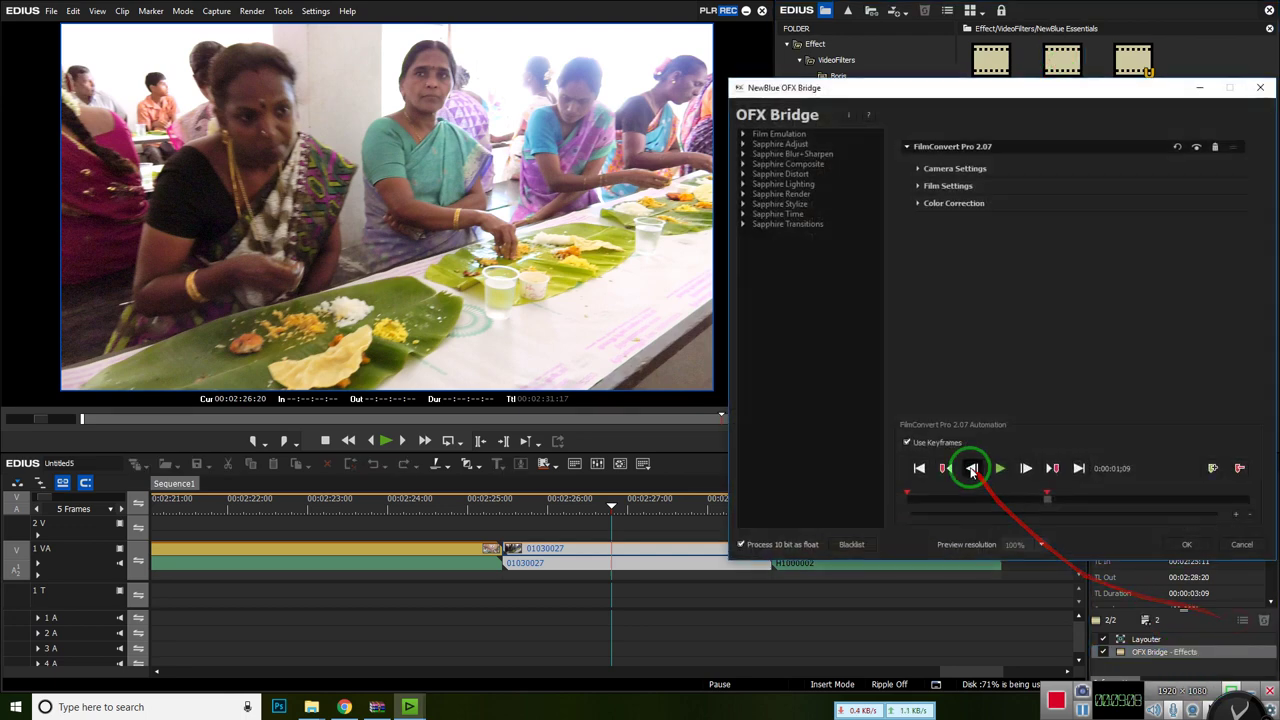
drag(898, 88, 717, 83)
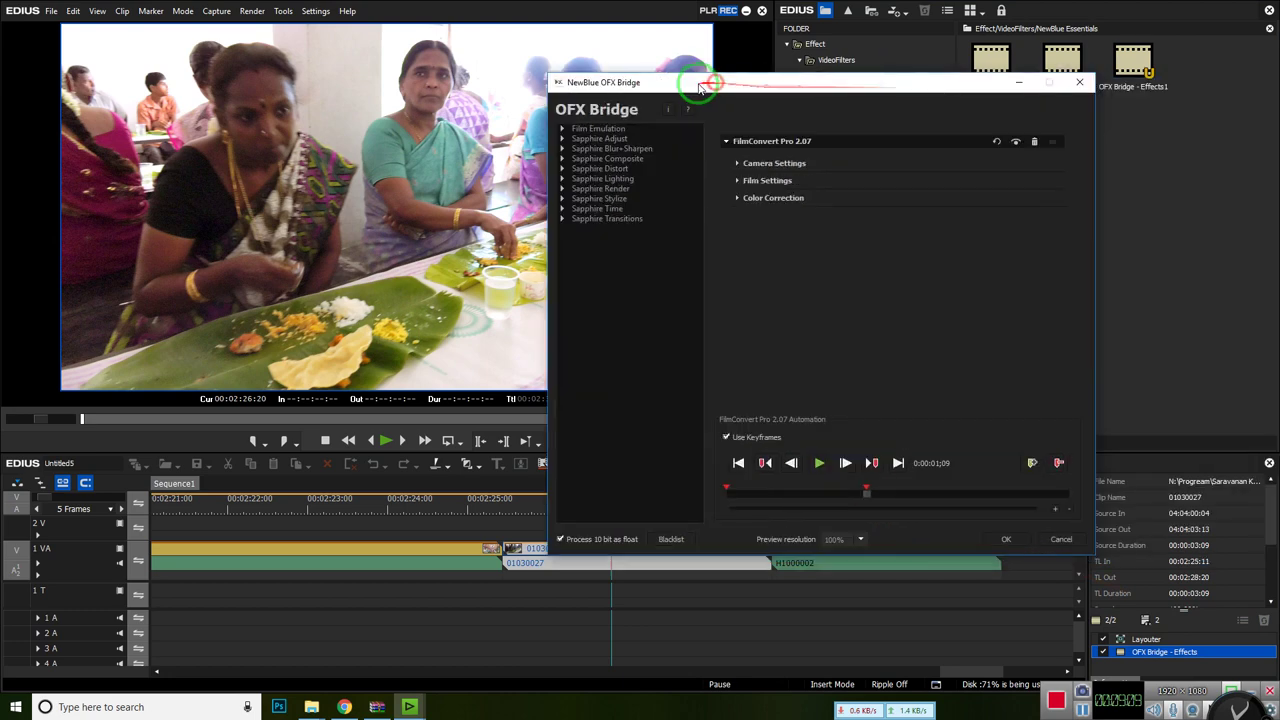
Add S_ChannelSwitcher from Sapphire Adjust to the OFX Bridge and load its Default preset
click(563, 139)
click(644, 150)
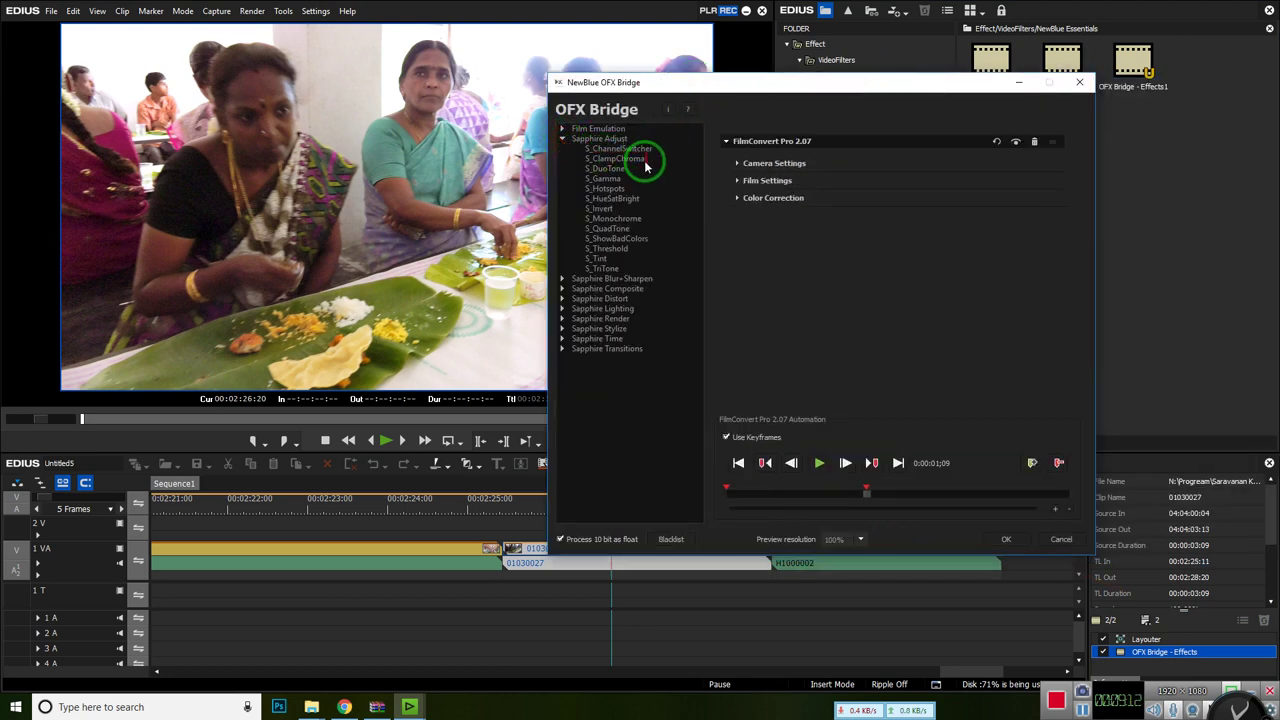
click(637, 149)
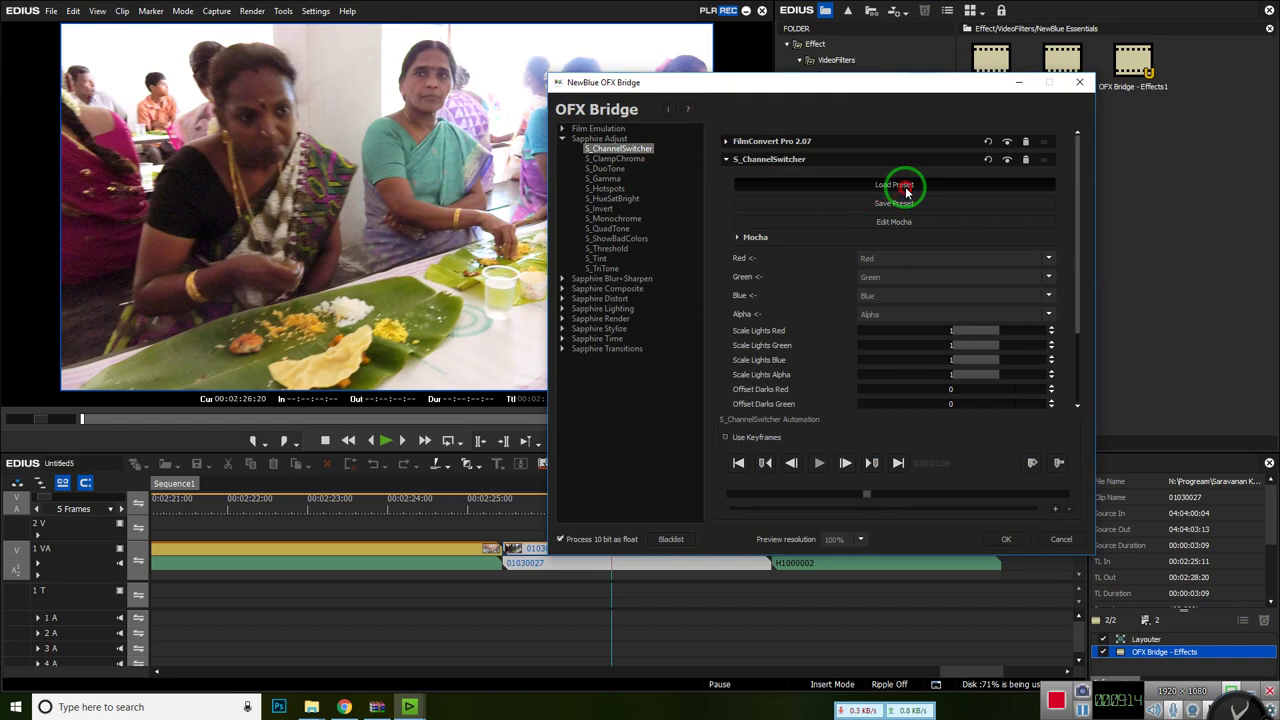
click(907, 191)
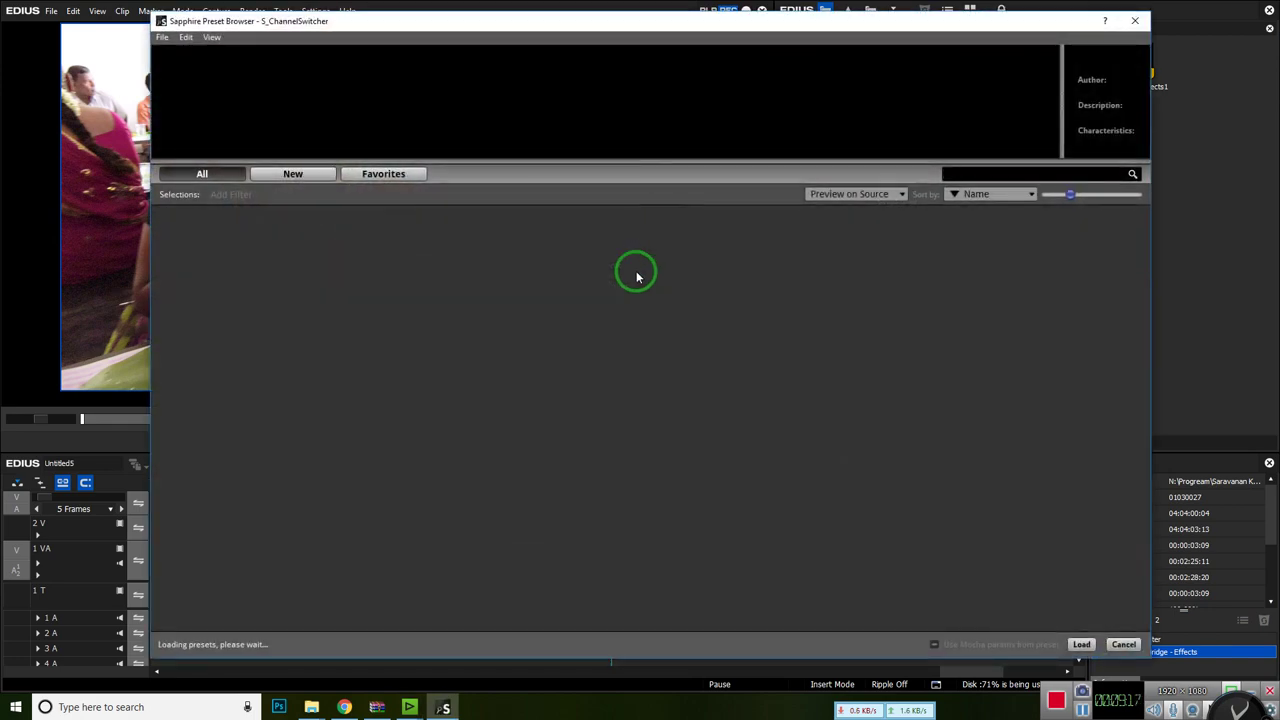
drag(523, 343, 520, 300)
drag(527, 240, 385, 305)
mouse_move(410, 348)
mouse_down()
mouse_move(503, 373)
mouse_move(286, 271)
mouse_move(1043, 334)
mouse_move(267, 260)
mouse_up()
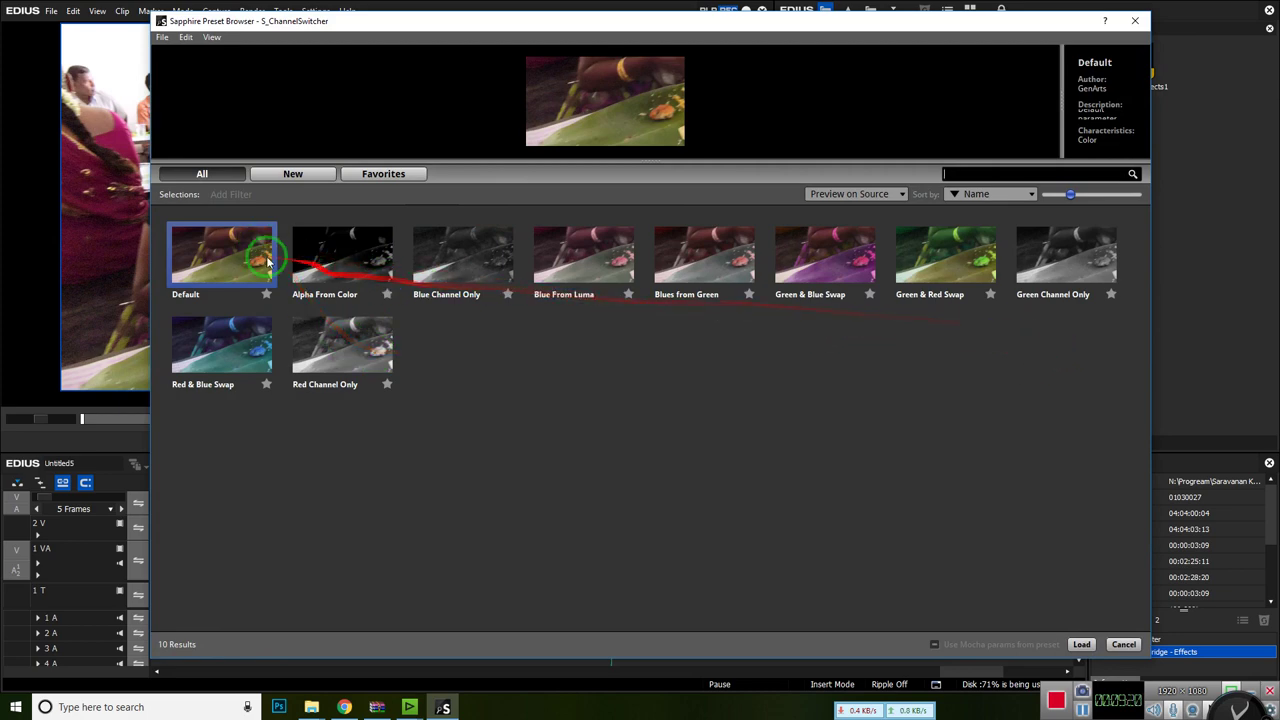
double_click(267, 260)
Try S_ChannelSwitcher with Scale Lights Red 1.063, Green 0.979 and Blue 1.021, and remove the plugin
mouse_move(914, 288)
mouse_down()
mouse_move(786, 286)
mouse_move(891, 229)
mouse_move(885, 270)
mouse_move(1014, 314)
mouse_move(980, 329)
mouse_move(1005, 333)
mouse_move(996, 352)
mouse_up()
scroll(990, 390, down, 3)
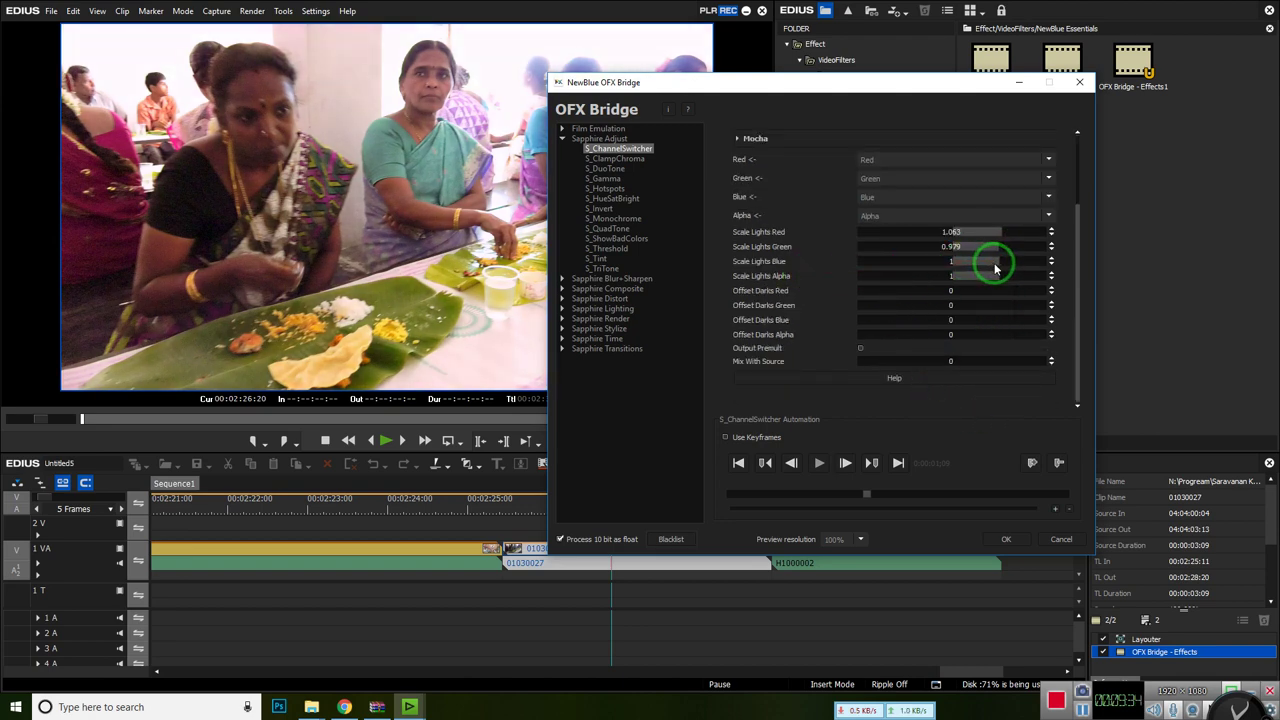
drag(995, 267, 980, 267)
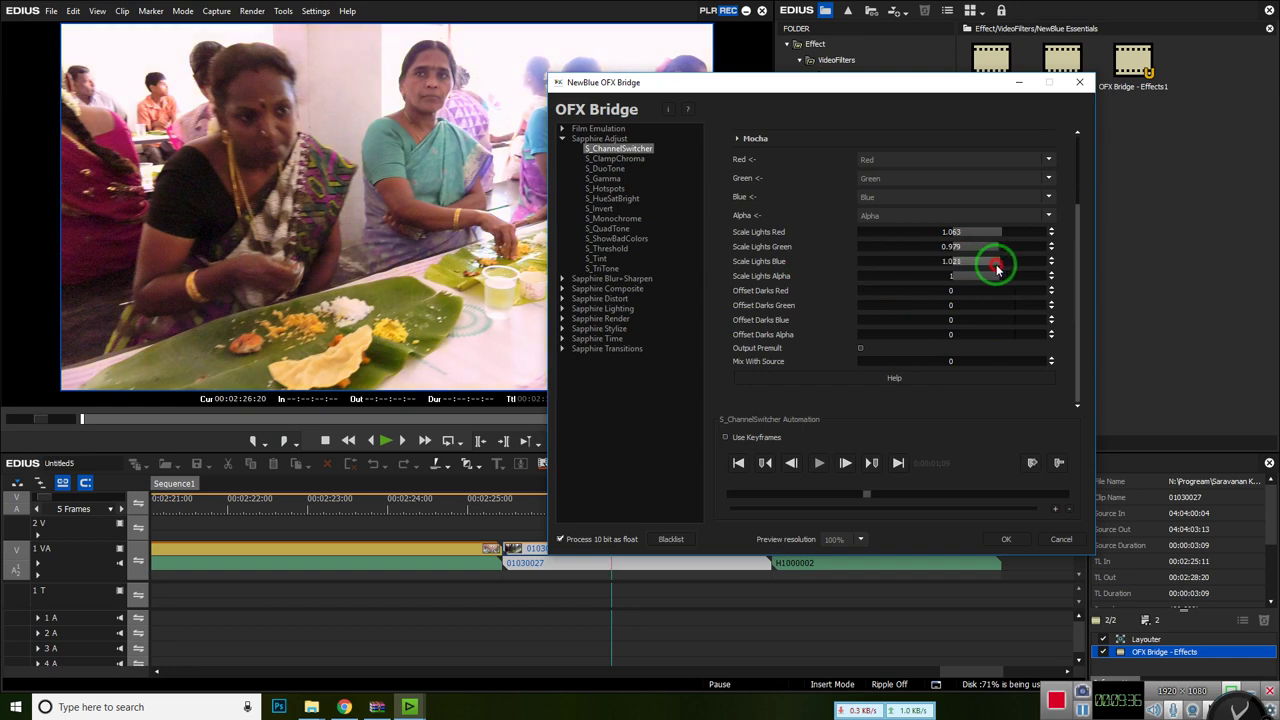
scroll(800, 280, up, 3)
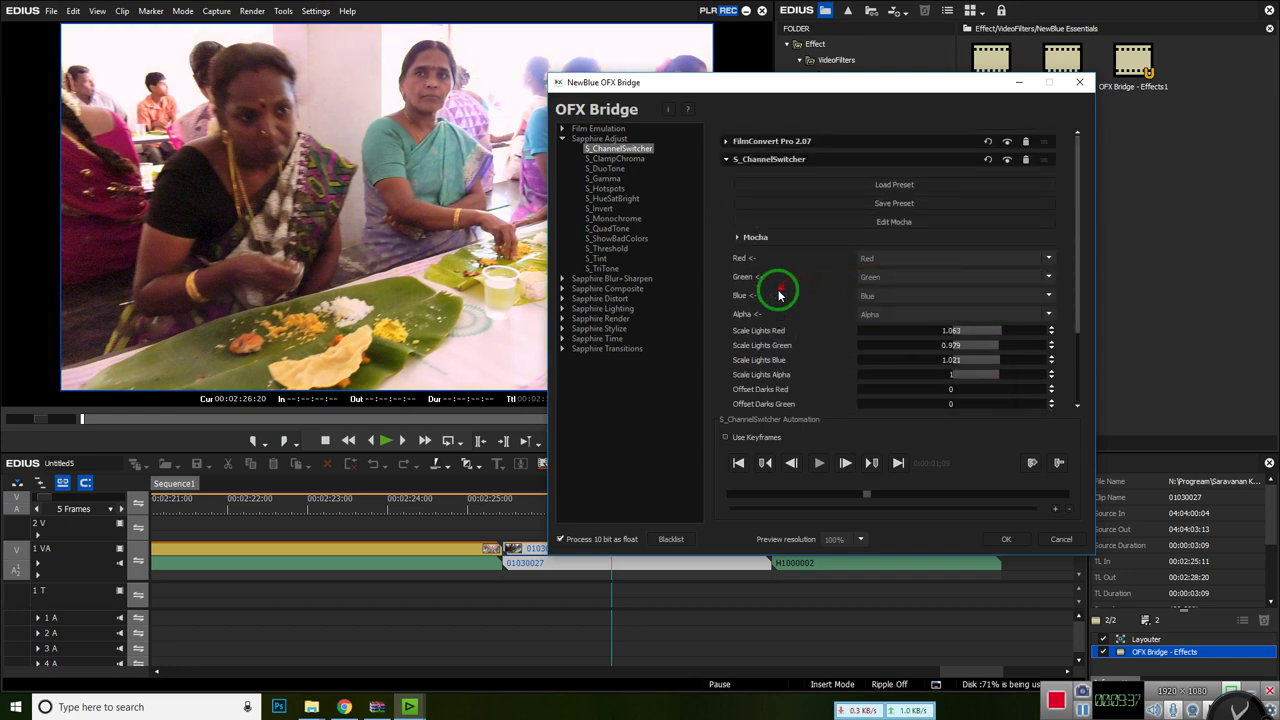
click(1022, 167)
Try S_ClampChroma with Clamp Chroma 0.537 and Scale Chroma 1.082, replace it with S_DuoTone, and remove that too
click(615, 158)
click(940, 256)
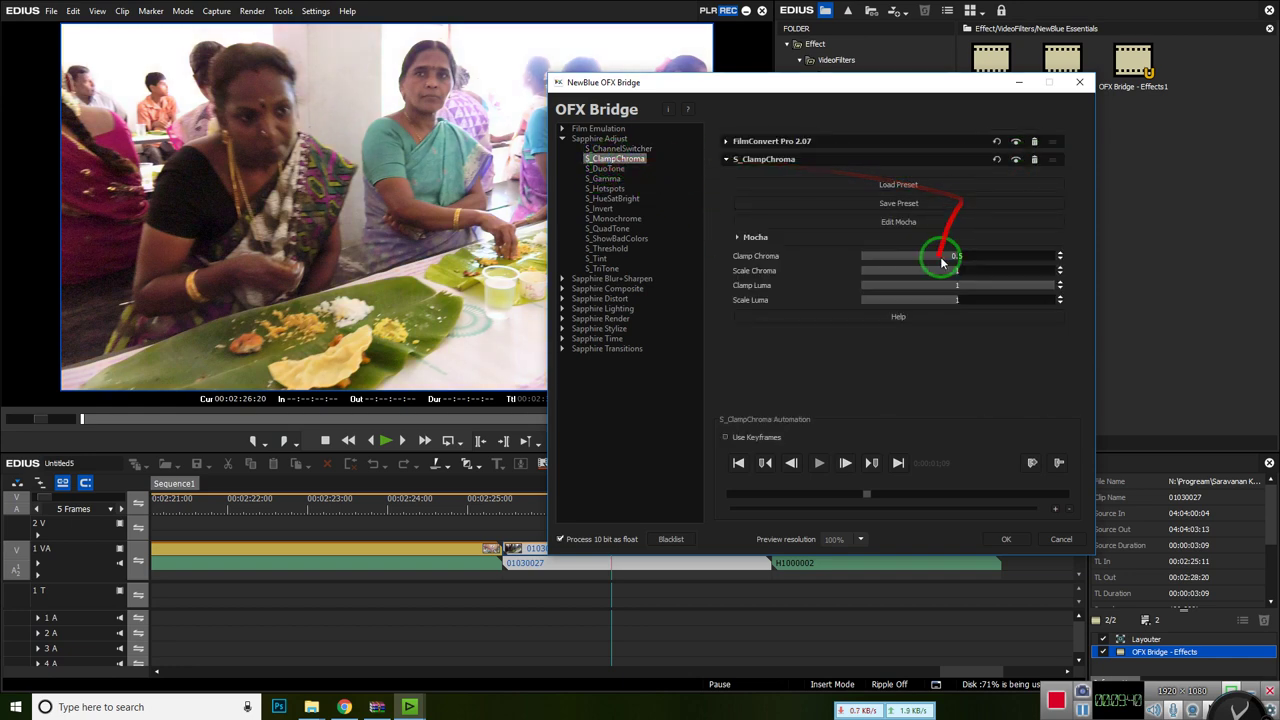
mouse_move(968, 260)
mouse_down()
mouse_move(1023, 271)
mouse_move(950, 259)
mouse_move(1040, 272)
mouse_move(985, 271)
mouse_up()
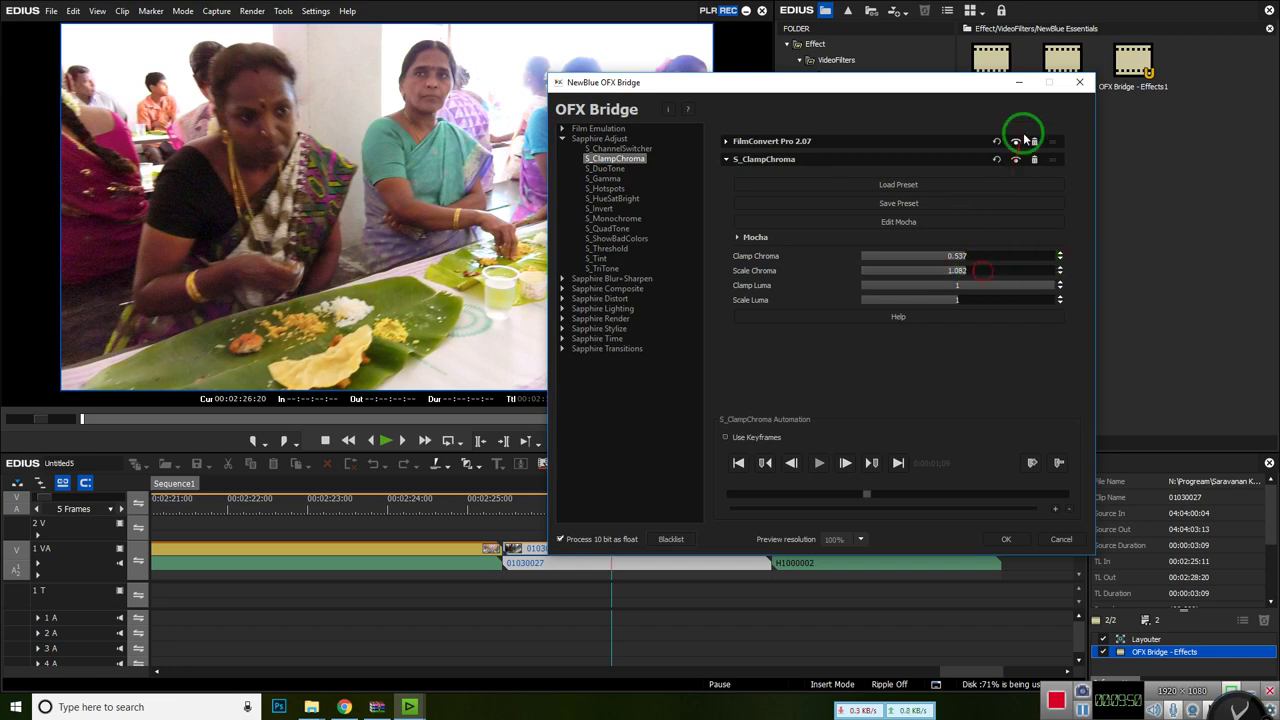
click(1034, 159)
double_click(606, 169)
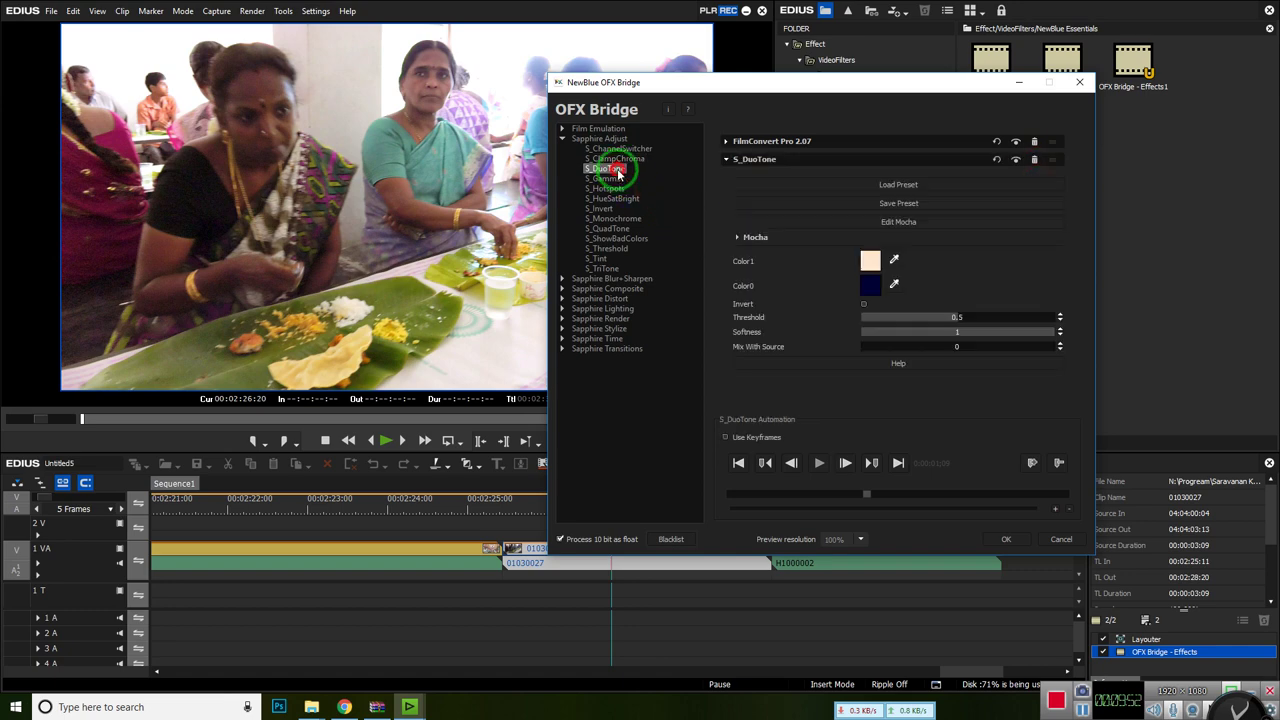
click(1046, 162)
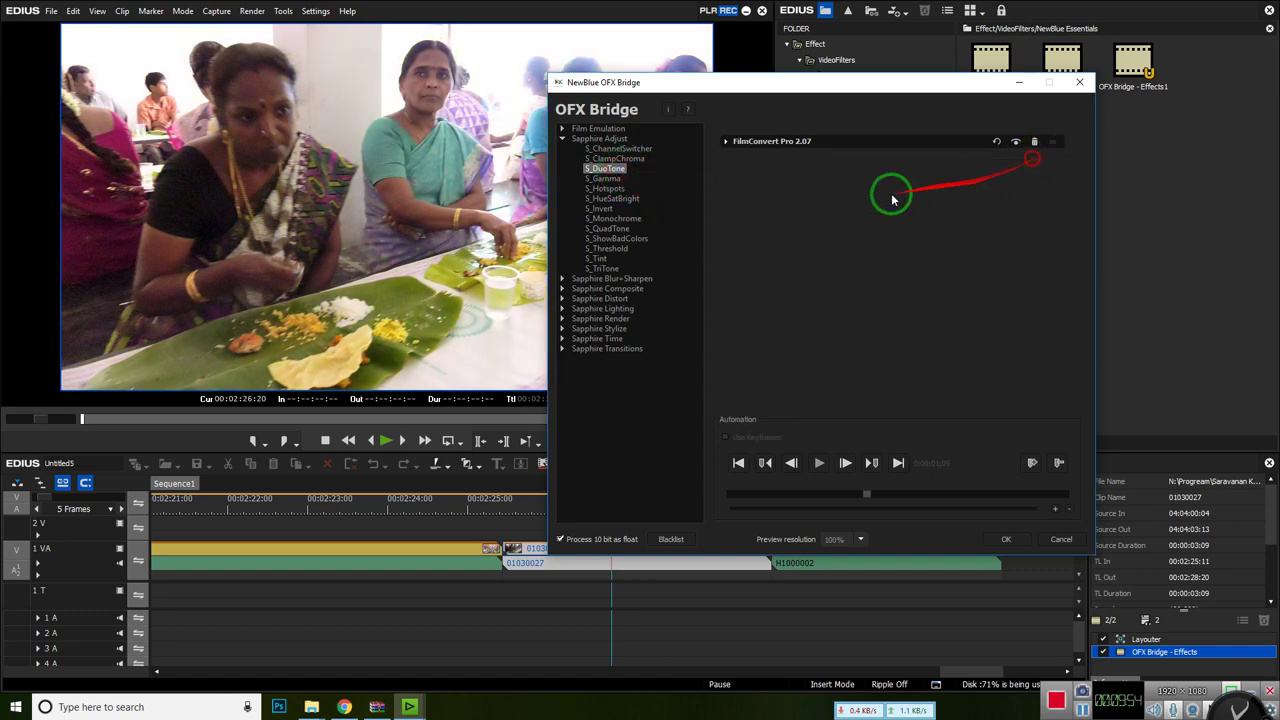
Add S_ChannelSwitcher again, try Alpha as the Green source with Red kept as Red, and remove the plugin
double_click(618, 148)
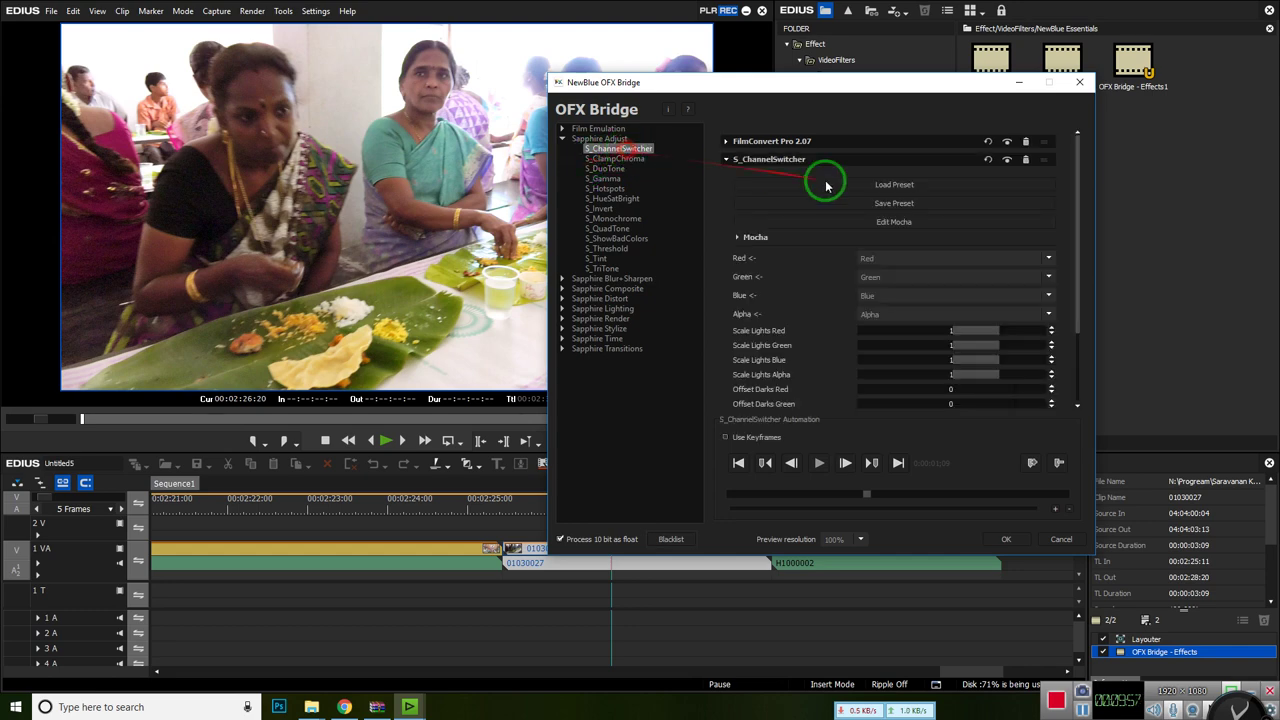
click(951, 290)
scroll(998, 340, down, 1)
scroll(967, 323, up, 1)
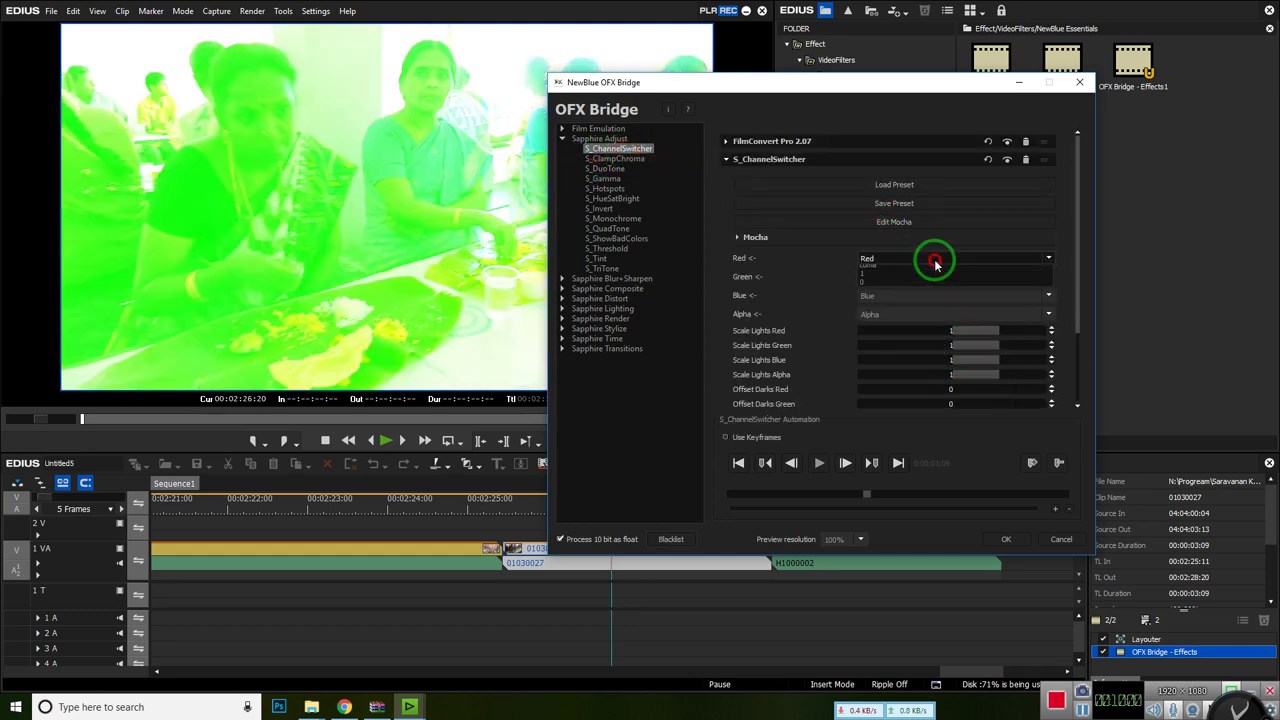
click(932, 259)
click(917, 283)
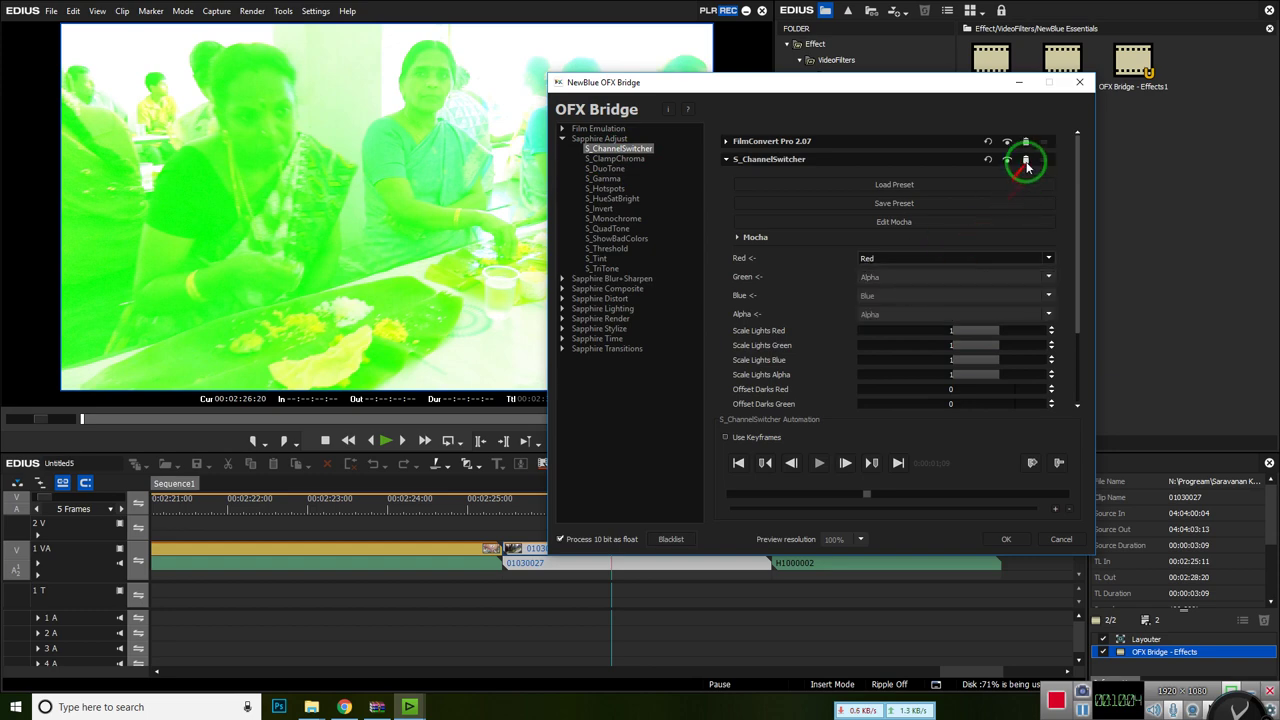
click(1025, 159)
Remove FilmConvert Pro 2.07 from the OFX Bridge, cancel the bridge changes, and check the clip's OFX Bridge - Effects filter
click(1034, 142)
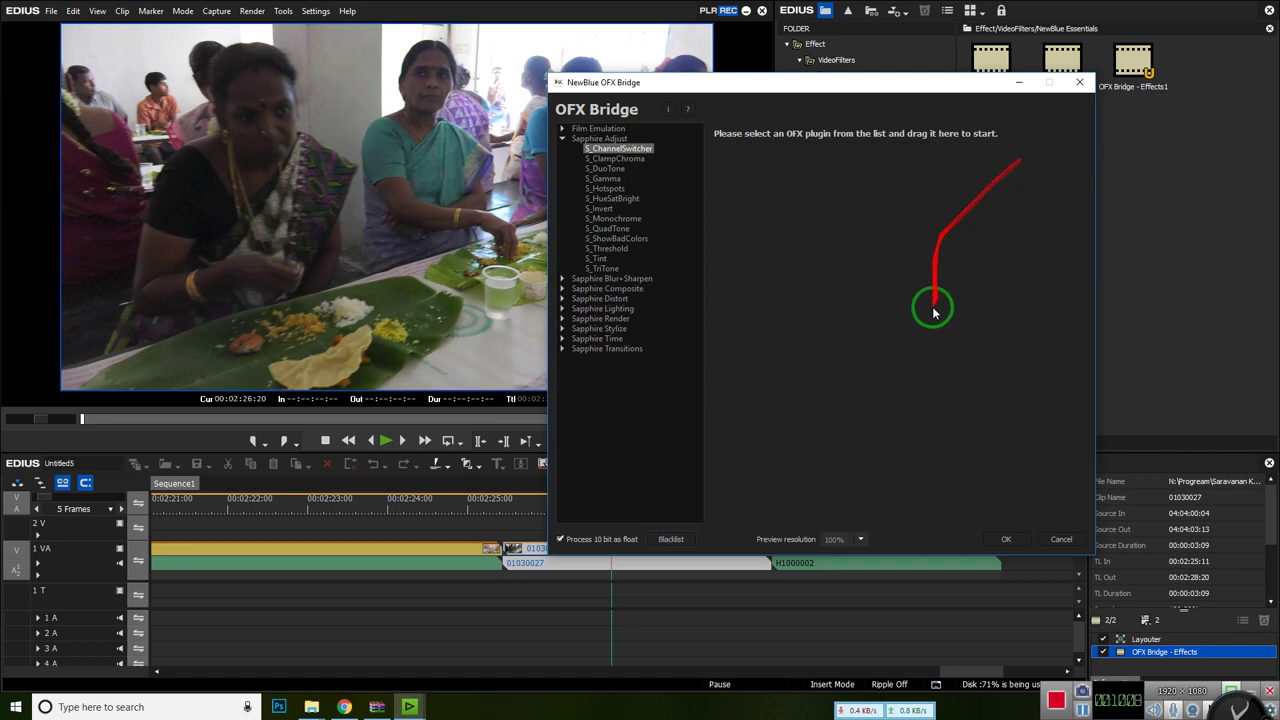
click(1061, 539)
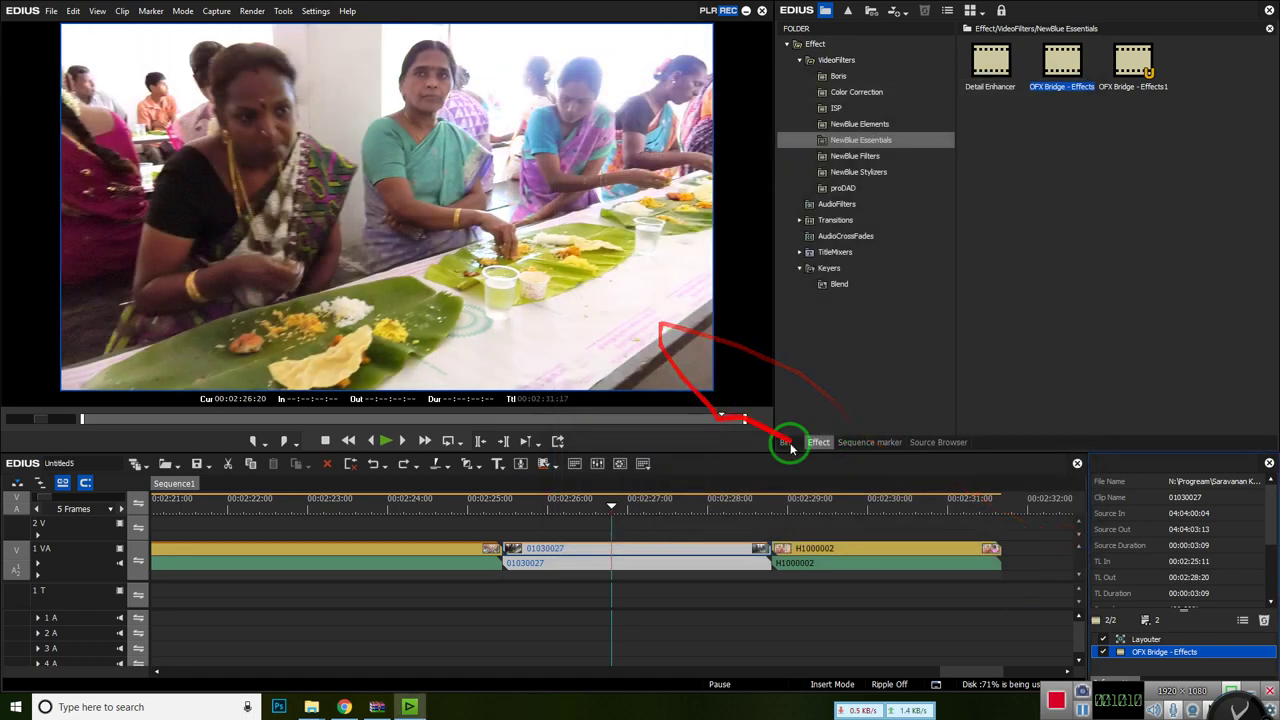
click(1104, 651)
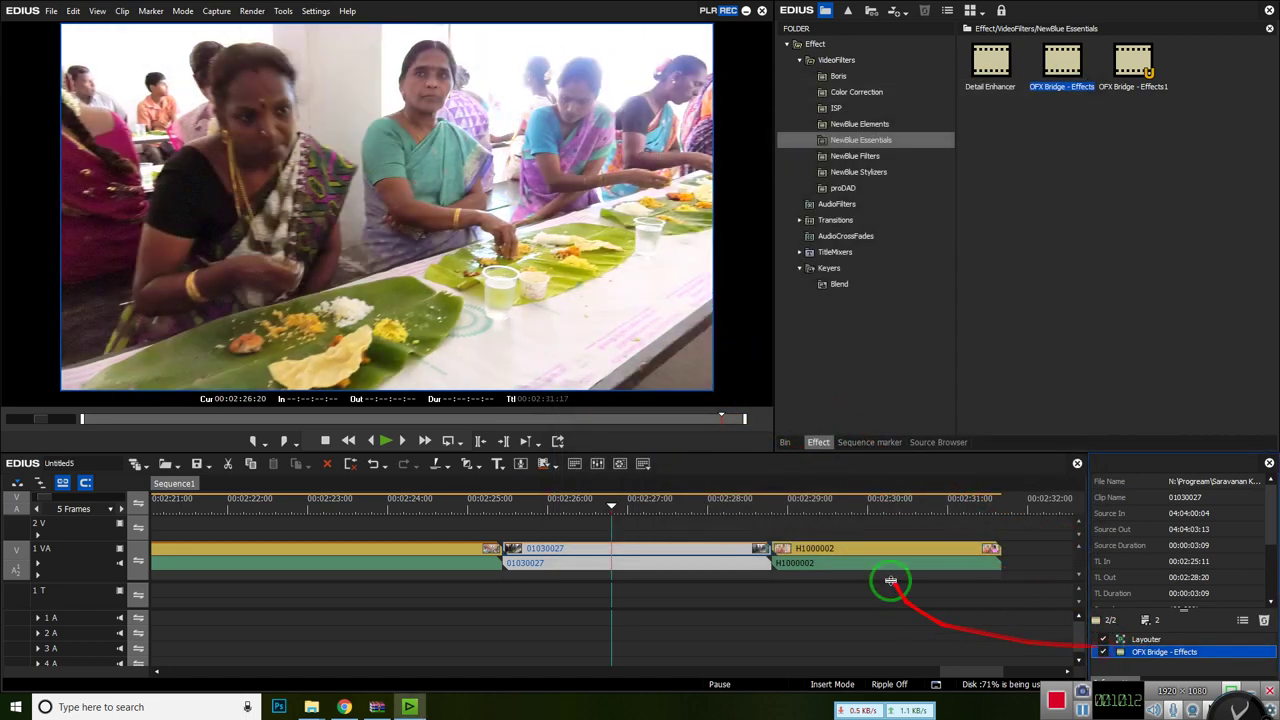
Apply the OFX Bridge - Effects filter to clip H1000002 and place the playhead at 00:02:30:08
click(880, 508)
click(900, 548)
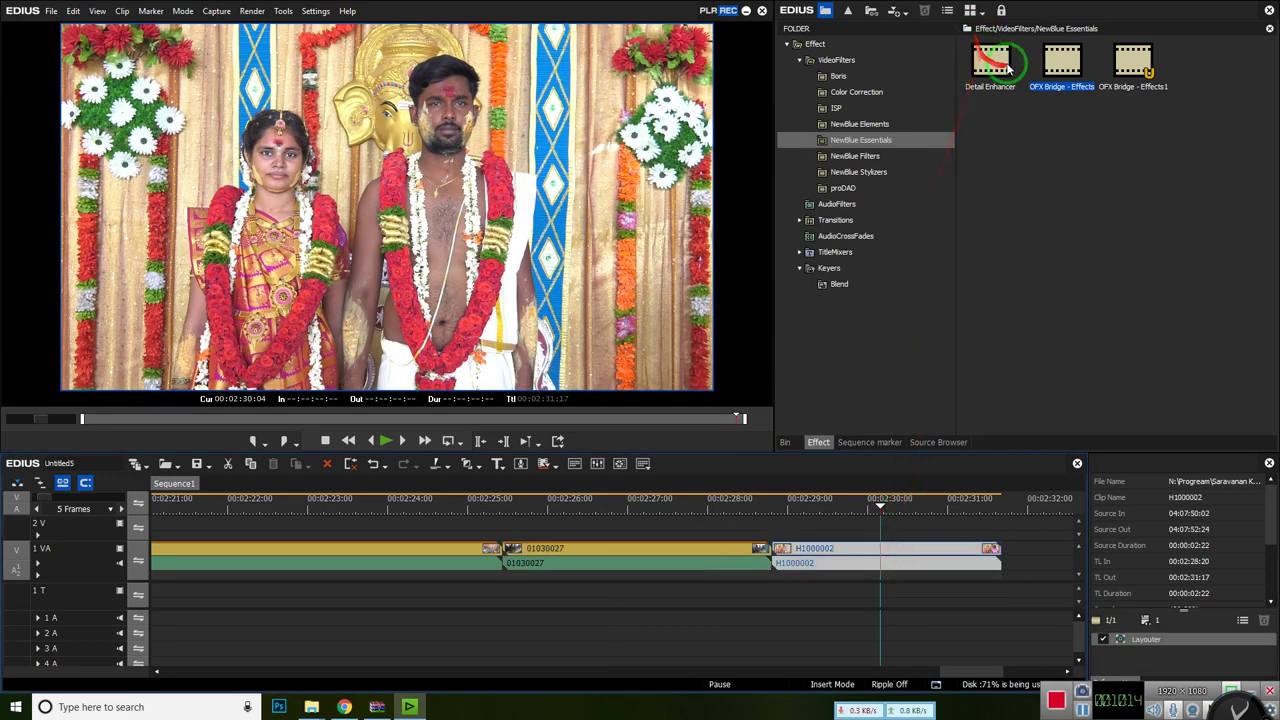
drag(1062, 62, 903, 543)
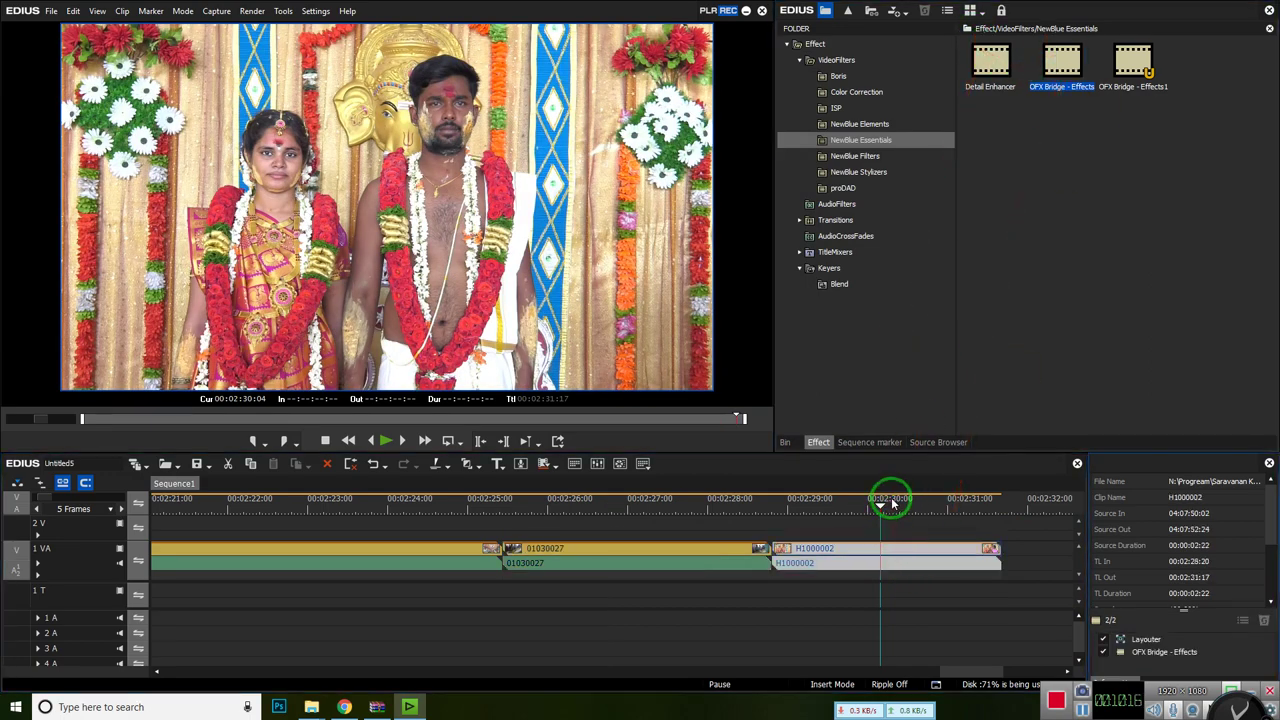
click(893, 503)
Open the OFX Bridge settings of clip H1000002 and add FilmConvert Pro 2.07 from Film Emulation
double_click(1140, 651)
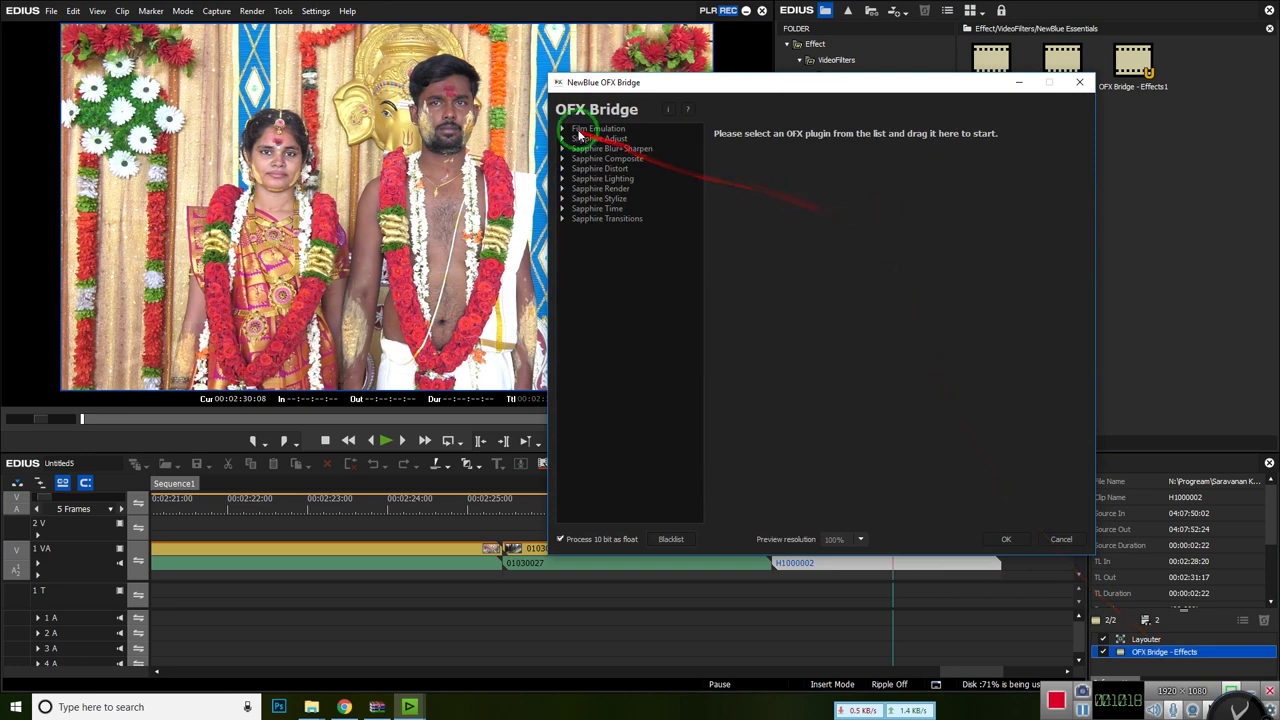
click(579, 131)
drag(605, 139, 820, 143)
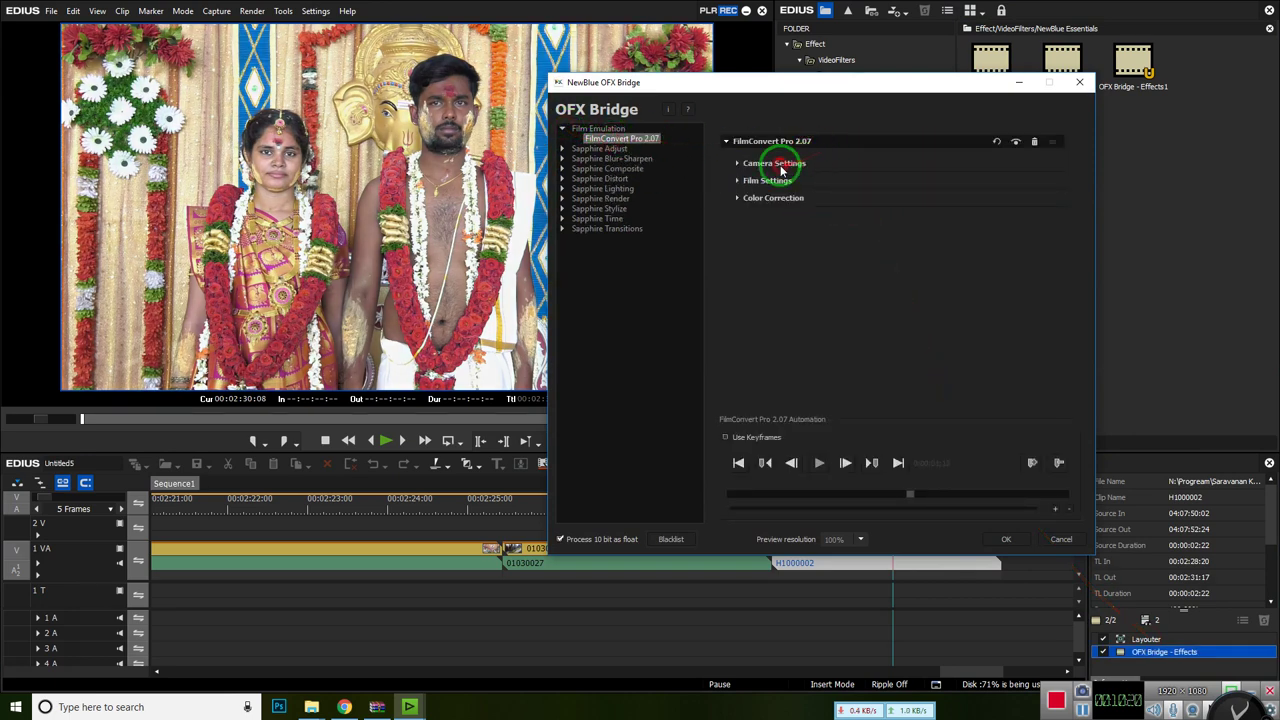
Open FilmConvert's Camera Chooser from the camera settings and try the Nikon D7000 with the Standard profile
click(777, 164)
click(894, 189)
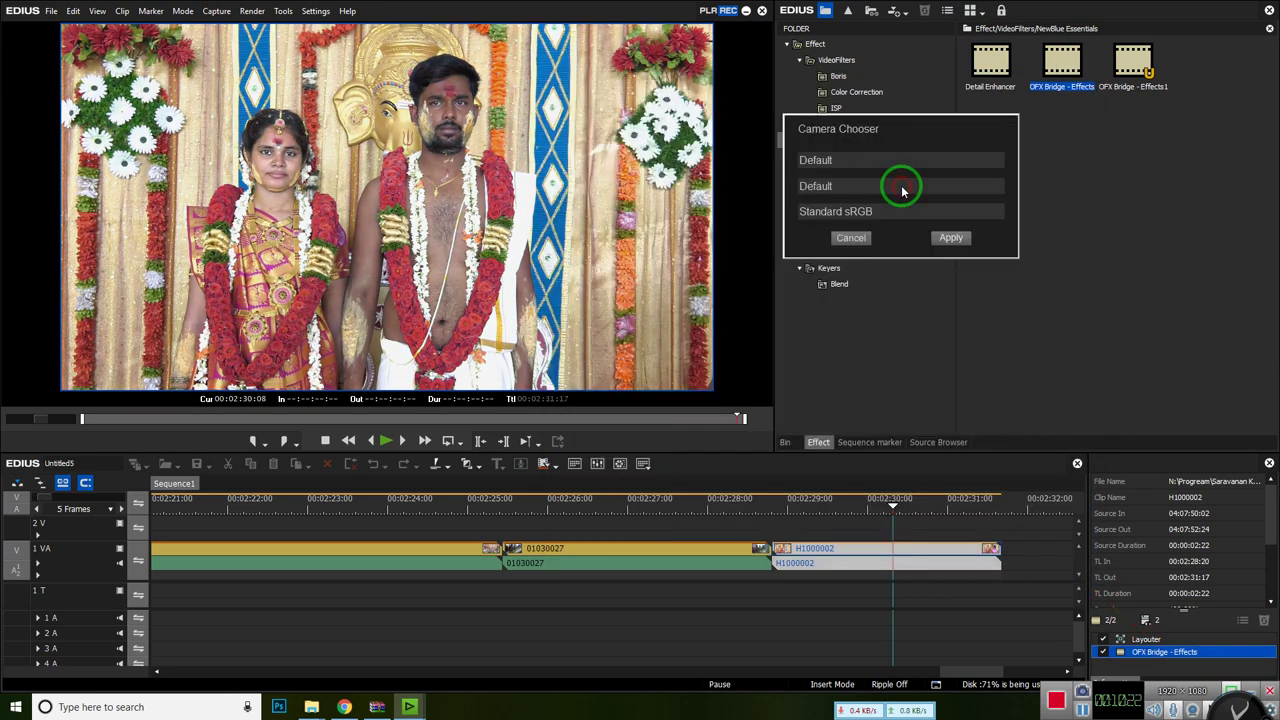
click(848, 160)
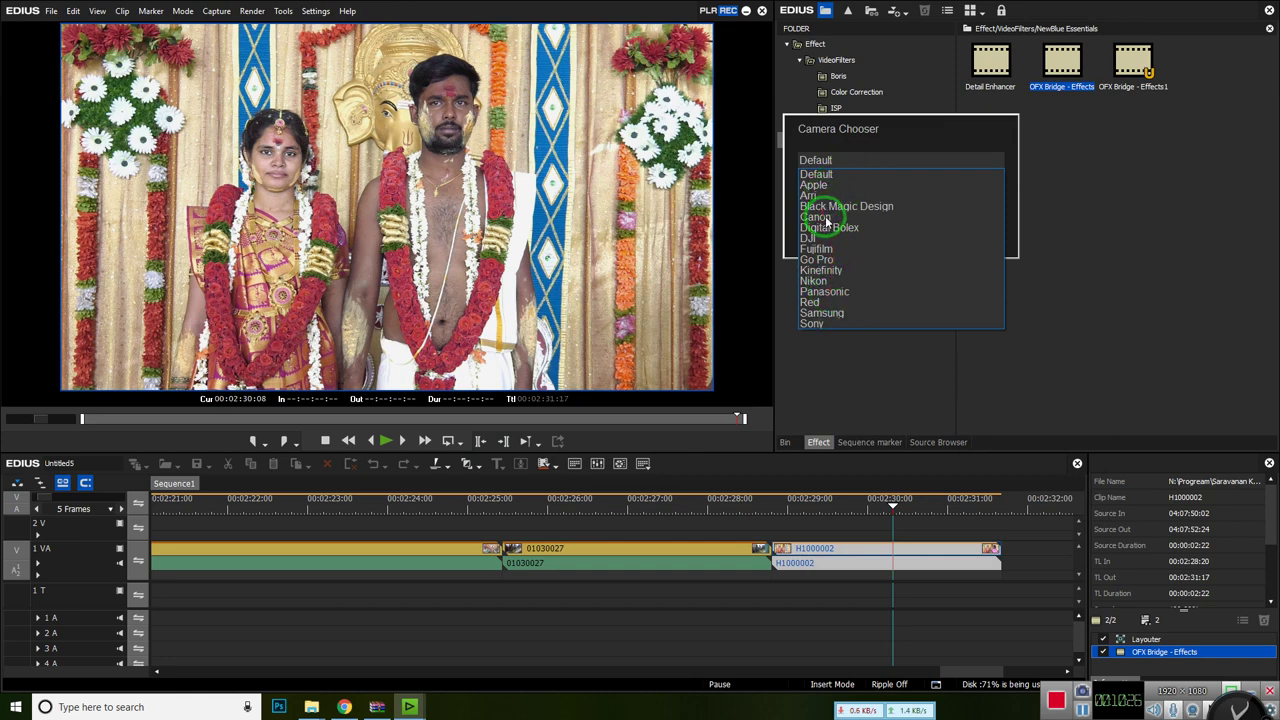
click(830, 280)
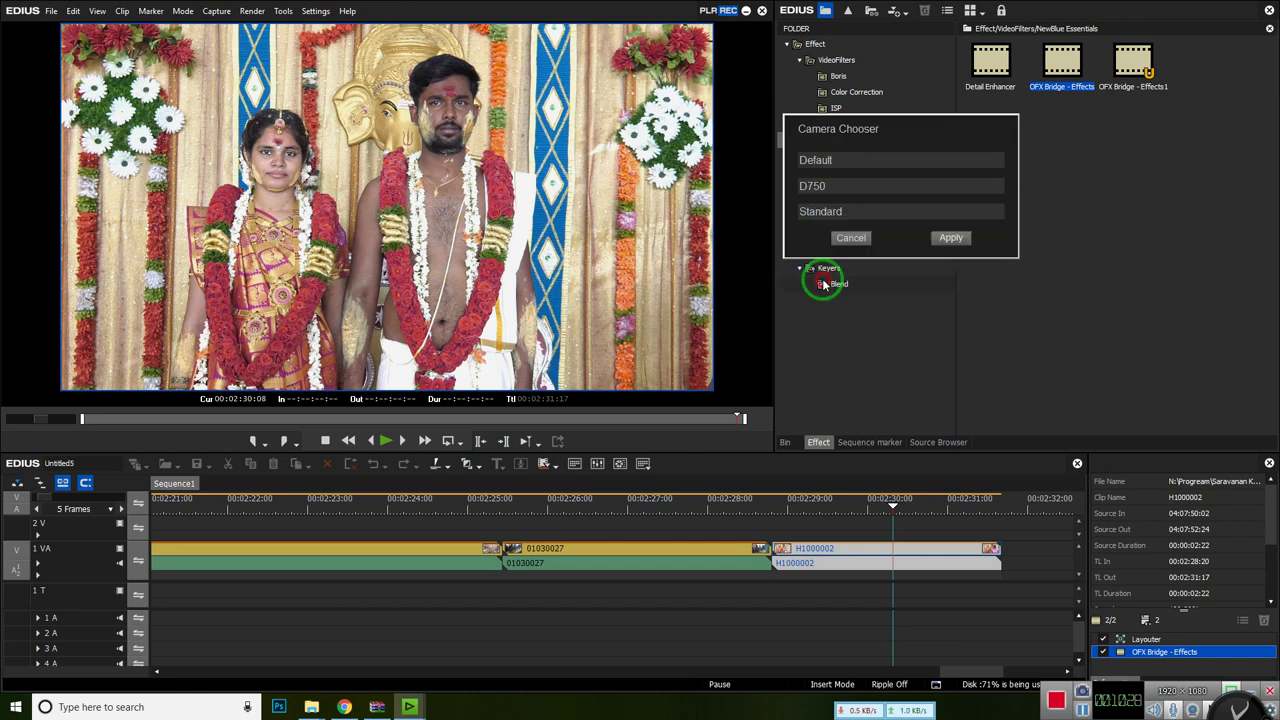
click(846, 190)
click(820, 212)
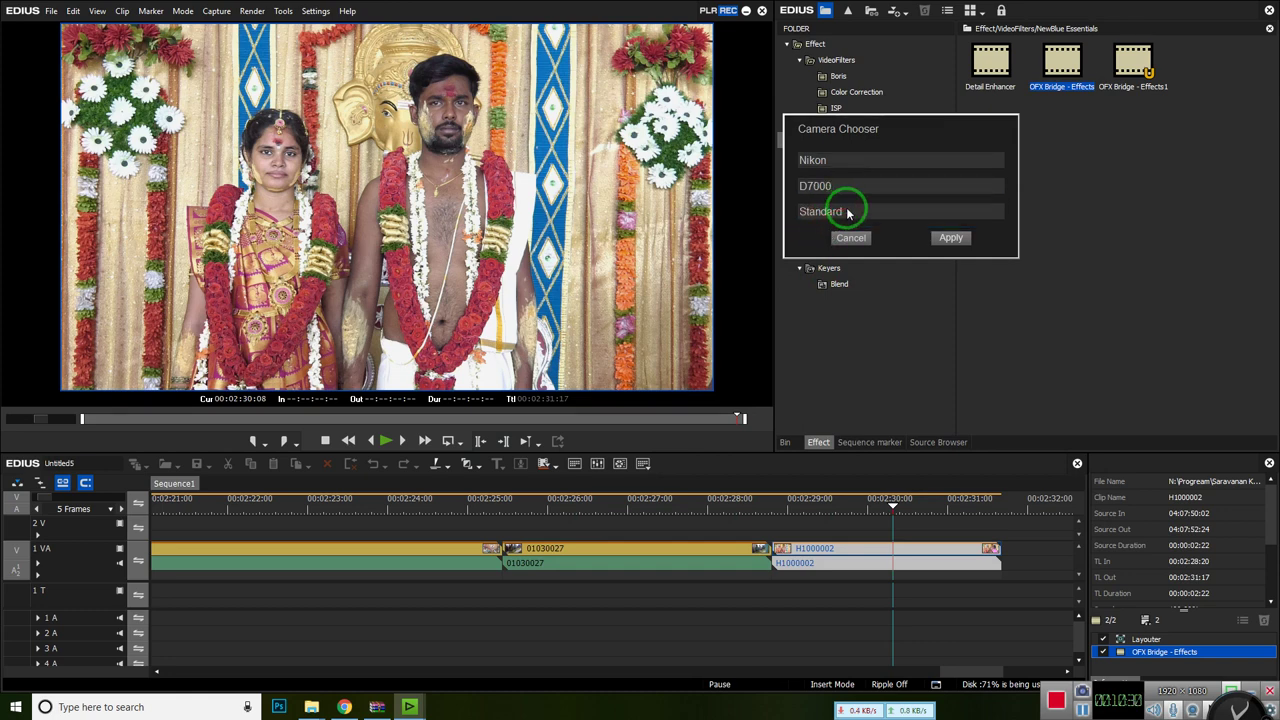
Try the DJI Phantom 4 Pro with the D-CineLike profile in the Camera Chooser
click(866, 160)
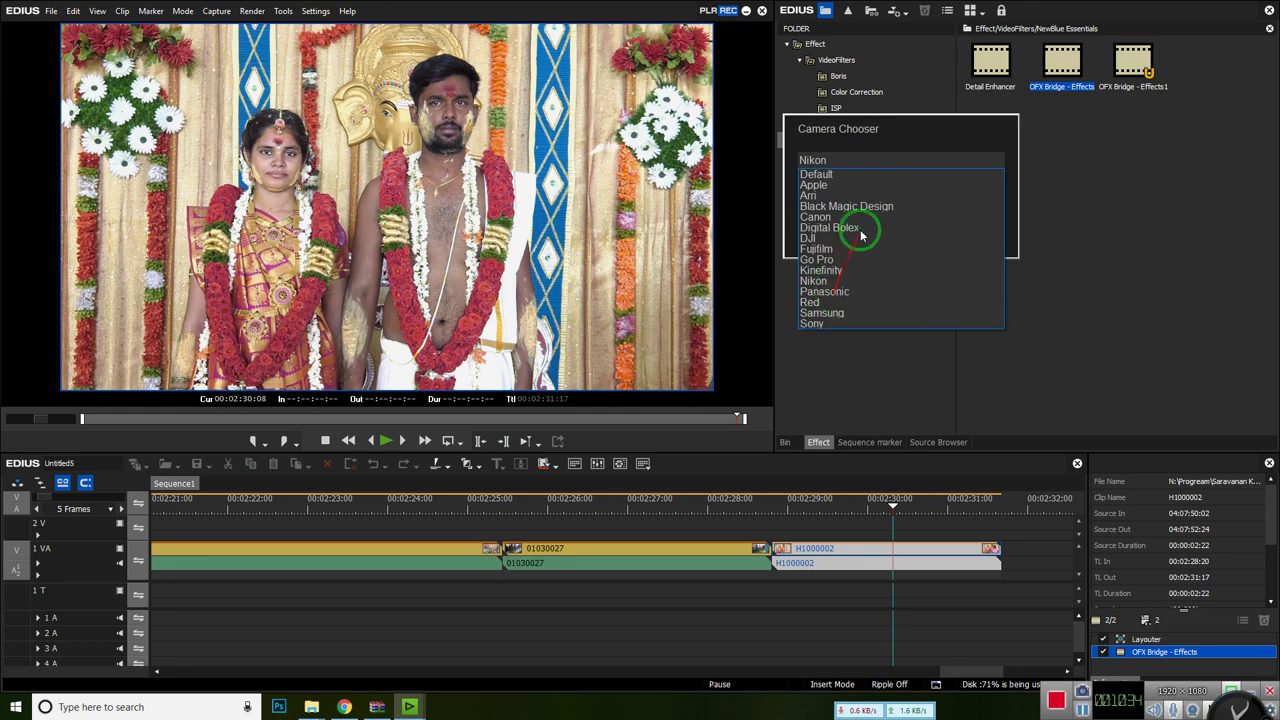
click(808, 238)
click(850, 192)
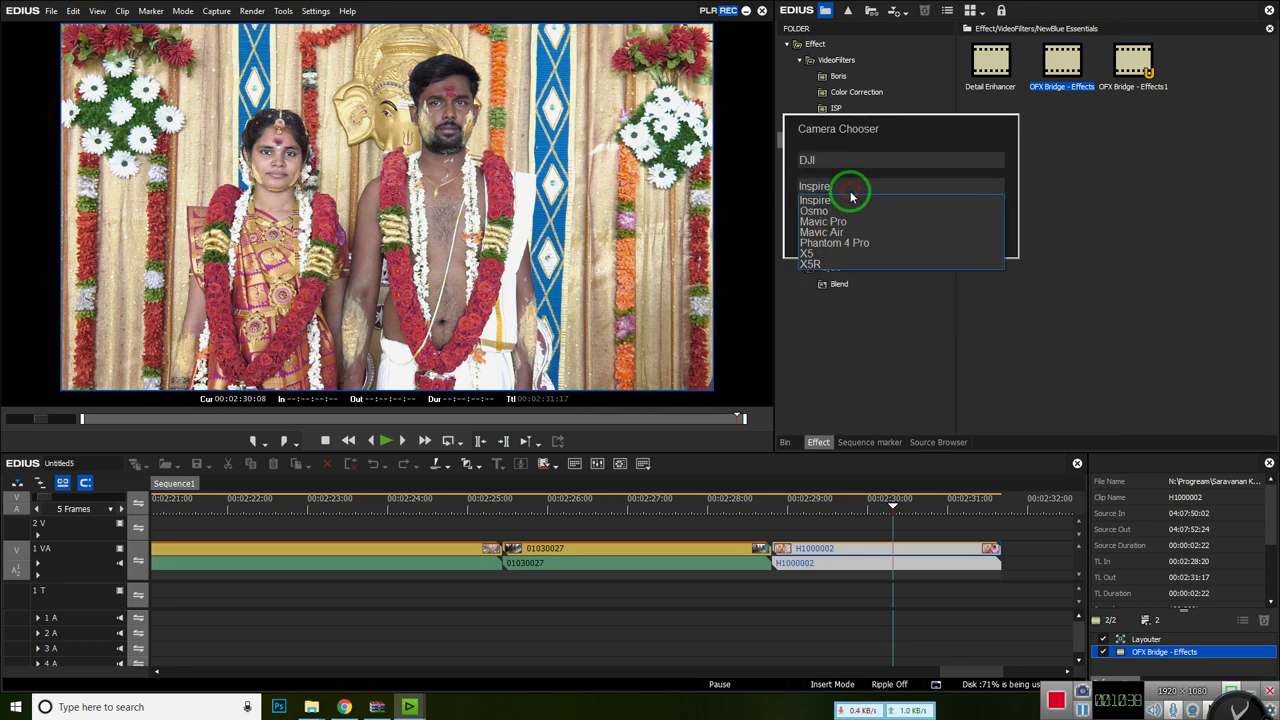
click(851, 244)
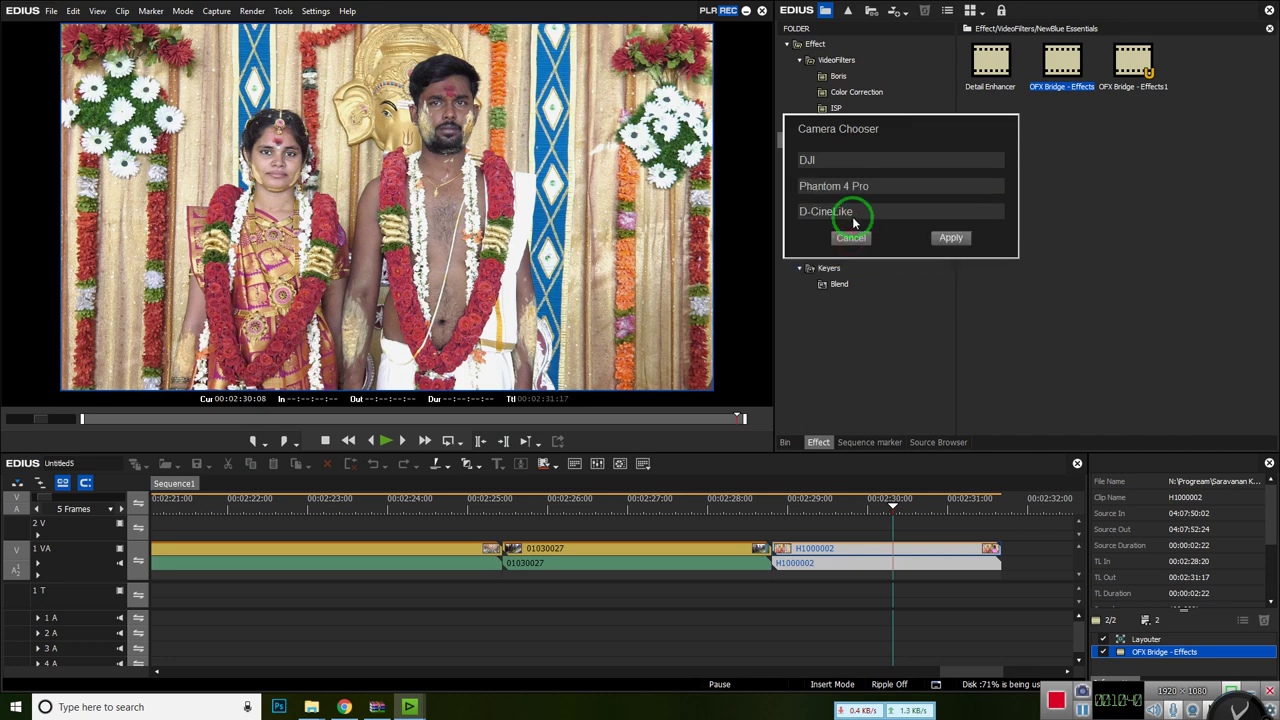
click(860, 214)
click(862, 216)
Set the camera to Panasonic DVX200 with the Scene4 profile and apply it to the clip
click(866, 161)
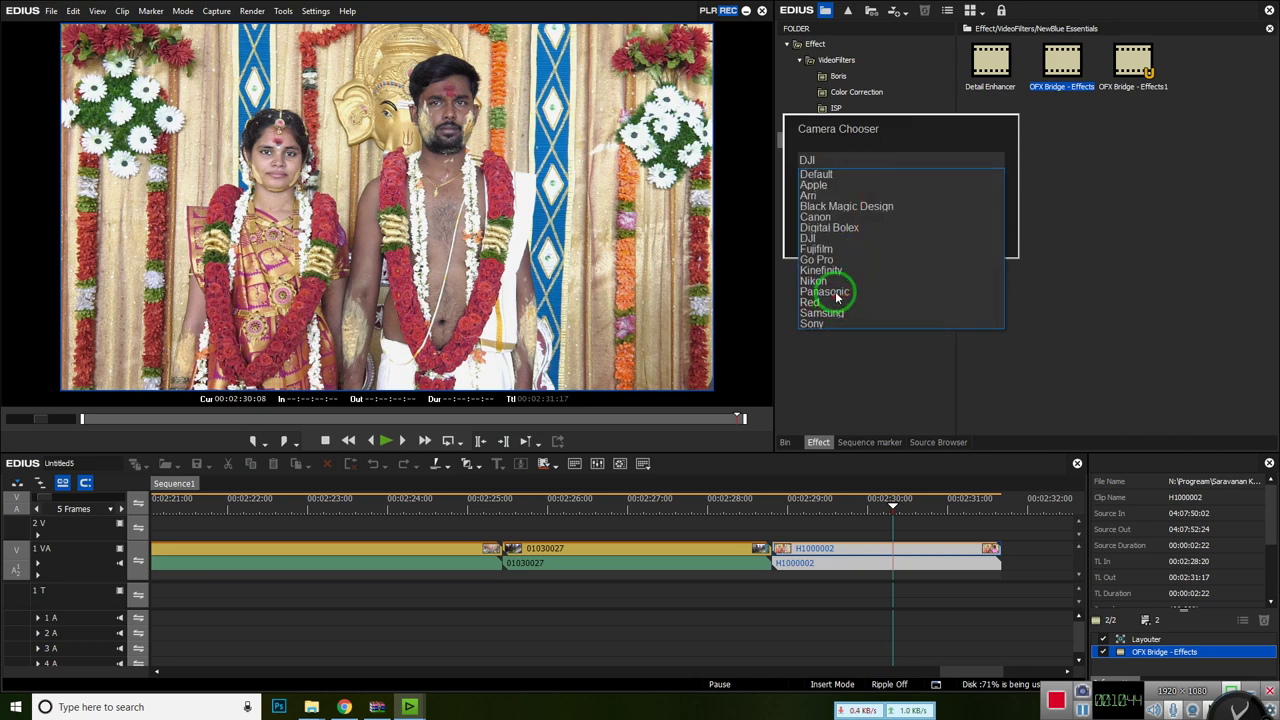
click(838, 292)
click(855, 212)
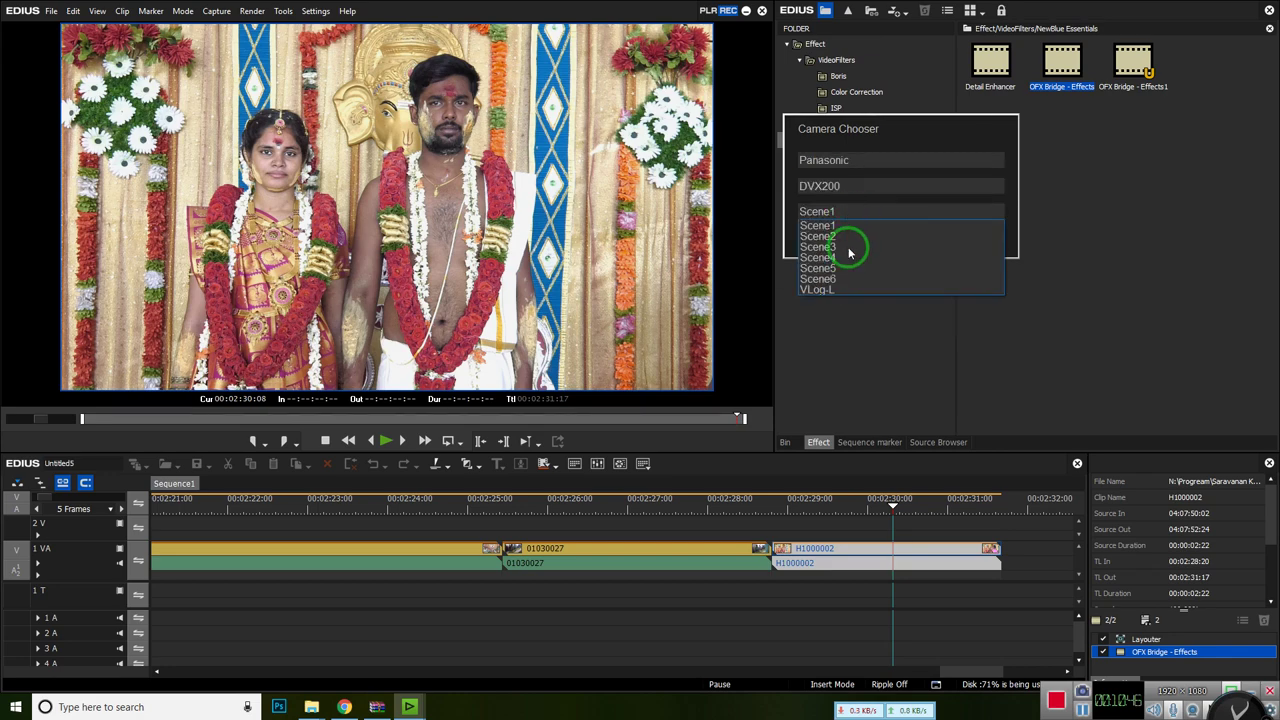
click(836, 258)
click(958, 236)
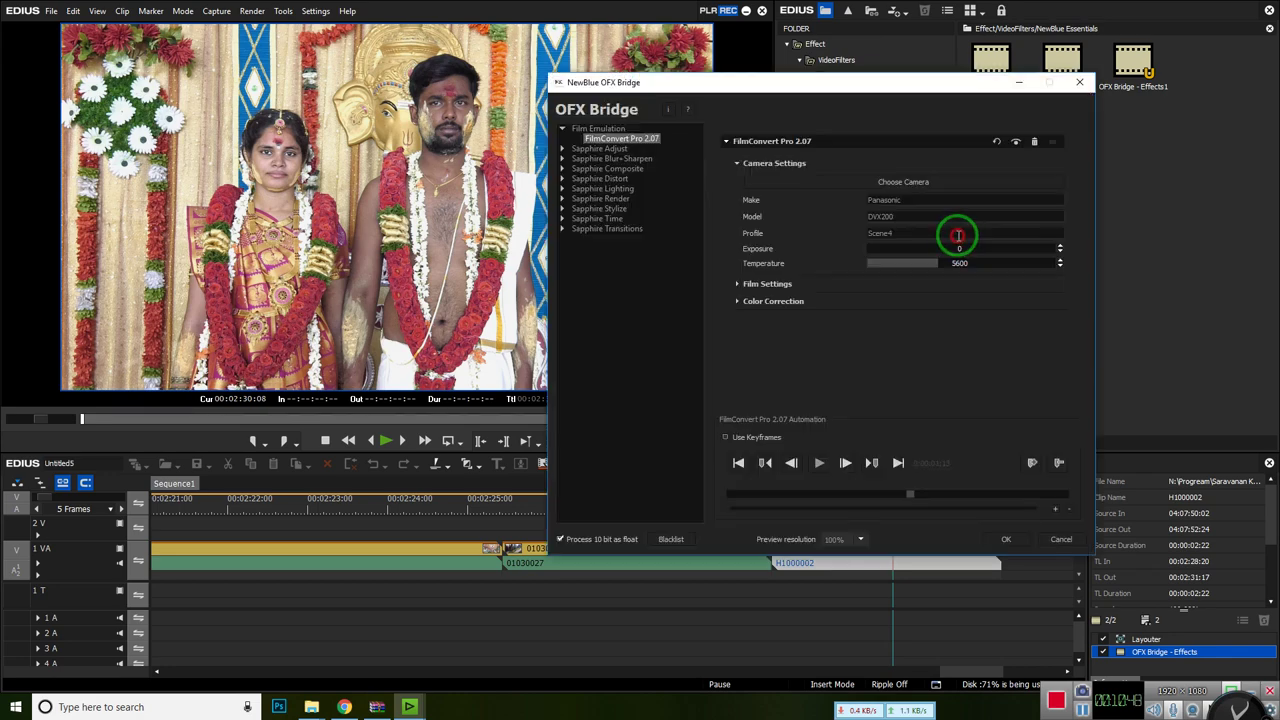
Try the DVX200 camera profiles Scene1 and Scene2 on the clip, applying each in turn
click(903, 182)
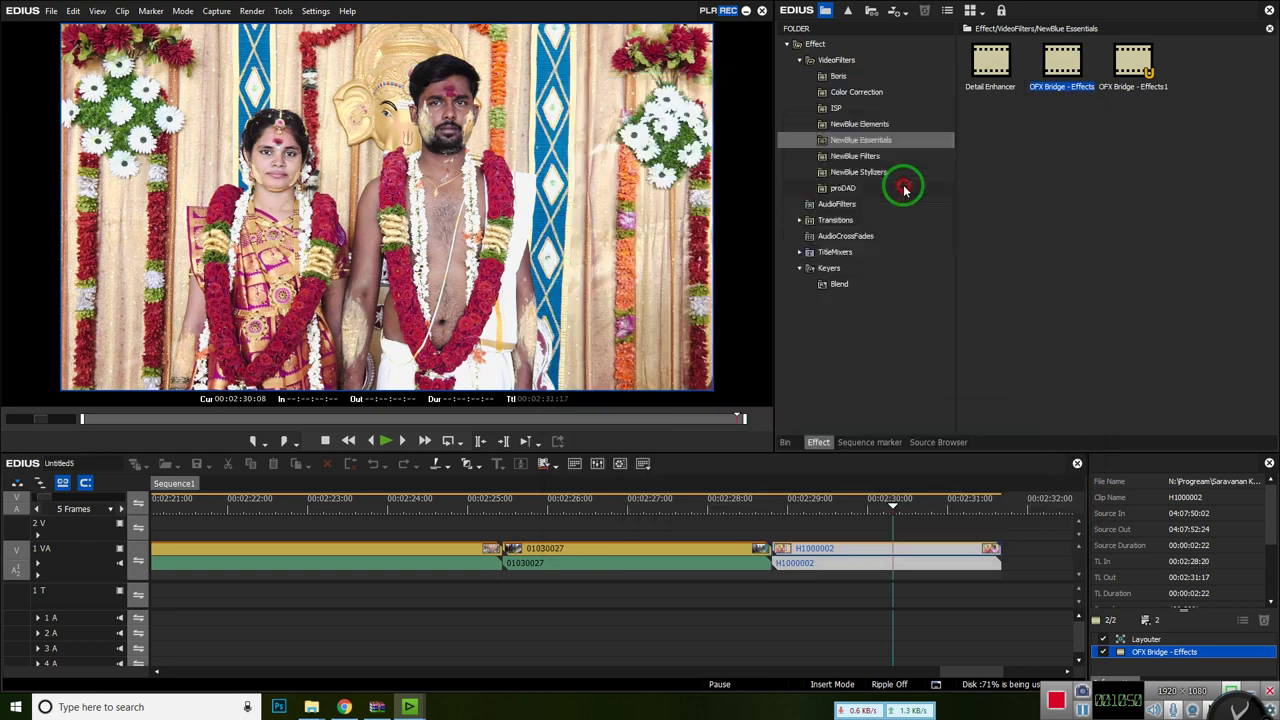
click(845, 210)
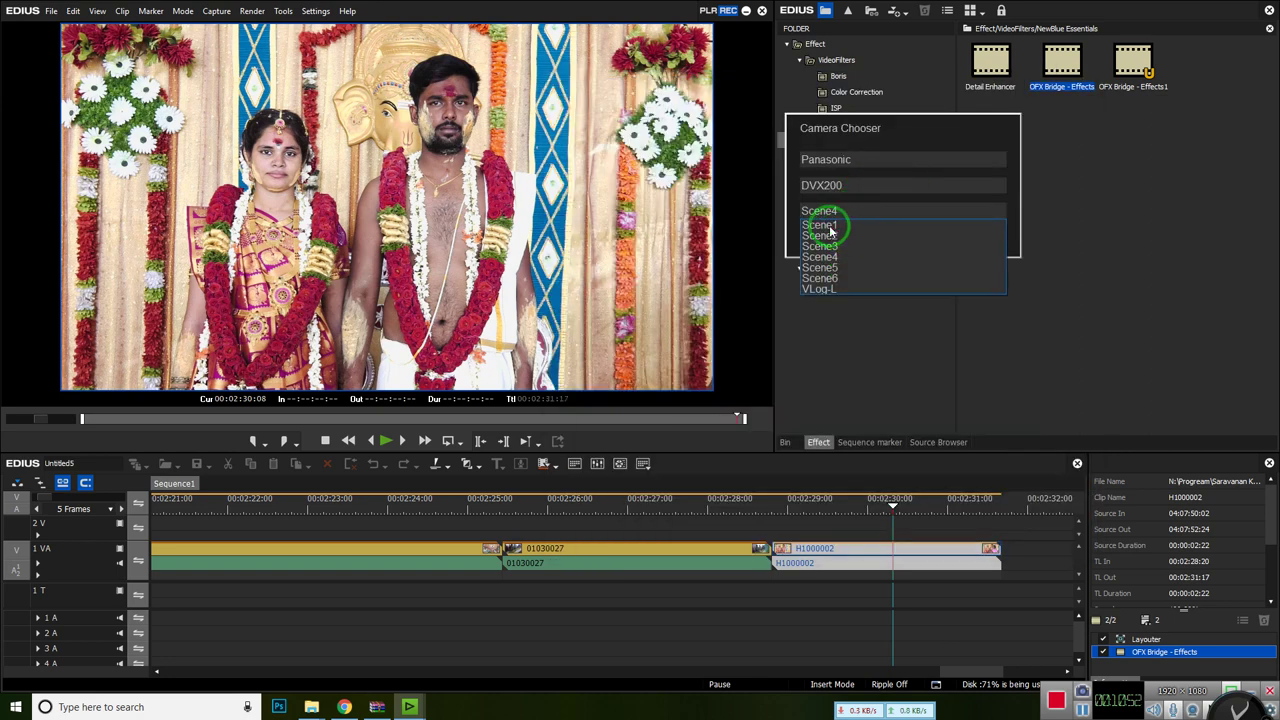
click(829, 226)
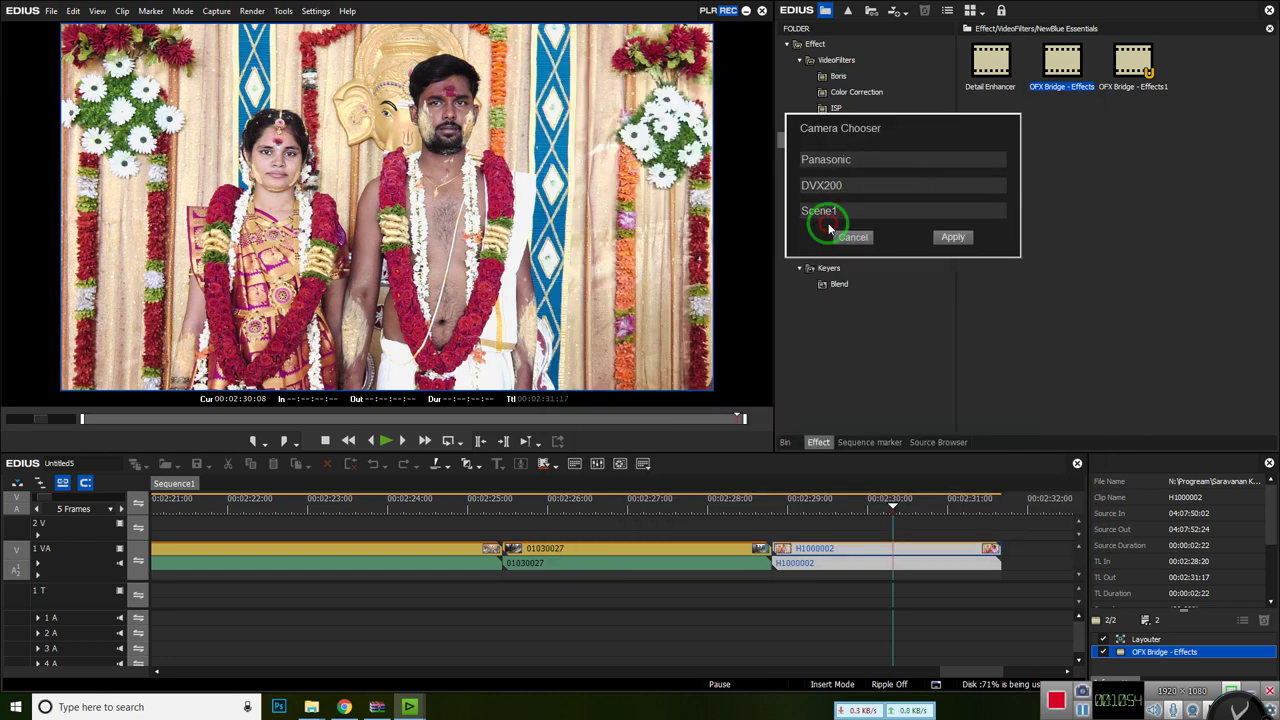
click(957, 237)
click(886, 178)
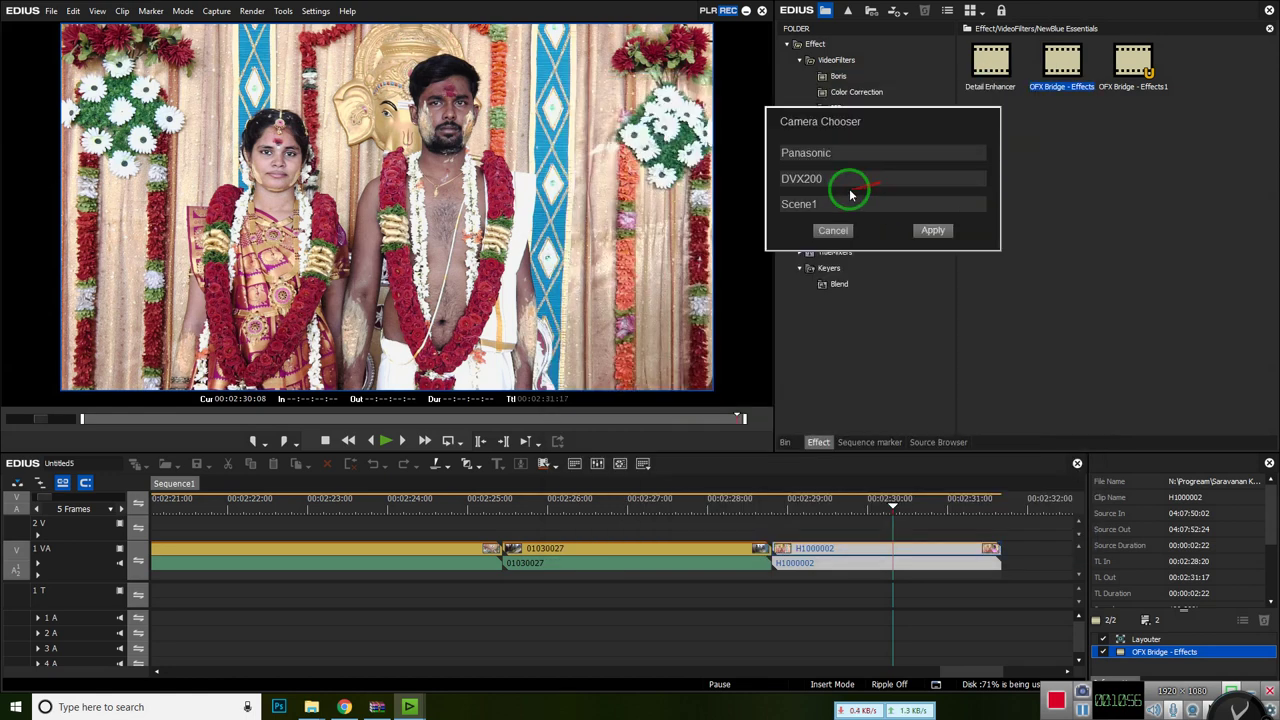
click(815, 212)
click(815, 229)
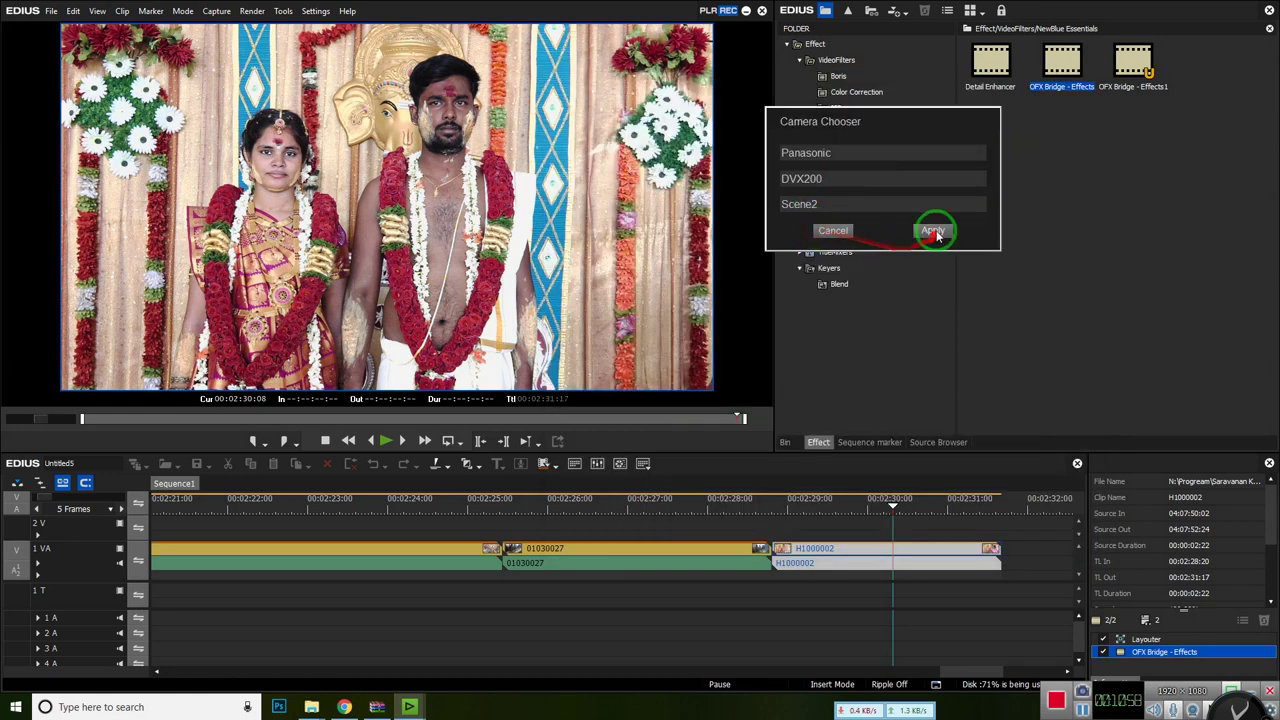
click(925, 230)
Apply the DVX200 profile Scene3 for comparison, and change the camera profile back to Scene4
click(897, 190)
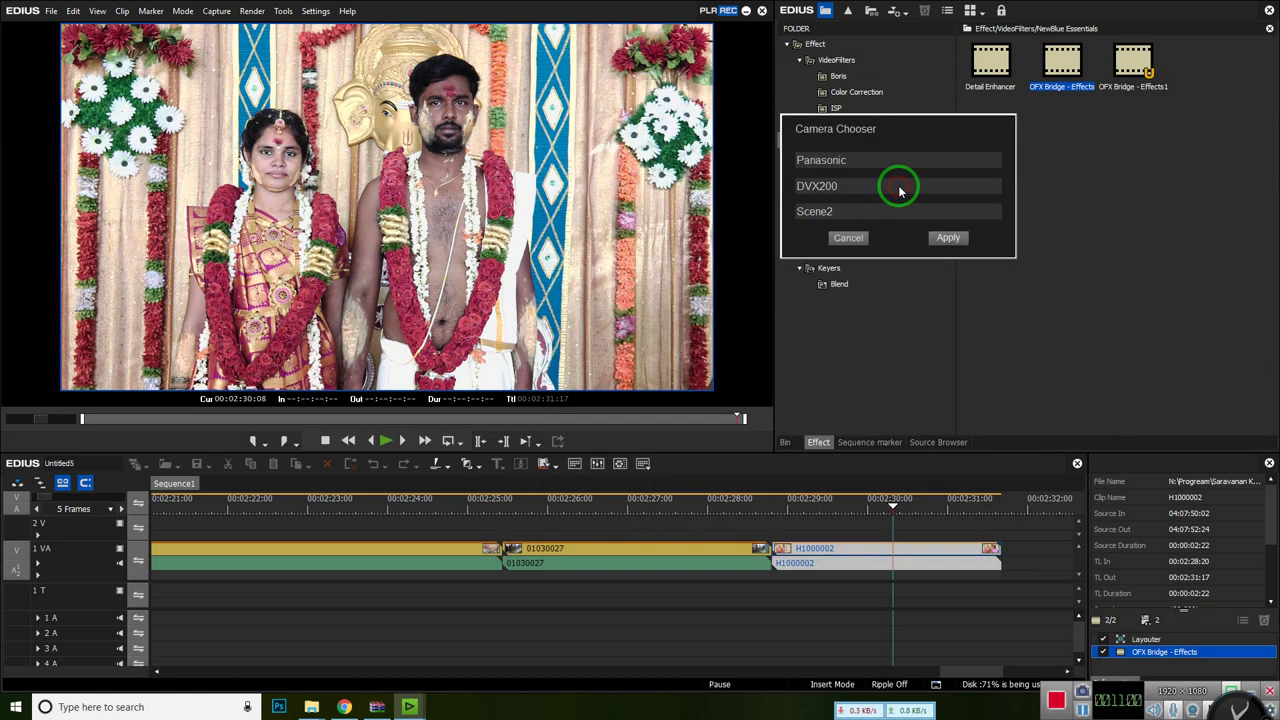
click(834, 214)
click(815, 247)
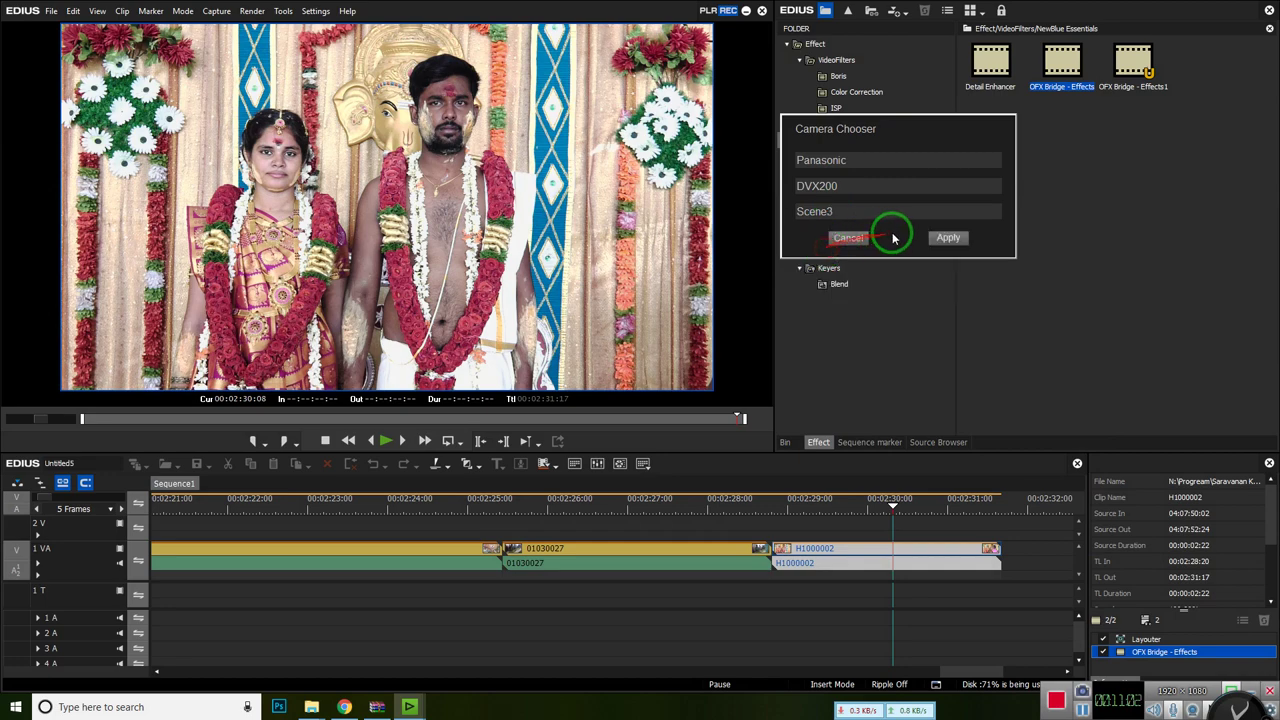
click(952, 238)
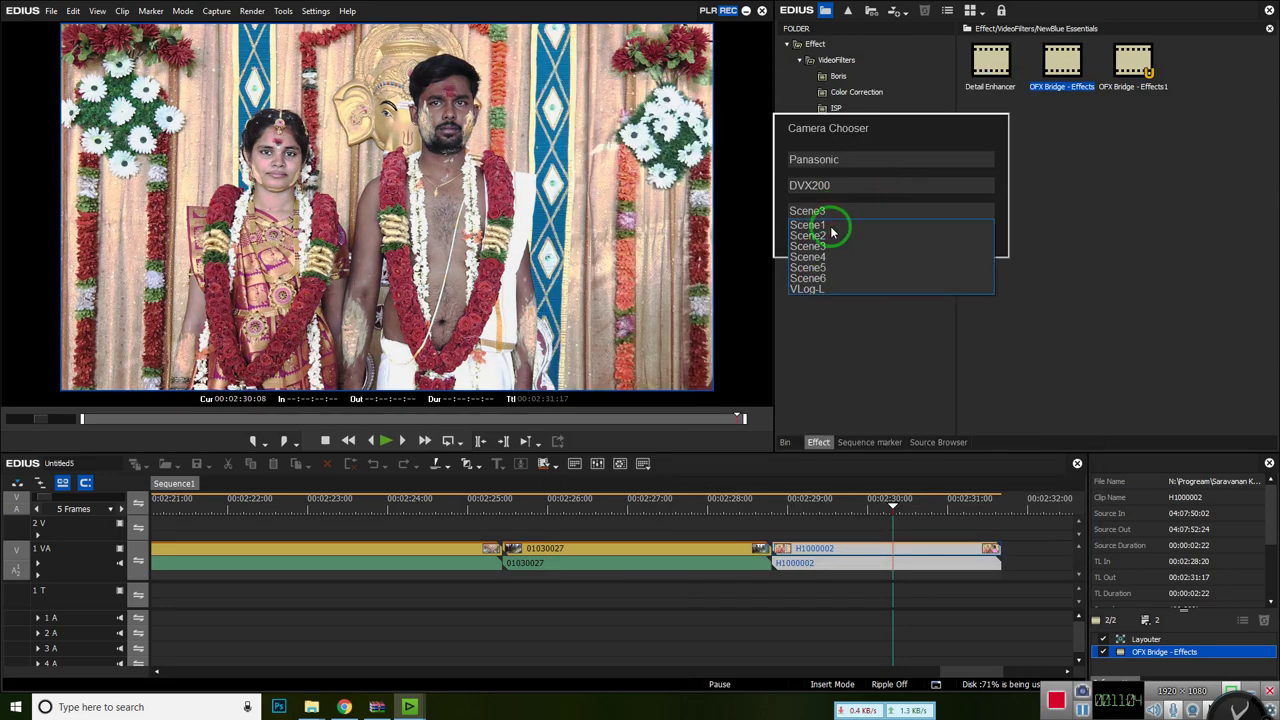
click(951, 238)
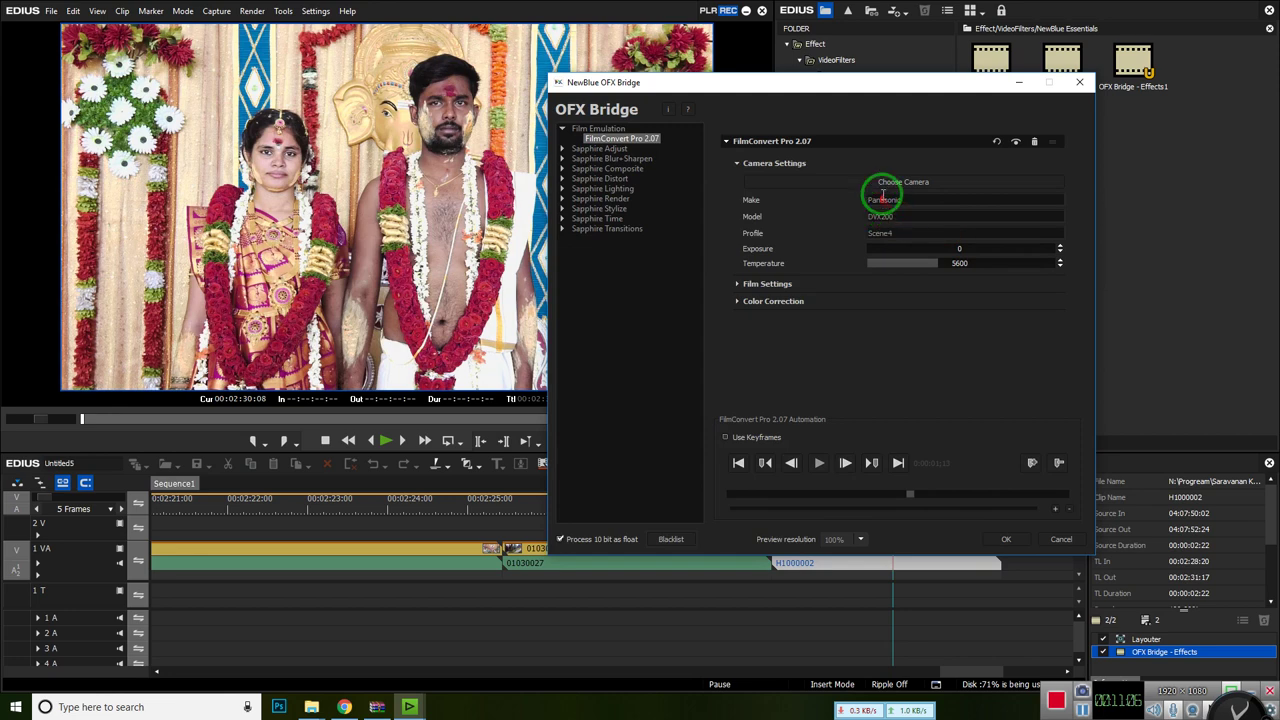
Try the DVX200 camera profiles Scene5 and Scene6 on the clip, applying each in turn
click(894, 182)
click(848, 201)
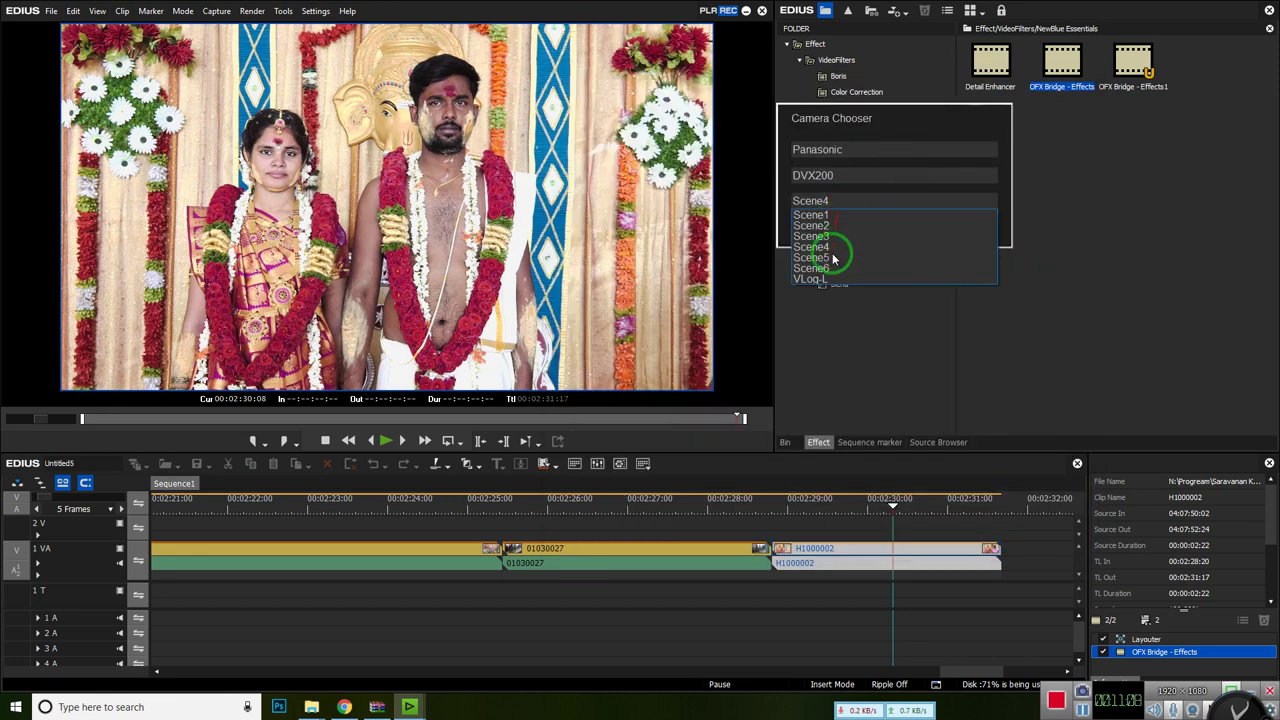
click(831, 257)
click(940, 229)
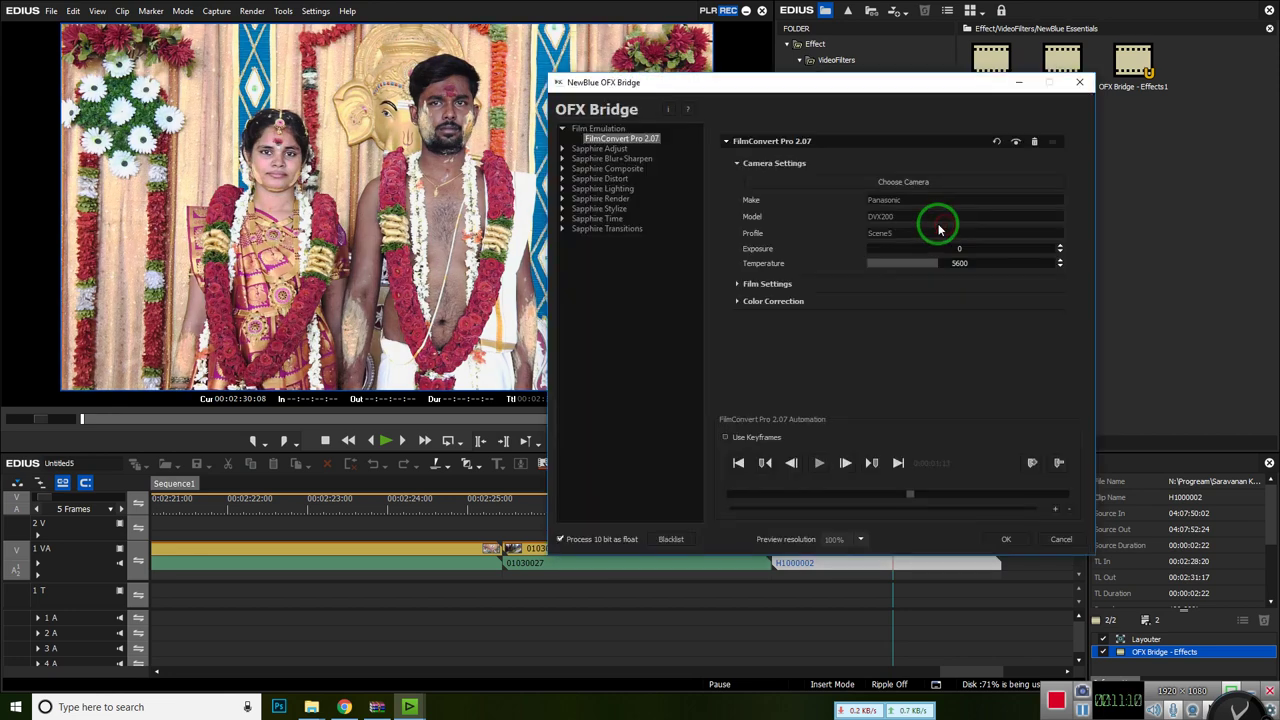
click(878, 188)
click(831, 205)
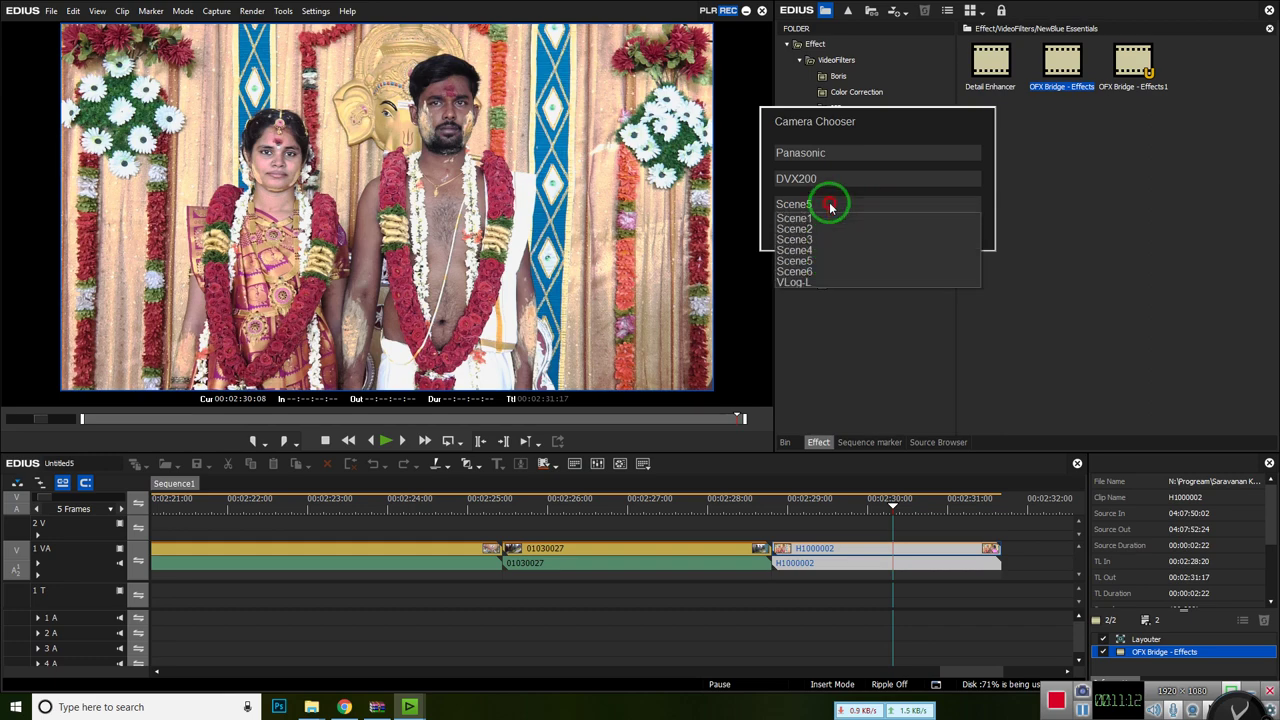
click(802, 270)
click(925, 226)
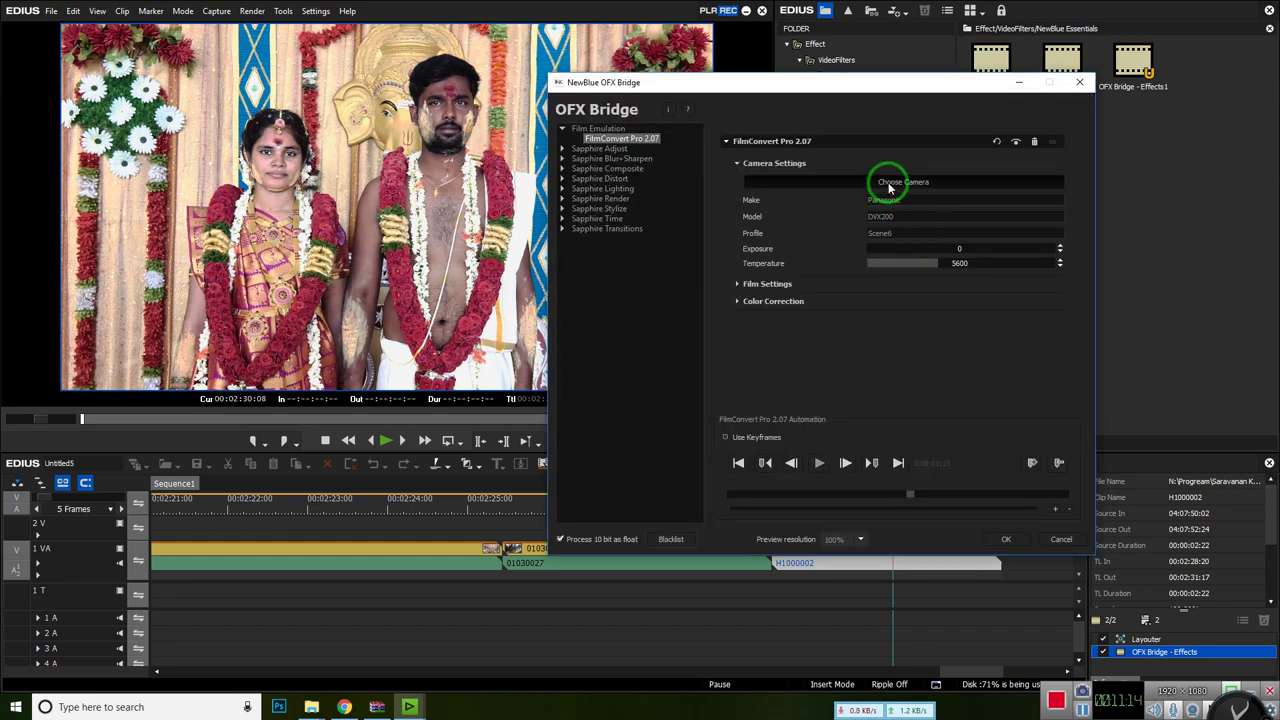
Apply the DVX200 profile Scene3 once more to compare its look on the clip
click(889, 185)
click(838, 208)
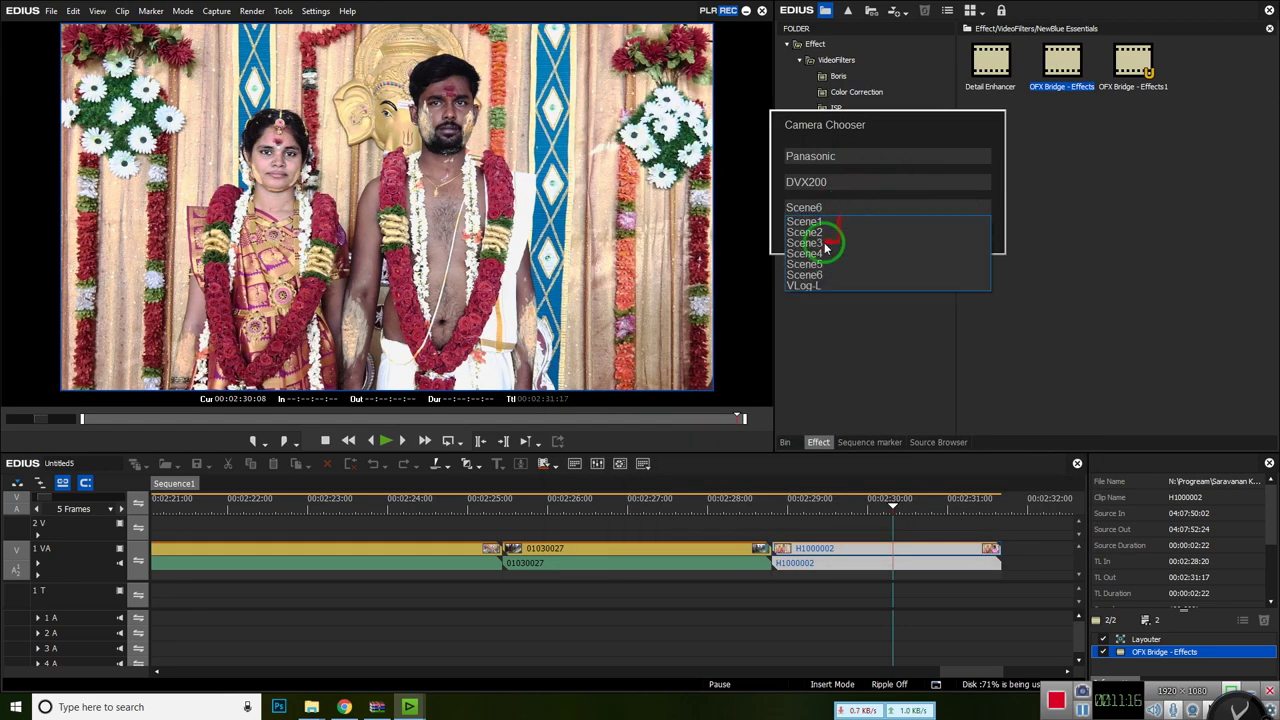
click(825, 244)
click(930, 229)
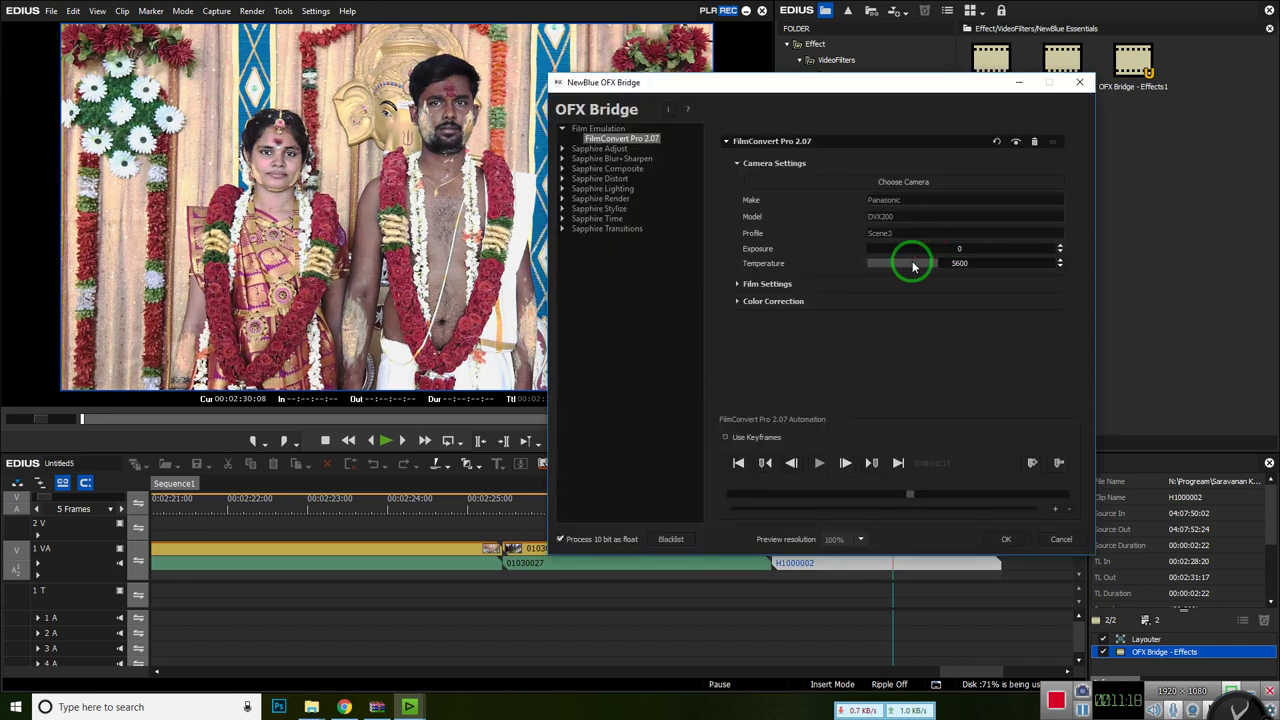
Set the DVX200 camera profile to Scene4 and apply it
click(922, 188)
click(872, 213)
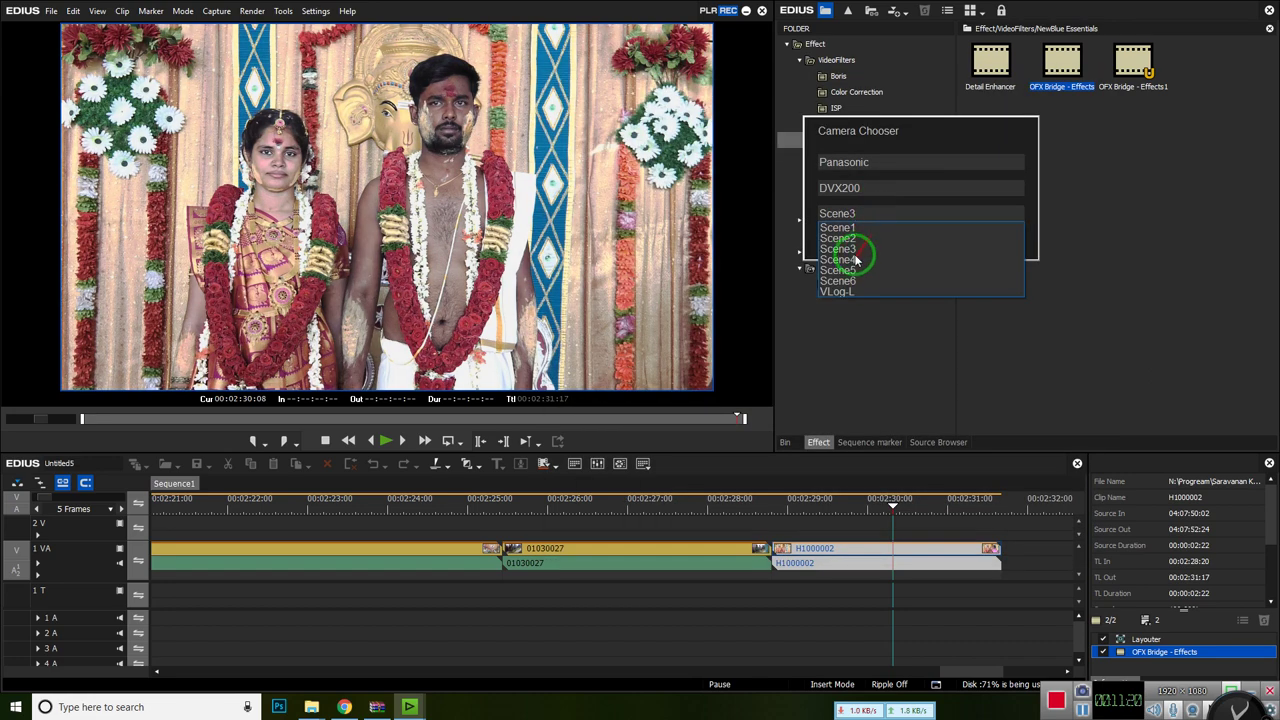
click(855, 259)
click(945, 240)
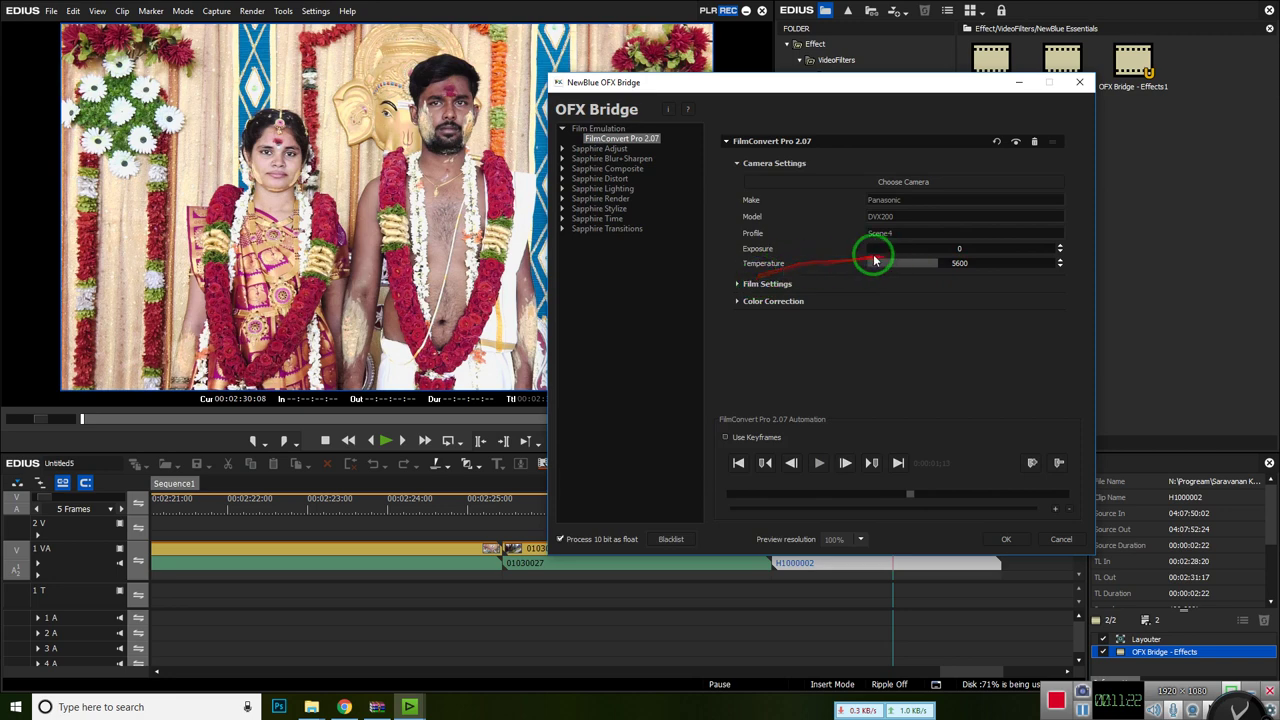
Expand the Film Settings, try converting to FJ 8553 ET, and set the film stock back to KD 5207 Vis3
click(739, 285)
click(916, 304)
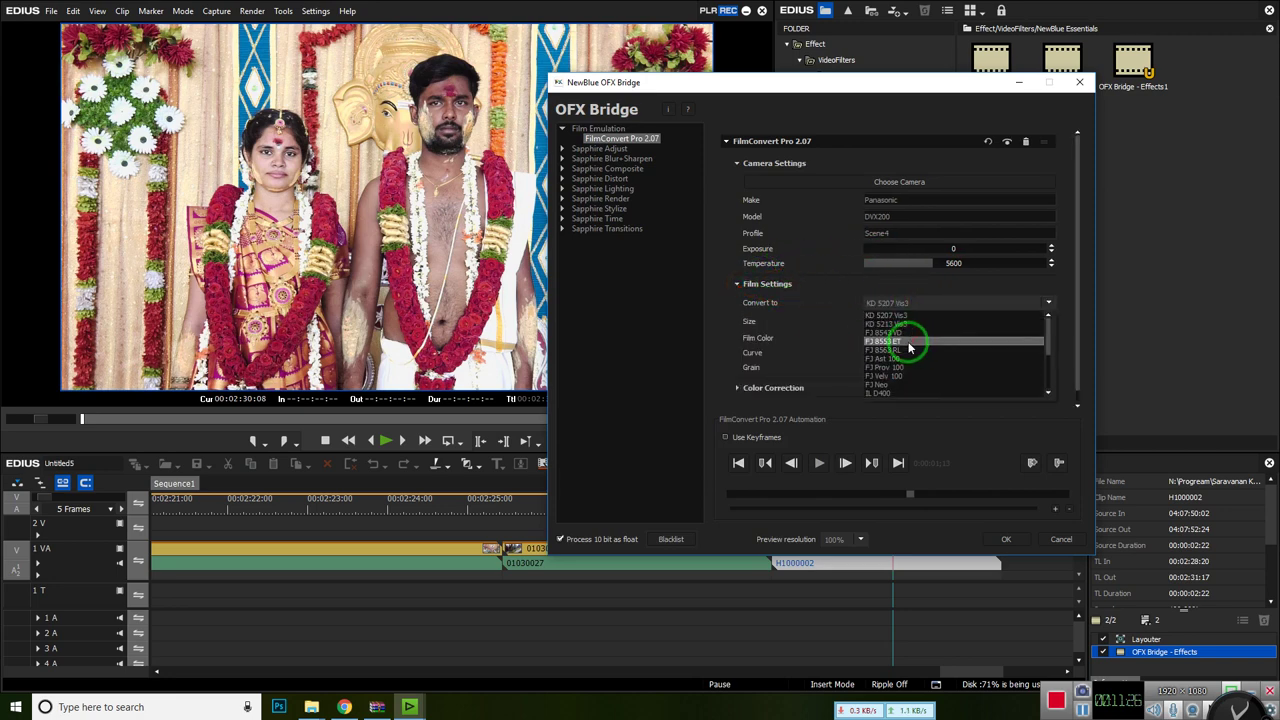
click(909, 343)
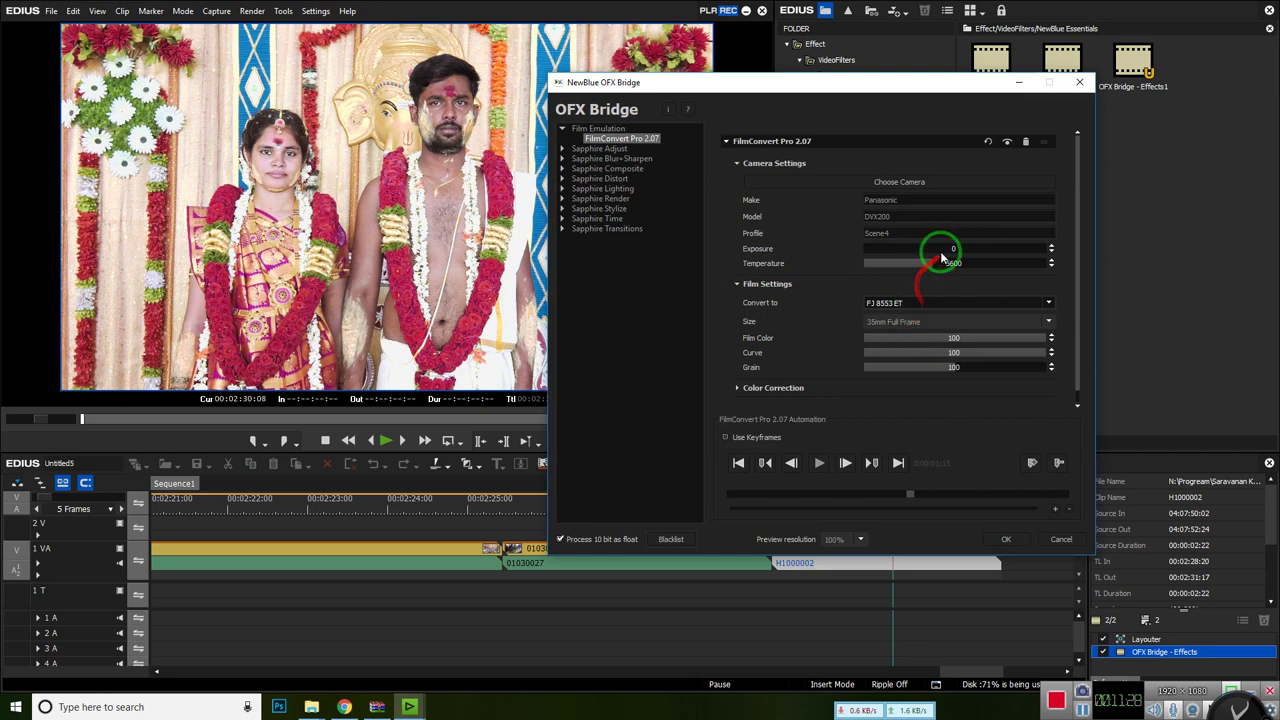
click(907, 303)
click(902, 316)
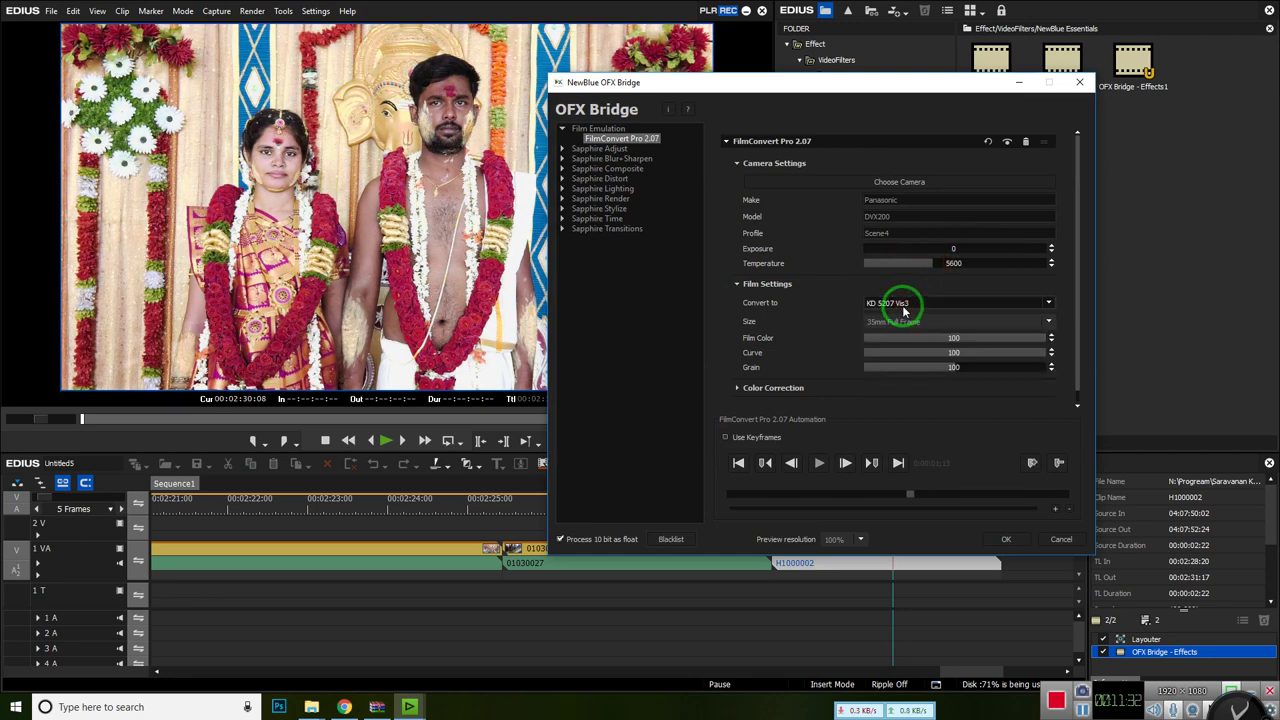
Cycle through the Convert to film stocks, including FJ 8563 RL and IL D400, and return to KD 5207 Vis3
scroll(902, 305, down, 1)
scroll(902, 305, down, 1)
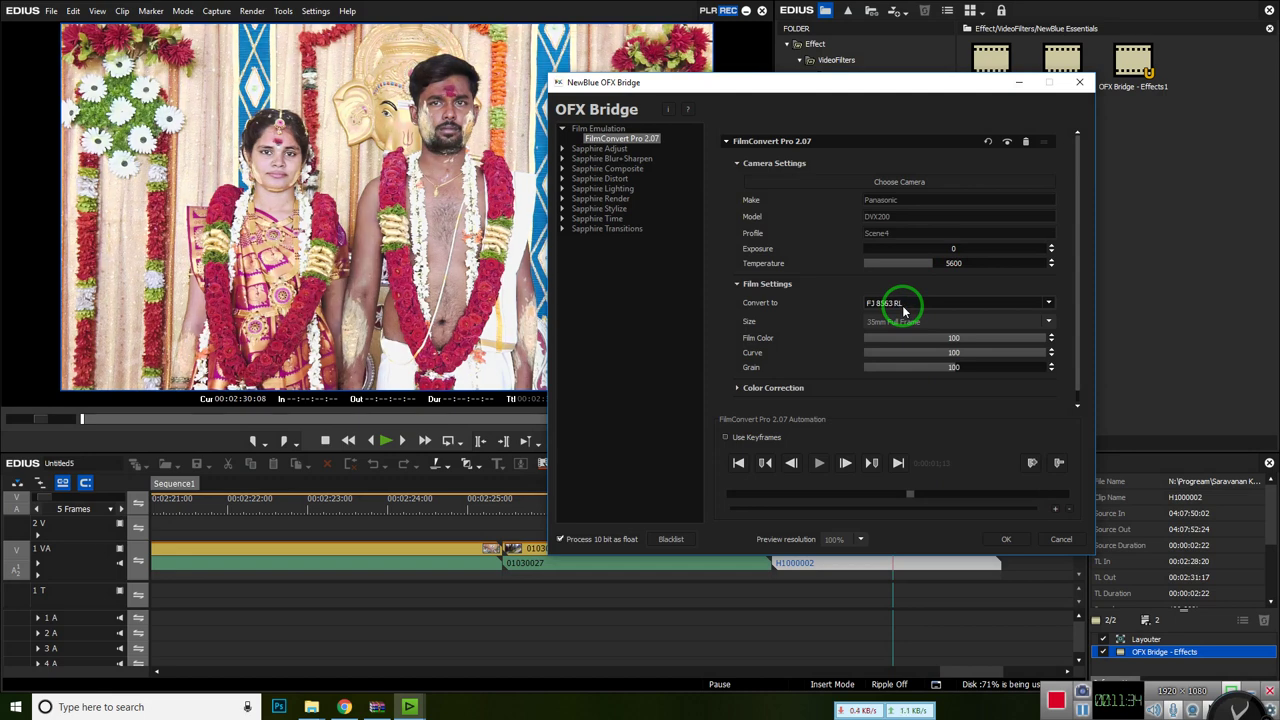
scroll(902, 305, down, 2)
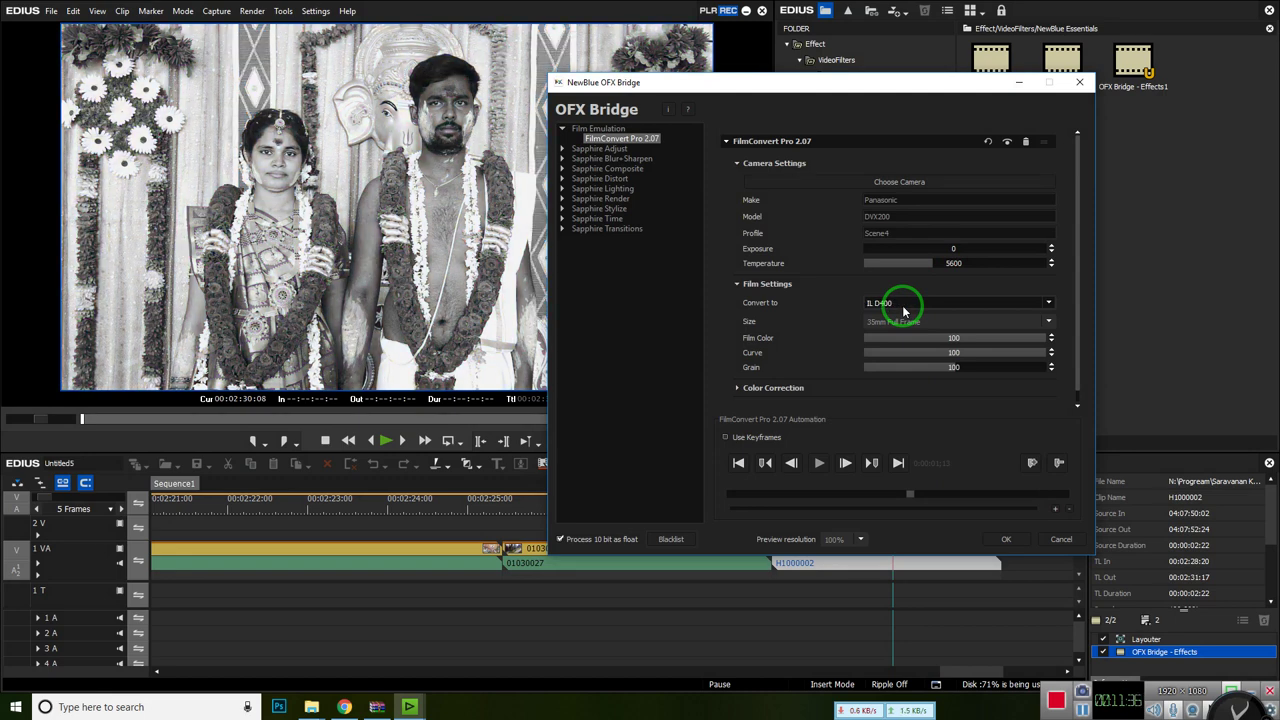
scroll(902, 305, up, 5)
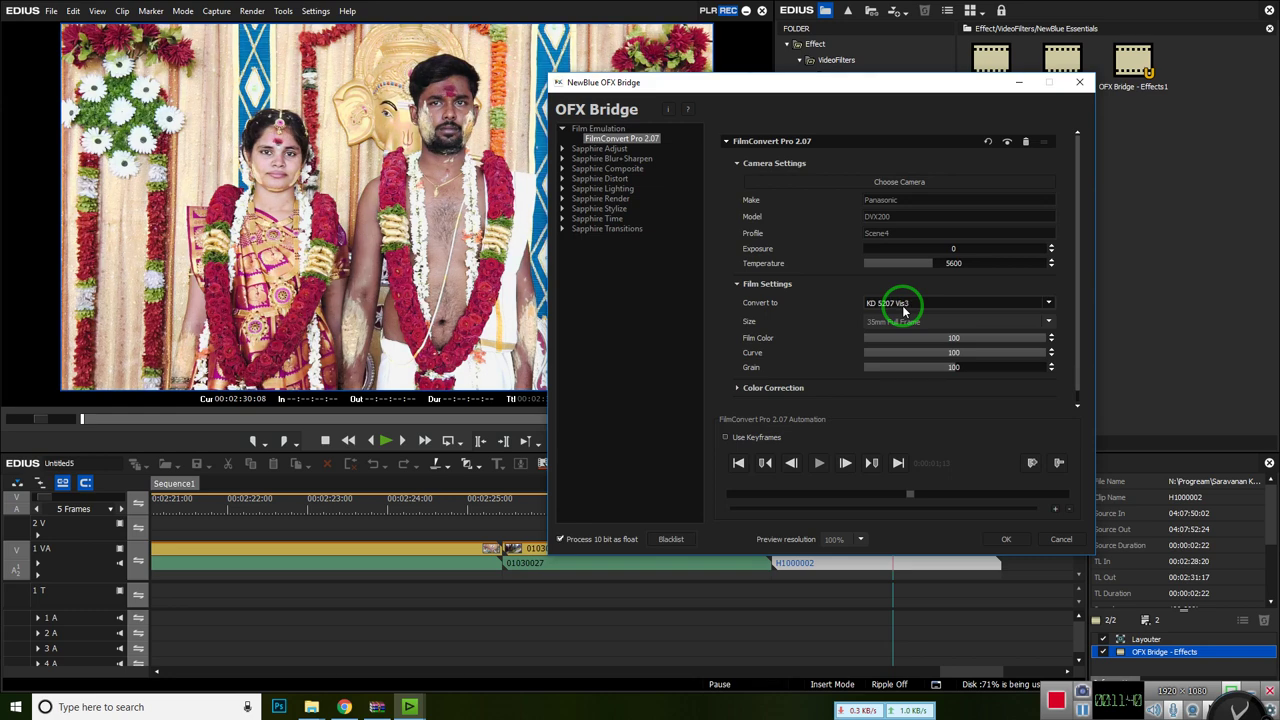
scroll(902, 305, up, 4)
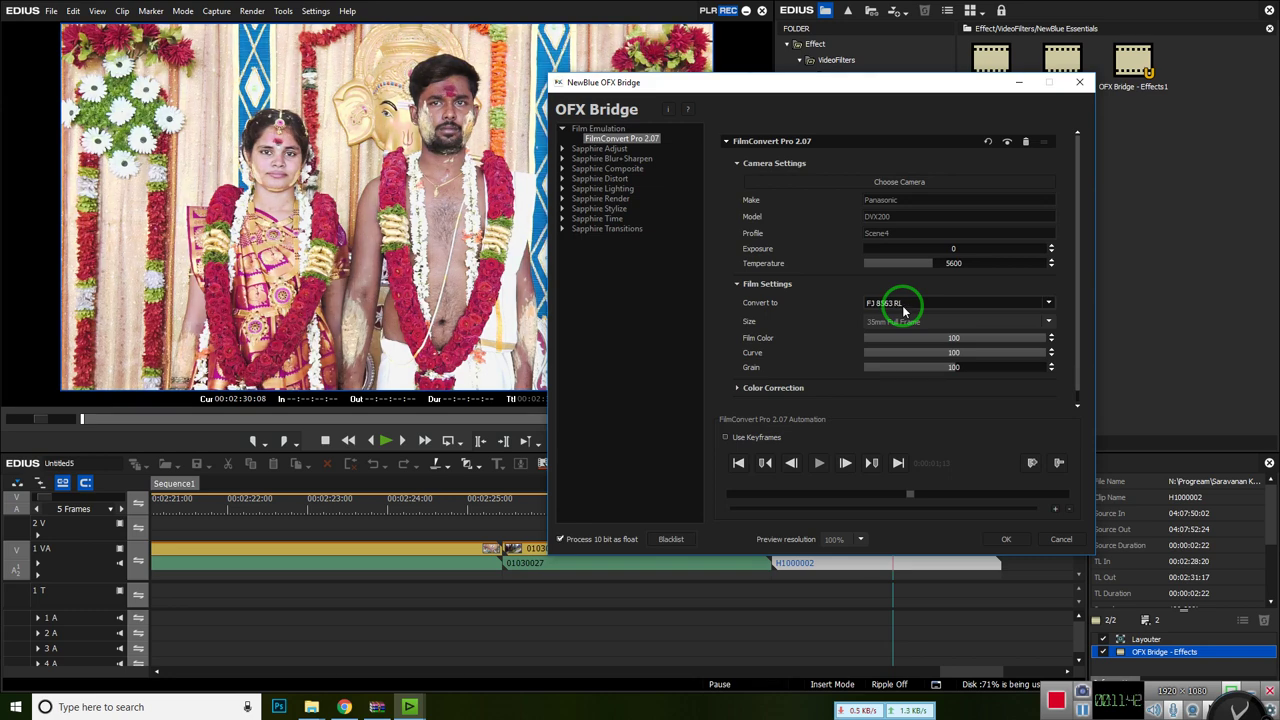
scroll(903, 309, down, 3)
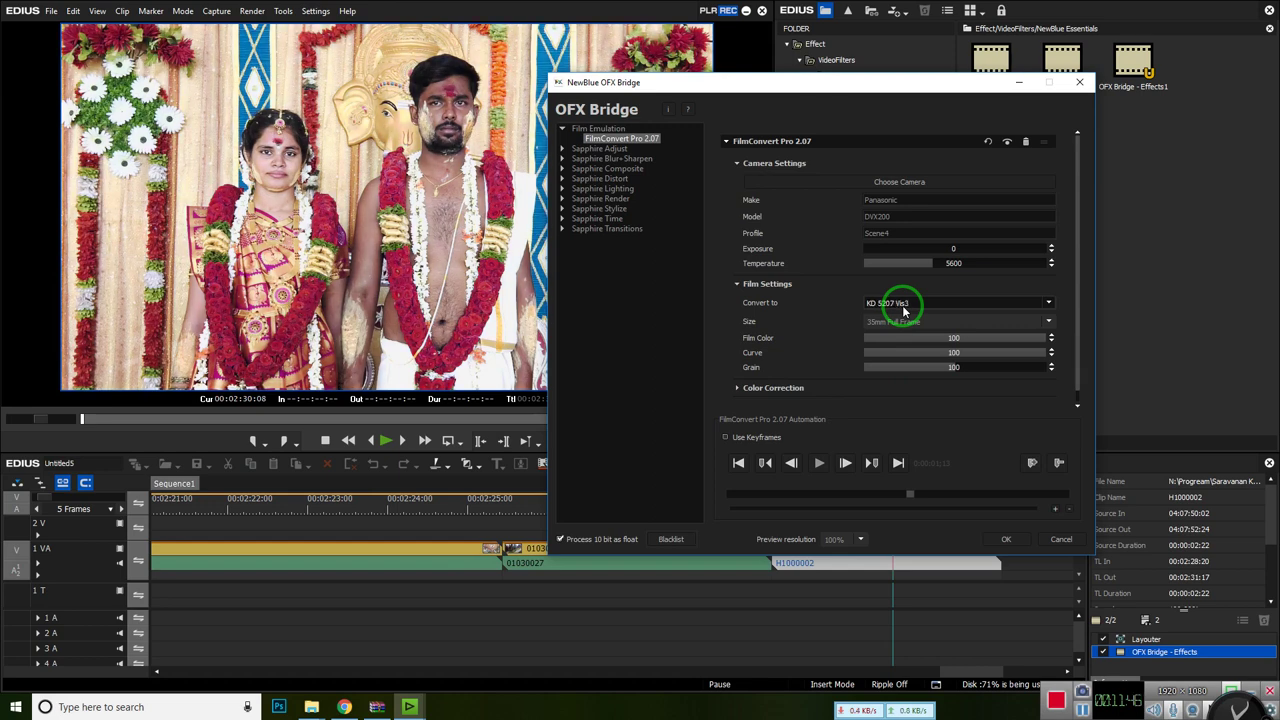
Compare the neighbouring Convert to film stocks, including FJ 8553 ET, and settle on FJ 8543 VD
scroll(903, 309, up, 2)
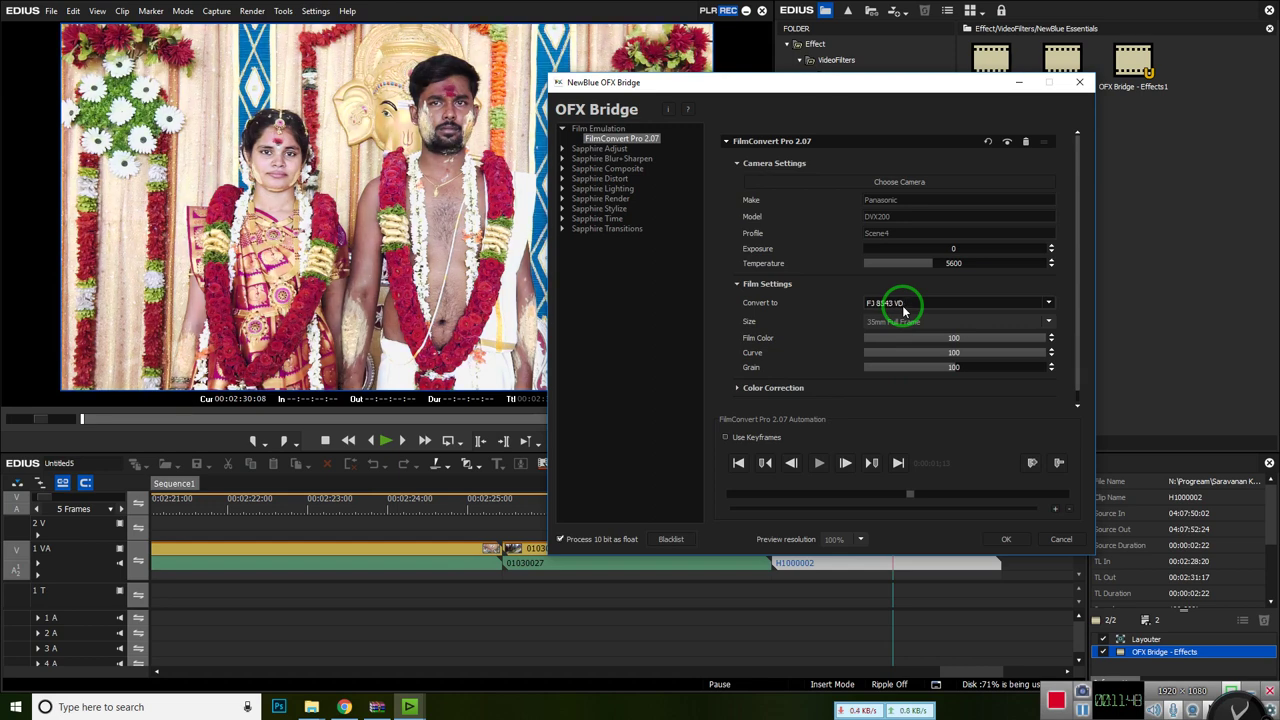
scroll(903, 309, up, 1)
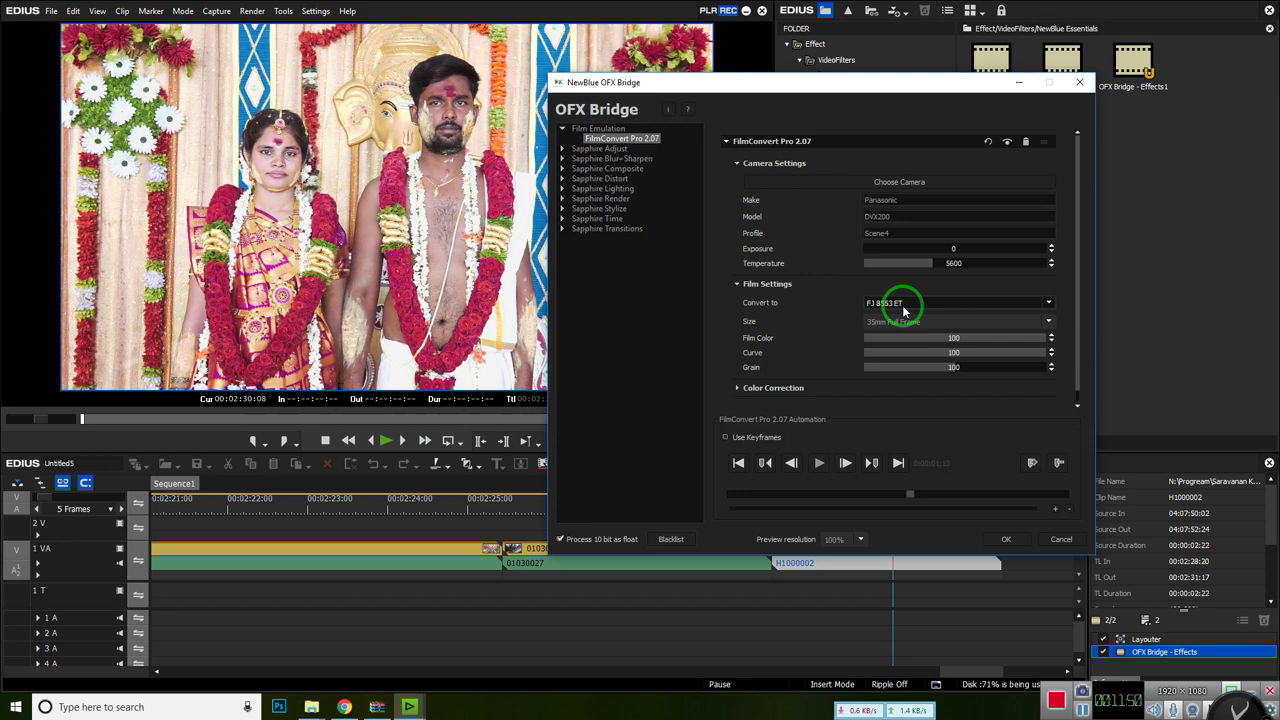
scroll(903, 309, down, 1)
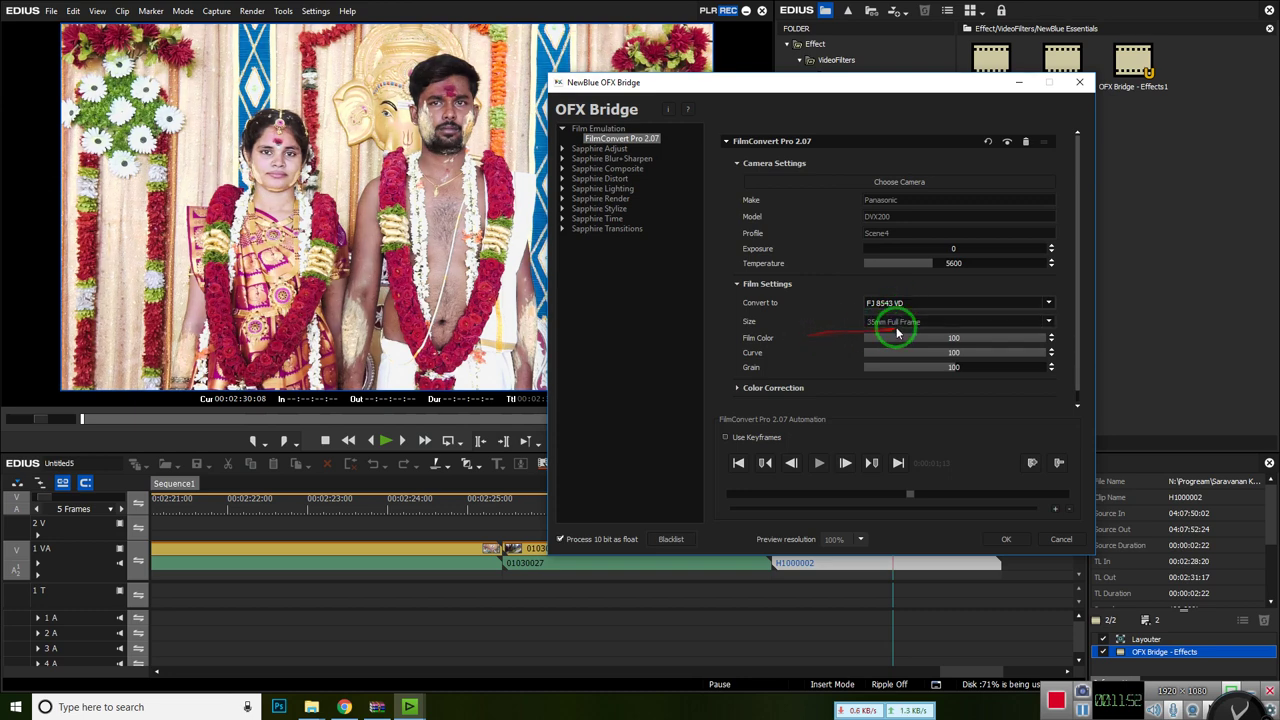
Reduce Film Color to about 59.6, Curve to about 80.3 and Grain to about 17, and accept the FilmConvert settings
drag(1034, 345, 790, 366)
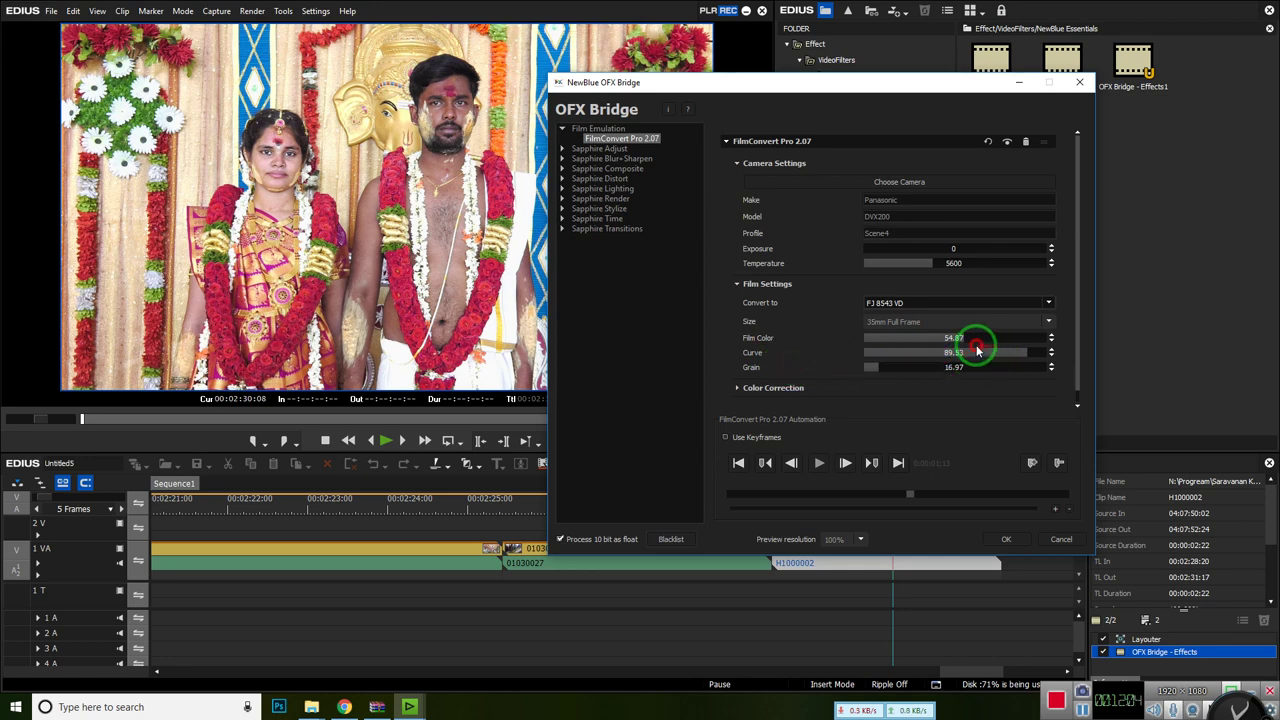
mouse_move(978, 350)
mouse_down()
mouse_move(820, 337)
mouse_move(977, 357)
mouse_move(834, 338)
mouse_move(954, 343)
mouse_move(930, 360)
mouse_move(1077, 363)
mouse_move(914, 360)
mouse_move(1014, 366)
mouse_move(965, 373)
mouse_move(957, 340)
mouse_move(1029, 349)
mouse_move(950, 355)
mouse_move(972, 352)
mouse_up()
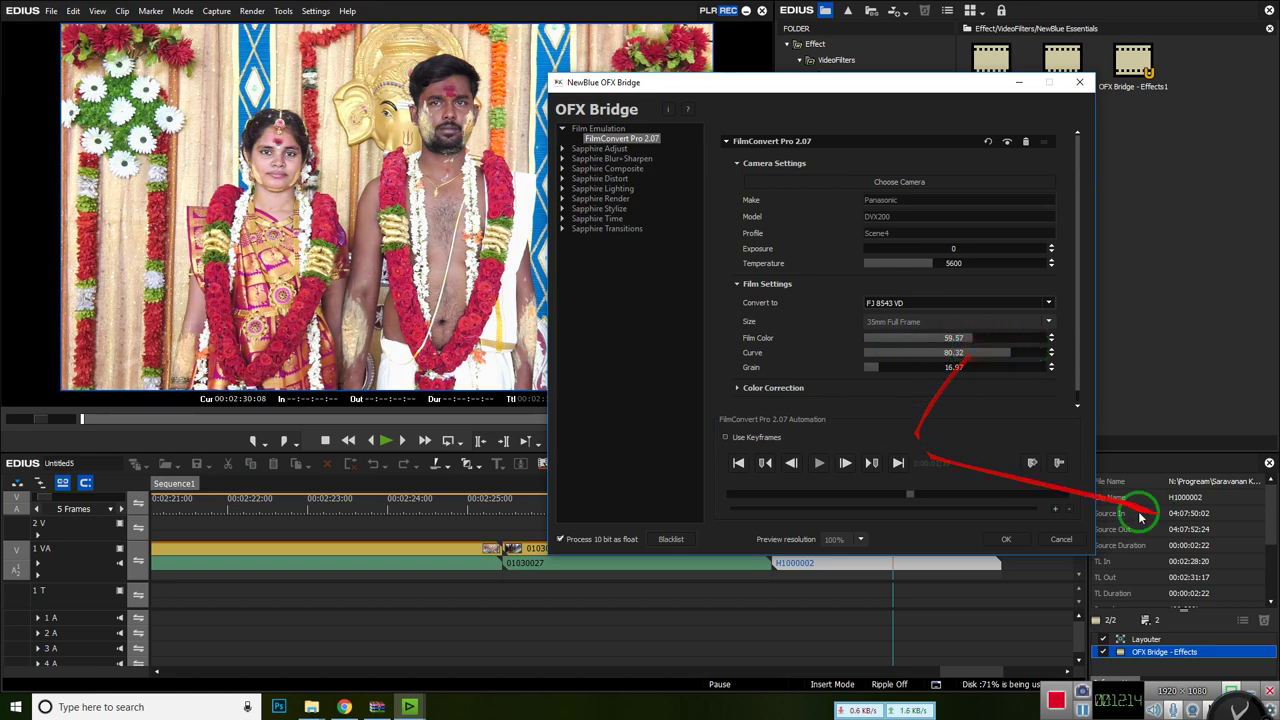
click(1006, 539)
Review the graded clip H1000002 in full screen, play it from its start, and scrub further along it
double_click(591, 210)
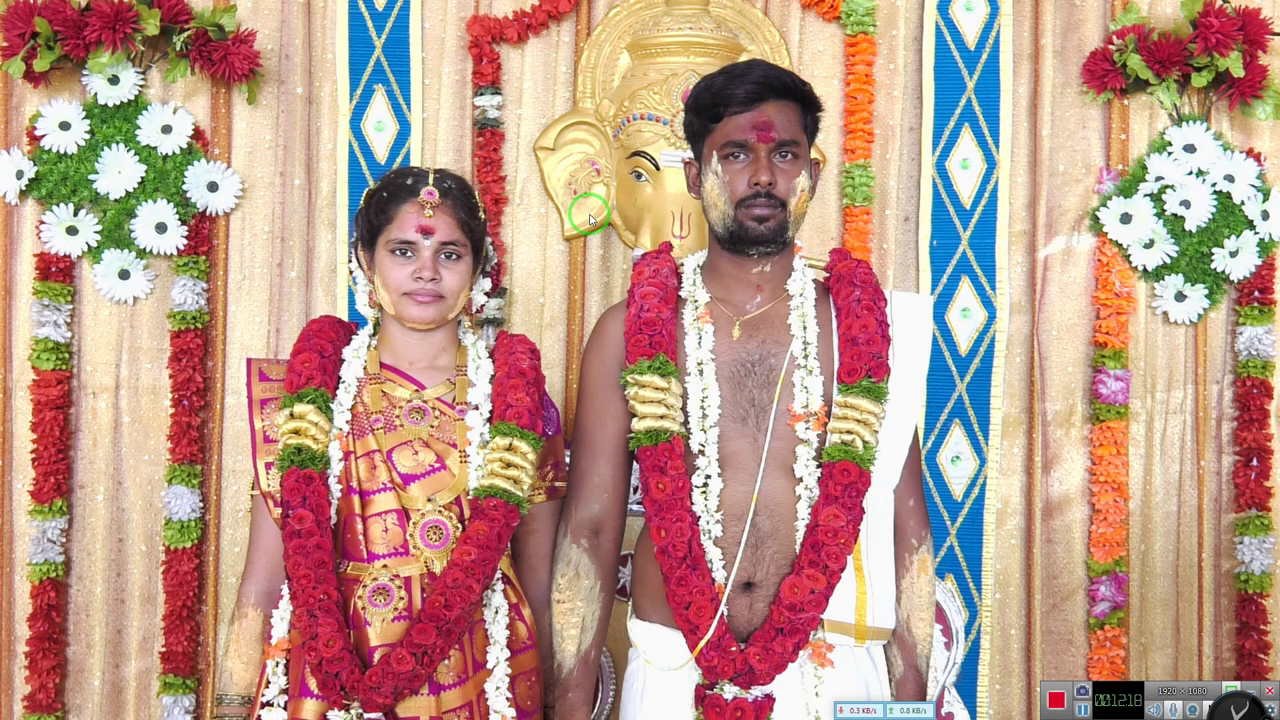
double_click(591, 220)
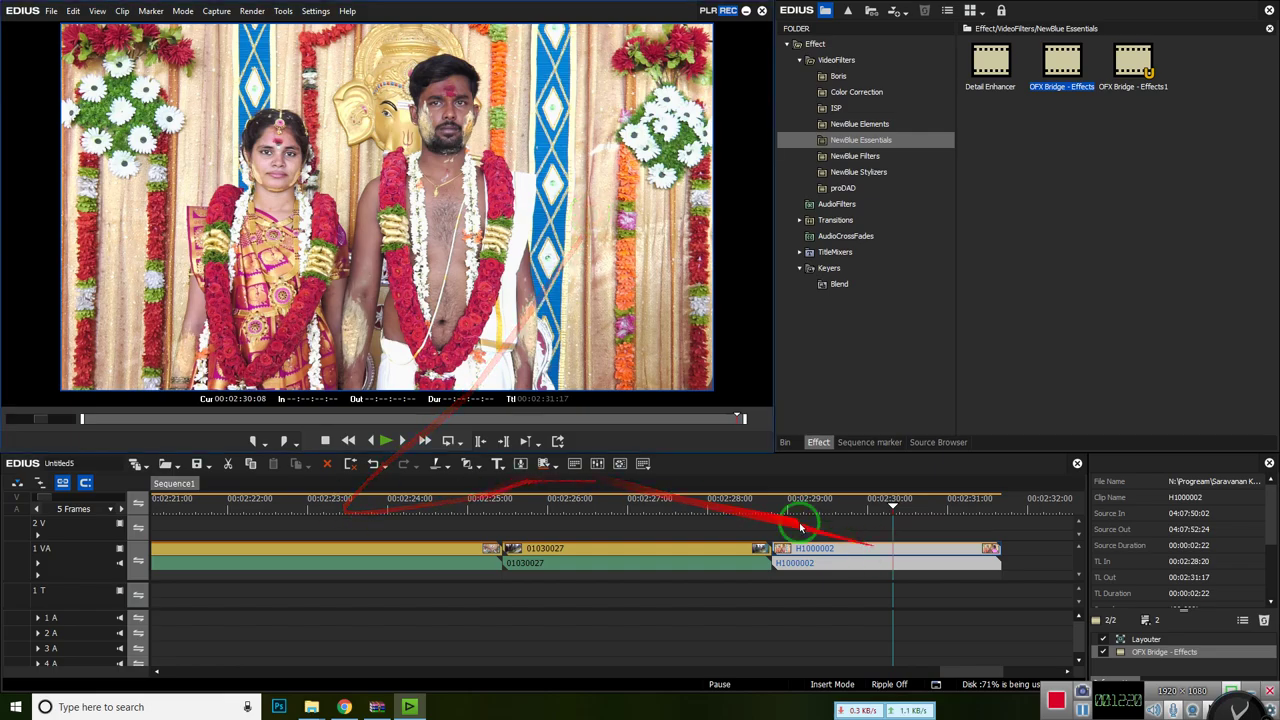
drag(857, 503, 770, 503)
click(385, 440)
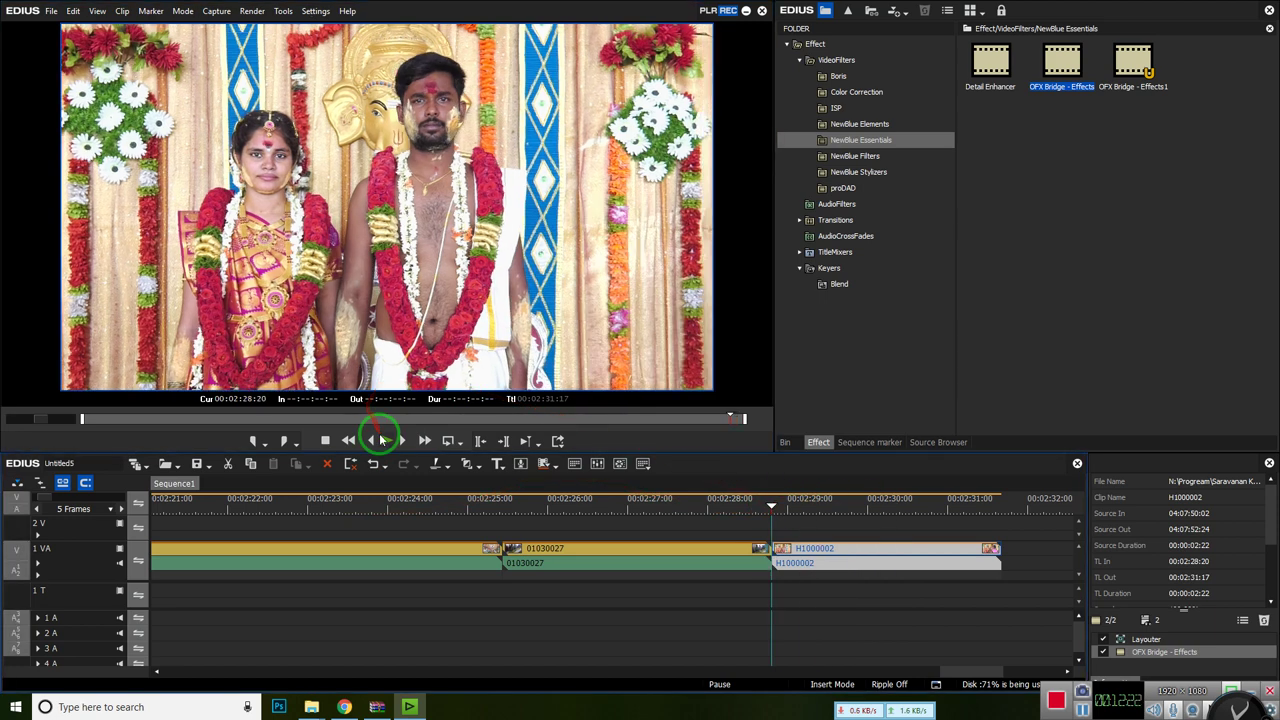
click(544, 190)
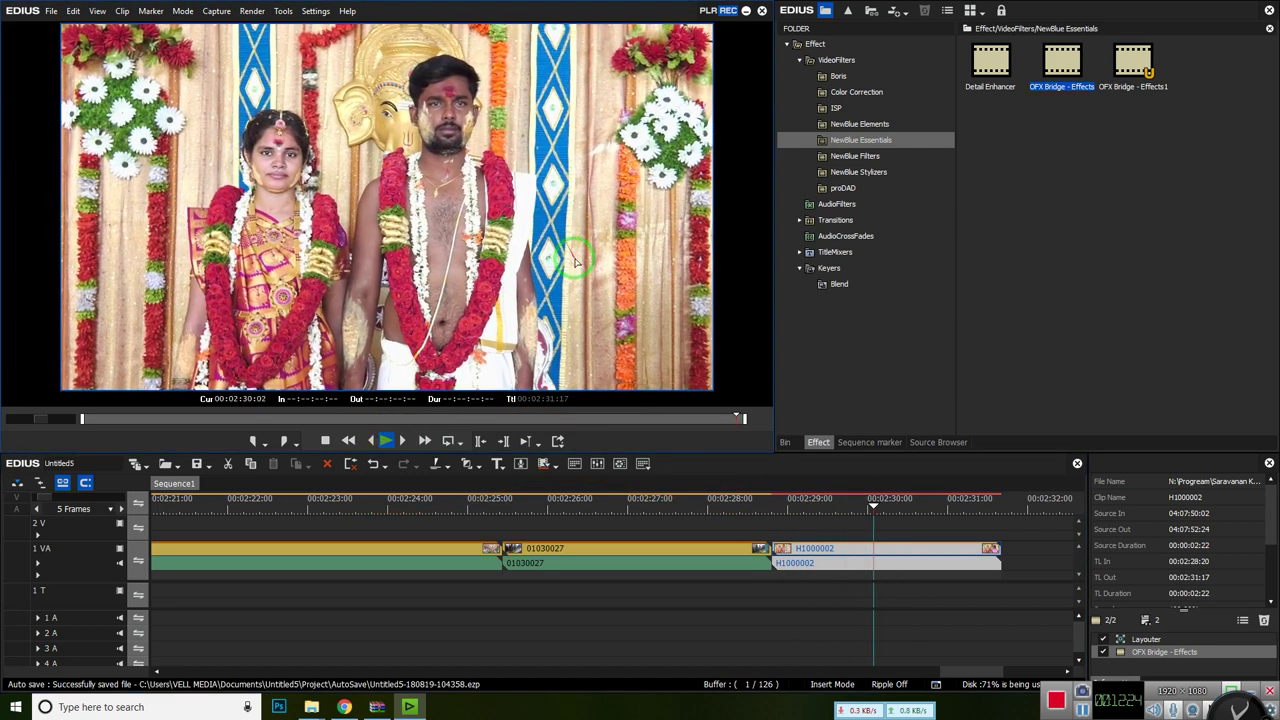
click(1008, 428)
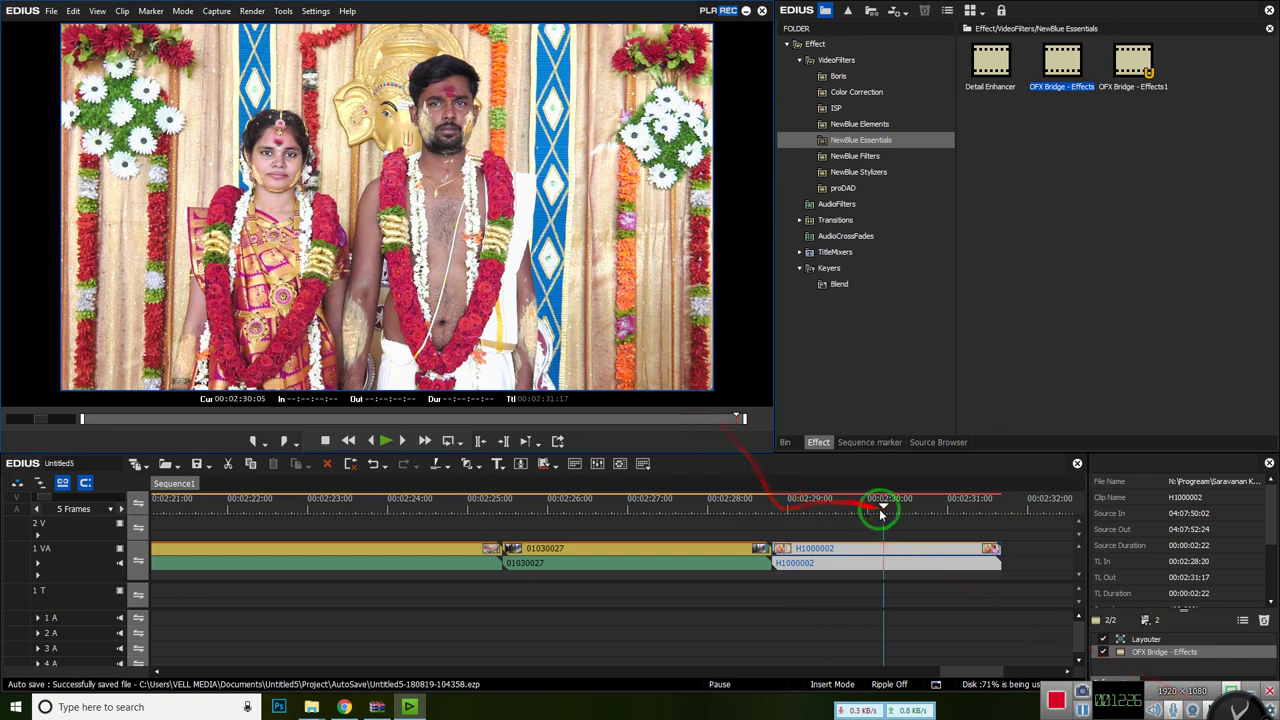
mouse_move(914, 511)
mouse_down()
mouse_move(868, 511)
mouse_move(920, 511)
mouse_up()
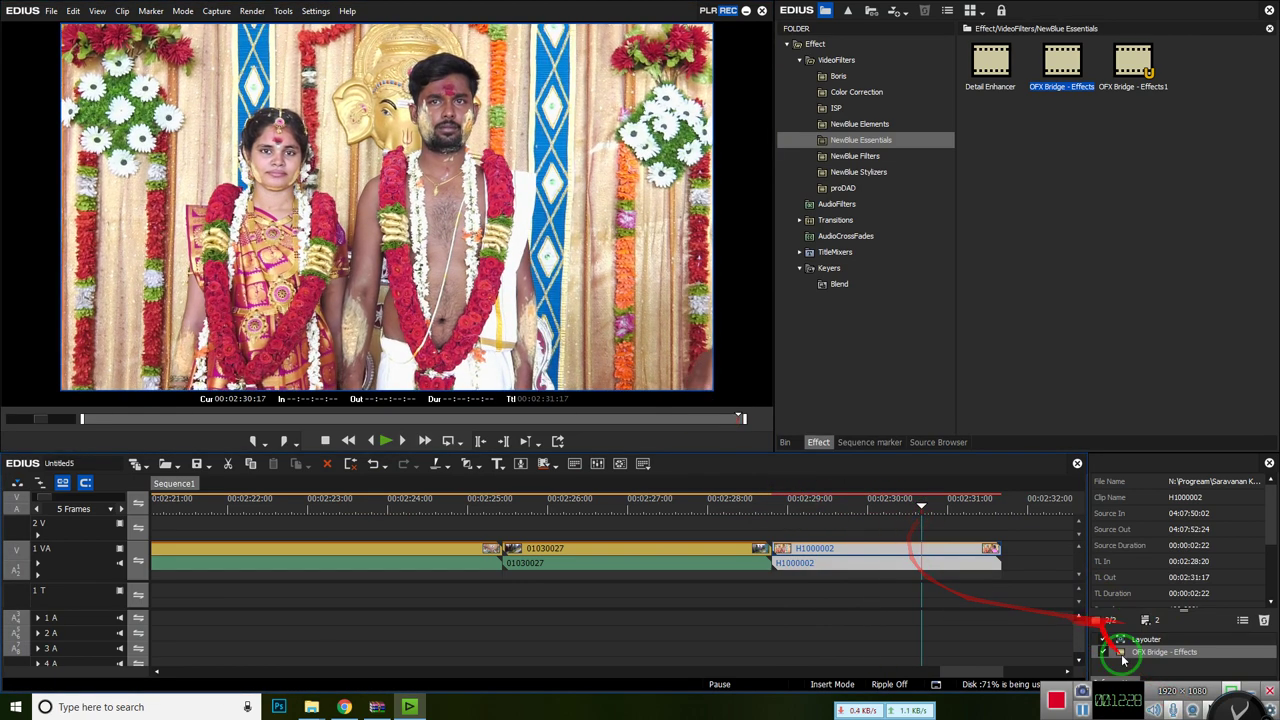
Toggle the OFX Bridge effect on clip H1000002 off and on to compare the ungraded and graded picture, also in full screen, leaving it enabled
click(1143, 651)
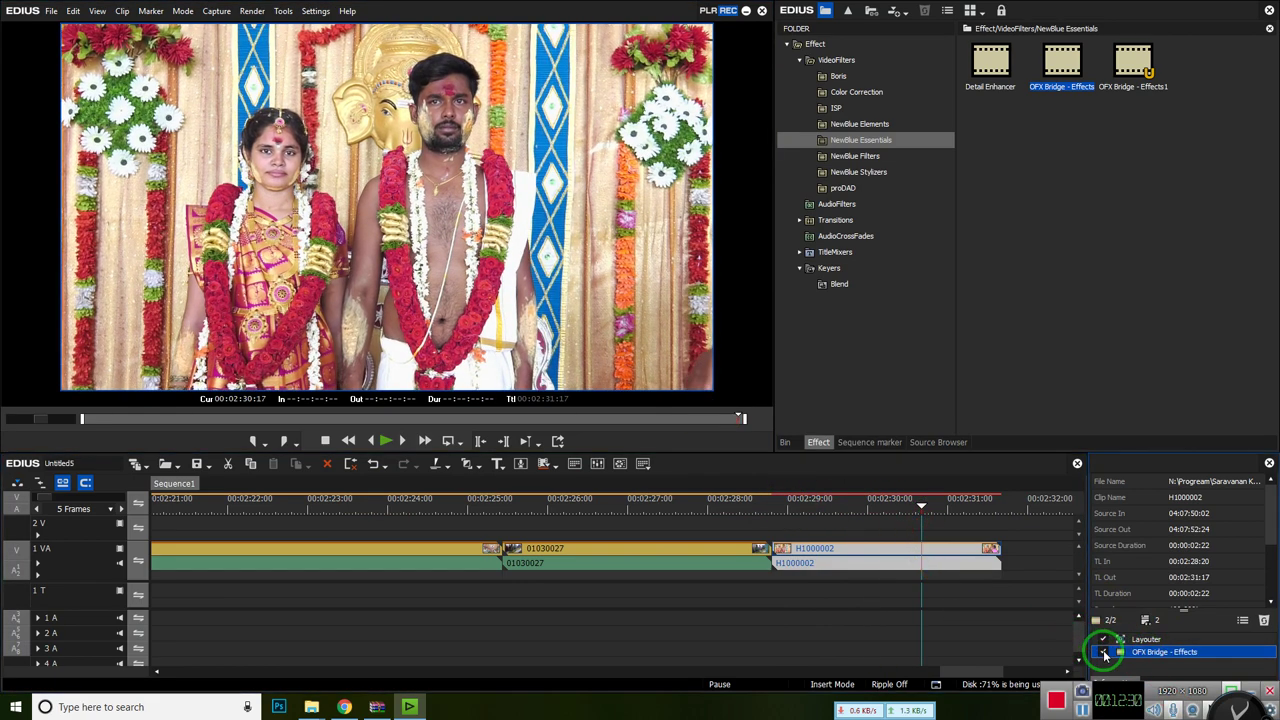
click(1104, 652)
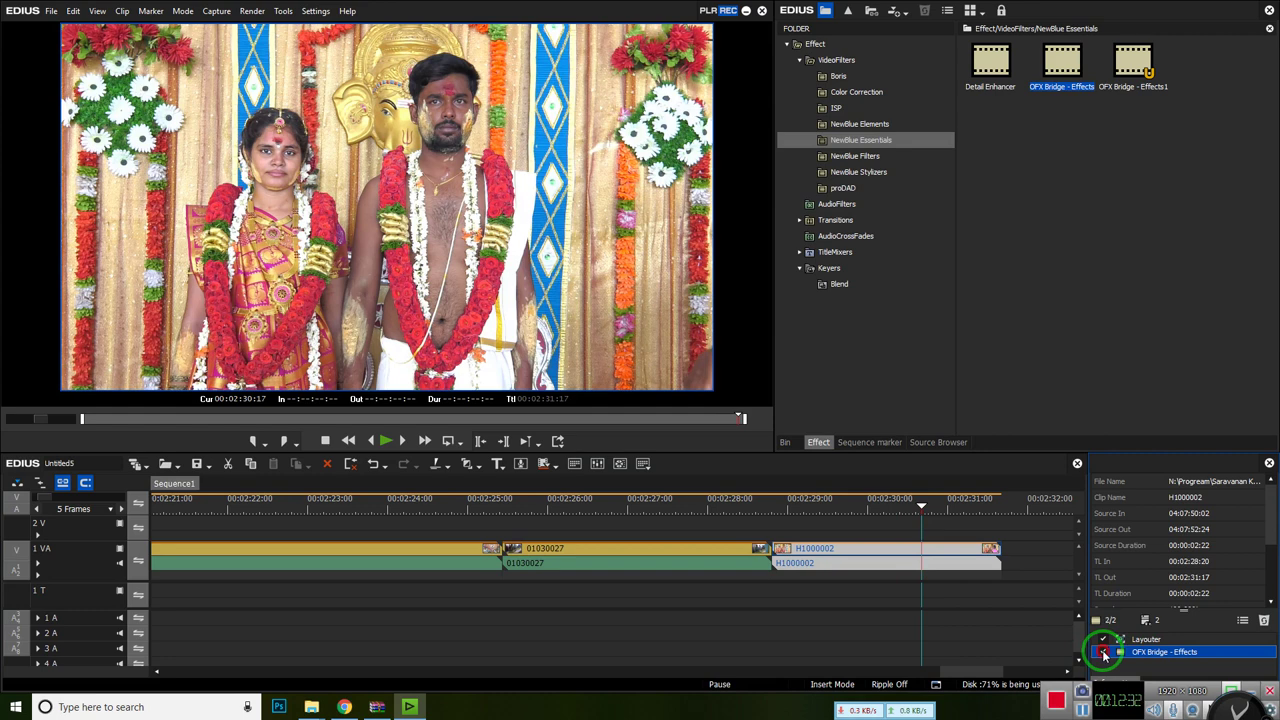
click(593, 300)
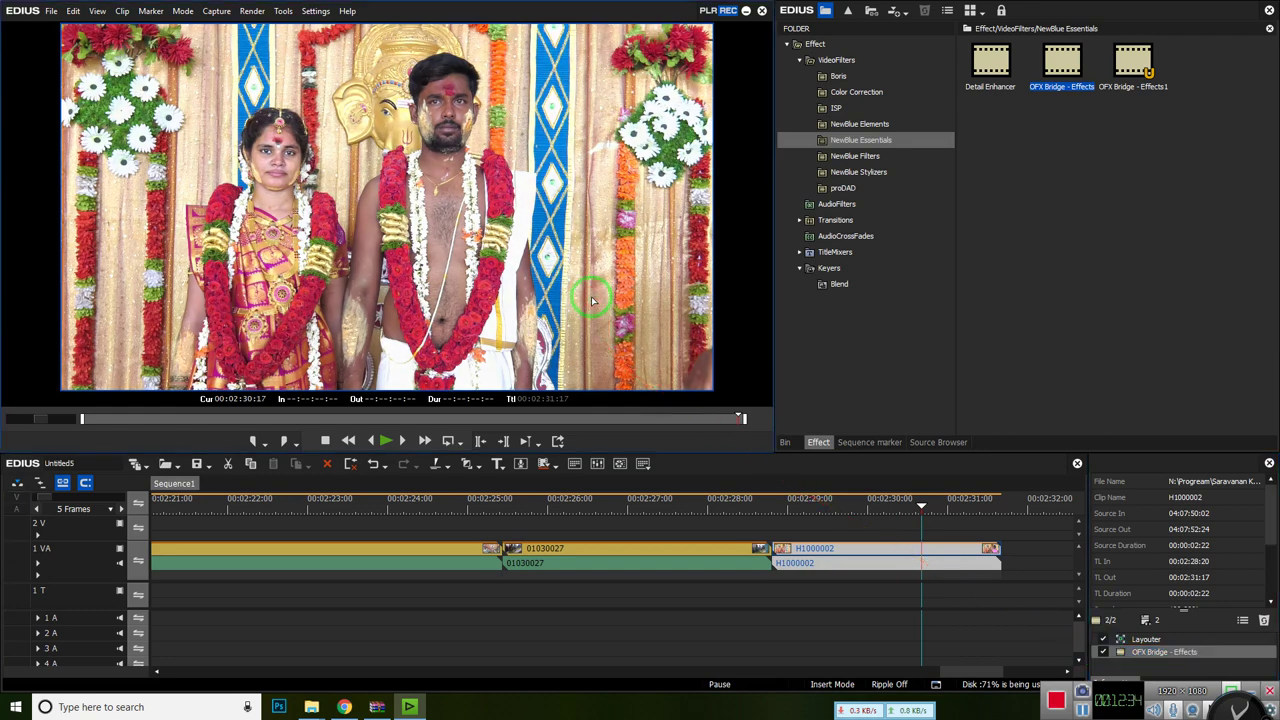
double_click(500, 208)
double_click(595, 240)
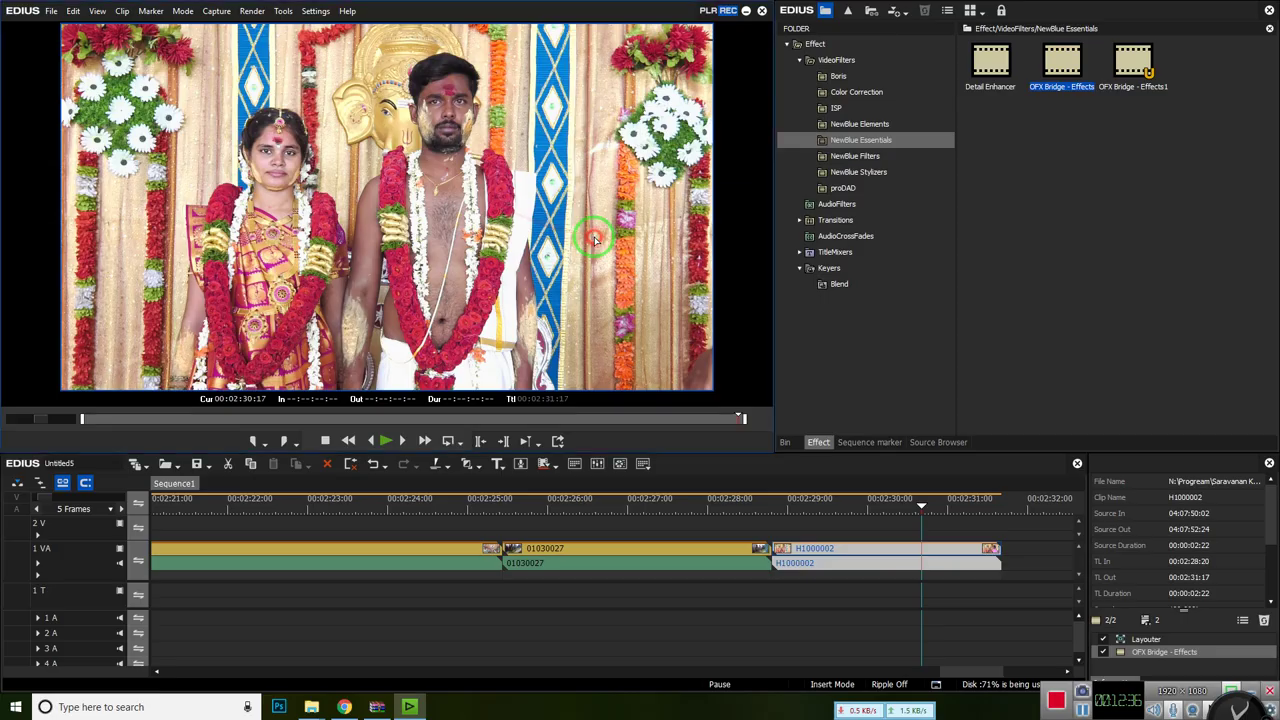
click(1104, 652)
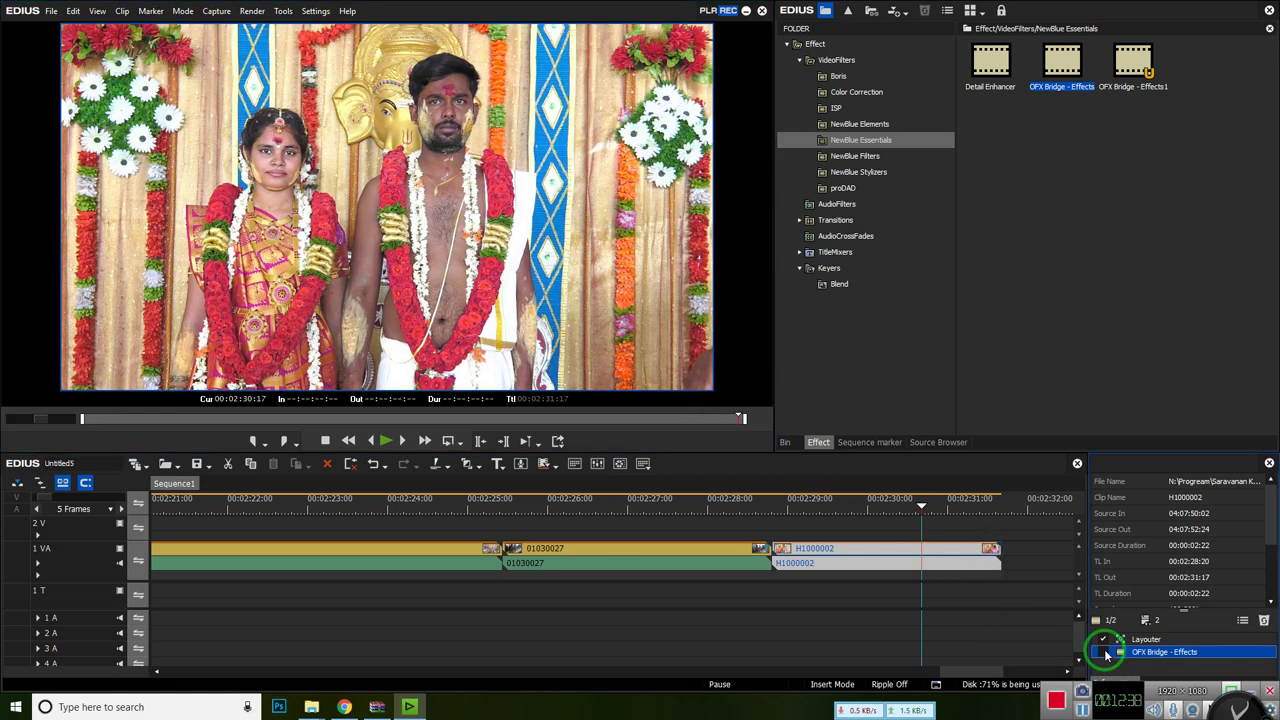
click(1104, 651)
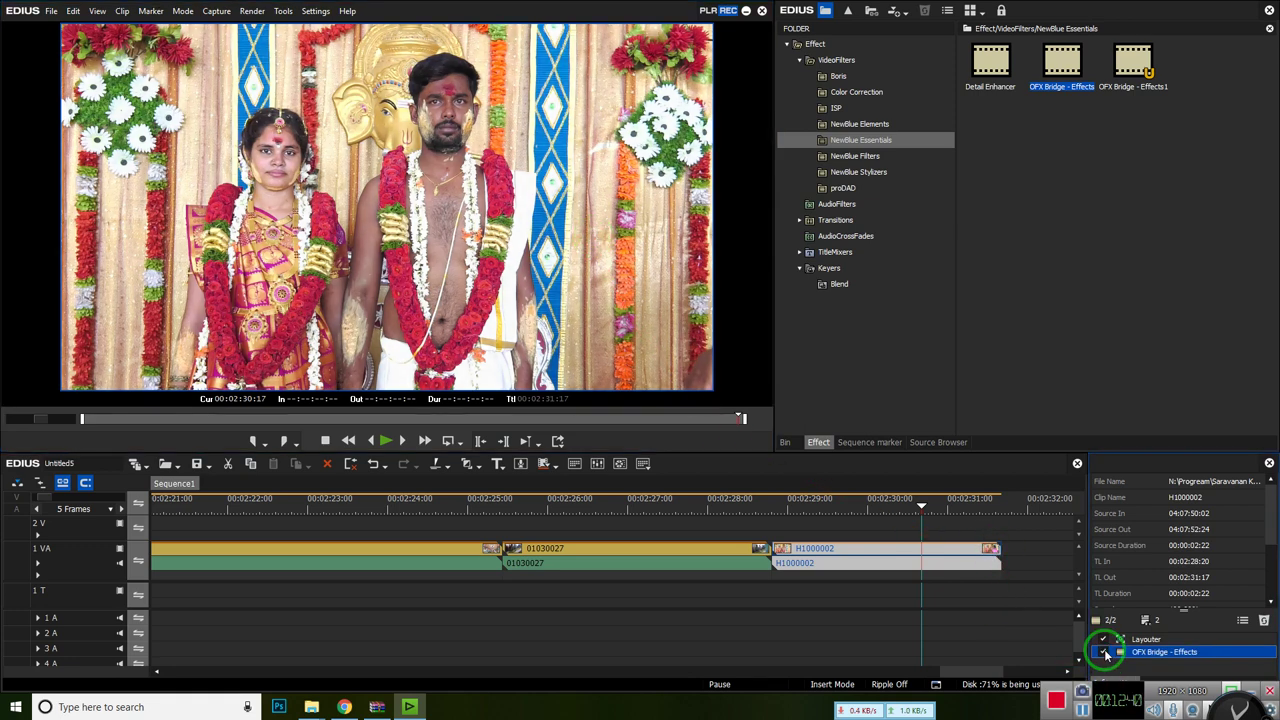
click(1104, 652)
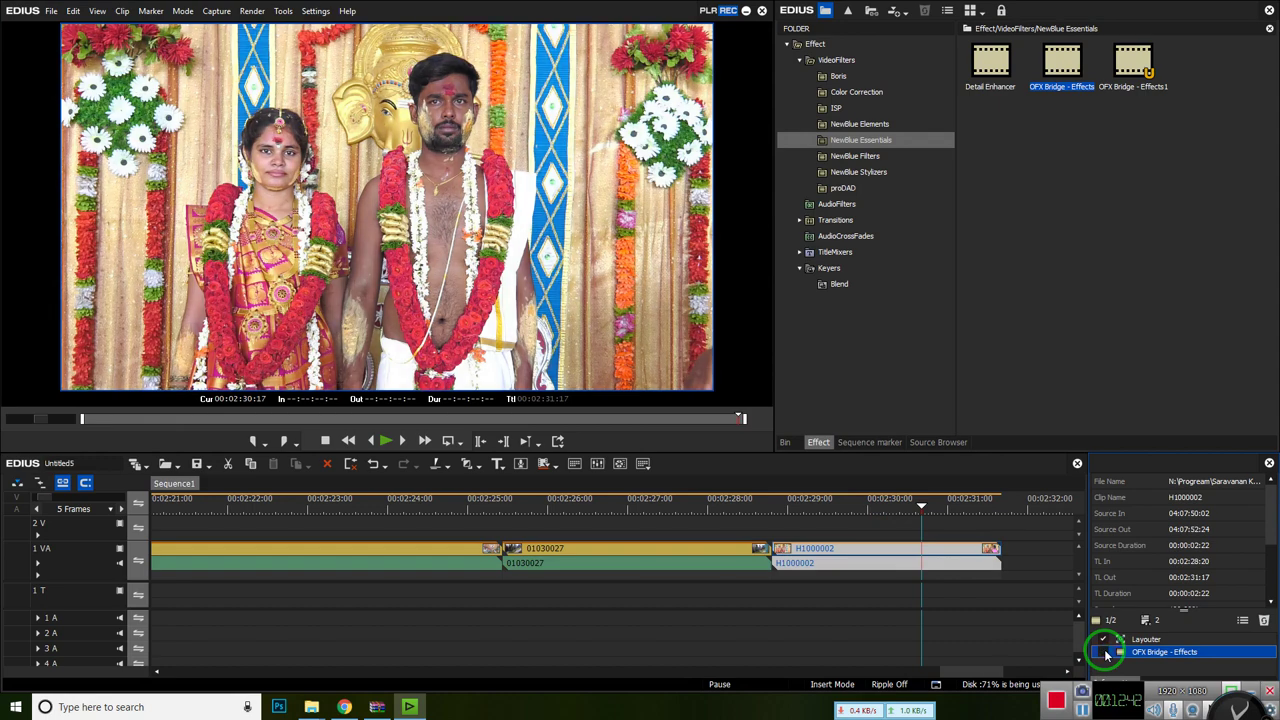
click(1104, 652)
click(1104, 652)
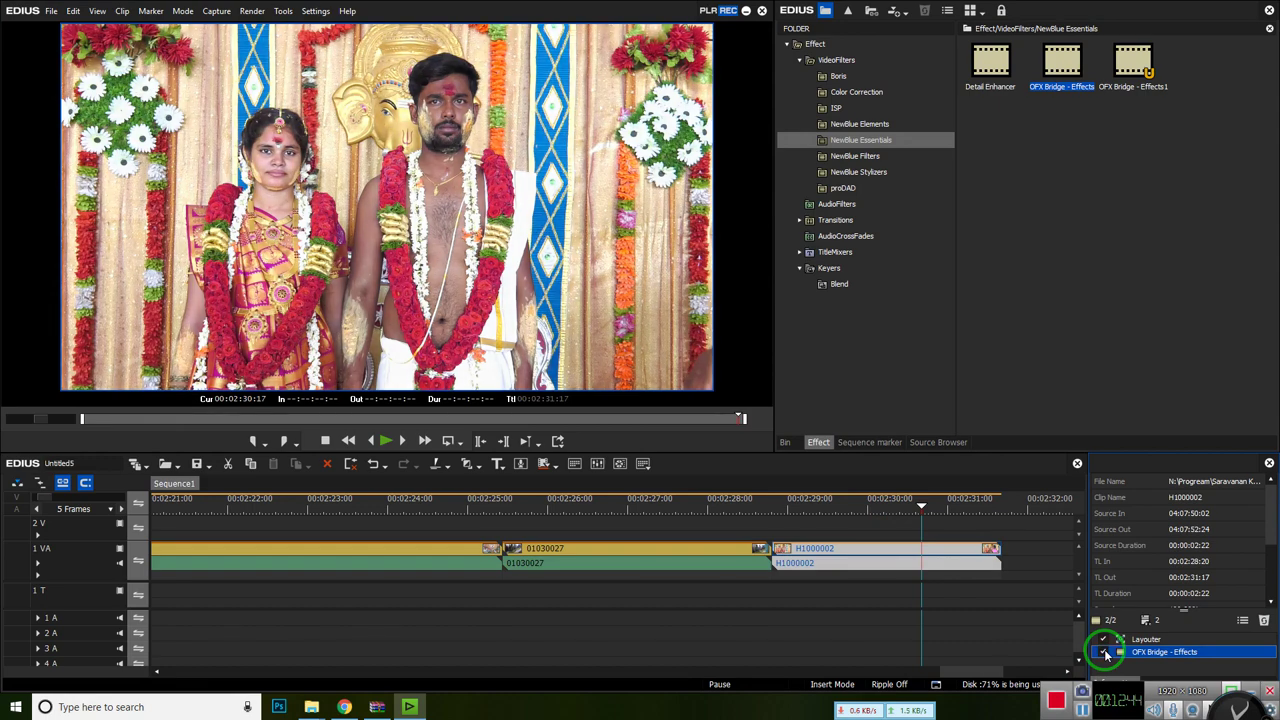
click(1104, 652)
click(1104, 652)
click(1104, 652)
click(1057, 701)
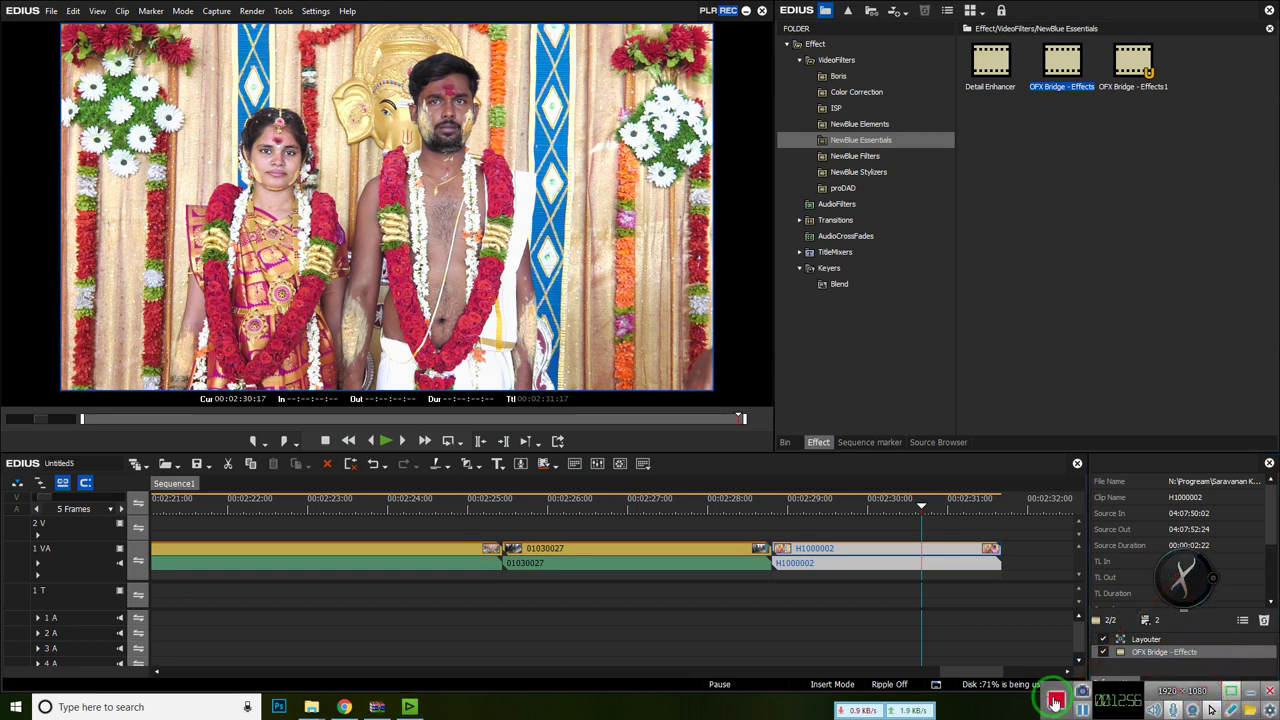